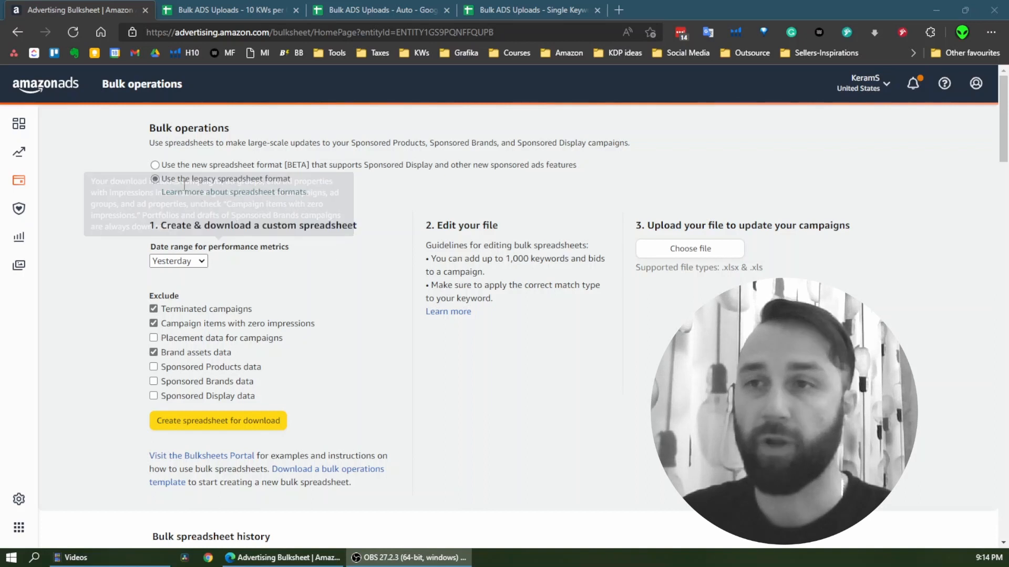
Open the 10 KWs per Campaign bulk upload spreadsheet and examine its campaign settings and keyword entry blocks
{"action": "left_click", "coordinate": [15, 186]}
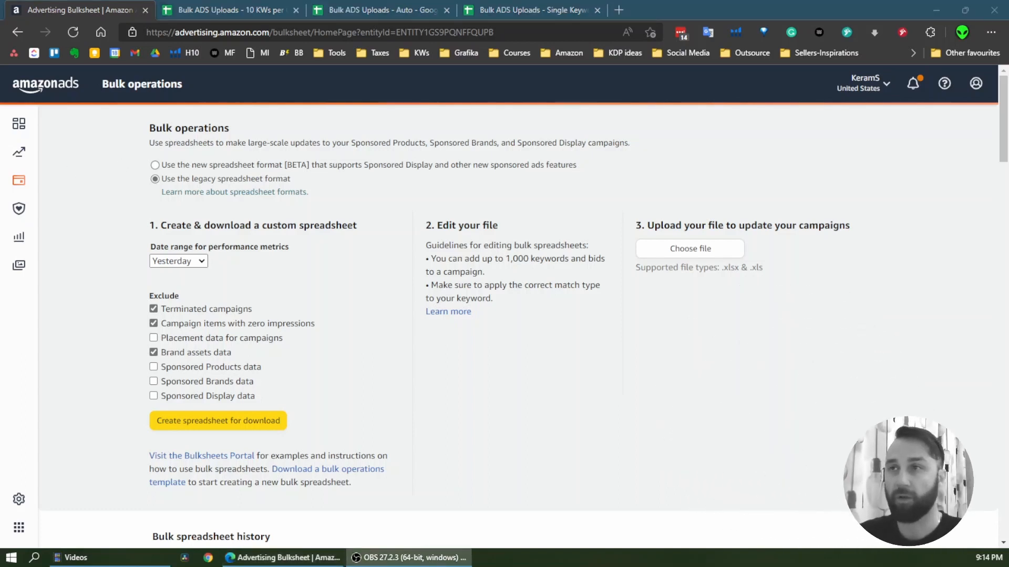
{"action": "left_click", "coordinate": [223, 10]}
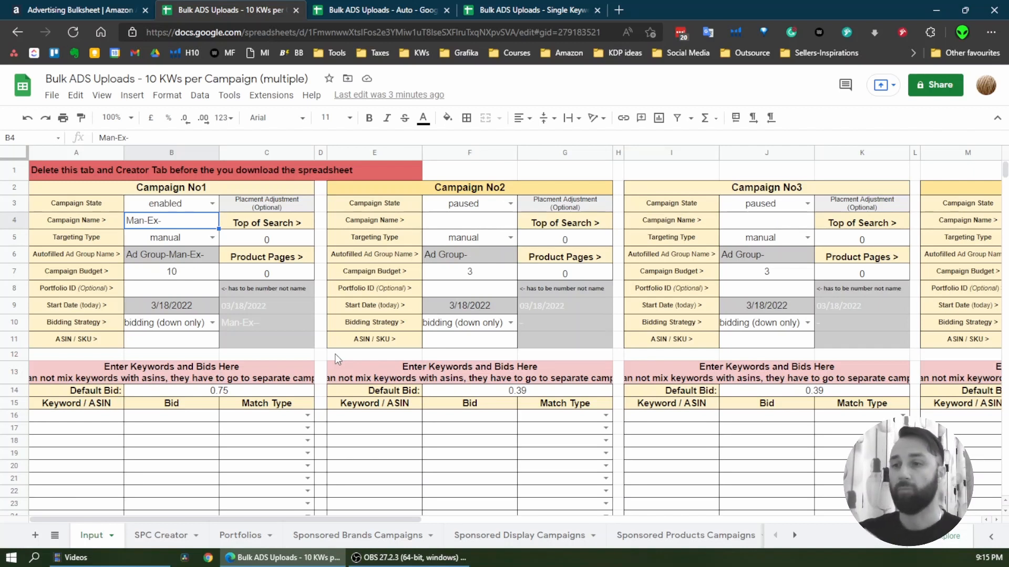
{"action": "scroll", "coordinate": [388, 361], "scroll_direction": "down", "scroll_amount": 5}
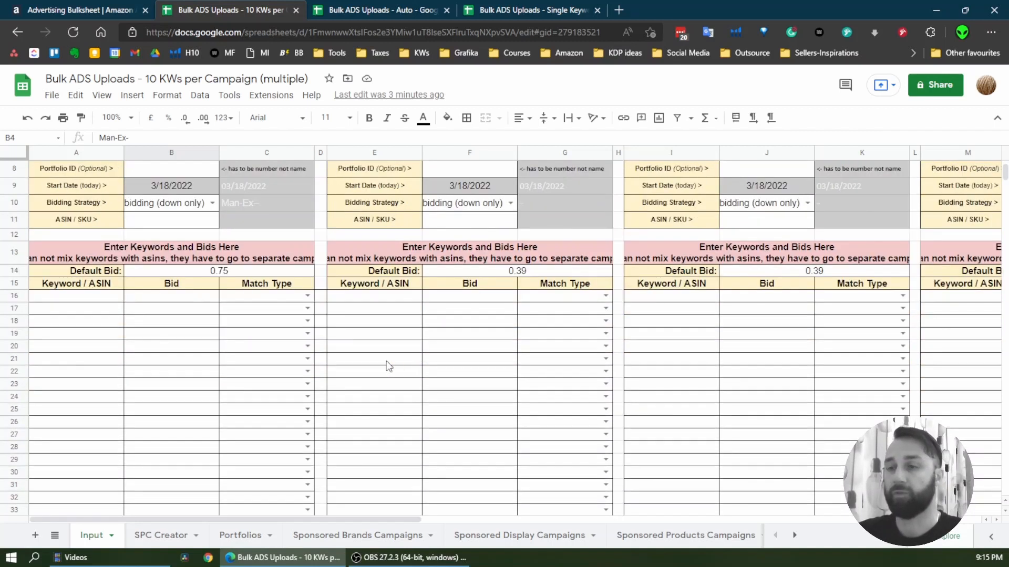
{"action": "left_click_drag", "start_coordinate": [94, 216], "coordinate": [98, 310]}
{"action": "scroll", "coordinate": [197, 317], "scroll_direction": "up", "scroll_amount": 5}
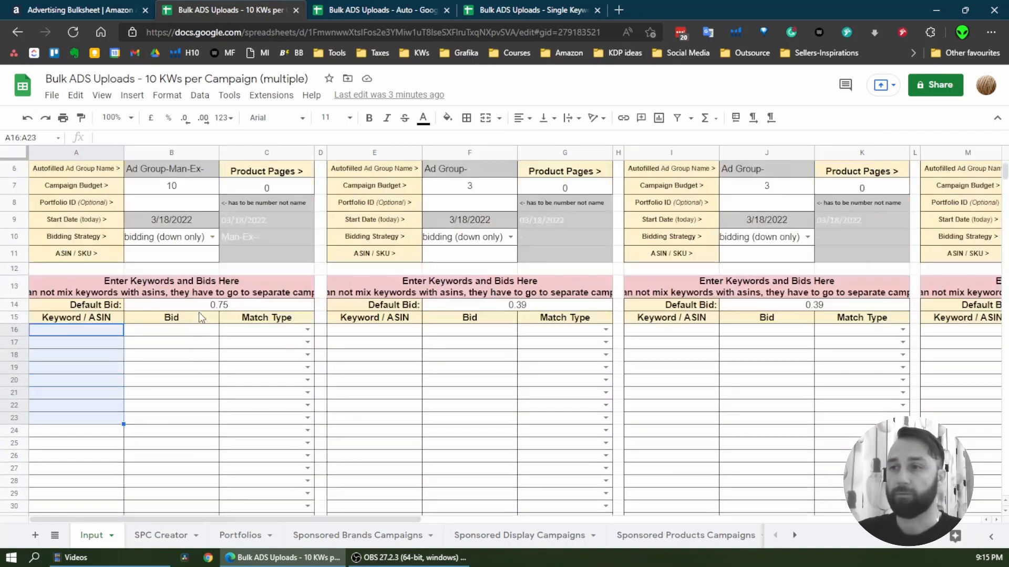
{"action": "scroll", "coordinate": [248, 317], "scroll_direction": "down", "scroll_amount": 1}
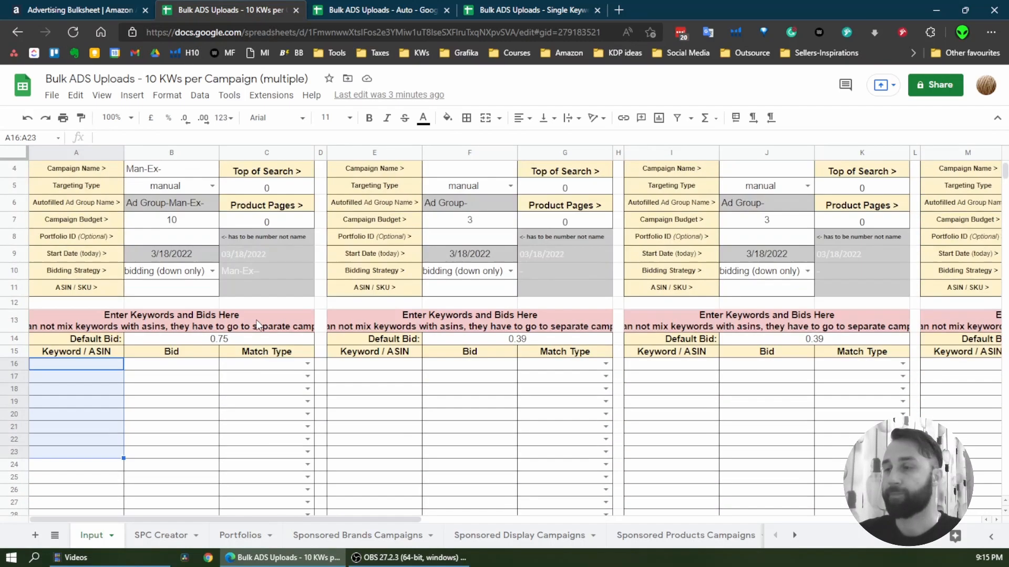
{"action": "scroll", "coordinate": [273, 303], "scroll_direction": "up", "scroll_amount": 1}
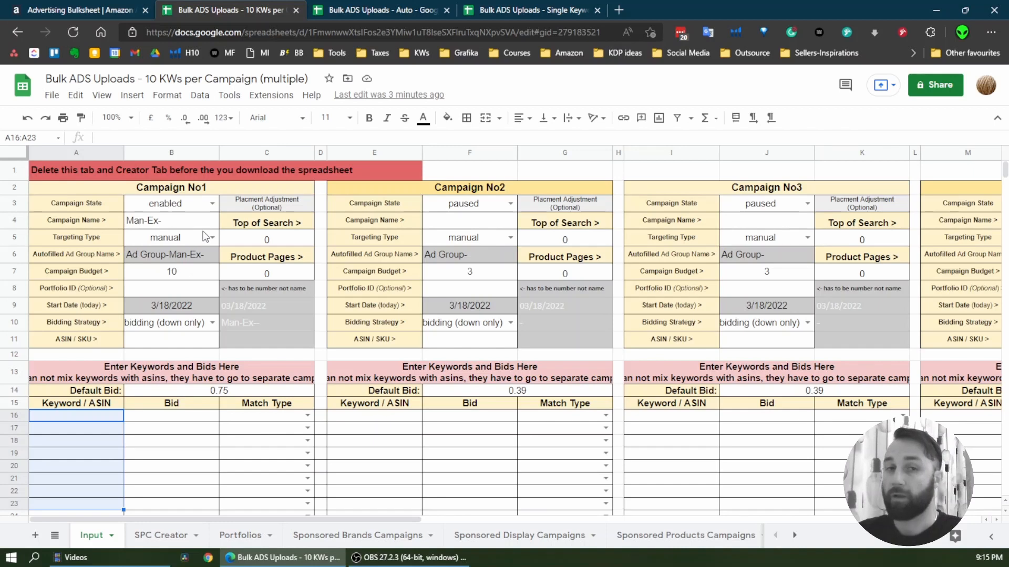
{"action": "mouse_move", "coordinate": [254, 519]}
{"action": "left_mouse_down"}
{"action": "mouse_move", "coordinate": [814, 519]}
{"action": "mouse_move", "coordinate": [740, 530]}
{"action": "mouse_move", "coordinate": [247, 528]}
{"action": "left_mouse_up"}
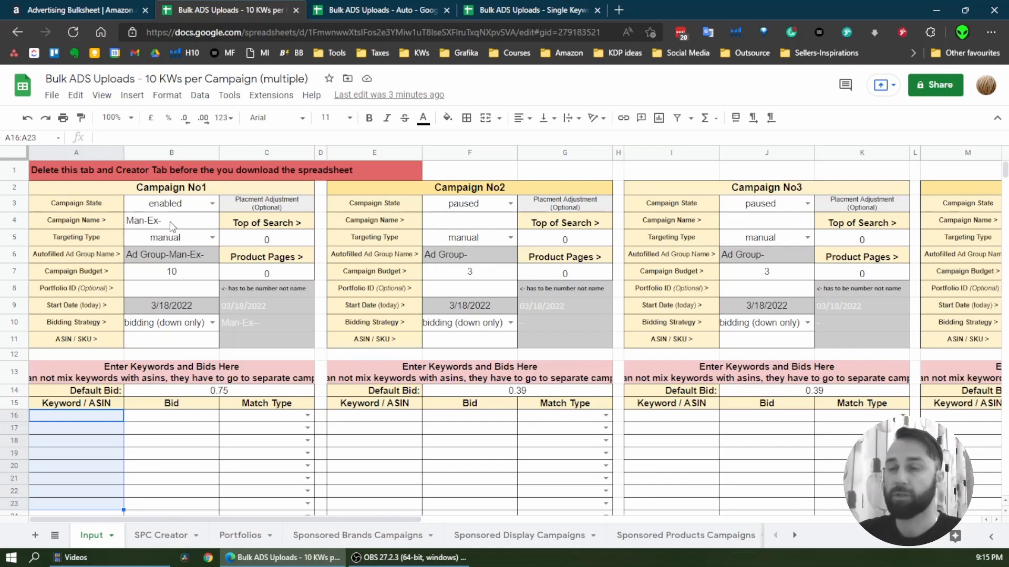
Change the campaign name of Campaign No1 to Man-Ex-1-
{"action": "double_click", "coordinate": [188, 220]}
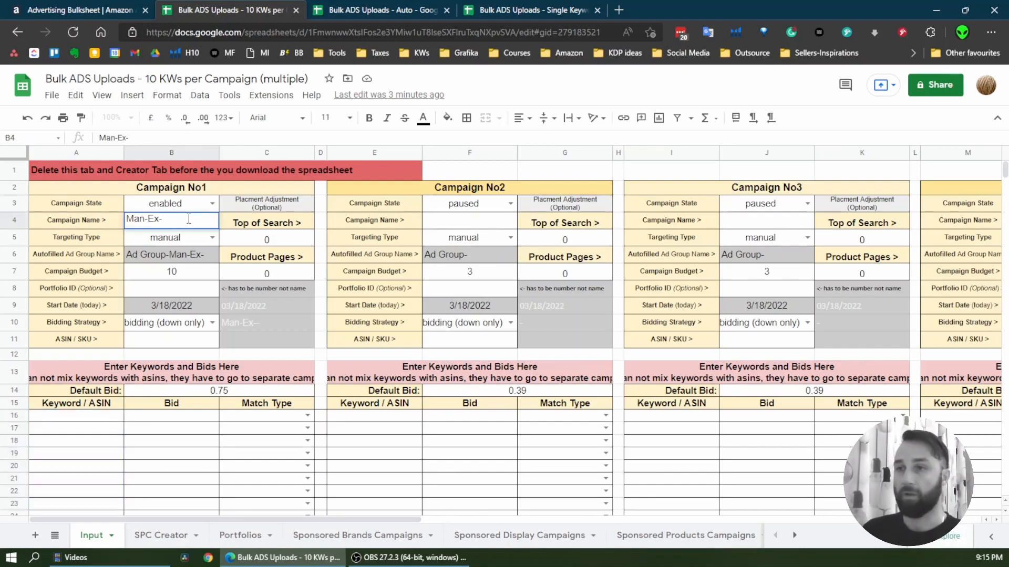
{"action": "type", "text": "1-"}
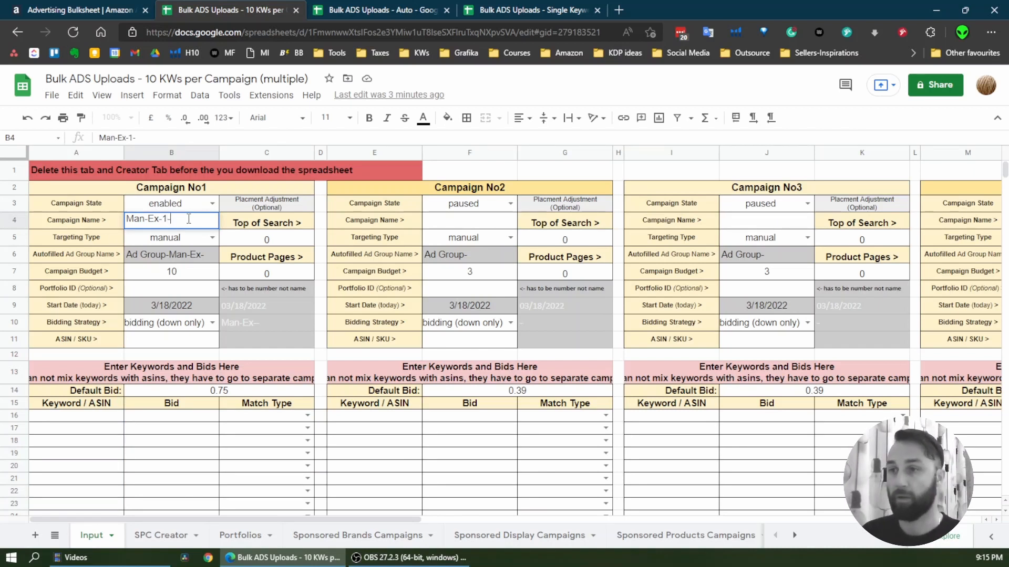
{"action": "key", "text": "Return"}
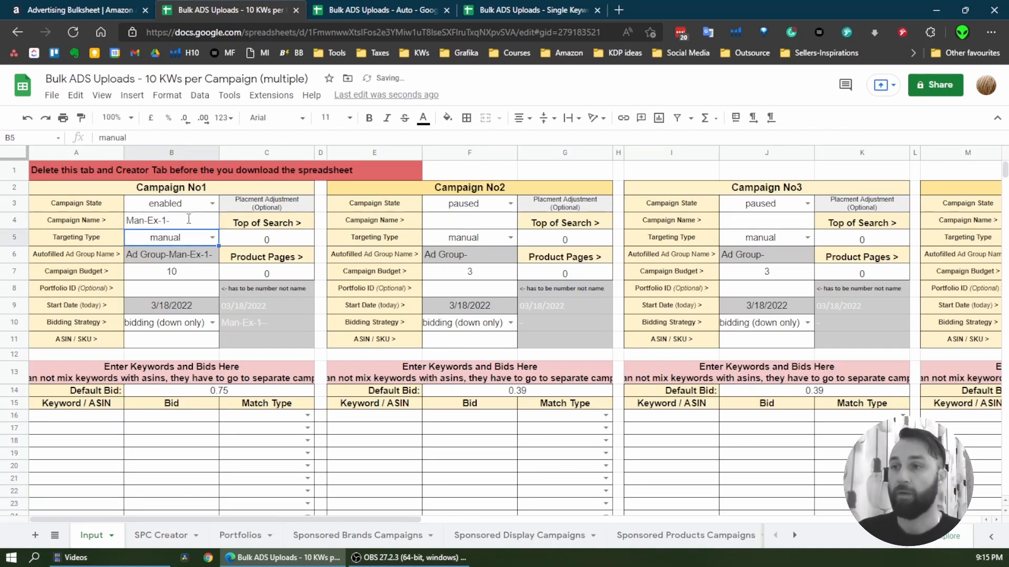
Consult the Amazon Ads bulk operations page, and enter 1234566 as the portfolio ID of Campaign No1
{"action": "left_click", "coordinate": [170, 291]}
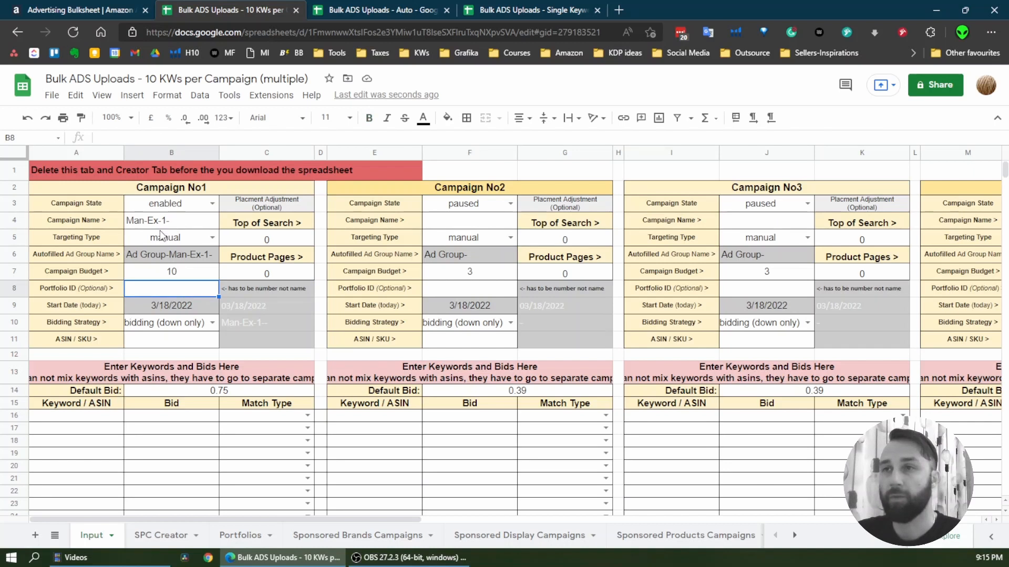
{"action": "left_click", "coordinate": [95, 11]}
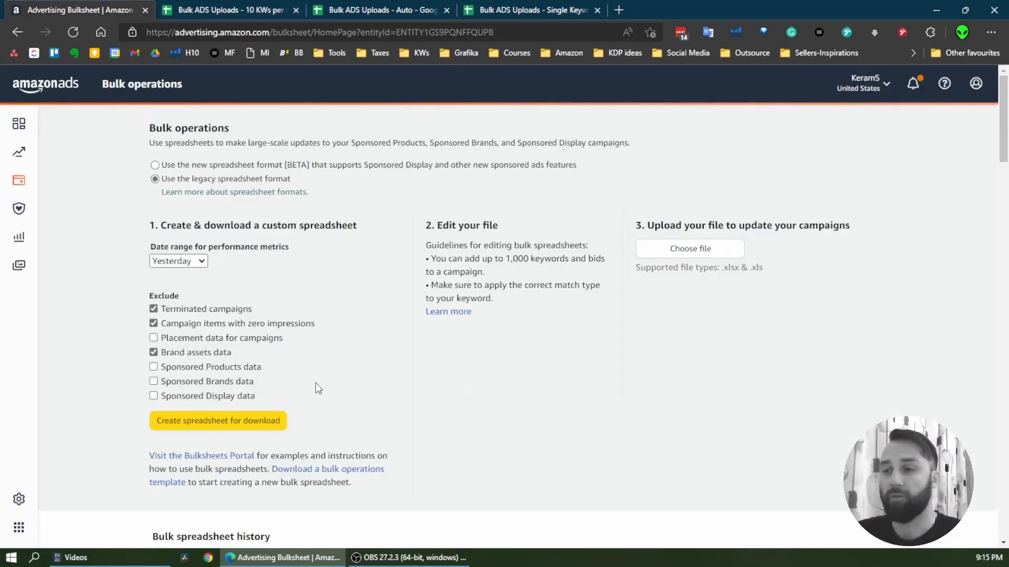
{"action": "mouse_move", "coordinate": [166, 251]}
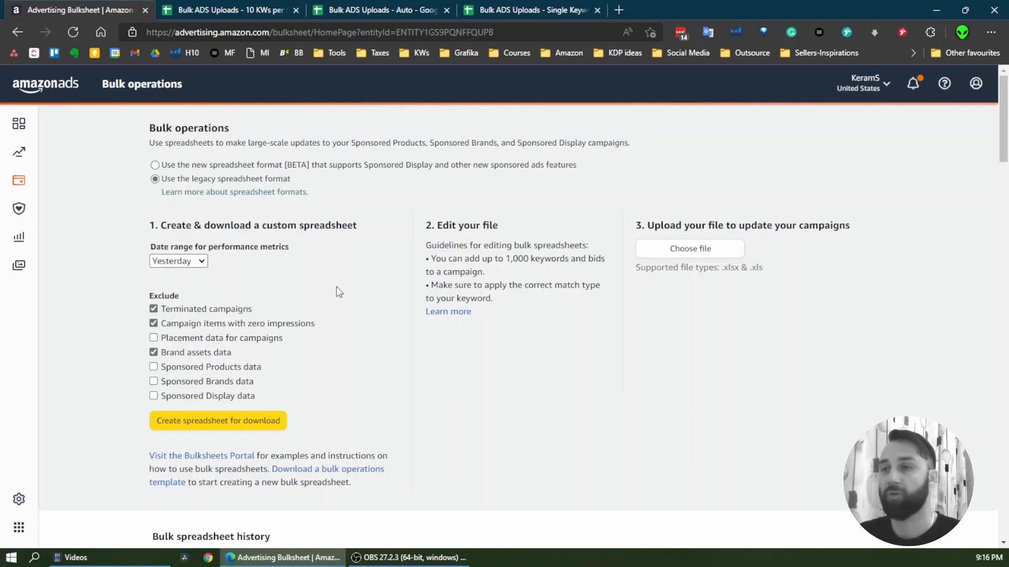
{"action": "left_click", "coordinate": [233, 13]}
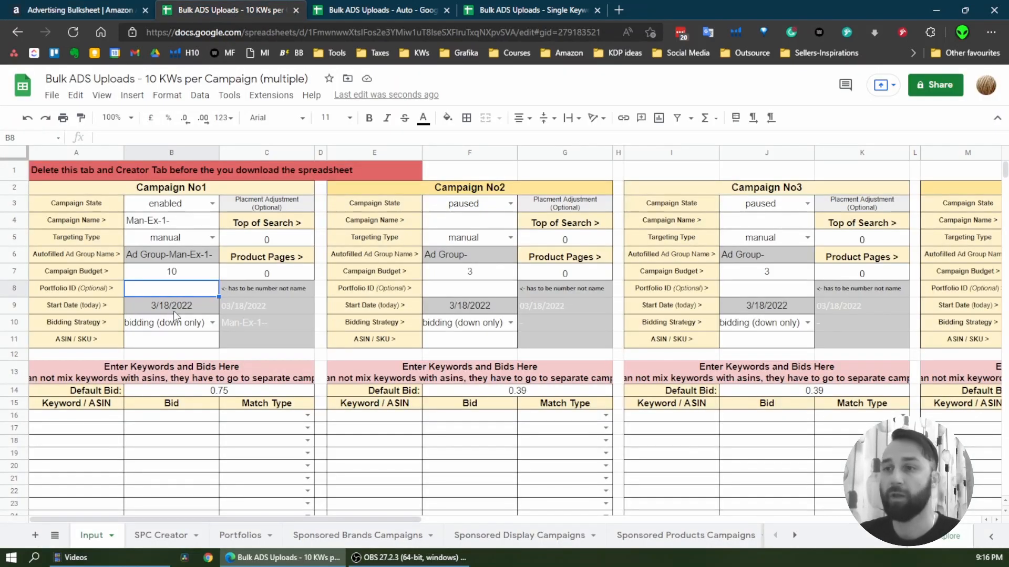
{"action": "type", "text": "1"}
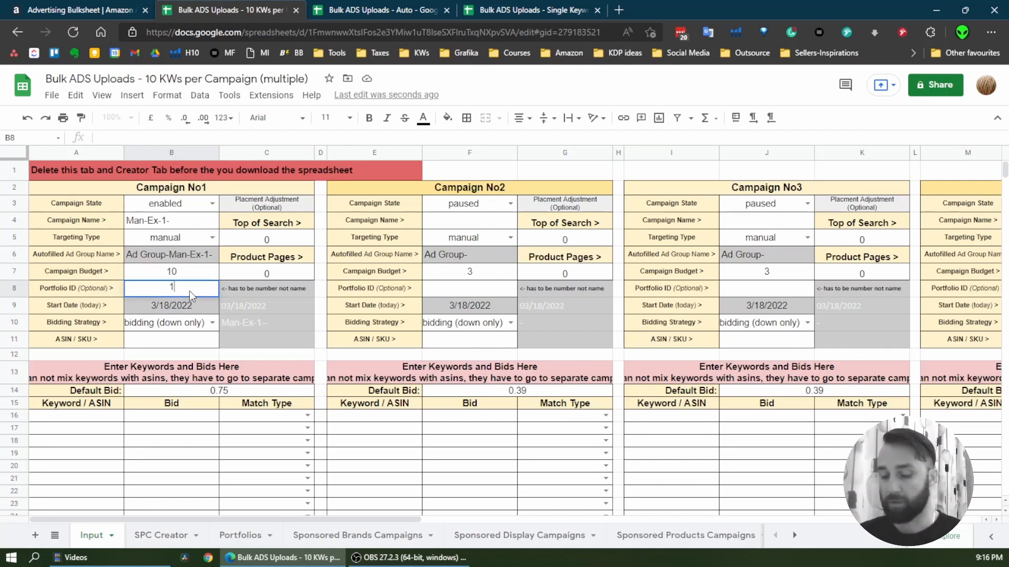
{"action": "type", "text": "234566"}
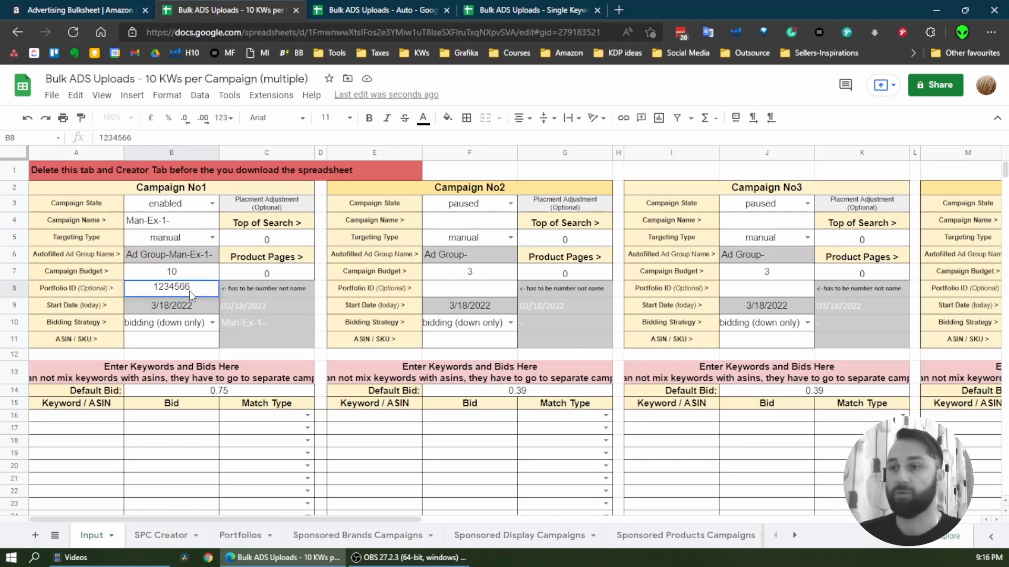
Enter the placeholder asin as the ASIN / SKU of Campaign No1
{"action": "left_click", "coordinate": [185, 344]}
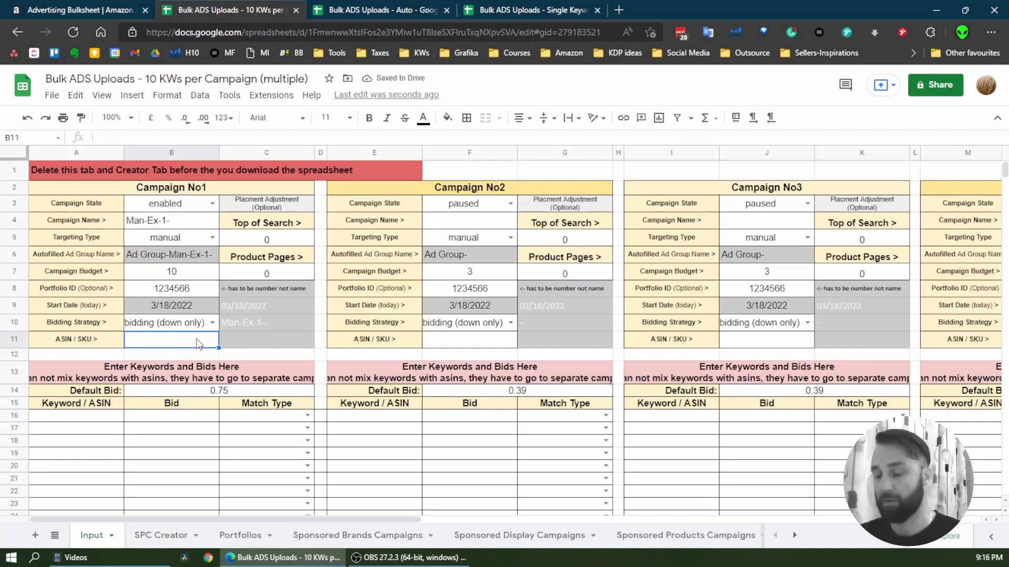
{"action": "type", "text": "asin"}
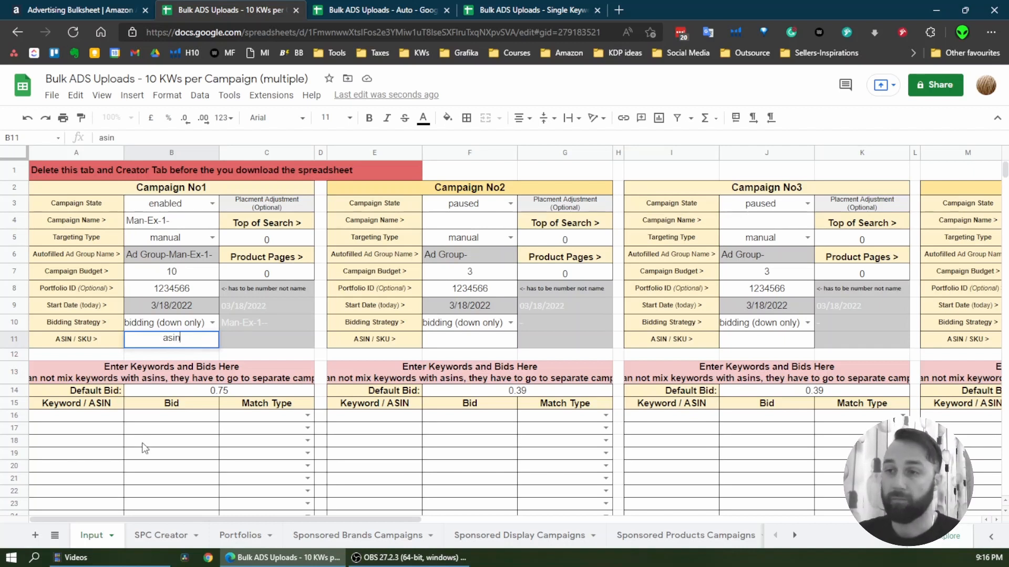
{"action": "left_click", "coordinate": [194, 414]}
Set the default bid of Campaign No1 to 0.33
{"action": "scroll", "coordinate": [250, 427], "scroll_direction": "down", "scroll_amount": 2}
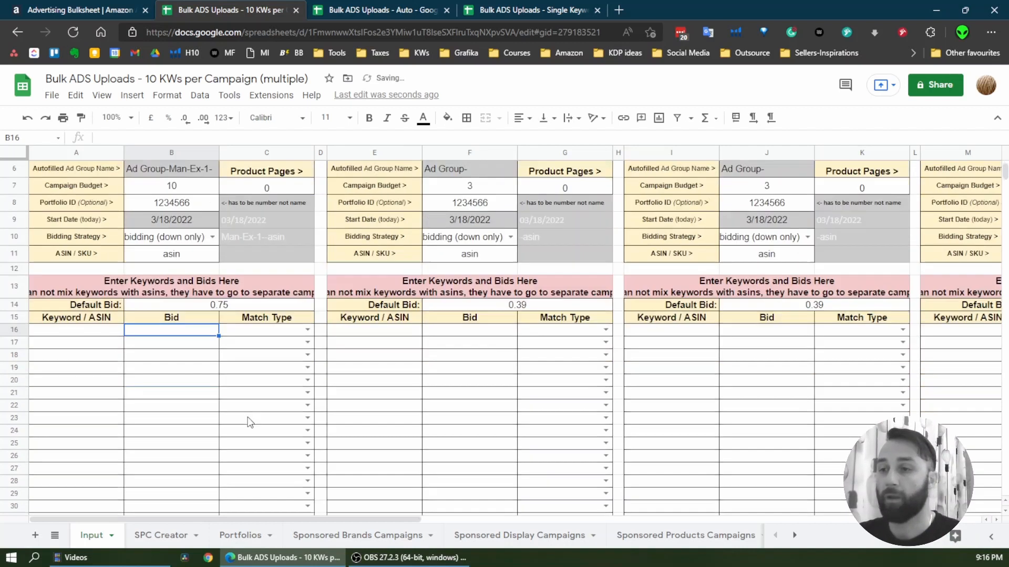
{"action": "scroll", "coordinate": [250, 420], "scroll_direction": "up", "scroll_amount": 1}
{"action": "scroll", "coordinate": [203, 366], "scroll_direction": "down", "scroll_amount": 3}
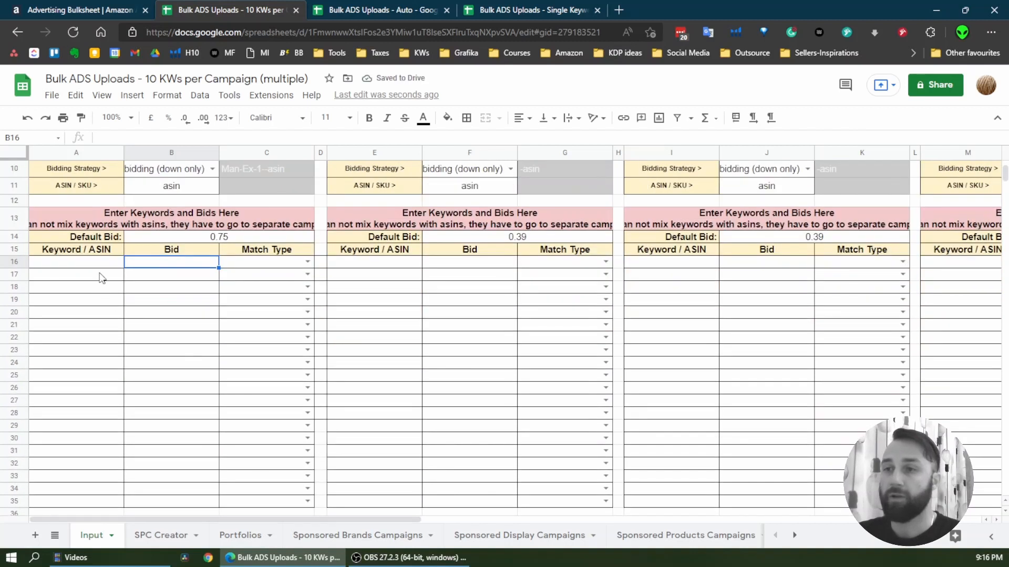
{"action": "left_click", "coordinate": [101, 277]}
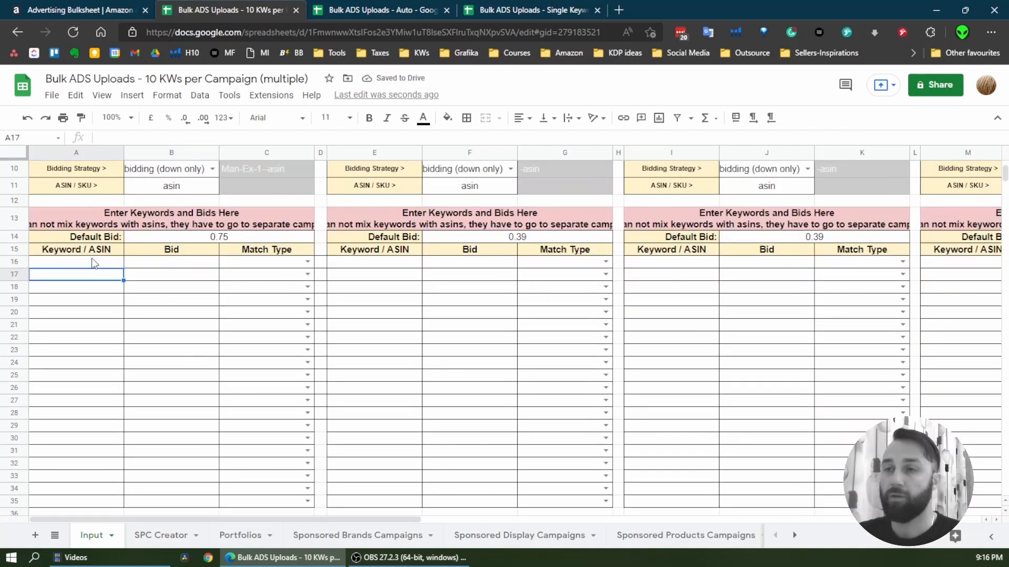
{"action": "left_click", "coordinate": [227, 240]}
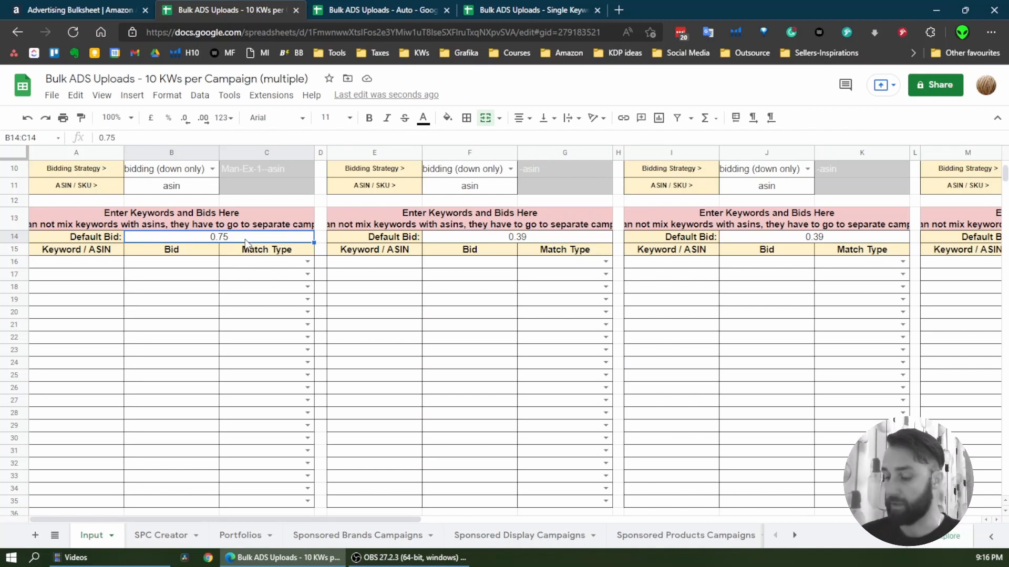
{"action": "type", "text": "0.33"}
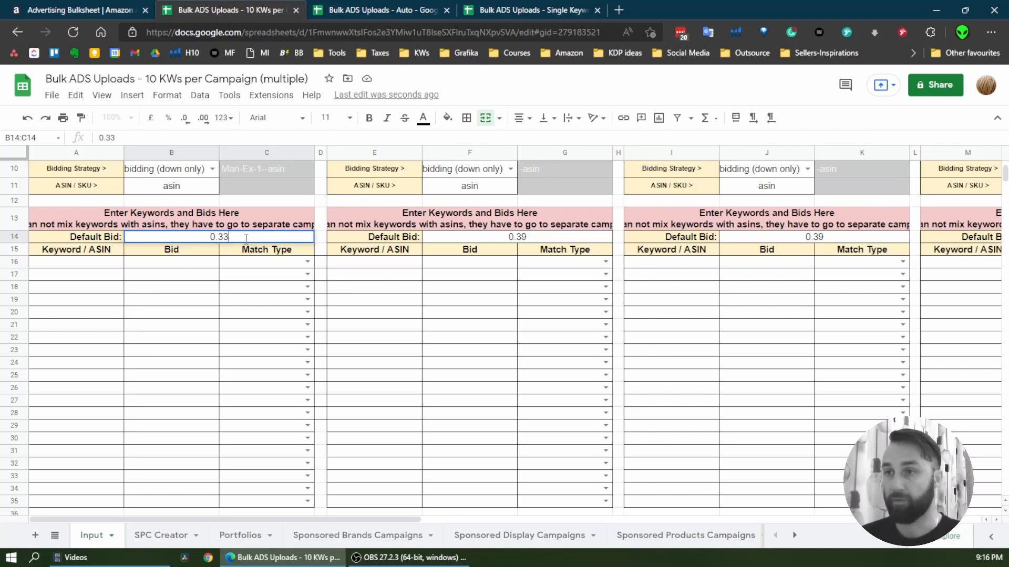
{"action": "key", "text": "Return"}
Enter keyword 1 and keyword 2 in the first two Keyword / ASIN rows of Campaign No1
{"action": "left_click", "coordinate": [81, 268]}
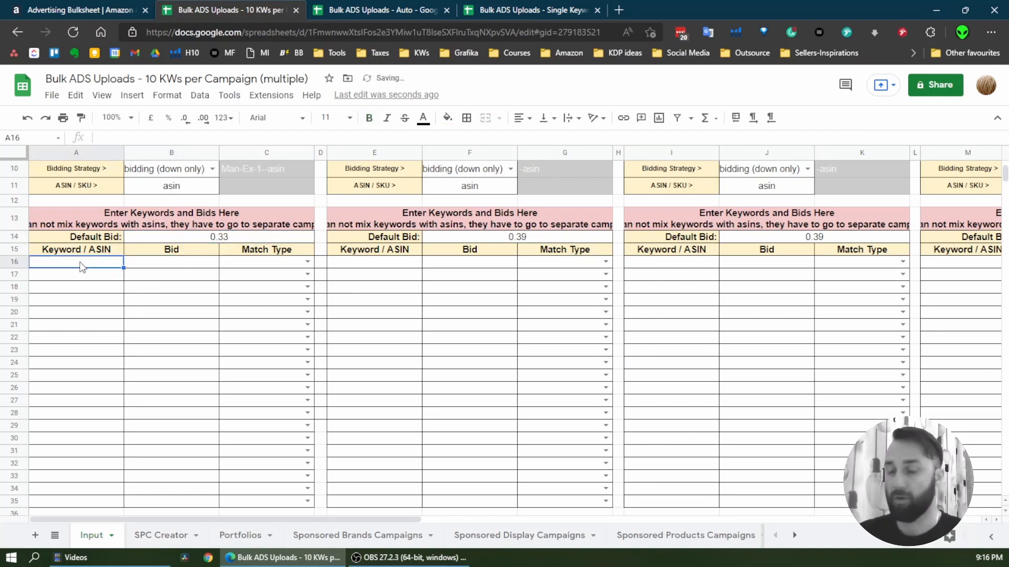
{"action": "type", "text": "keyw"}
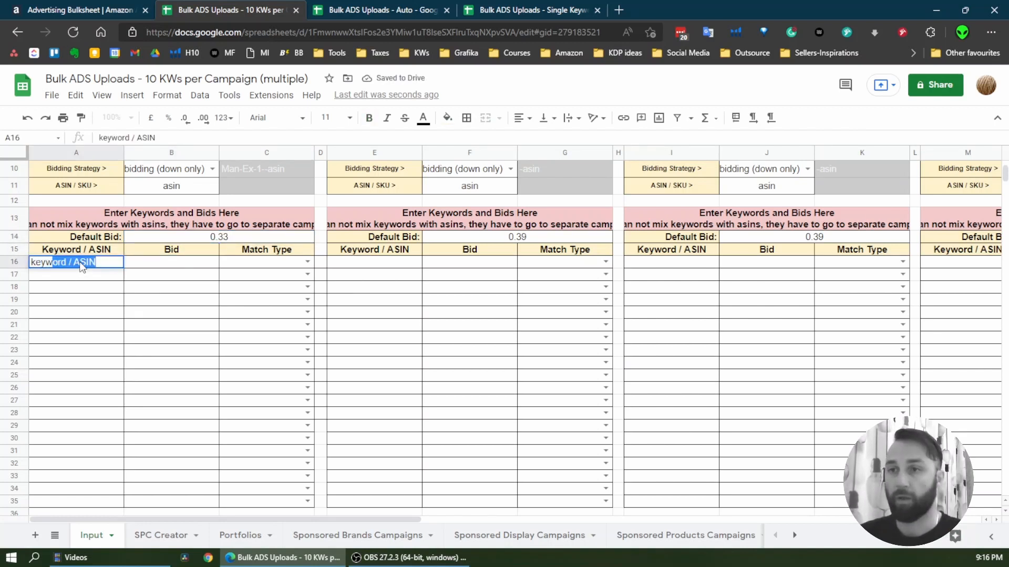
{"action": "type", "text": "ord 1"}
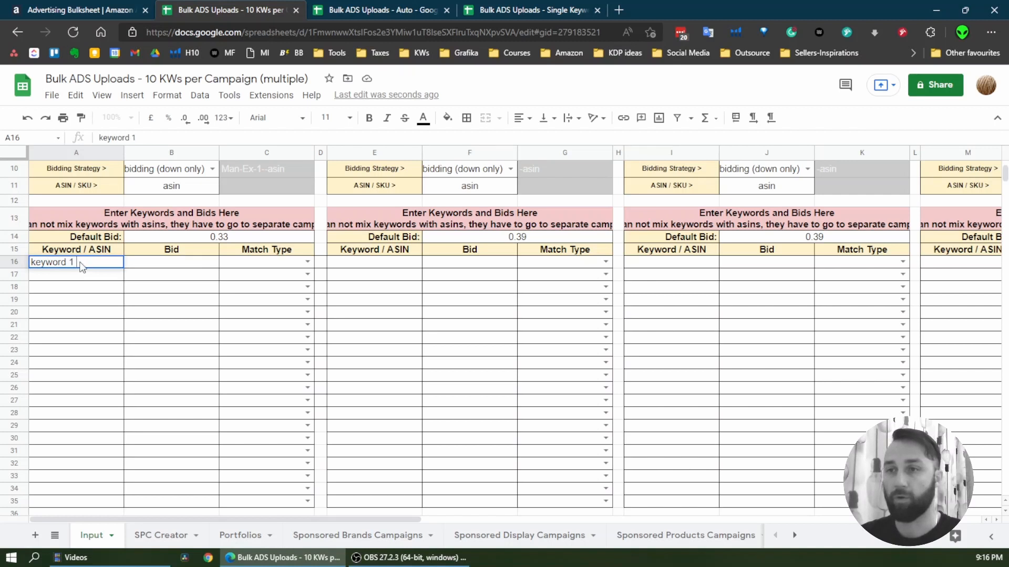
{"action": "key", "text": "Return"}
{"action": "type", "text": "key"}
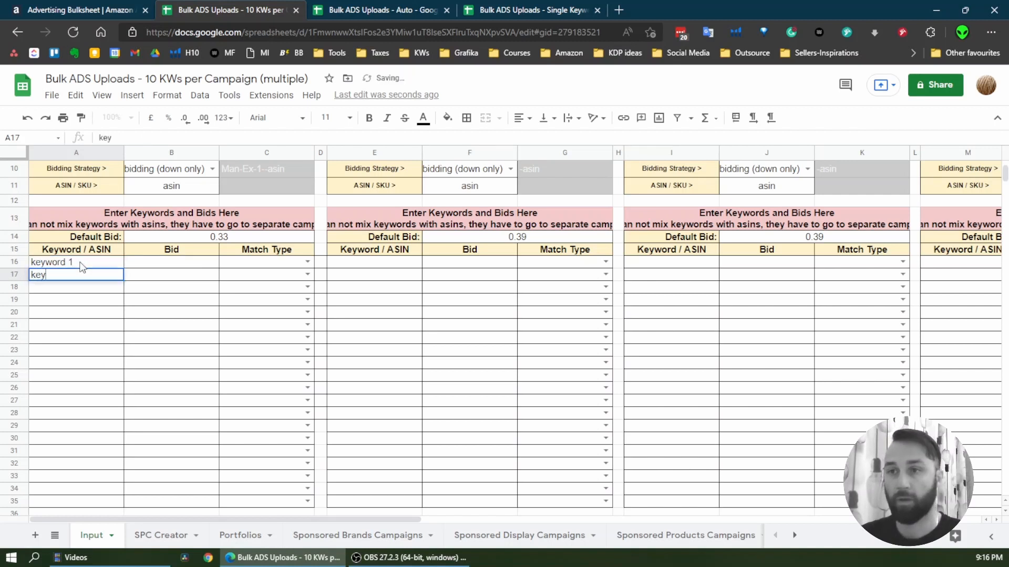
{"action": "type", "text": "word 2"}
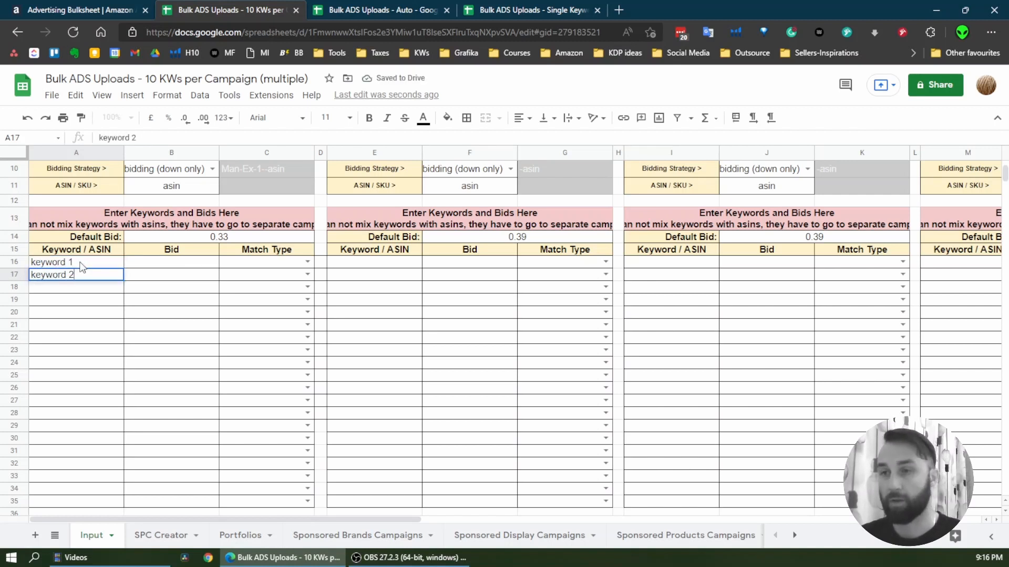
{"action": "key", "text": "Return"}
{"action": "left_click_drag", "start_coordinate": [62, 307], "coordinate": [72, 392]}
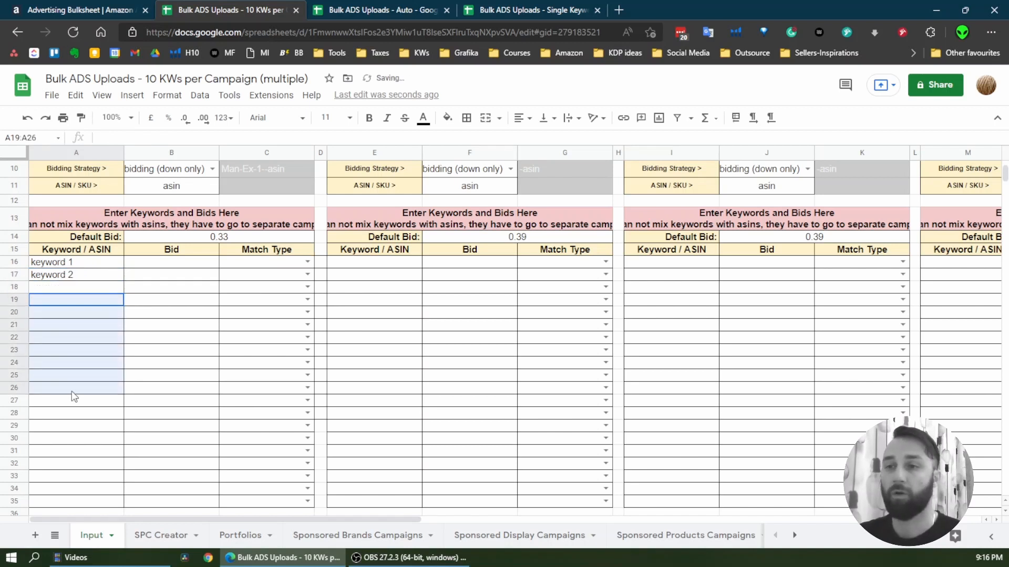
Set the match types of the first three keyword rows in Campaign No1 to exact, phrase and broad
{"action": "left_click", "coordinate": [306, 261]}
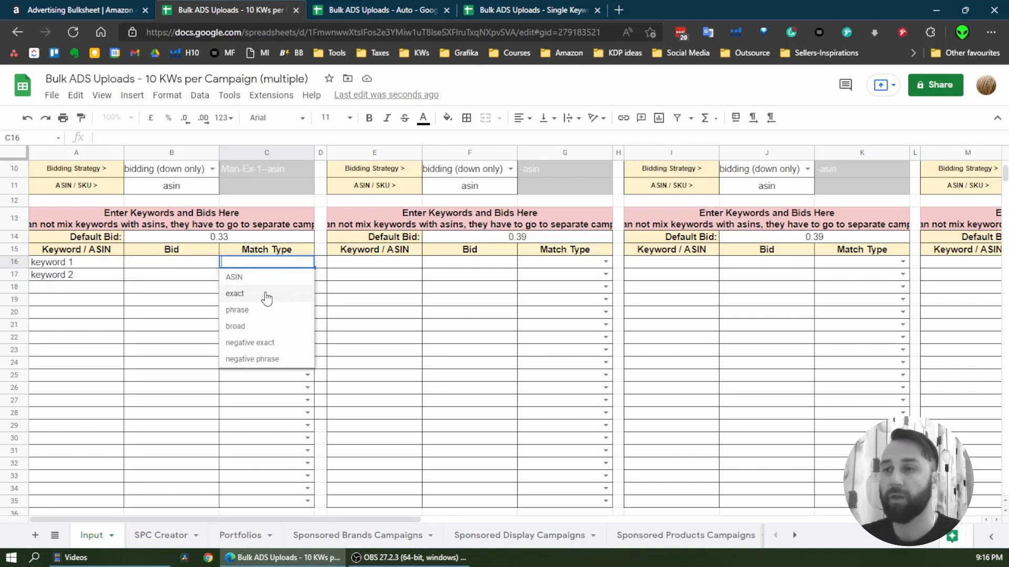
{"action": "left_click", "coordinate": [266, 297]}
{"action": "left_click", "coordinate": [307, 274]}
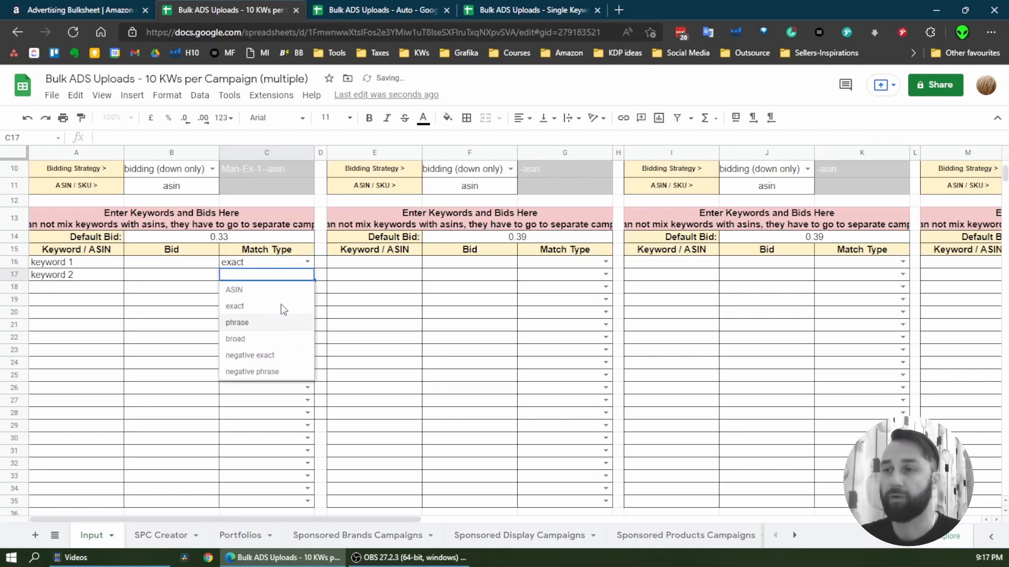
{"action": "left_click", "coordinate": [273, 322]}
{"action": "left_click", "coordinate": [307, 287]}
{"action": "left_click", "coordinate": [264, 352]}
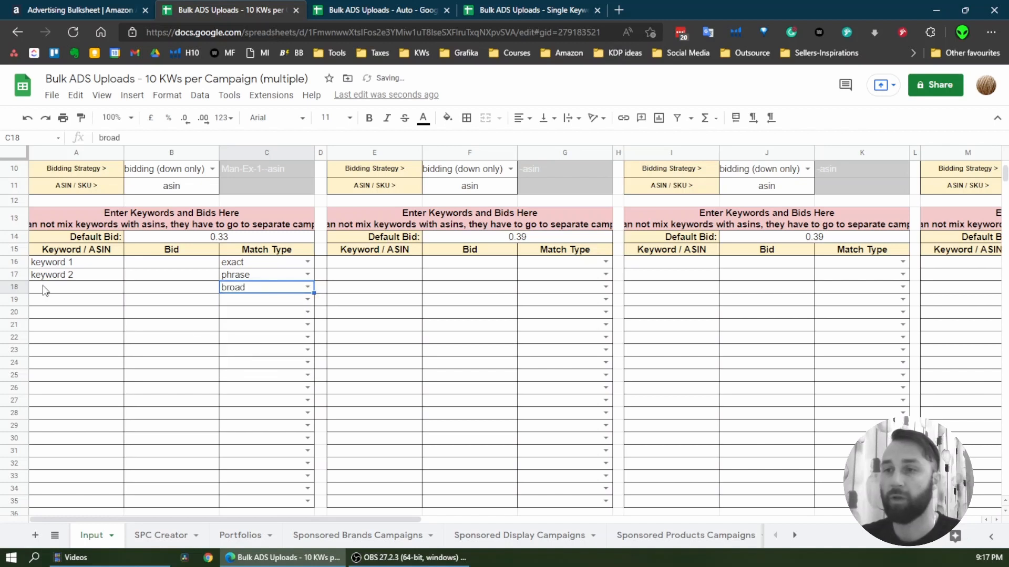
{"action": "left_click", "coordinate": [93, 266]}
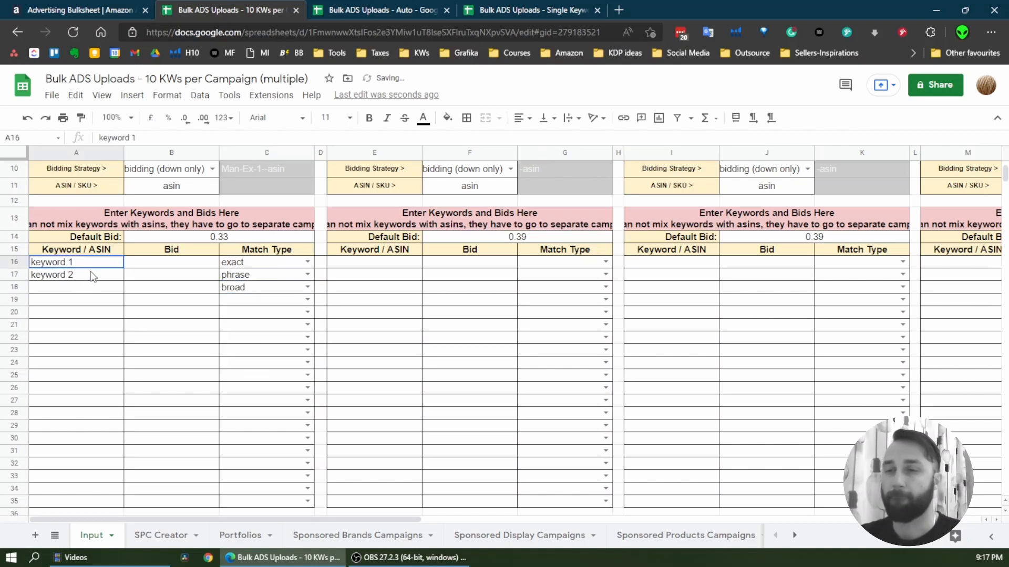
{"action": "left_click", "coordinate": [93, 276], "text": "shift"}
{"action": "left_click_drag", "start_coordinate": [124, 275], "coordinate": [125, 287]}
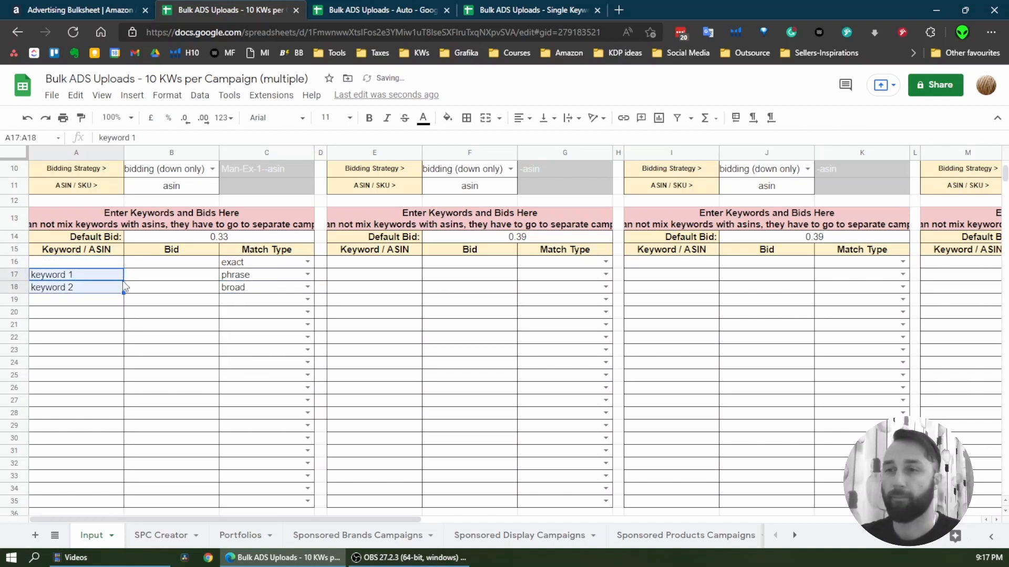
{"action": "key", "text": "ctrl+z"}
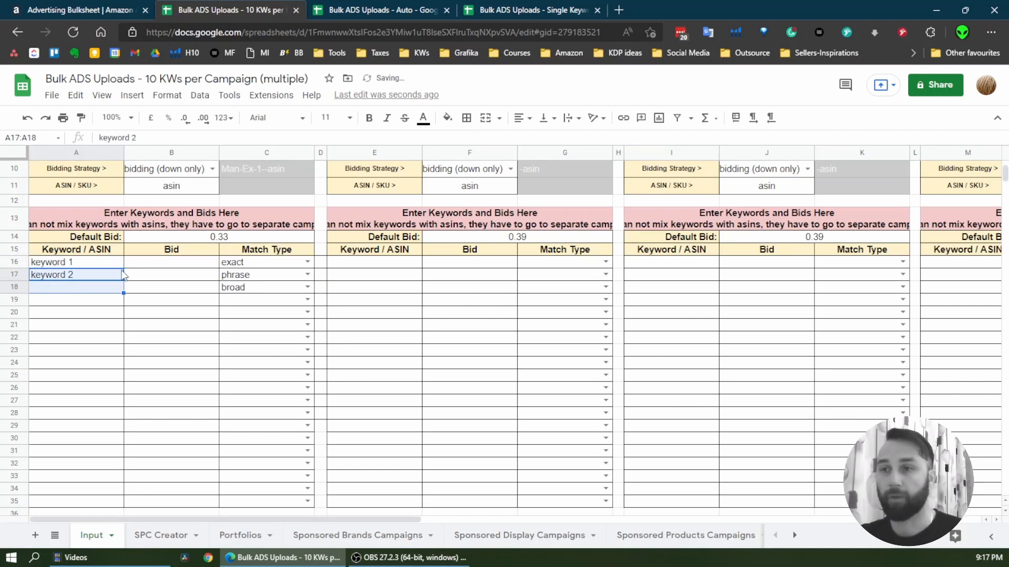
Extend the keyword series in Campaign No1 to the third Keyword / ASIN row with keyword 3
{"action": "left_click_drag", "start_coordinate": [123, 281], "coordinate": [124, 290]}
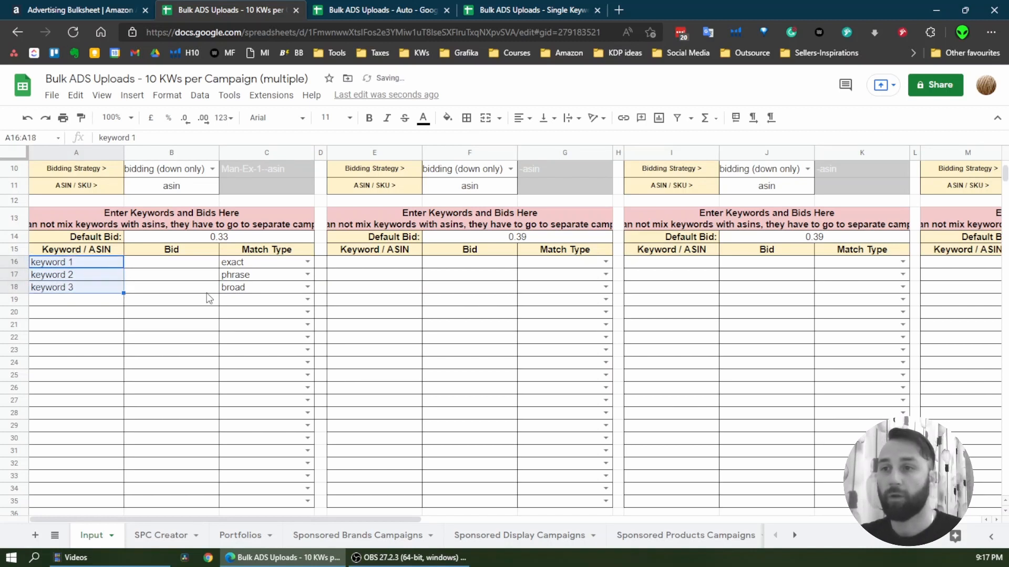
Try the ASIN match type in the fourth keyword row of Campaign No1 and clear that cell again
{"action": "left_click", "coordinate": [261, 299]}
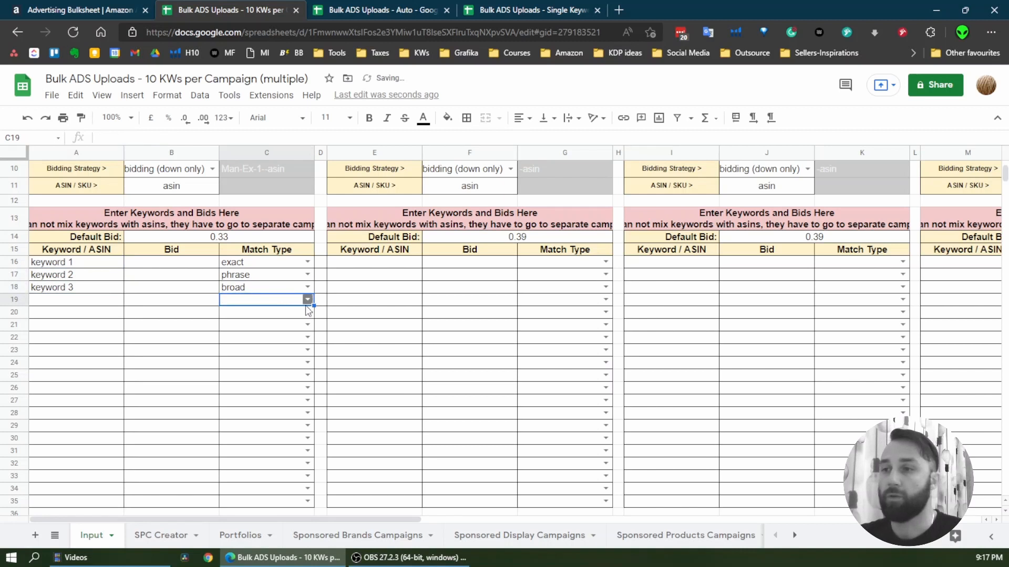
{"action": "left_click", "coordinate": [308, 301]}
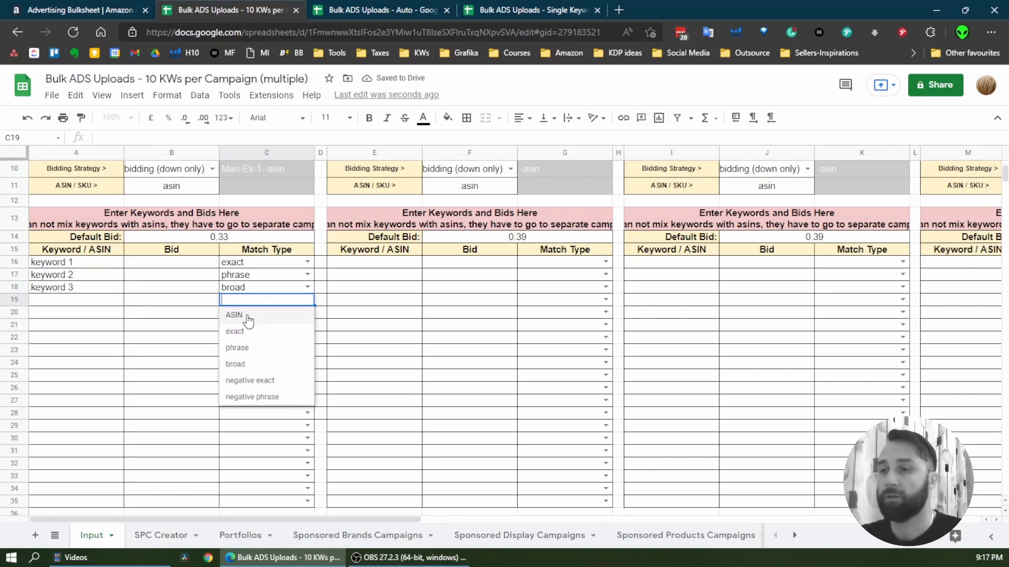
{"action": "left_click", "coordinate": [247, 316]}
{"action": "left_click_drag", "start_coordinate": [62, 268], "coordinate": [245, 293]}
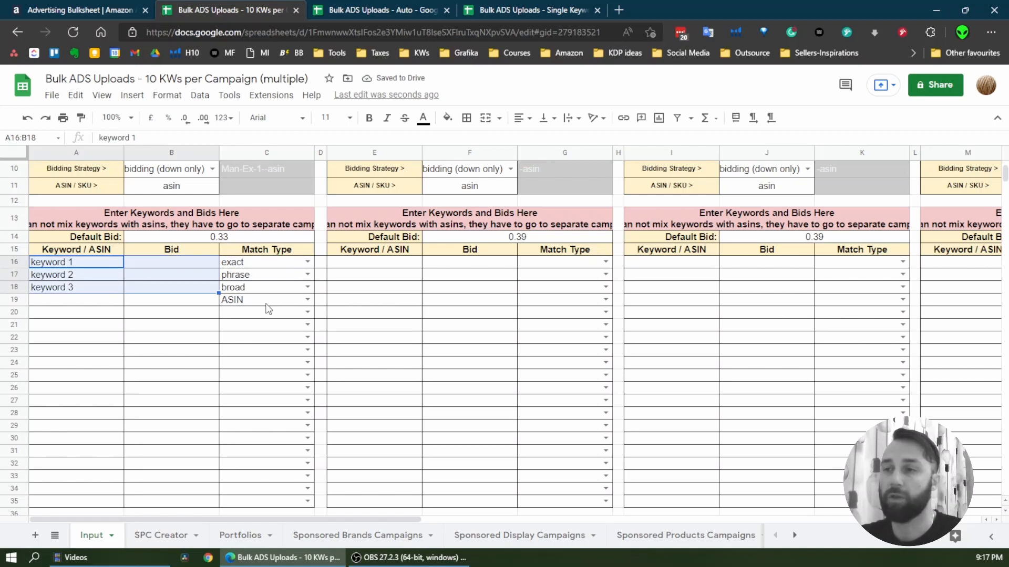
{"action": "left_click", "coordinate": [269, 303]}
{"action": "key", "text": "Delete"}
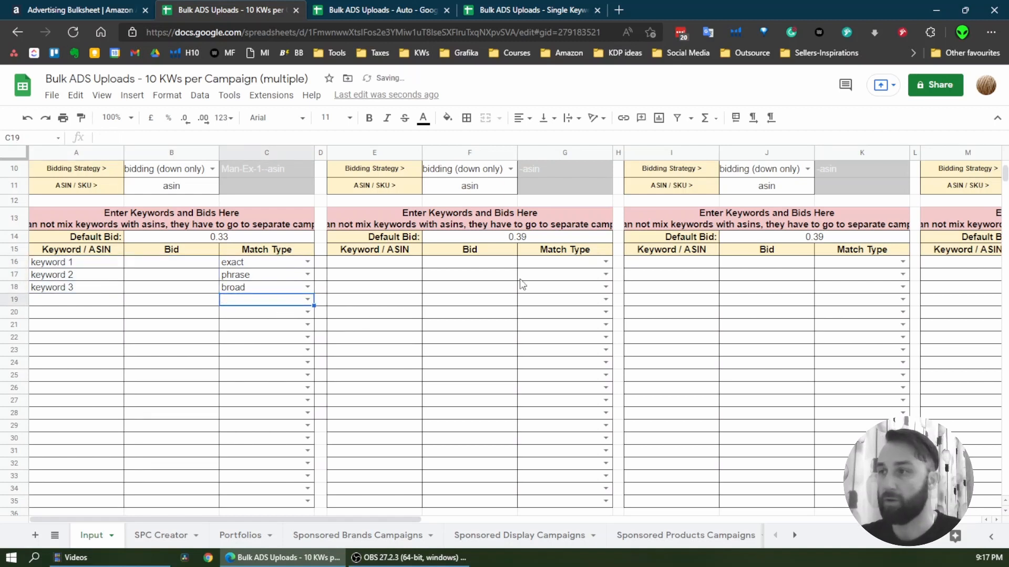
Set the match type of the first keyword row in Campaign No2 to ASIN
{"action": "left_click", "coordinate": [564, 261]}
{"action": "left_click", "coordinate": [606, 262]}
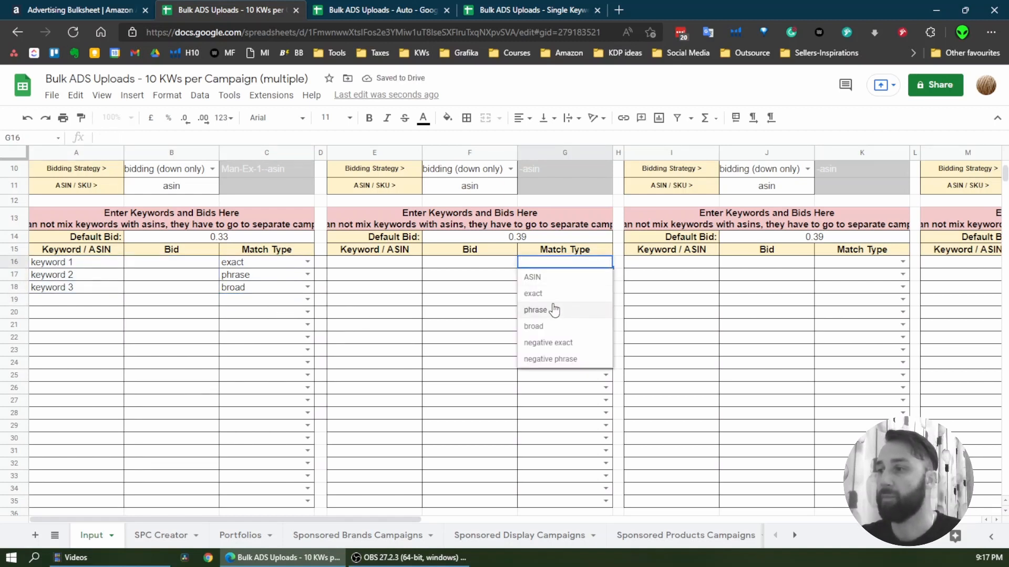
{"action": "left_click", "coordinate": [554, 278]}
Enter Man-PAT- as the campaign name of Campaign No2
{"action": "scroll", "coordinate": [526, 279], "scroll_direction": "up", "scroll_amount": 3}
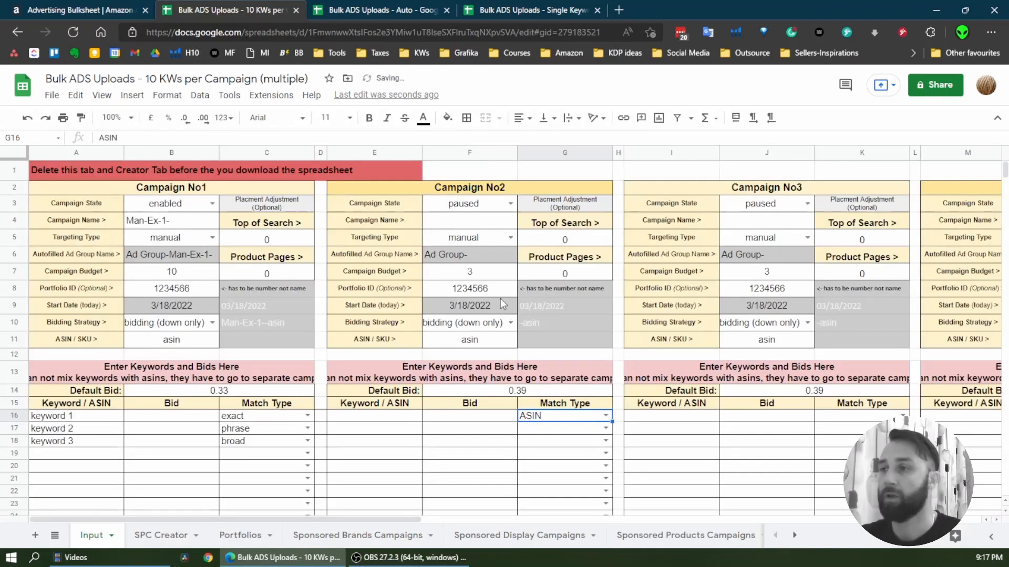
{"action": "left_click", "coordinate": [475, 220]}
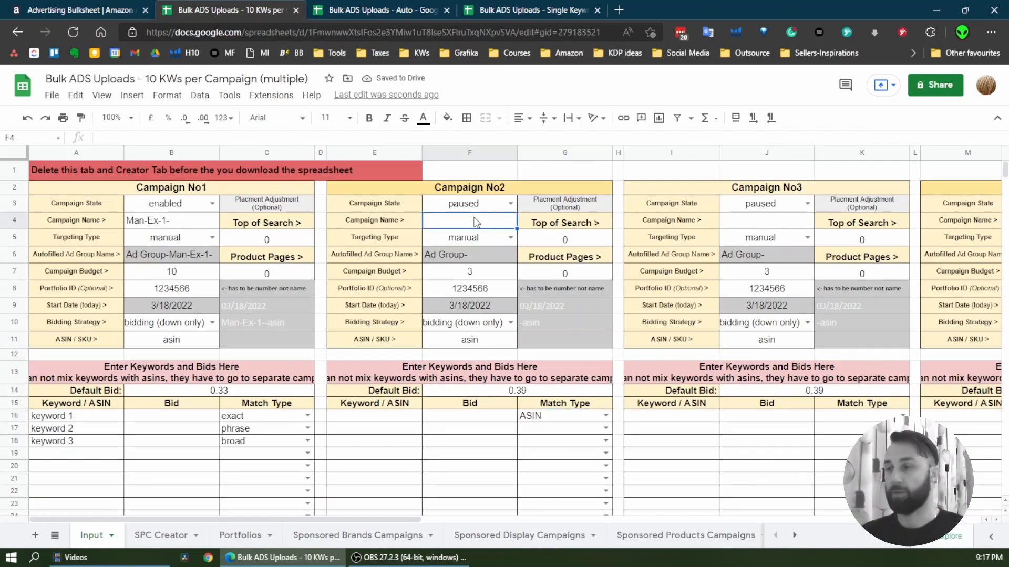
{"action": "type", "text": "Man"}
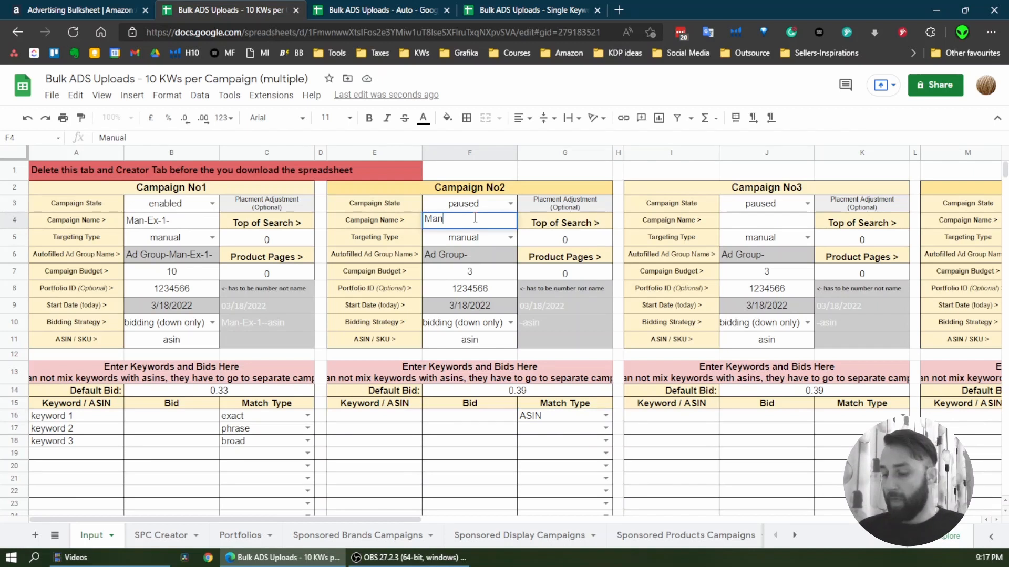
{"action": "type", "text": "-P"}
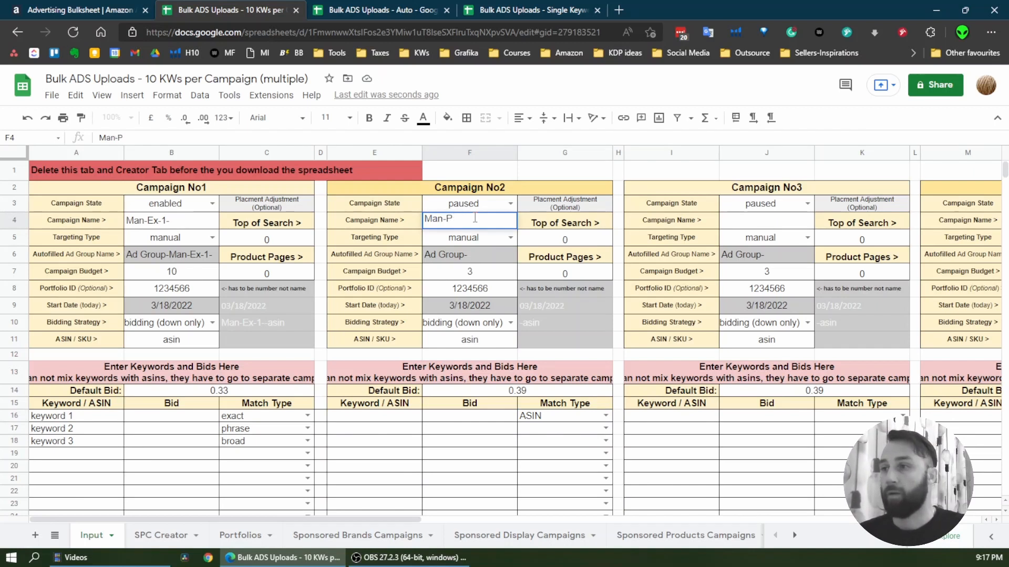
{"action": "type", "text": "AT"}
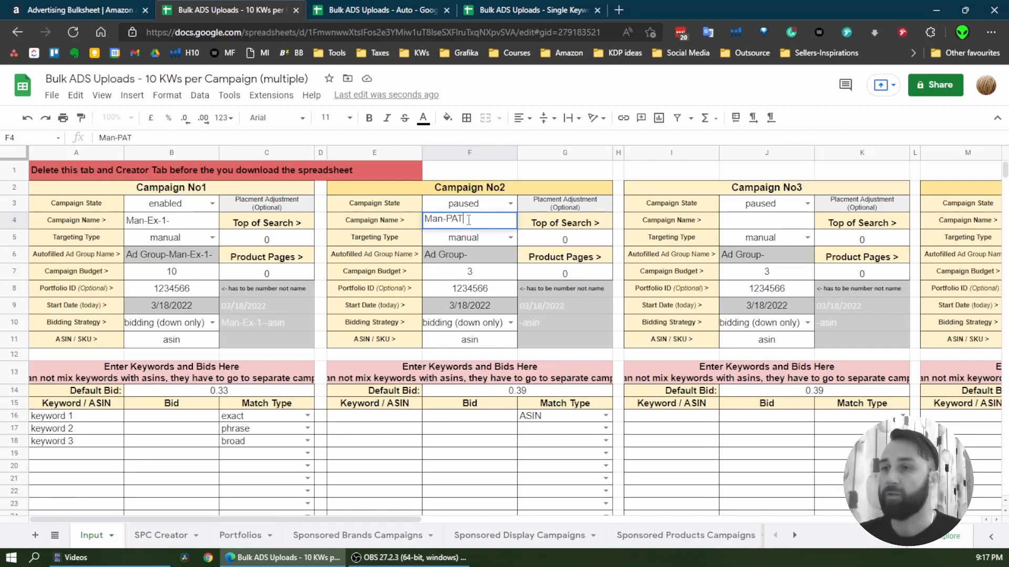
{"action": "type", "text": "-"}
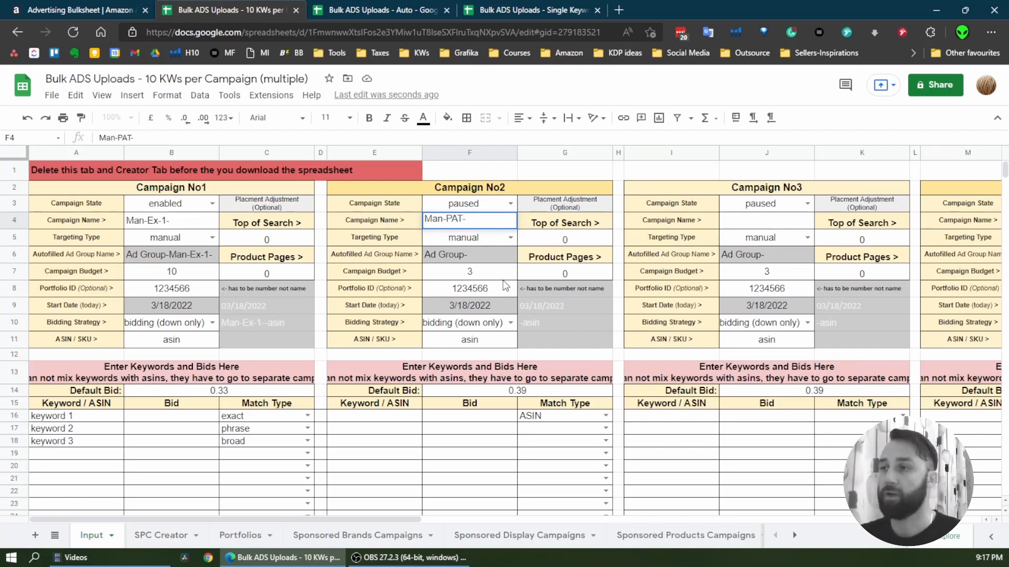
{"action": "left_click", "coordinate": [477, 421]}
Enter asin1 and arin2 in the first two Keyword / ASIN rows of Campaign No2
{"action": "scroll", "coordinate": [413, 419], "scroll_direction": "down", "scroll_amount": 2}
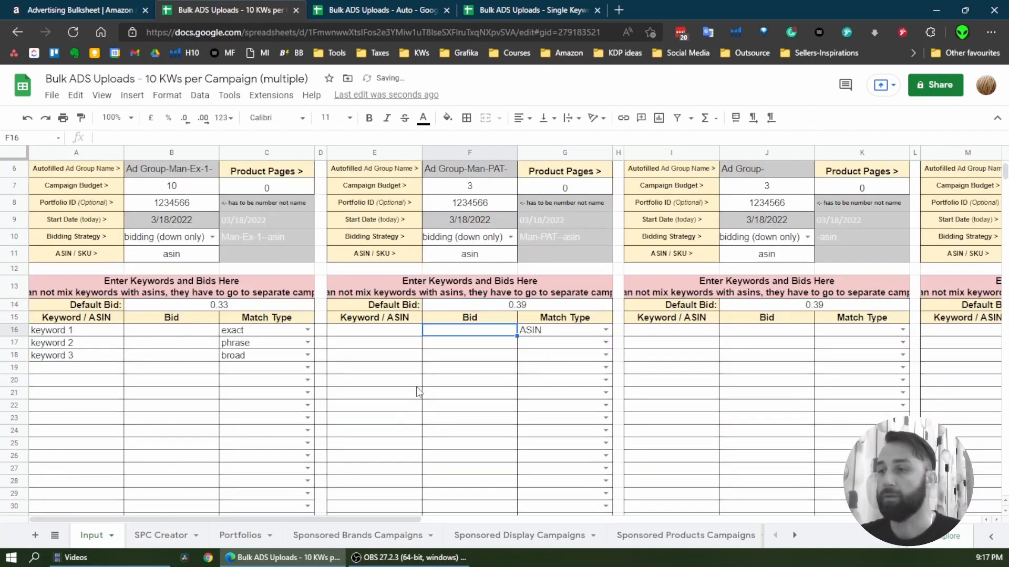
{"action": "left_click", "coordinate": [378, 332]}
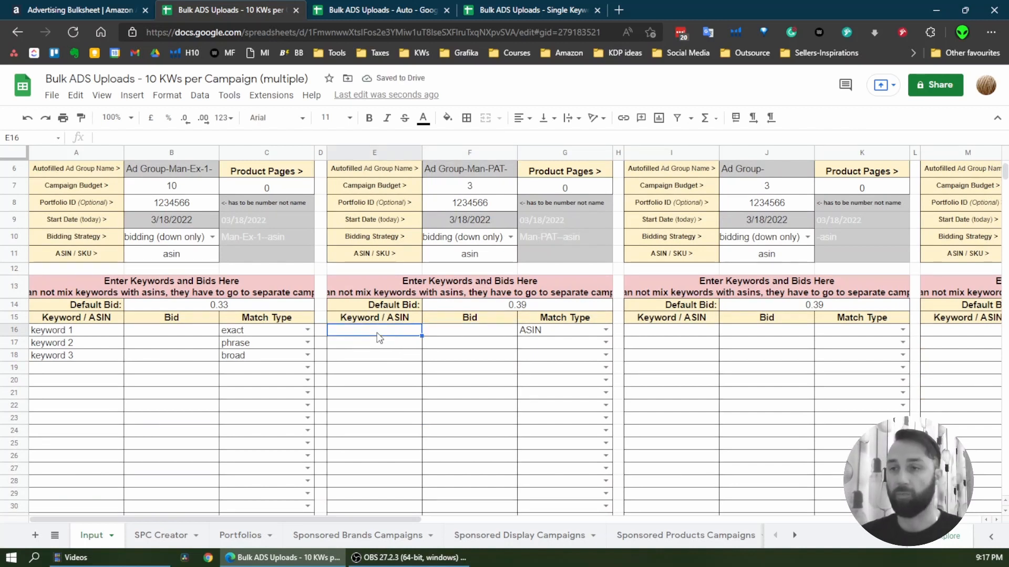
{"action": "type", "text": "asin"}
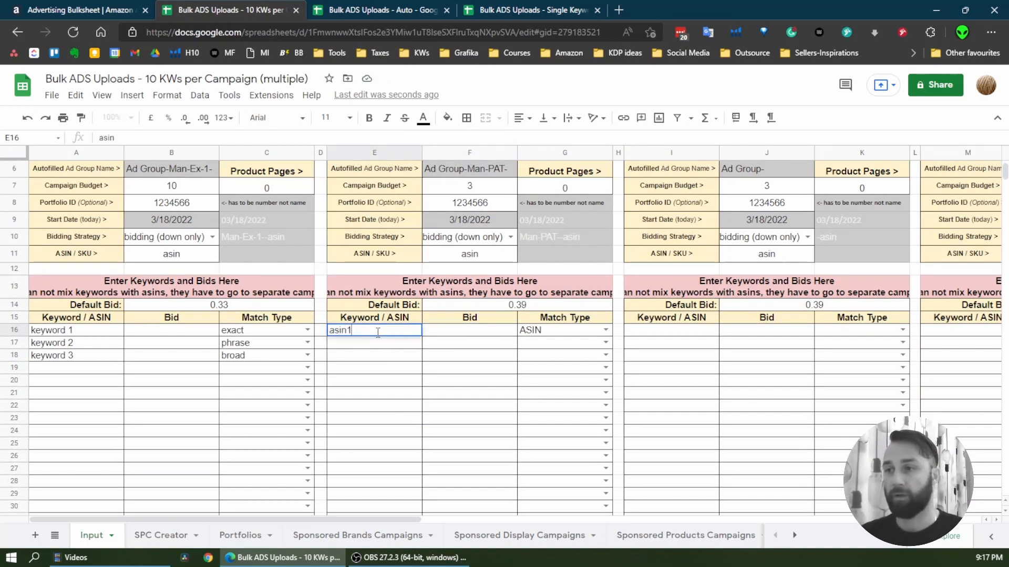
{"action": "type", "text": "1"}
{"action": "key", "text": "Return"}
{"action": "type", "text": "arin2"}
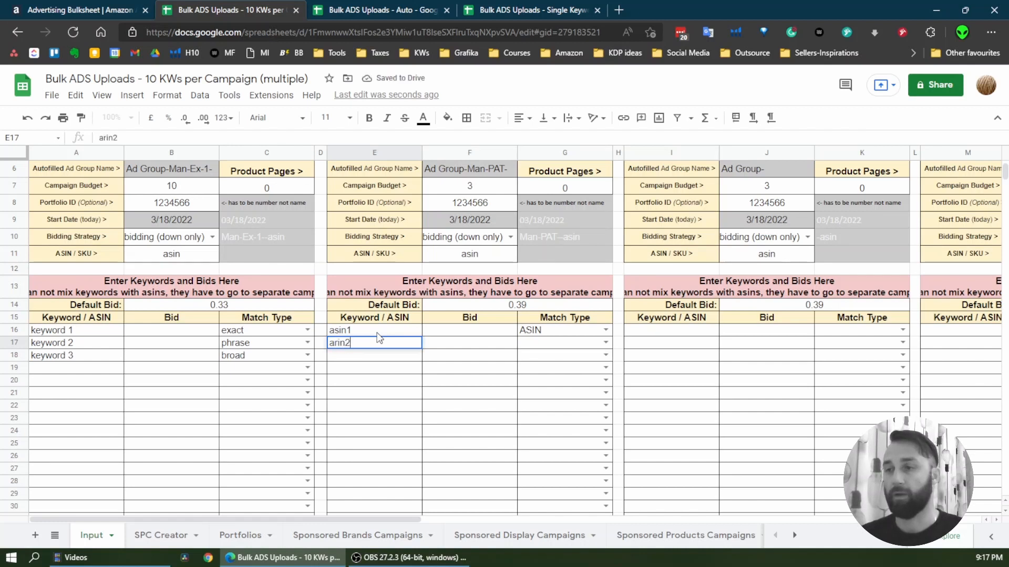
{"action": "key", "text": "Return"}
Enter negative keyword 1 and negative keyword 2 in rows 20 and 21 of Campaign No1's Keyword / ASIN column, leaving row 19 blank
{"action": "scroll", "coordinate": [185, 327], "scroll_direction": "down", "scroll_amount": 1}
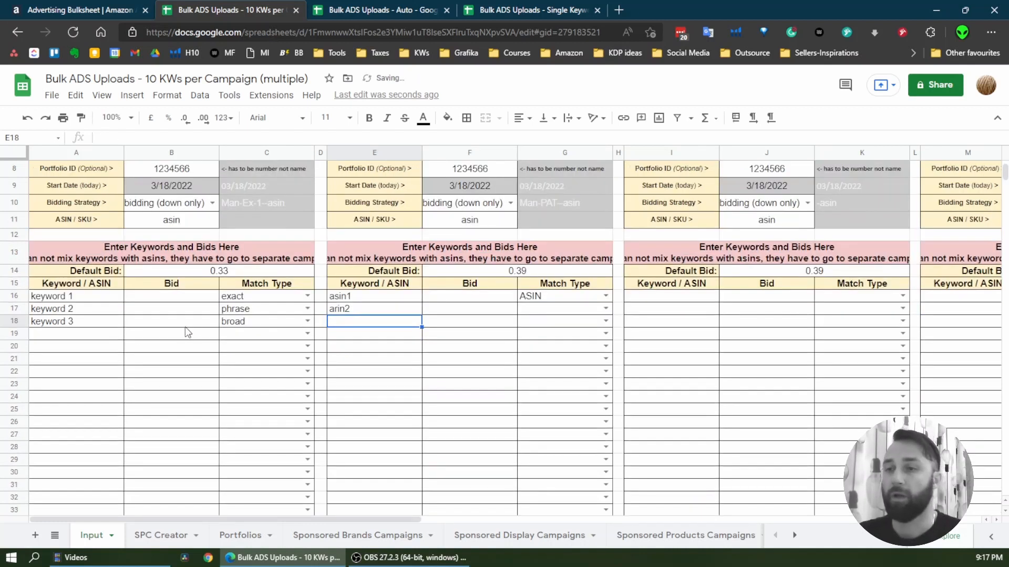
{"action": "left_click", "coordinate": [91, 346]}
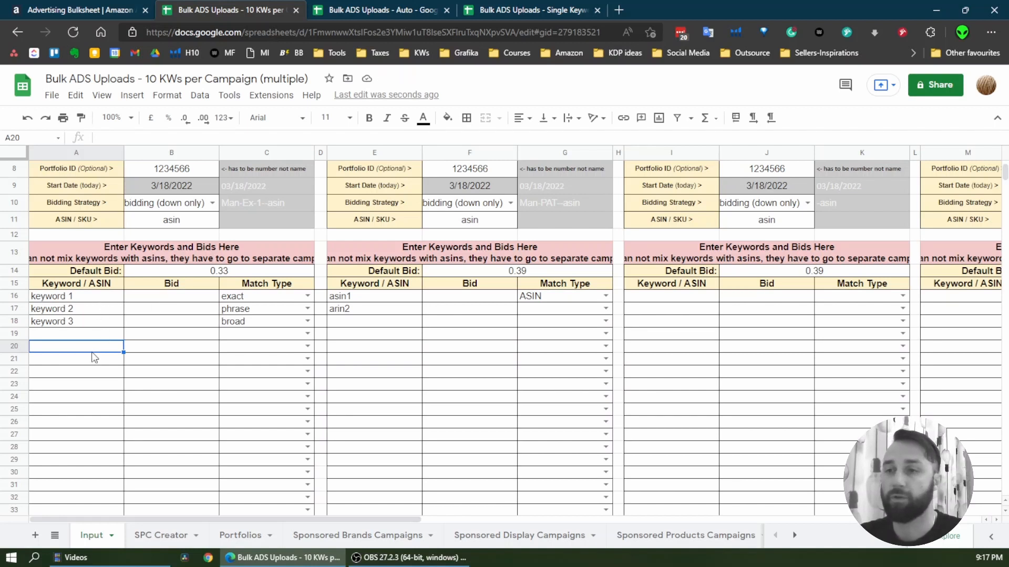
{"action": "left_click_drag", "start_coordinate": [56, 297], "coordinate": [286, 329]}
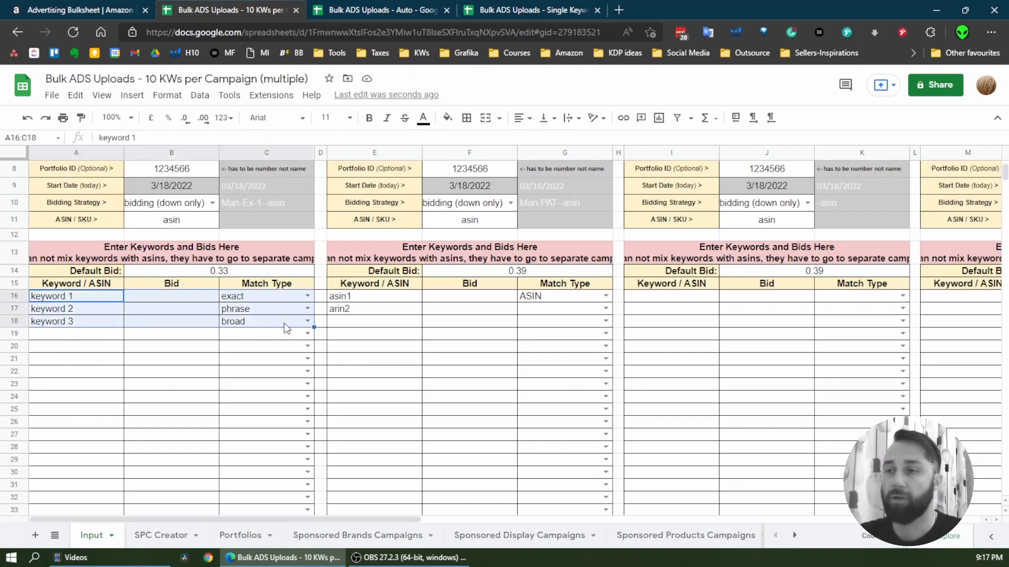
{"action": "left_click", "coordinate": [95, 321]}
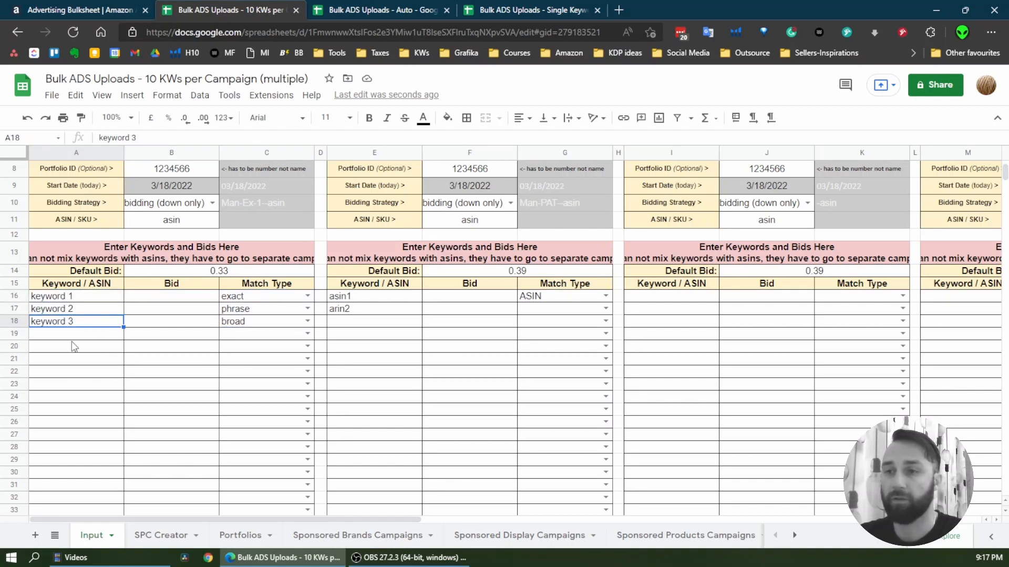
{"action": "left_click", "coordinate": [89, 348]}
{"action": "type", "text": "ne"}
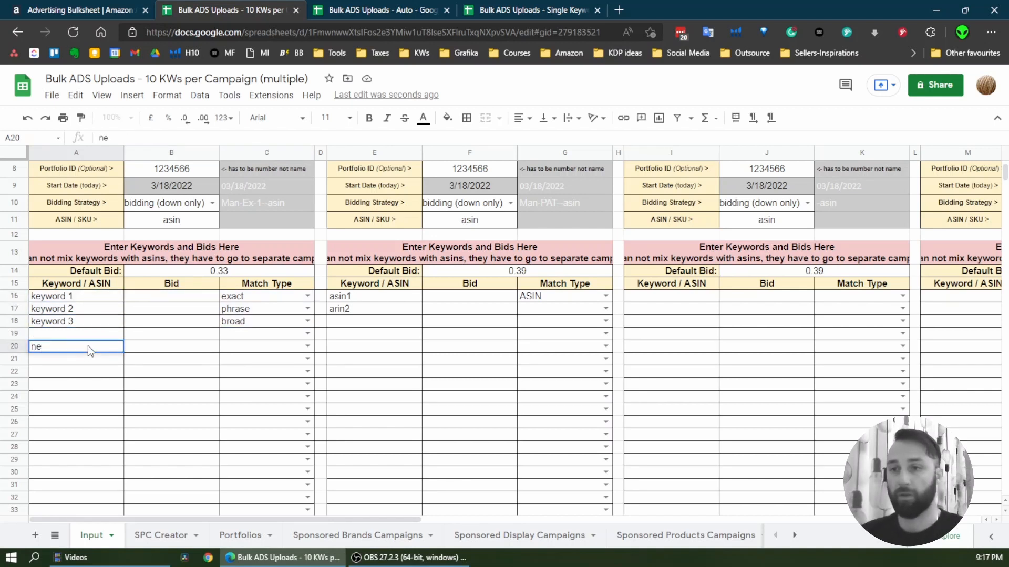
{"action": "type", "text": "gative"}
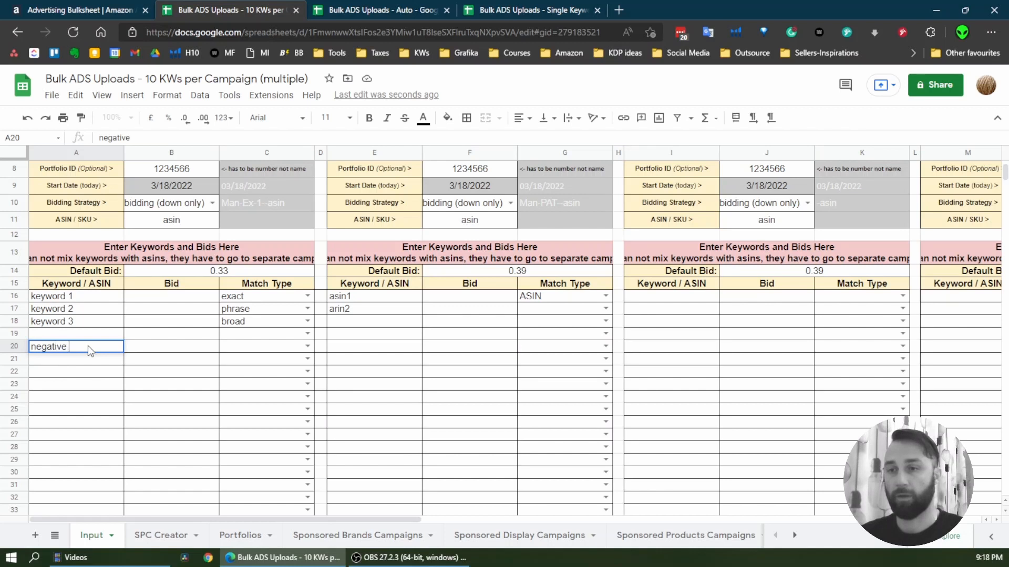
{"action": "type", "text": " keyword 1"}
{"action": "key", "text": "Return"}
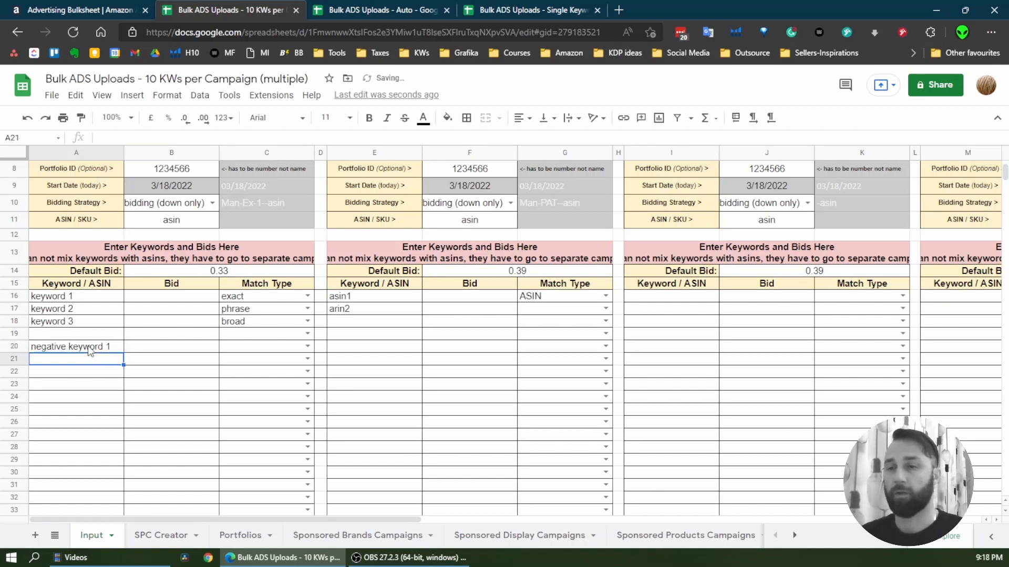
{"action": "type", "text": "negat"}
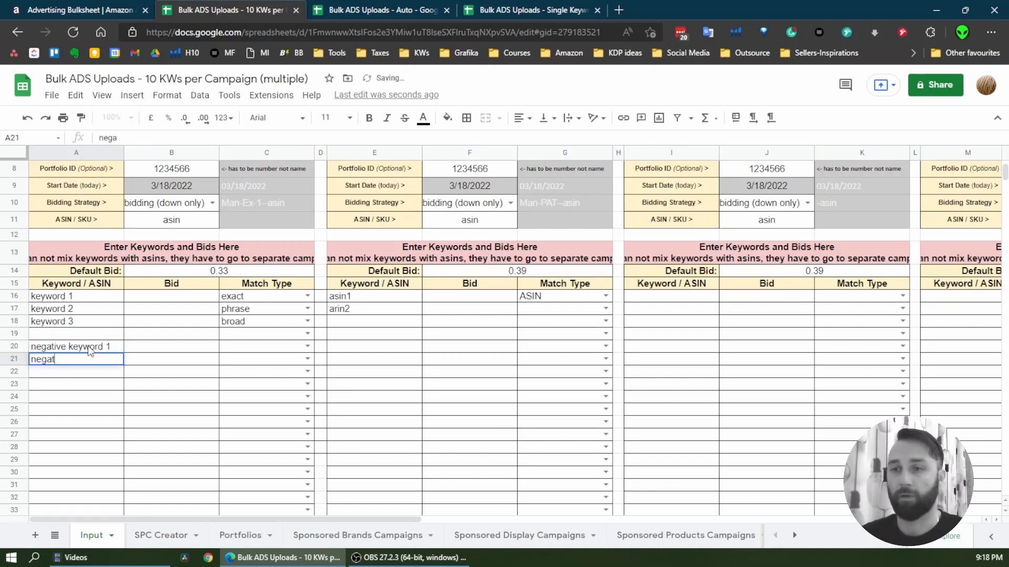
{"action": "type", "text": "ive keyw"}
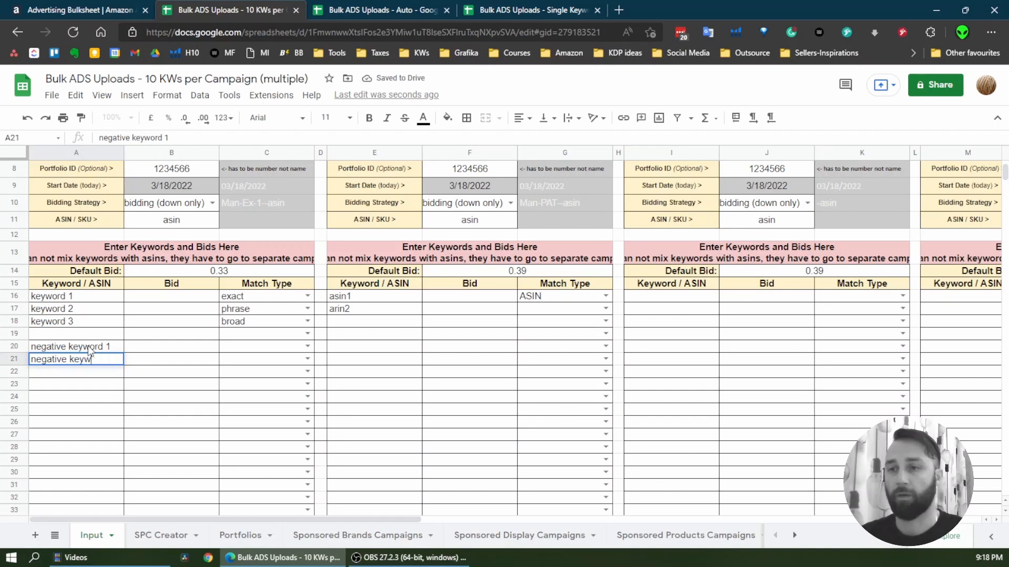
{"action": "type", "text": "ord 2"}
{"action": "key", "text": "Return"}
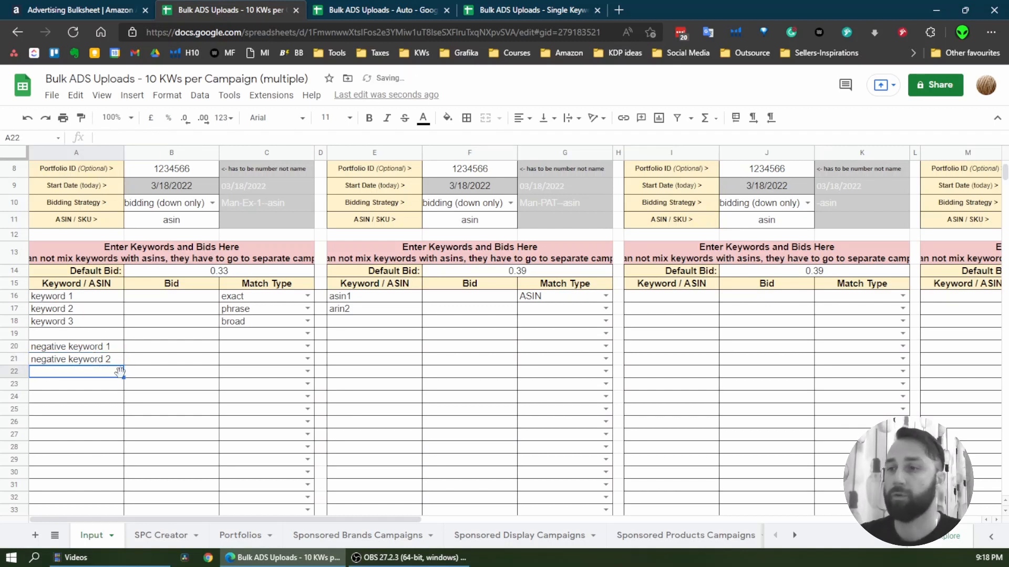
Set the match types of negative keyword 1 and negative keyword 2 in Campaign No1 to negative exact and negative phrase
{"action": "left_click", "coordinate": [306, 348]}
{"action": "left_click", "coordinate": [308, 346]}
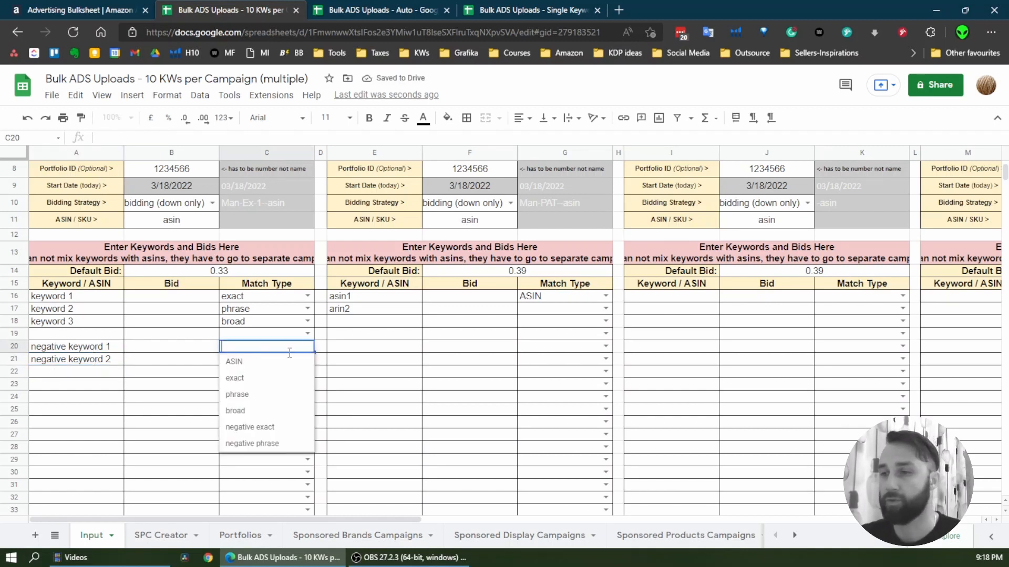
{"action": "left_click", "coordinate": [258, 432]}
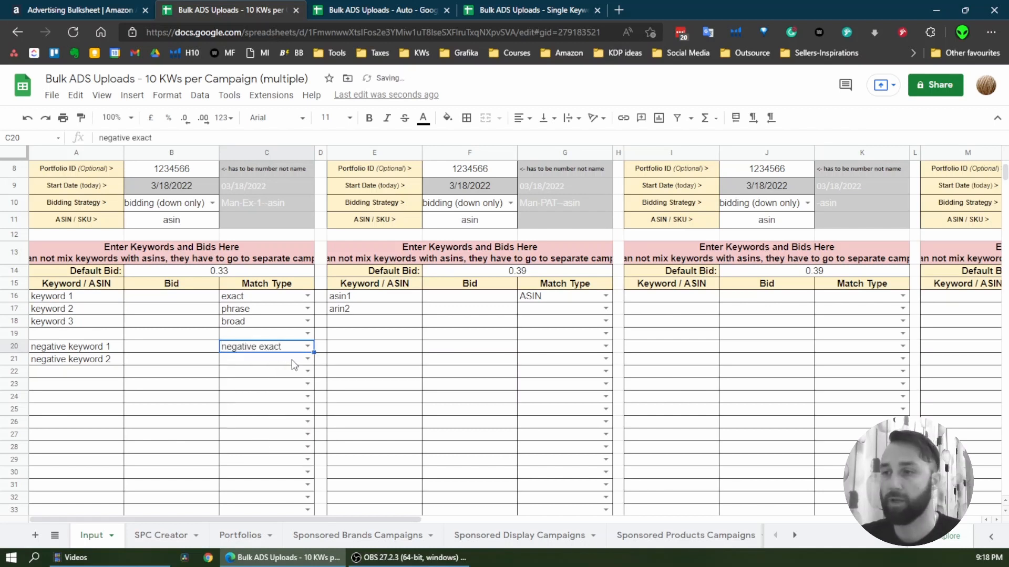
{"action": "left_click", "coordinate": [307, 359]}
{"action": "left_click", "coordinate": [281, 460]}
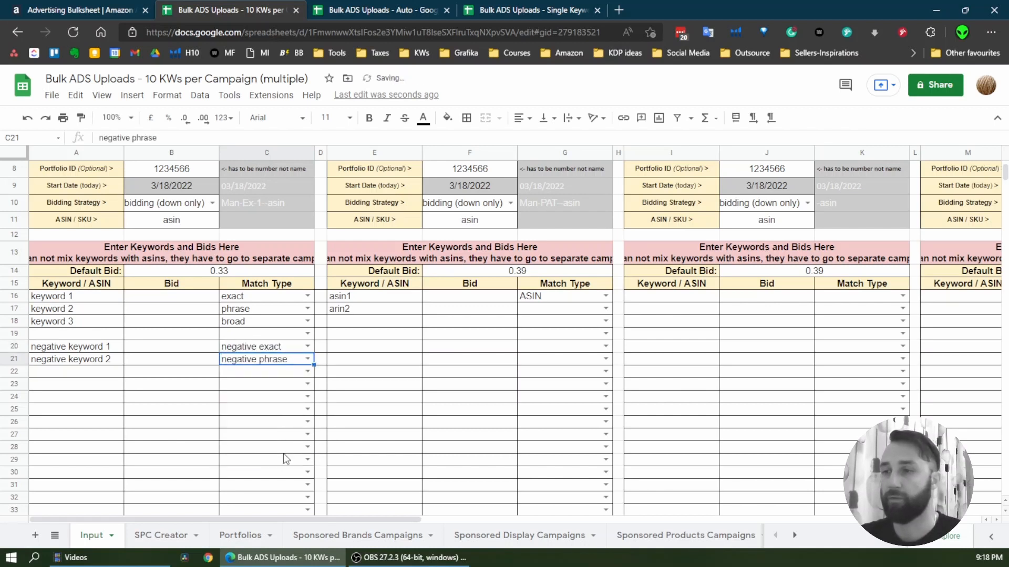
Set the campaign state of Campaign No2 to enabled
{"action": "scroll", "coordinate": [495, 341], "scroll_direction": "up", "scroll_amount": 3}
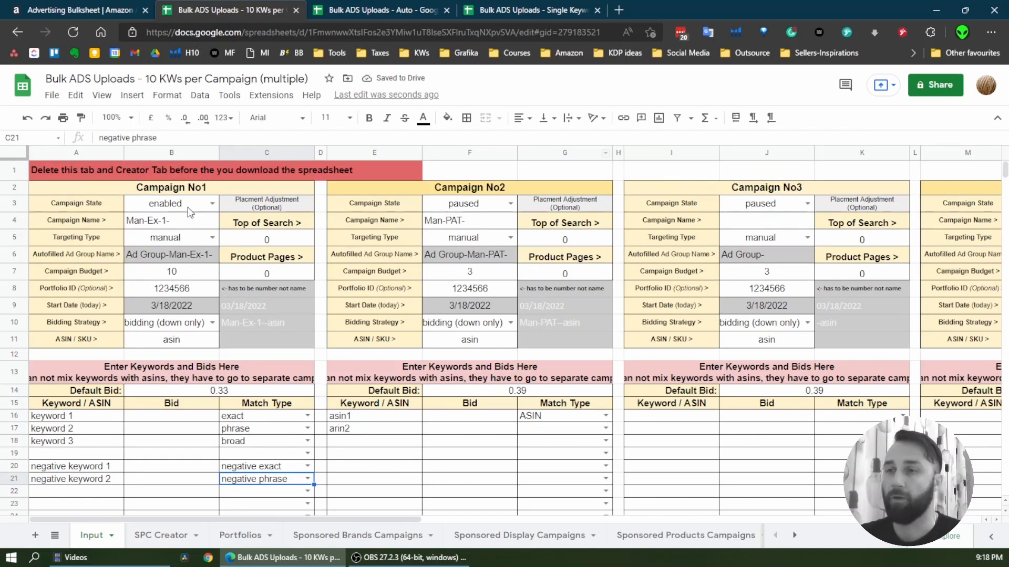
{"action": "left_click", "coordinate": [501, 207]}
{"action": "left_click", "coordinate": [511, 205]}
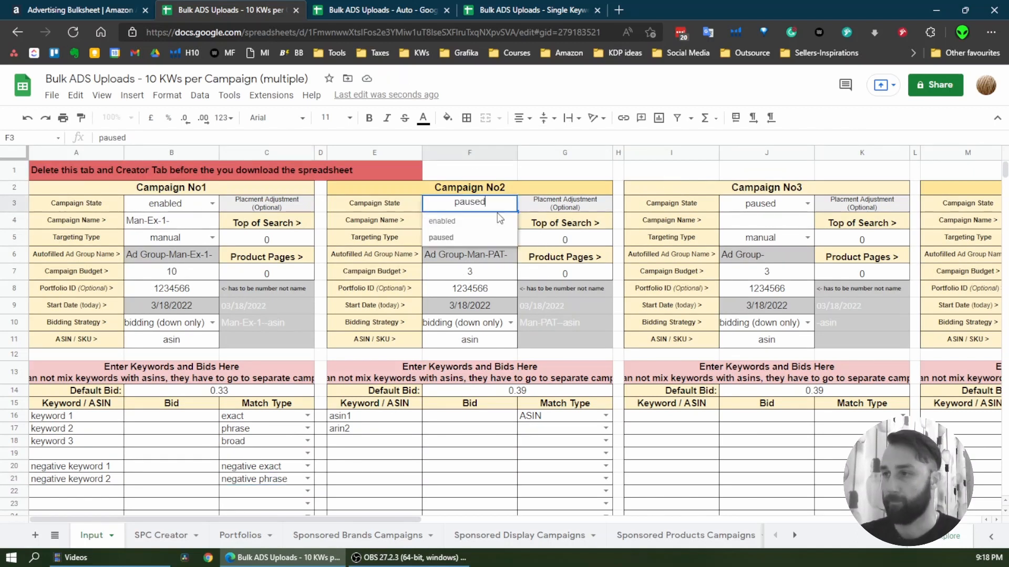
{"action": "left_click", "coordinate": [462, 222]}
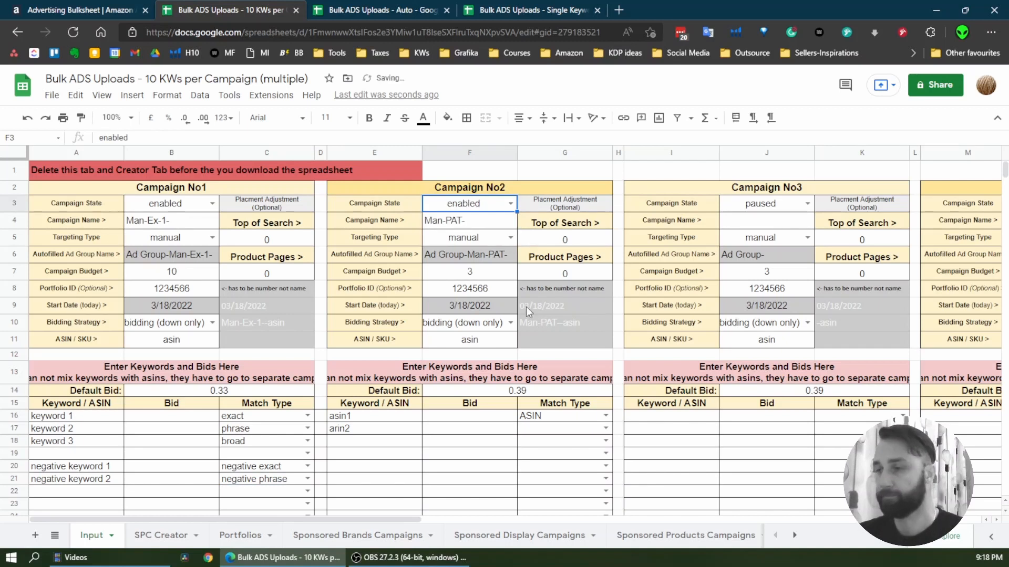
Select the two ASIN rows of Campaign No2, including their bid and match type cells
{"action": "scroll", "coordinate": [421, 305], "scroll_direction": "down", "scroll_amount": 1}
{"action": "scroll", "coordinate": [316, 286], "scroll_direction": "up", "scroll_amount": 1}
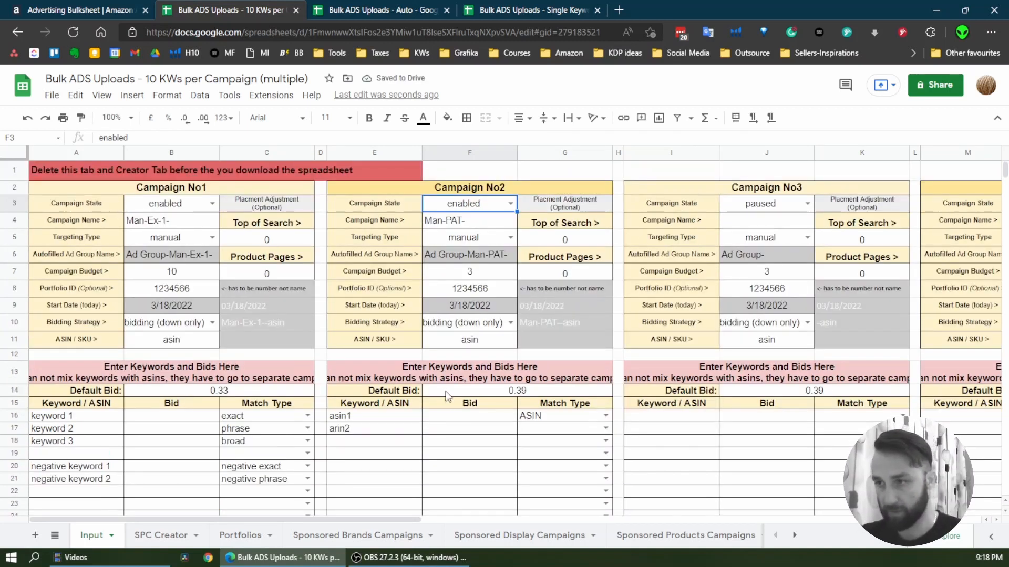
{"action": "scroll", "coordinate": [152, 425], "scroll_direction": "down", "scroll_amount": 1}
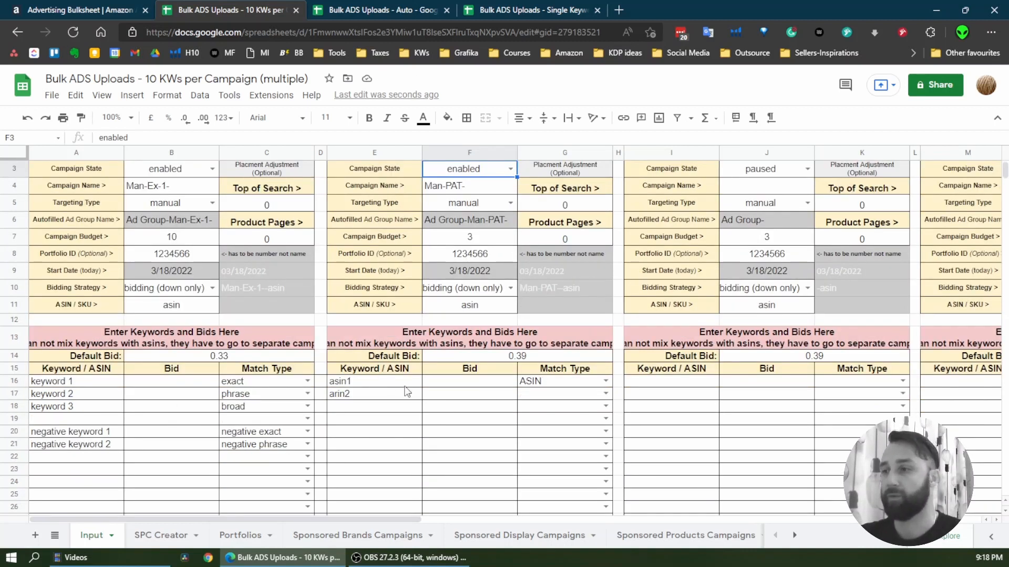
{"action": "left_click_drag", "start_coordinate": [374, 383], "coordinate": [573, 396]}
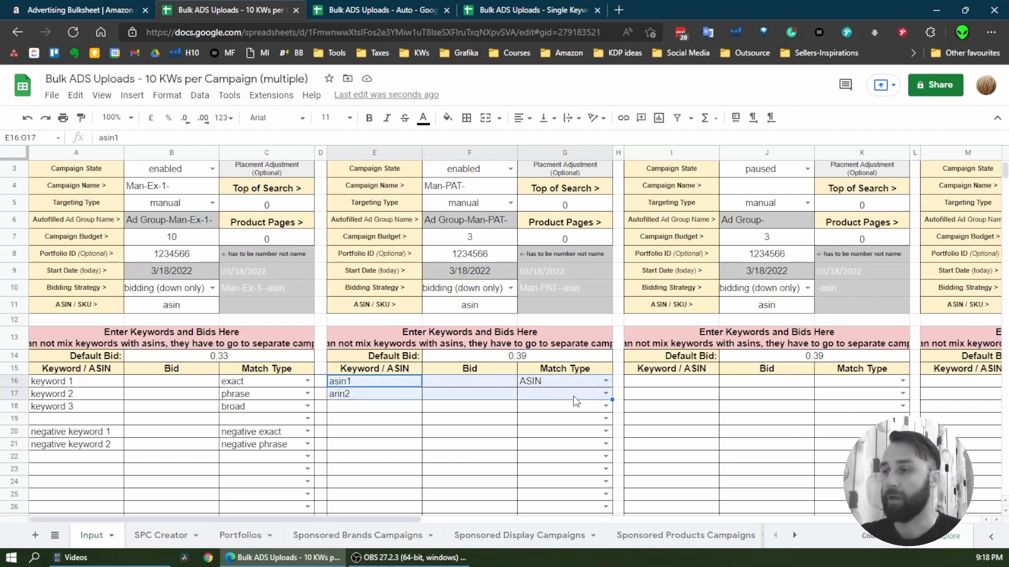
Set the match type of the second ASIN row in Campaign No2 to ASIN
{"action": "left_click", "coordinate": [572, 396]}
{"action": "left_click", "coordinate": [606, 394]}
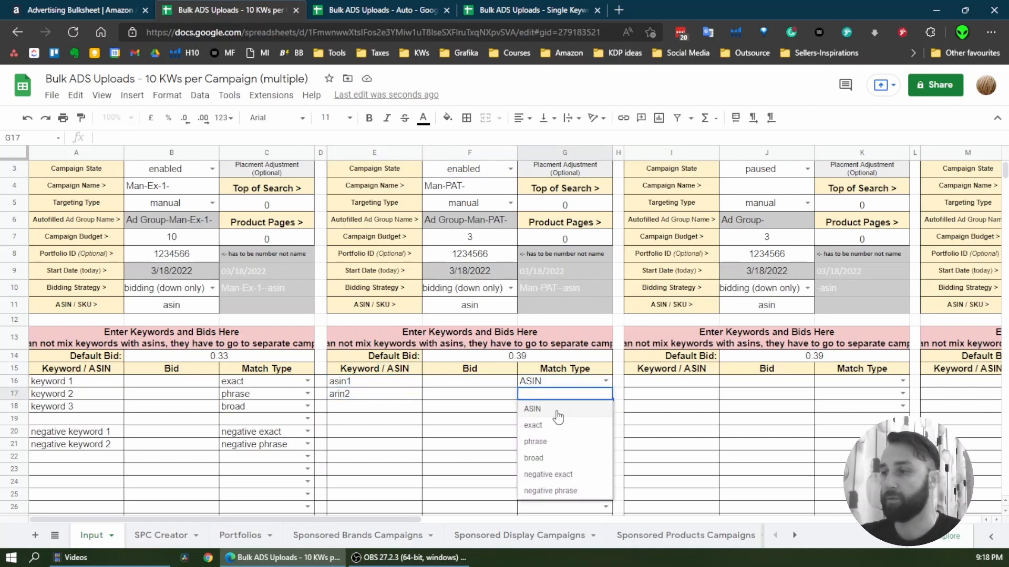
{"action": "left_click", "coordinate": [554, 408]}
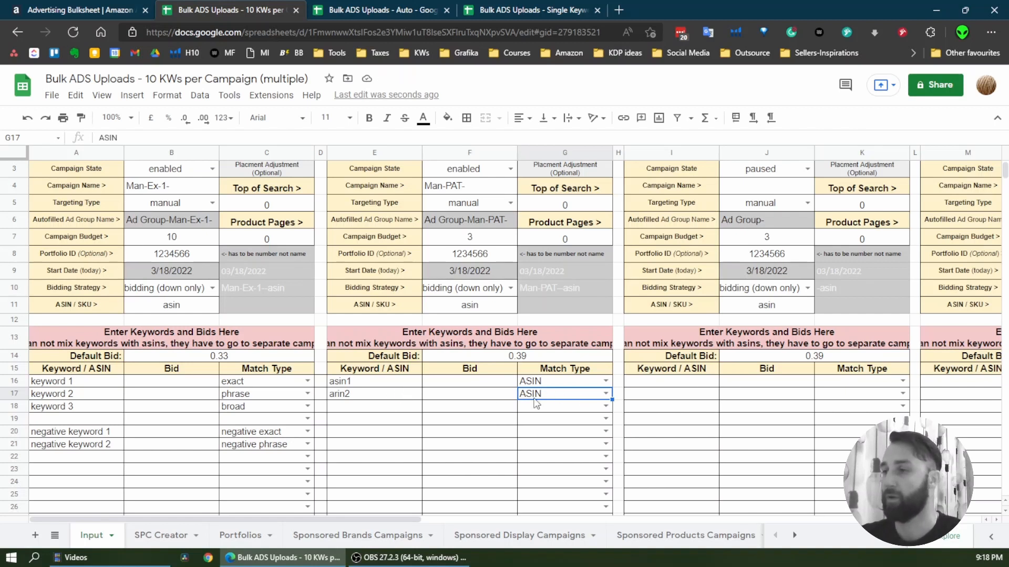
{"action": "scroll", "coordinate": [441, 415], "scroll_direction": "down", "scroll_amount": 1}
{"action": "scroll", "coordinate": [442, 415], "scroll_direction": "up", "scroll_amount": 2}
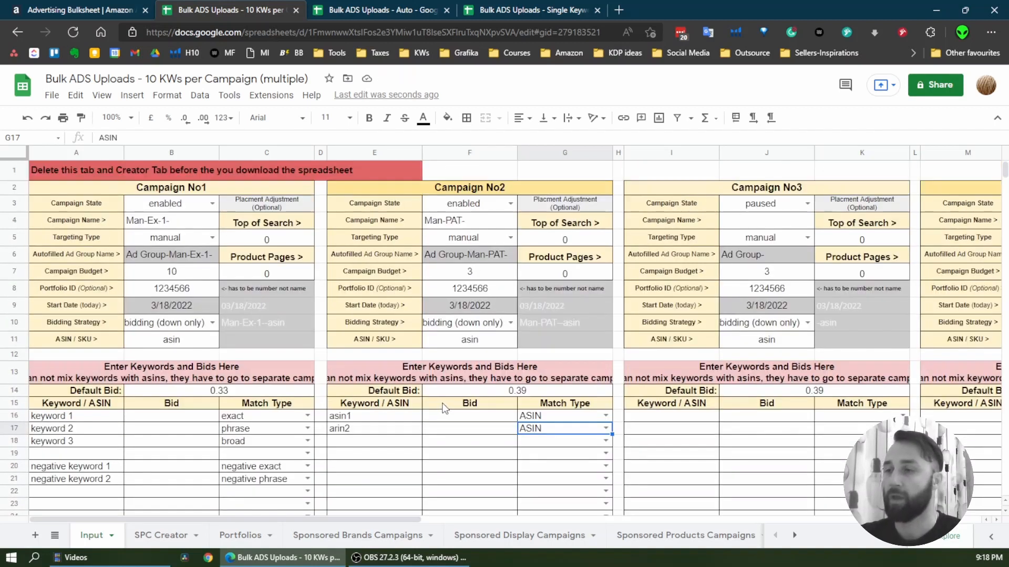
Enter a bid of 0.55 for keyword 1 in Campaign No1
{"action": "scroll", "coordinate": [441, 415], "scroll_direction": "down", "scroll_amount": 2}
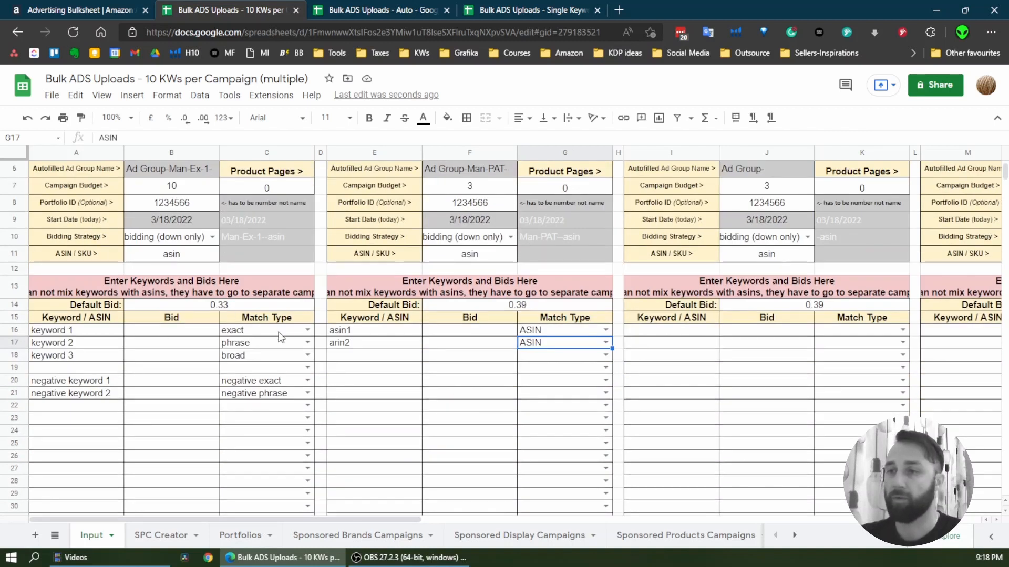
{"action": "left_click", "coordinate": [223, 307]}
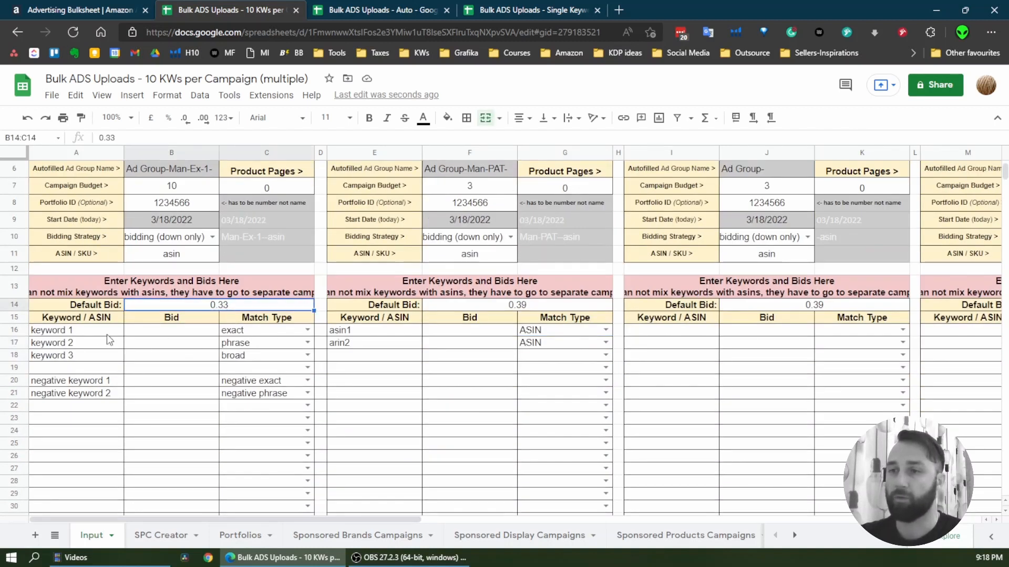
{"action": "left_click", "coordinate": [58, 334]}
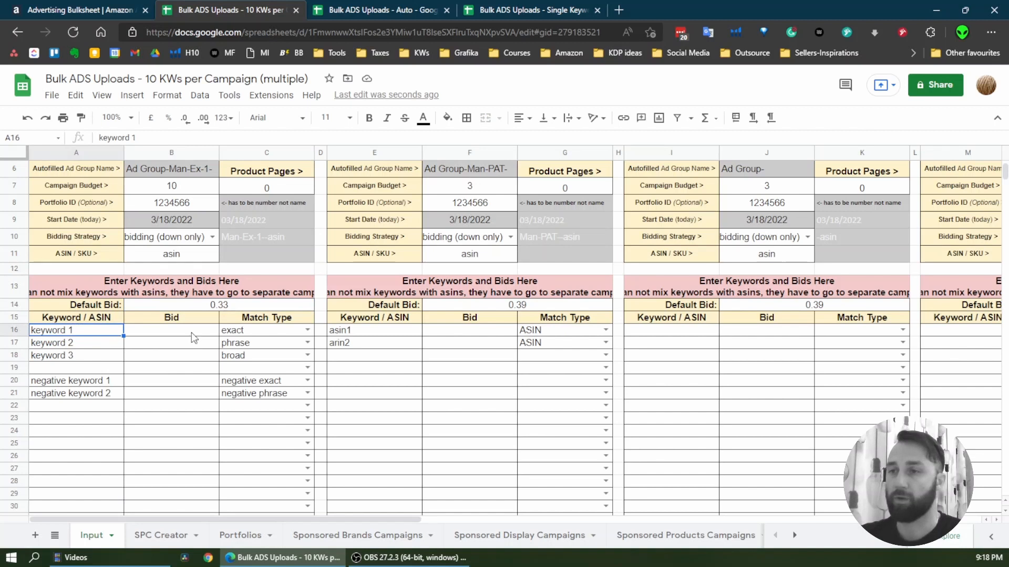
{"action": "left_click", "coordinate": [191, 333]}
{"action": "type", "text": "0.55"}
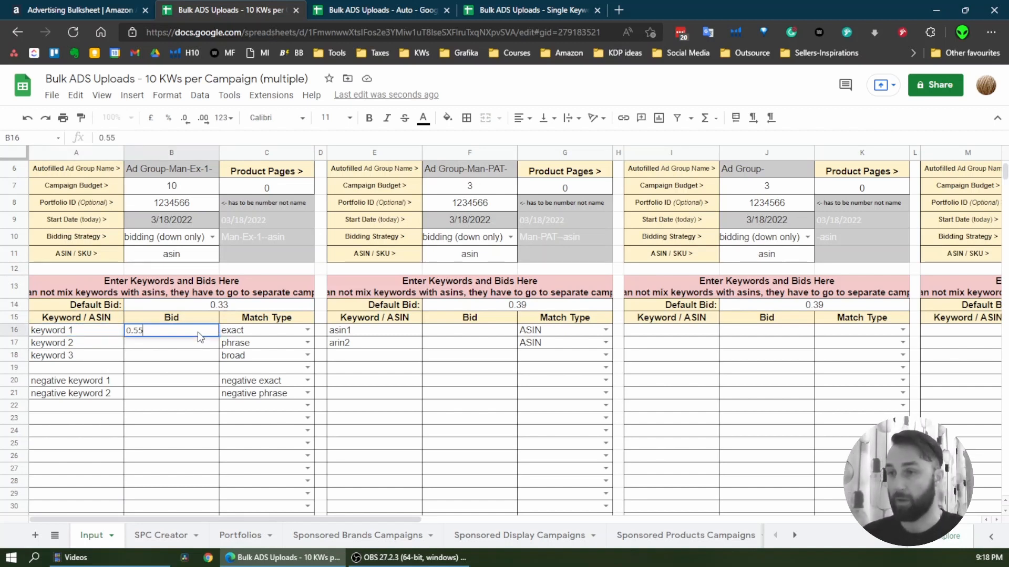
{"action": "key", "text": "Return"}
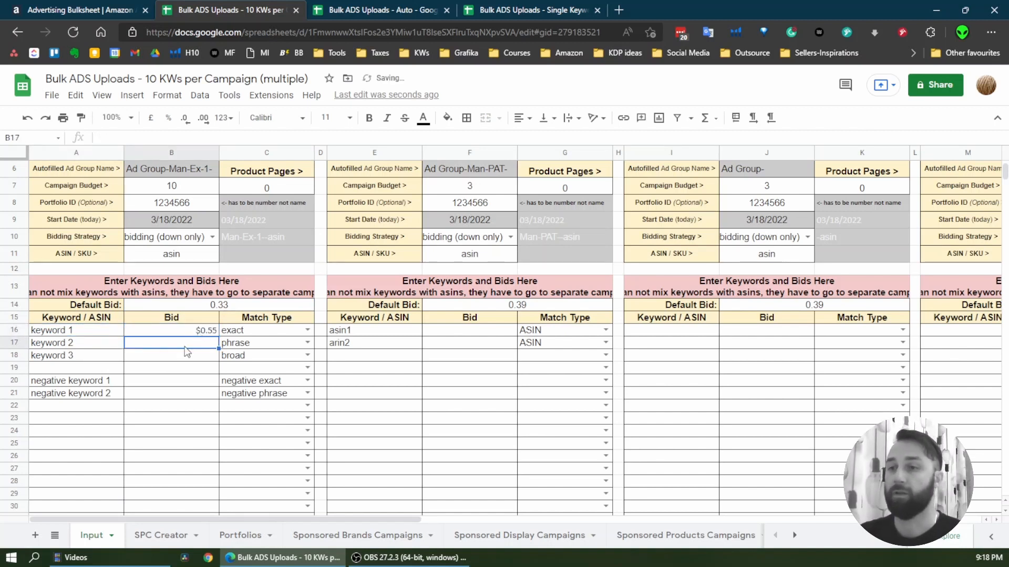
Compare keyword 1's own bid with the blank bids of keywords 2 and 3 and Campaign No1's default bid
{"action": "left_click_drag", "start_coordinate": [68, 334], "coordinate": [250, 334]}
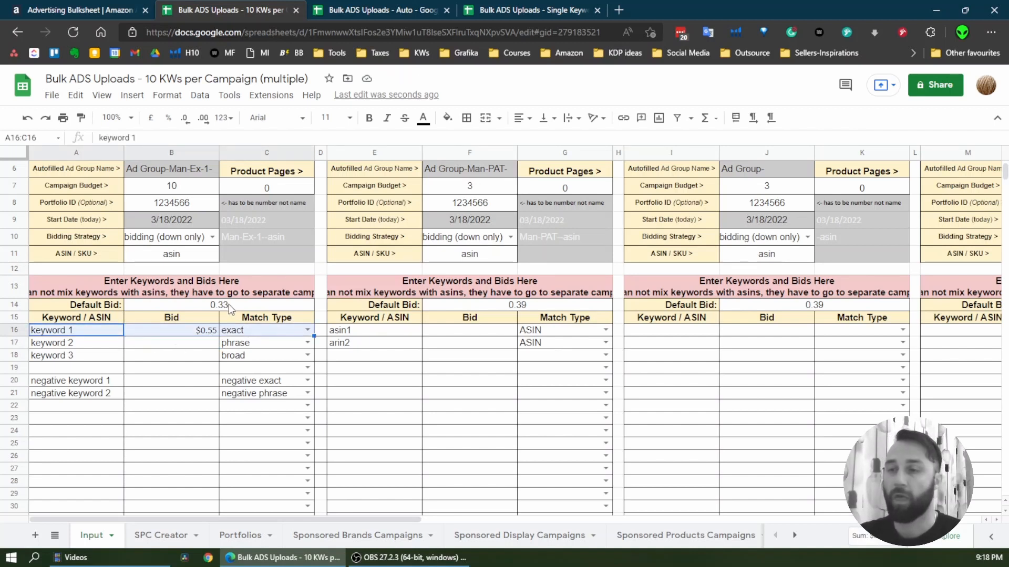
{"action": "left_click", "coordinate": [195, 349]}
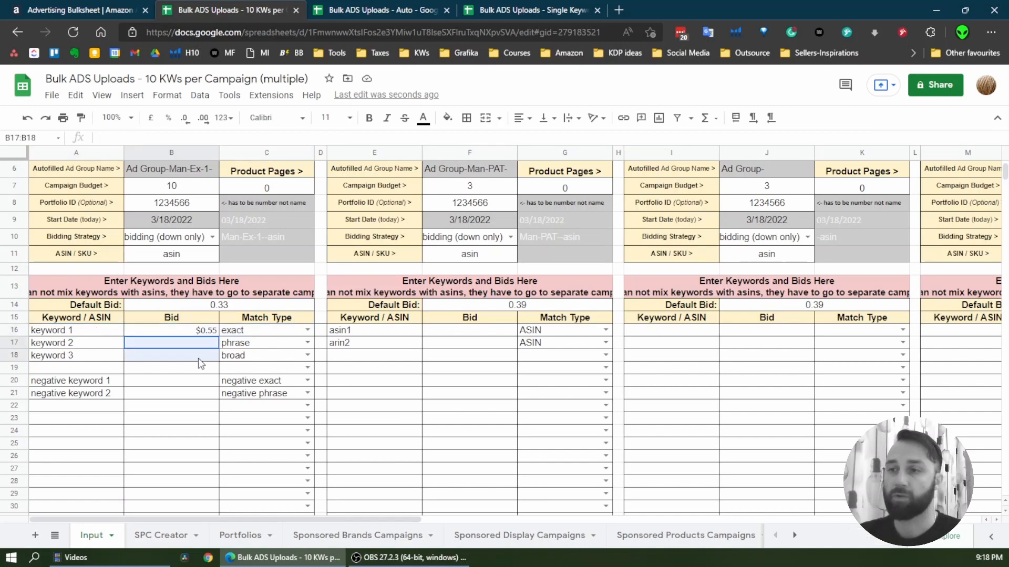
{"action": "left_click", "coordinate": [225, 306]}
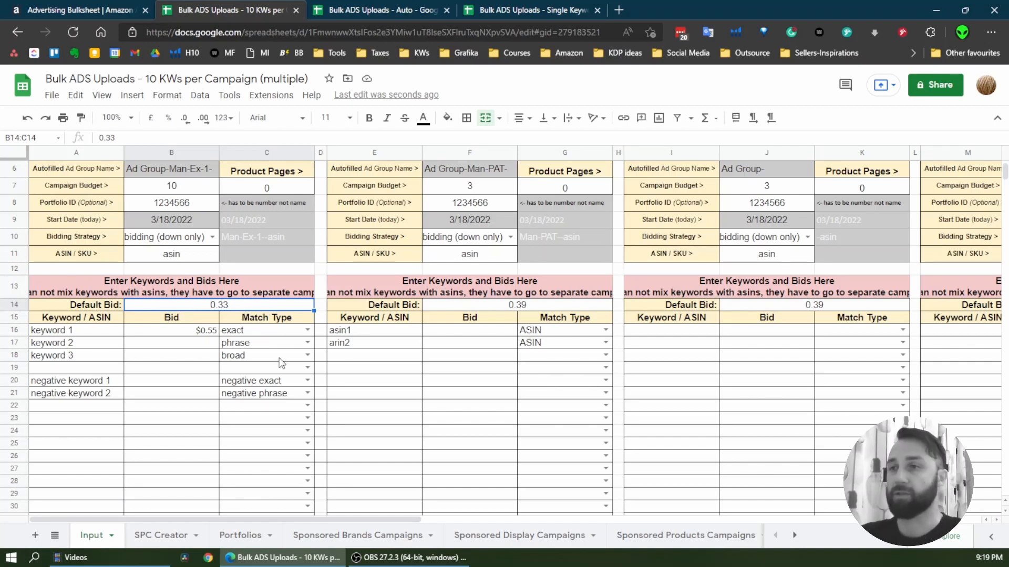
{"action": "scroll", "coordinate": [283, 363], "scroll_direction": "up", "scroll_amount": 2}
Review the Amazon Ads bulk operations page and the workbook's Portfolios, Sponsored Brands Campaigns and SPC Creator sheets, ending on the Input sheet
{"action": "left_click", "coordinate": [73, 10]}
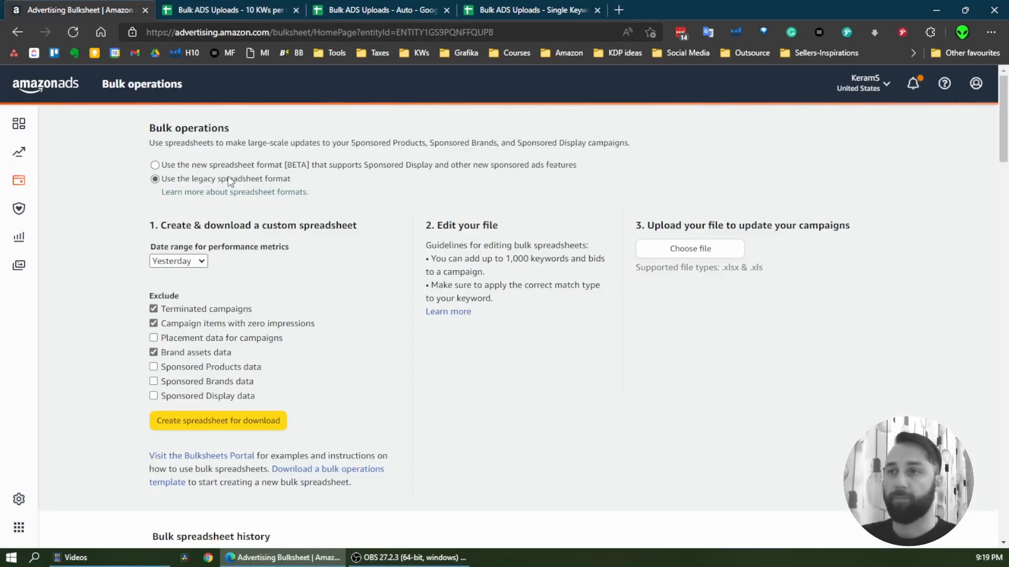
{"action": "left_click", "coordinate": [156, 7]}
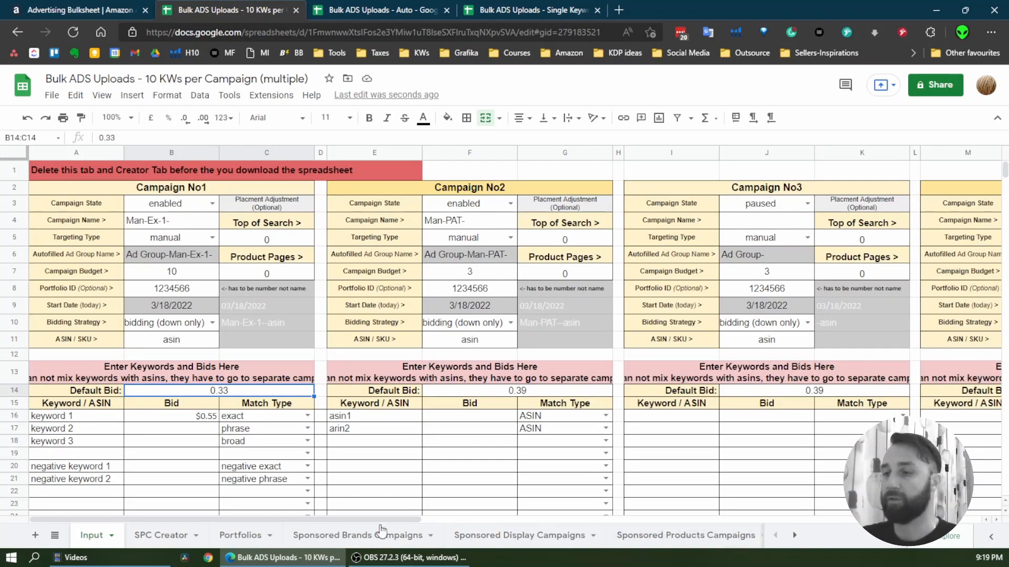
{"action": "left_click", "coordinate": [261, 536]}
{"action": "left_click", "coordinate": [321, 540]}
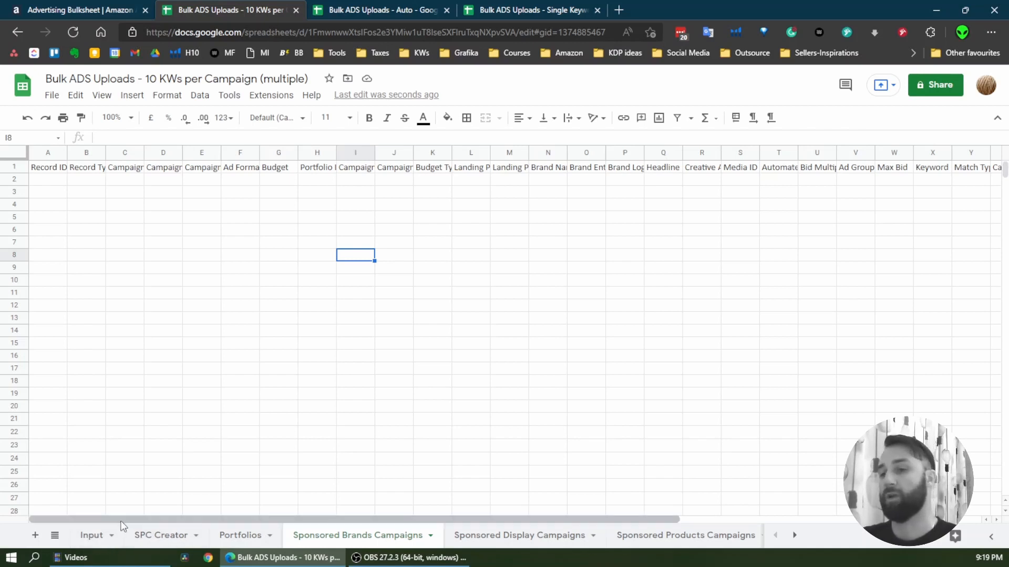
{"action": "left_click", "coordinate": [133, 535]}
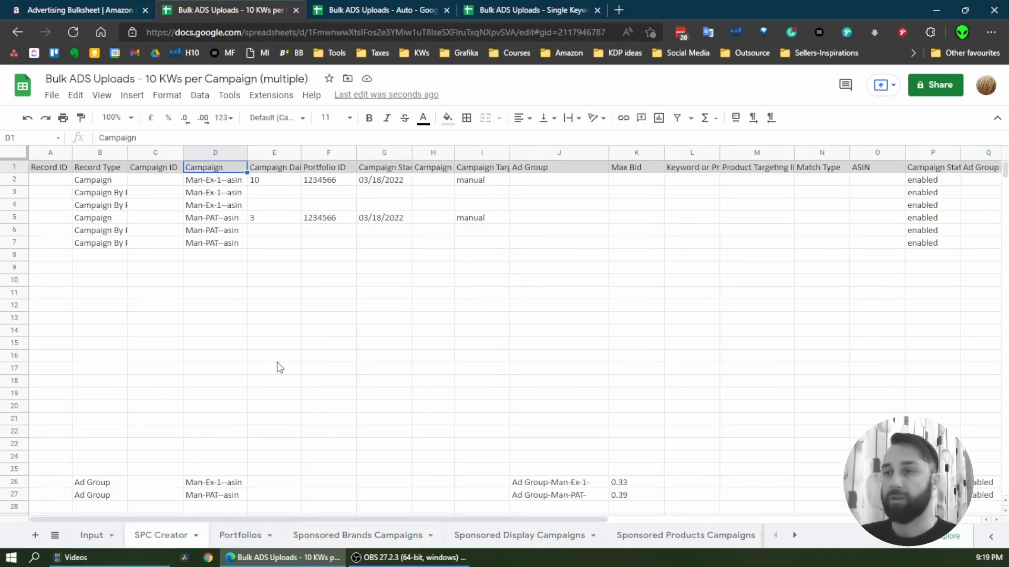
{"action": "left_click", "coordinate": [92, 535]}
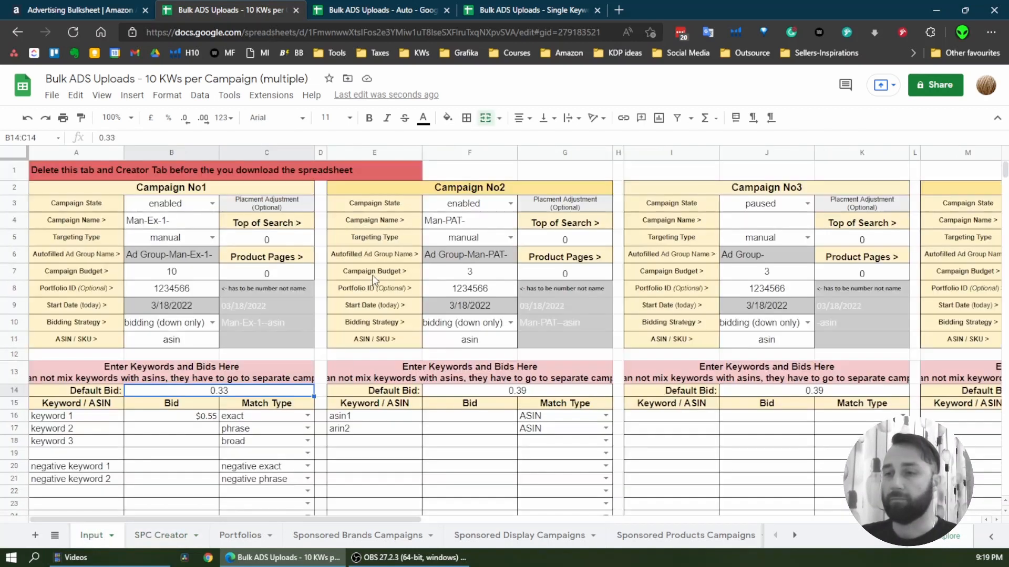
Examine the formulas in the SPC Creator sheet's campaign name, portfolio ID, targeting type and ad group cells
{"action": "left_click", "coordinate": [167, 536]}
{"action": "left_click", "coordinate": [216, 205]}
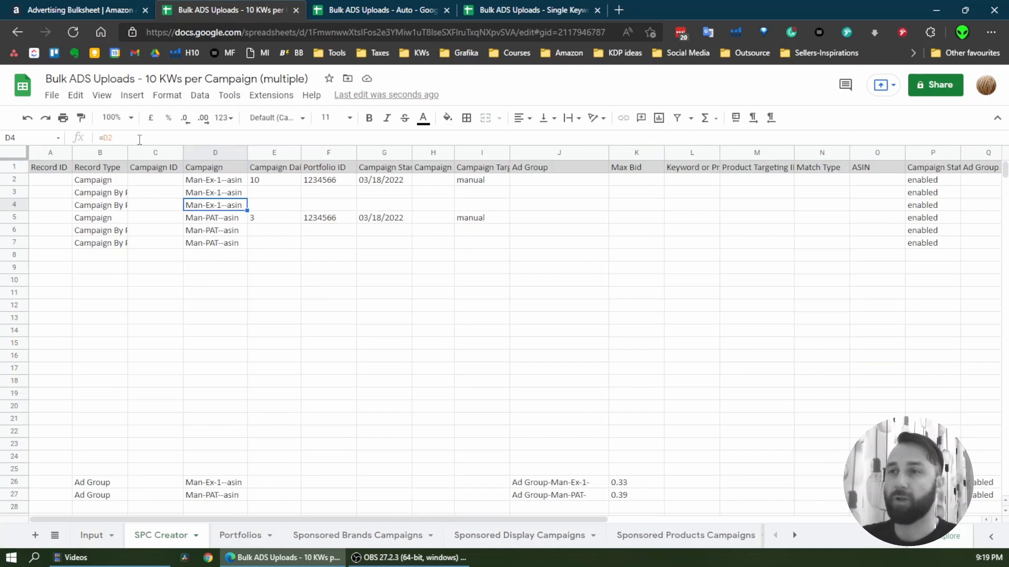
{"action": "left_click", "coordinate": [336, 217]}
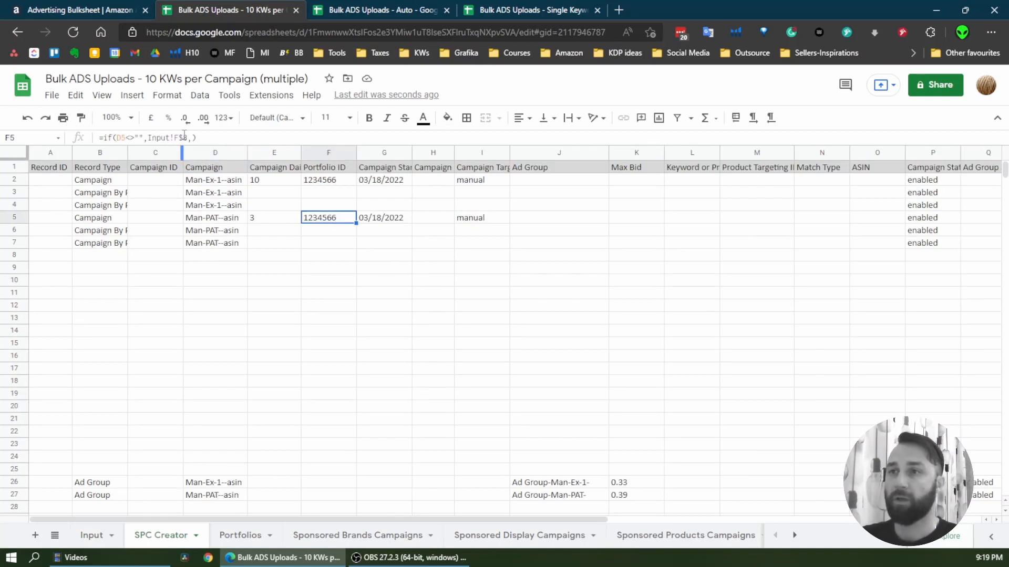
{"action": "scroll", "coordinate": [598, 457], "scroll_direction": "down", "scroll_amount": 2}
{"action": "left_click", "coordinate": [576, 418]}
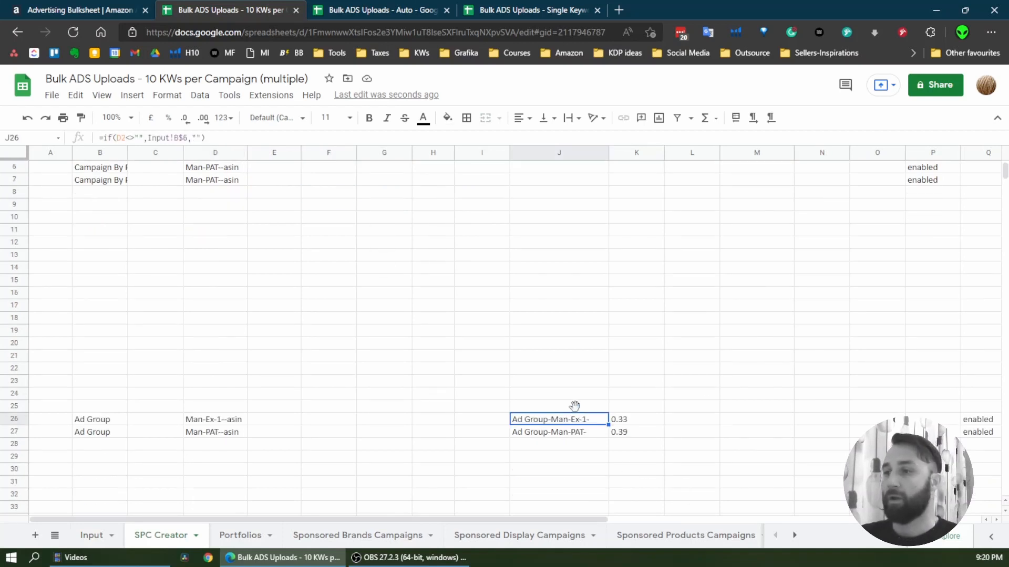
{"action": "left_click", "coordinate": [579, 244]}
{"action": "scroll", "coordinate": [575, 221], "scroll_direction": "up", "scroll_amount": 2}
{"action": "left_click", "coordinate": [562, 233]}
{"action": "left_click", "coordinate": [521, 216]}
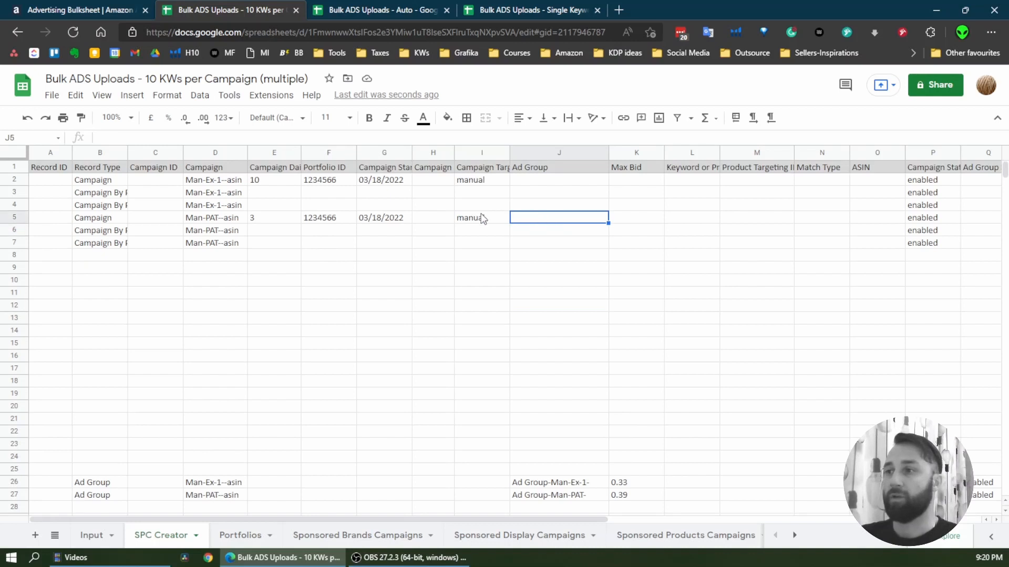
{"action": "left_click", "coordinate": [482, 219]}
{"action": "left_click", "coordinate": [243, 230]}
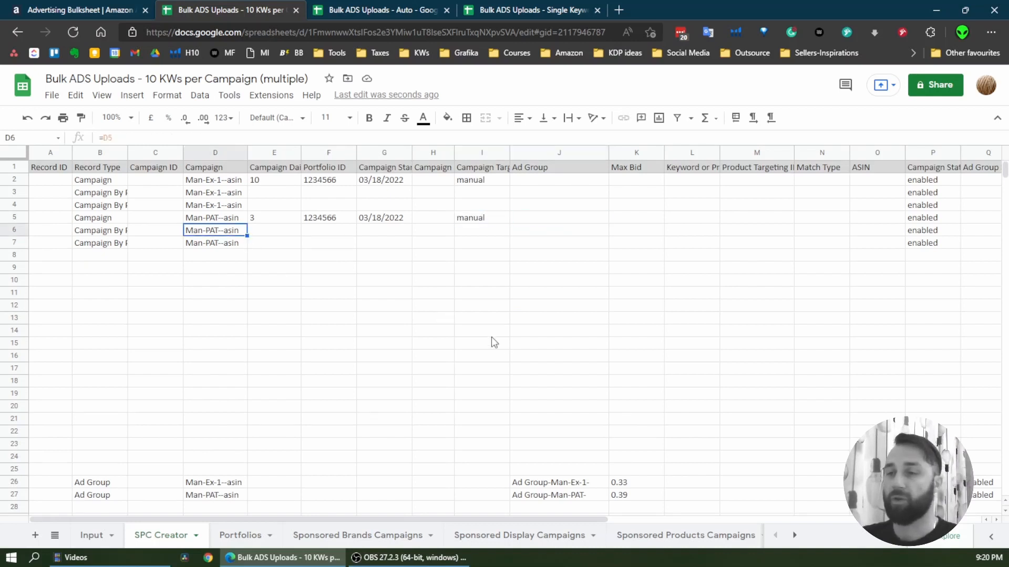
Copy rows 2 to 77 of the SPC Creator sheet, covering all generated campaign, ad group and keyword rows
{"action": "left_click", "coordinate": [15, 179]}
{"action": "scroll", "coordinate": [283, 336], "scroll_direction": "down", "scroll_amount": 6}
{"action": "scroll", "coordinate": [303, 375], "scroll_direction": "down", "scroll_amount": 5}
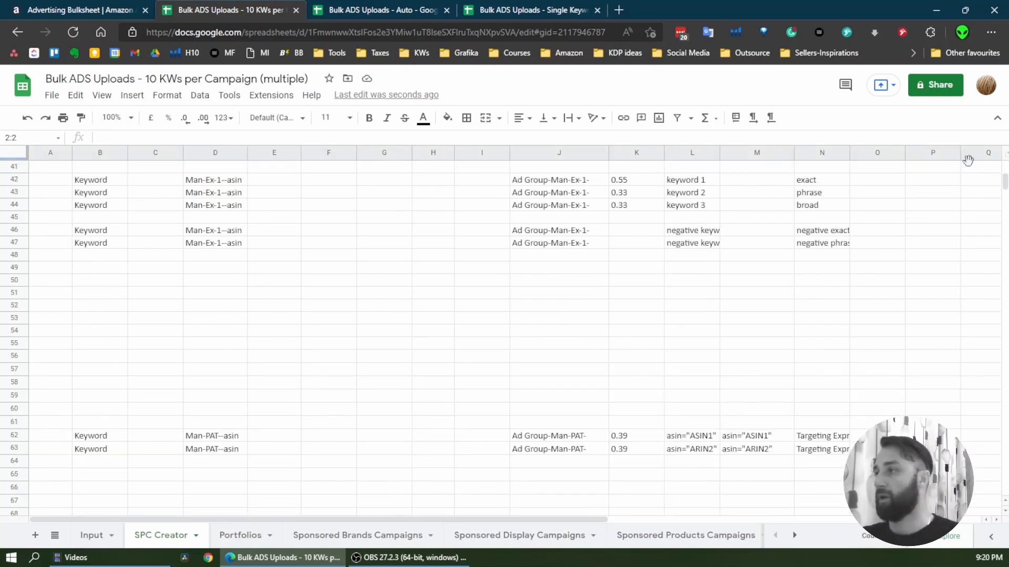
{"action": "mouse_move", "coordinate": [1005, 186]}
{"action": "left_mouse_down"}
{"action": "mouse_move", "coordinate": [1005, 231]}
{"action": "mouse_move", "coordinate": [1005, 192]}
{"action": "left_mouse_up"}
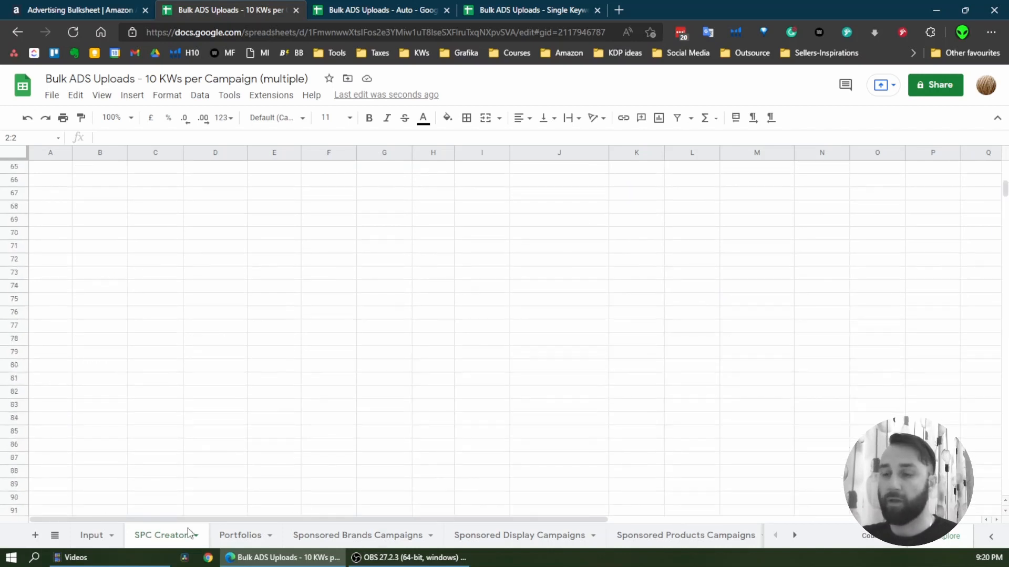
{"action": "left_click", "coordinate": [17, 330], "text": "shift"}
{"action": "scroll", "coordinate": [336, 323], "scroll_direction": "up", "scroll_amount": 15}
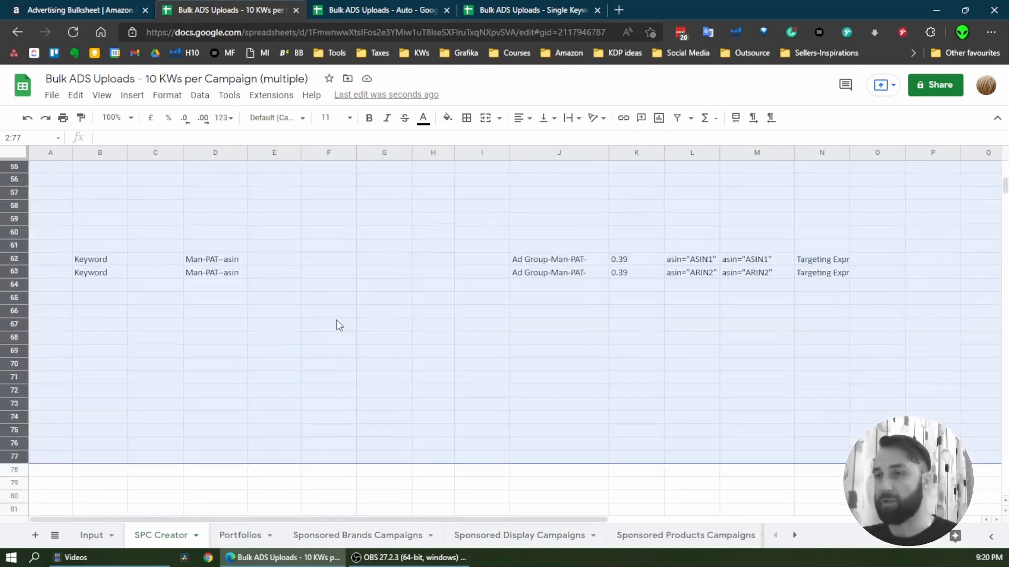
{"action": "scroll", "coordinate": [336, 326], "scroll_direction": "up", "scroll_amount": 6}
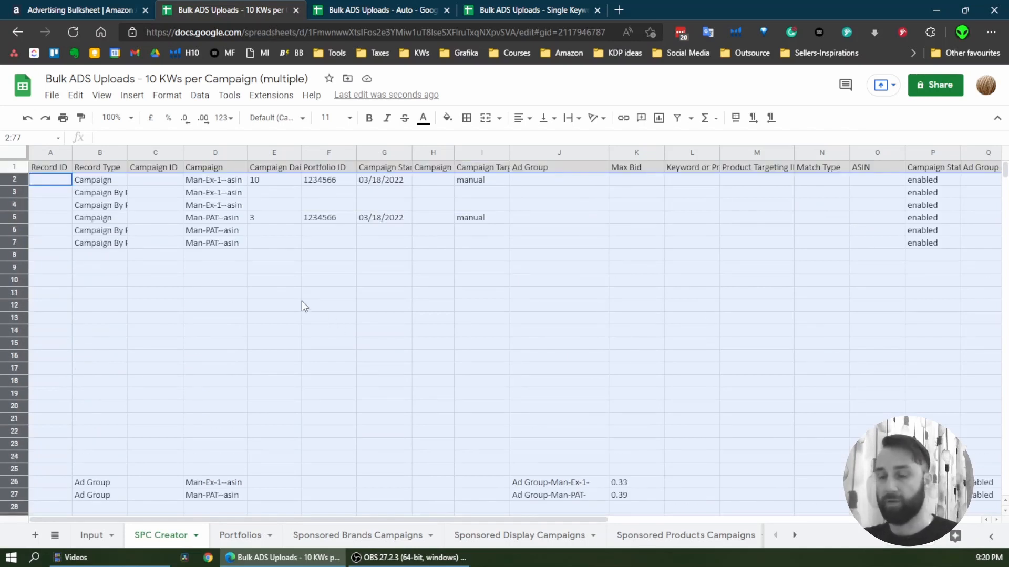
{"action": "left_click", "coordinate": [75, 95]}
{"action": "left_click", "coordinate": [140, 192]}
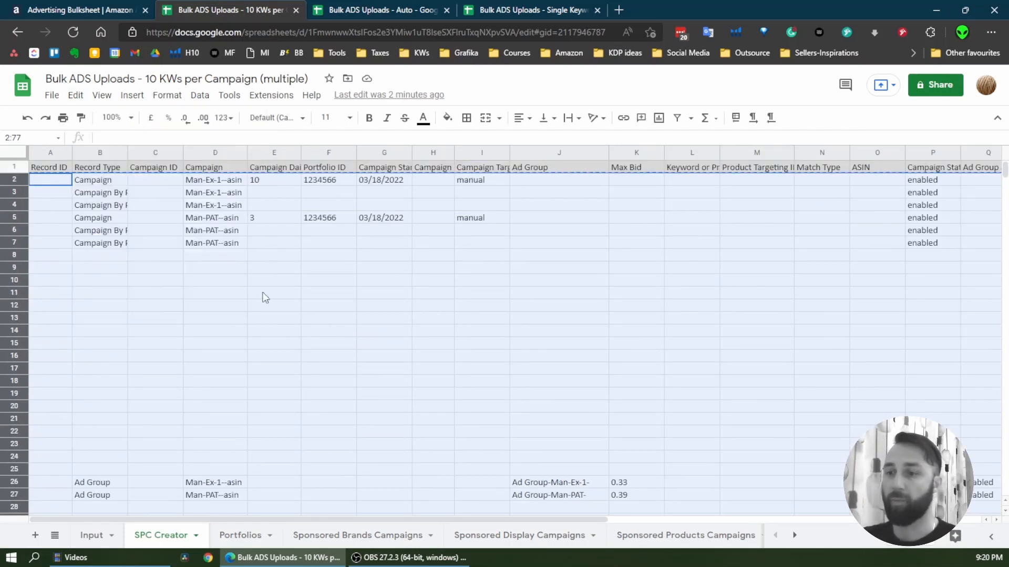
Paste the copied rows as values only into the Sponsored Products Campaigns sheet, starting at cell A2
{"action": "left_click", "coordinate": [671, 537]}
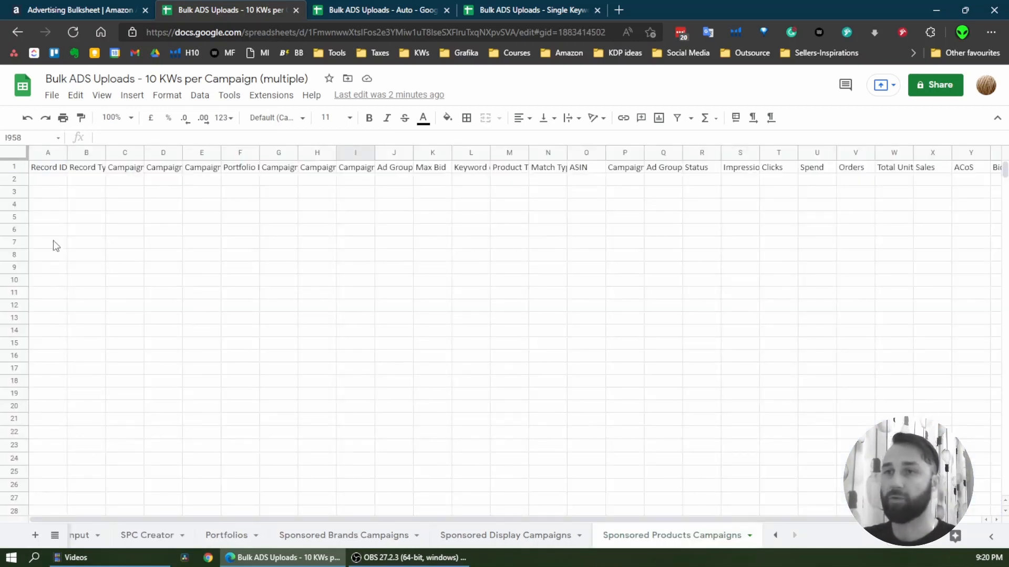
{"action": "left_click", "coordinate": [44, 181]}
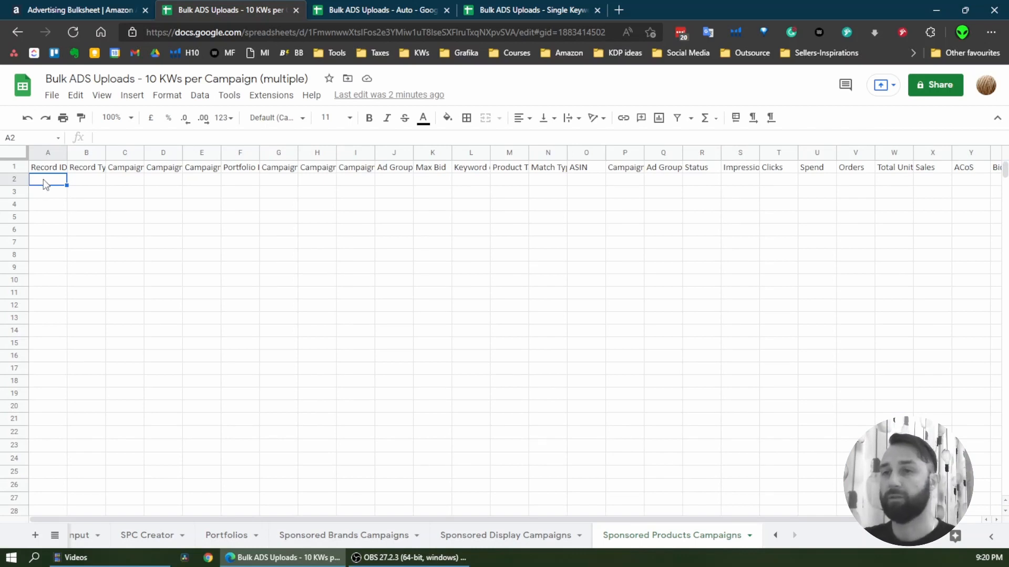
{"action": "right_click", "coordinate": [44, 180]}
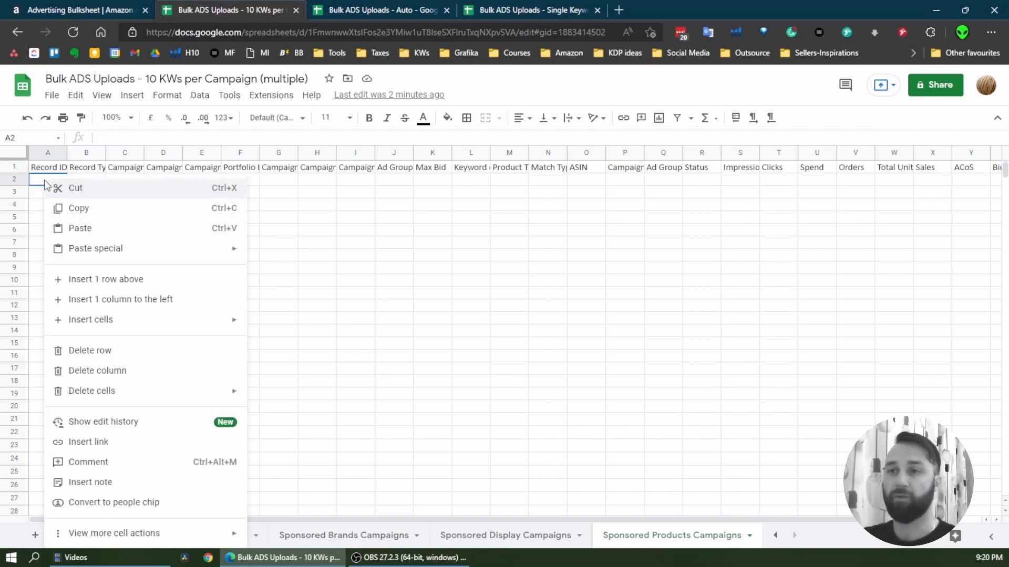
{"action": "mouse_move", "coordinate": [160, 252]}
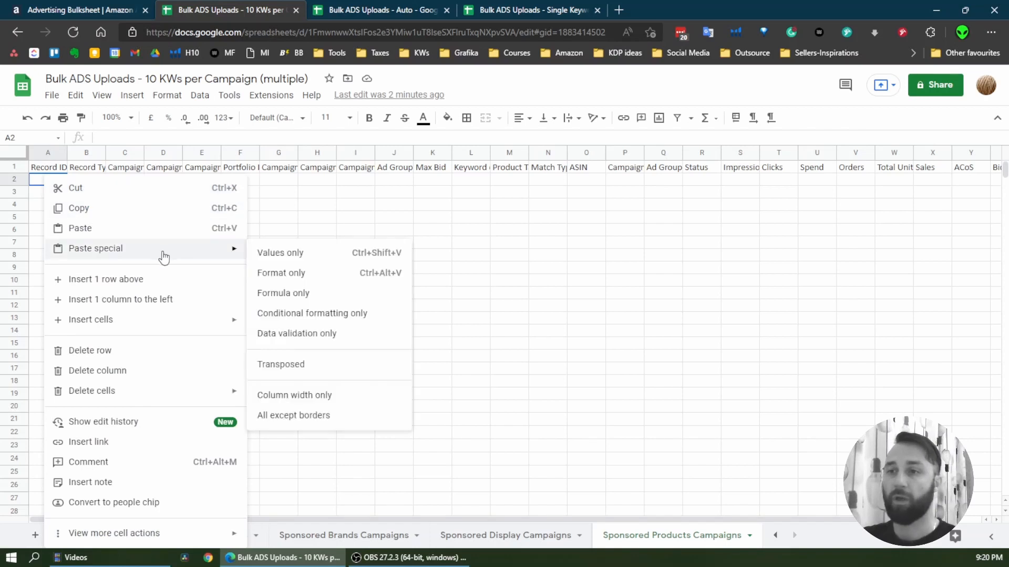
{"action": "left_click", "coordinate": [355, 252]}
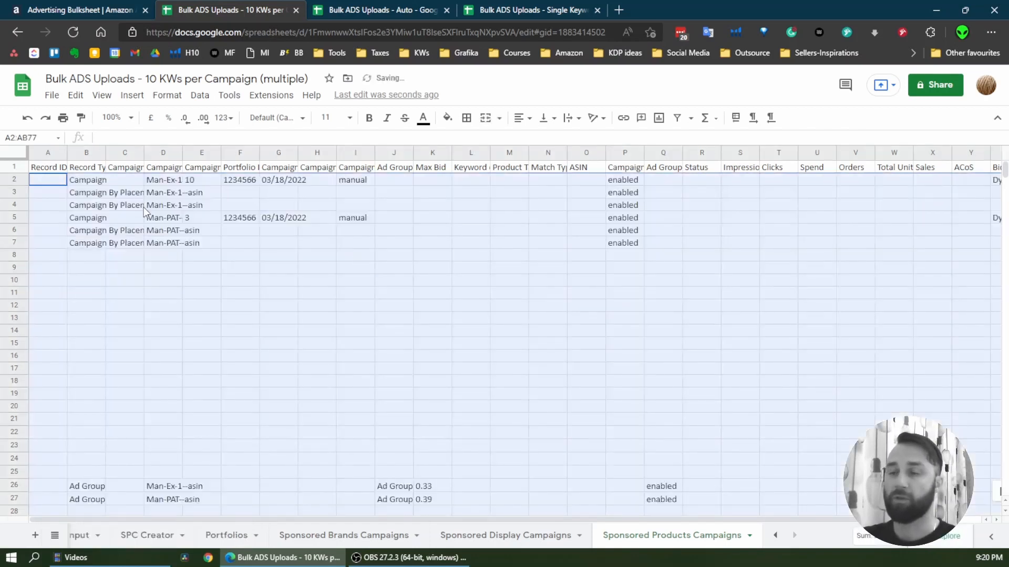
Check that the pasted campaign name cells in rows 2 to 7 hold plain text instead of formulas
{"action": "left_click", "coordinate": [160, 194]}
{"action": "left_click", "coordinate": [167, 216]}
{"action": "left_click", "coordinate": [168, 242]}
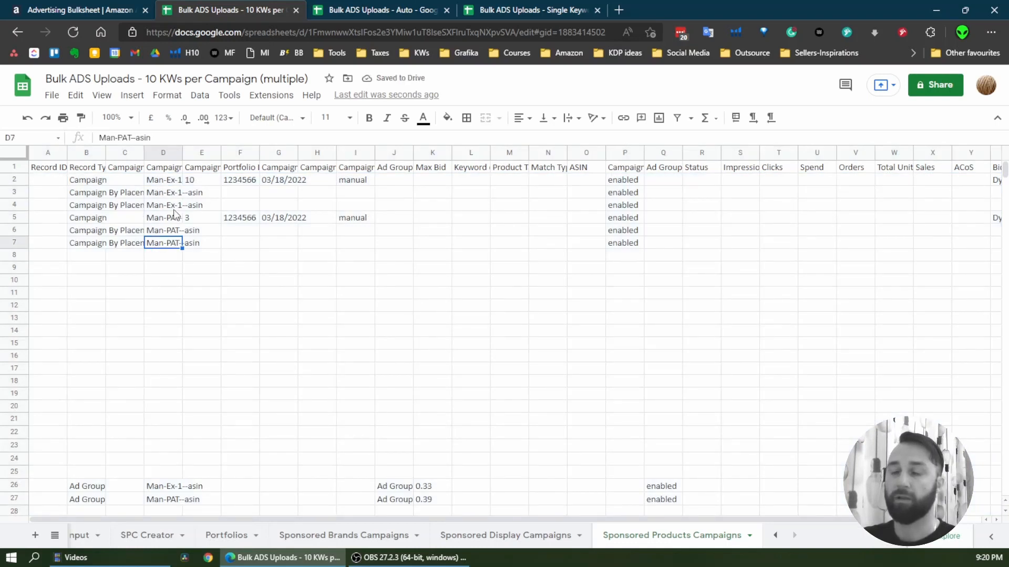
{"action": "left_click", "coordinate": [175, 208]}
{"action": "left_click", "coordinate": [171, 185]}
{"action": "left_click", "coordinate": [175, 209]}
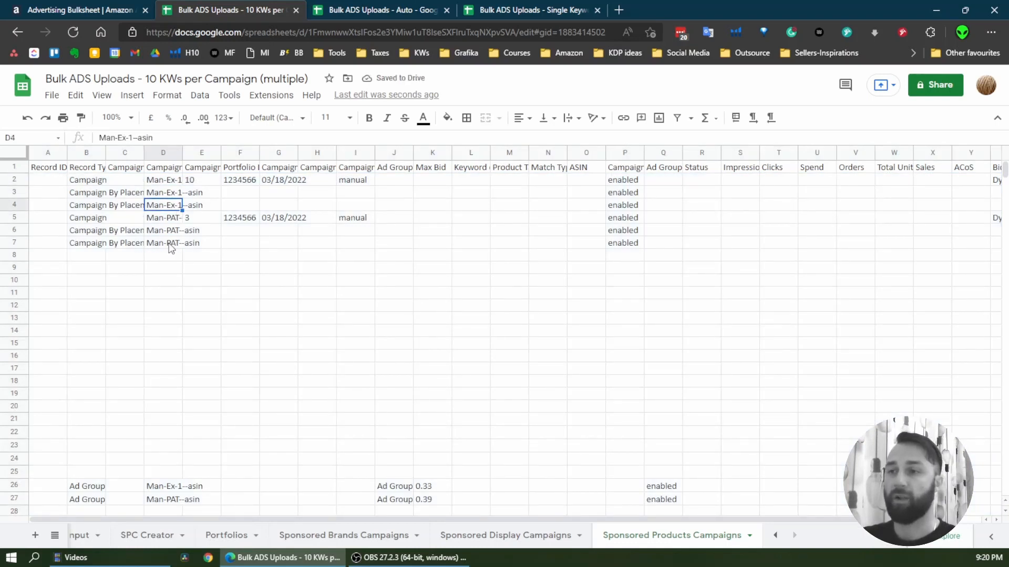
{"action": "left_click", "coordinate": [168, 243]}
Inspect the formulas behind the campaign name and record type cells in rows 6 and 7 of SPC Creator for comparison
{"action": "left_click", "coordinate": [147, 541]}
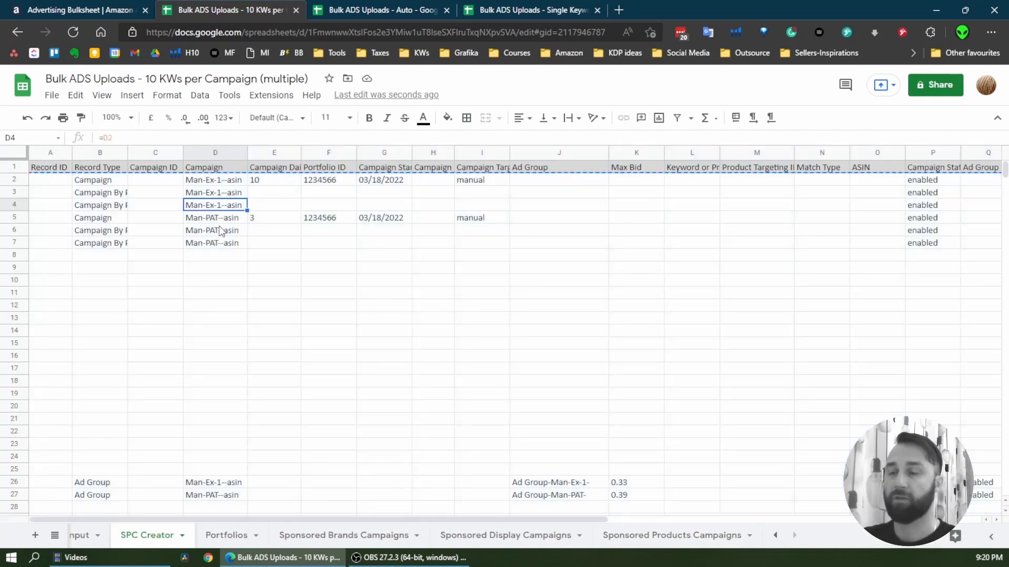
{"action": "left_click", "coordinate": [223, 235]}
{"action": "left_click", "coordinate": [113, 243]}
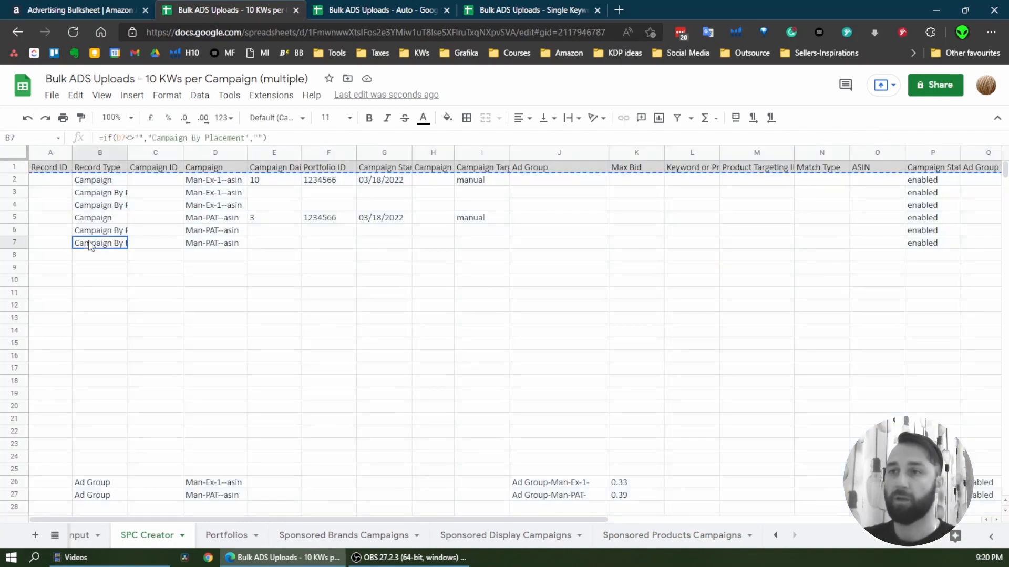
Compare the record type cell B2 in SPC Creator with the same cell in Sponsored Products Campaigns
{"action": "left_click", "coordinate": [110, 181]}
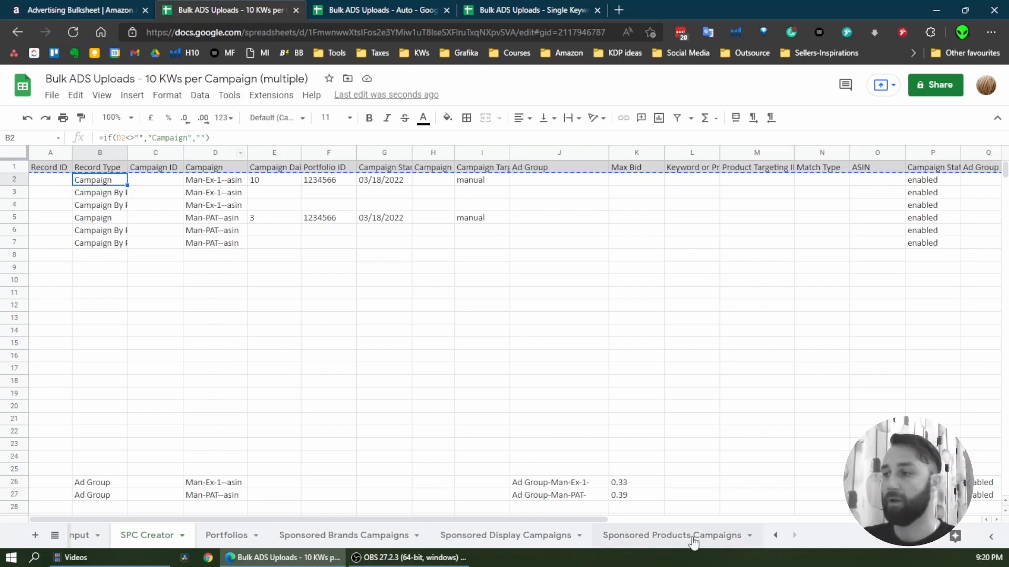
{"action": "left_click", "coordinate": [692, 538]}
{"action": "left_click", "coordinate": [101, 182]}
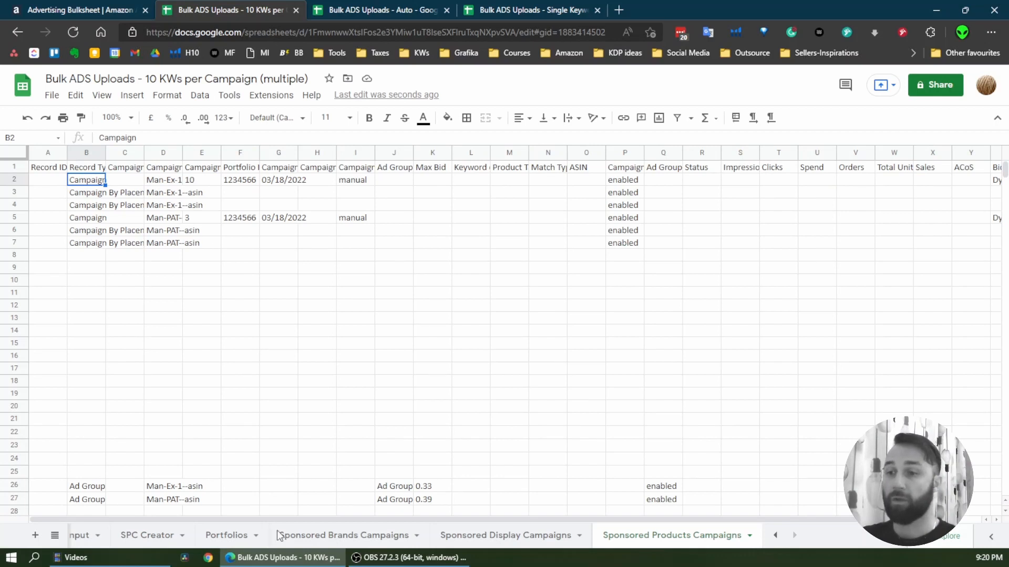
Delete the Input sheet and the SPC Creator sheet from the spreadsheet
{"action": "left_click", "coordinate": [775, 535]}
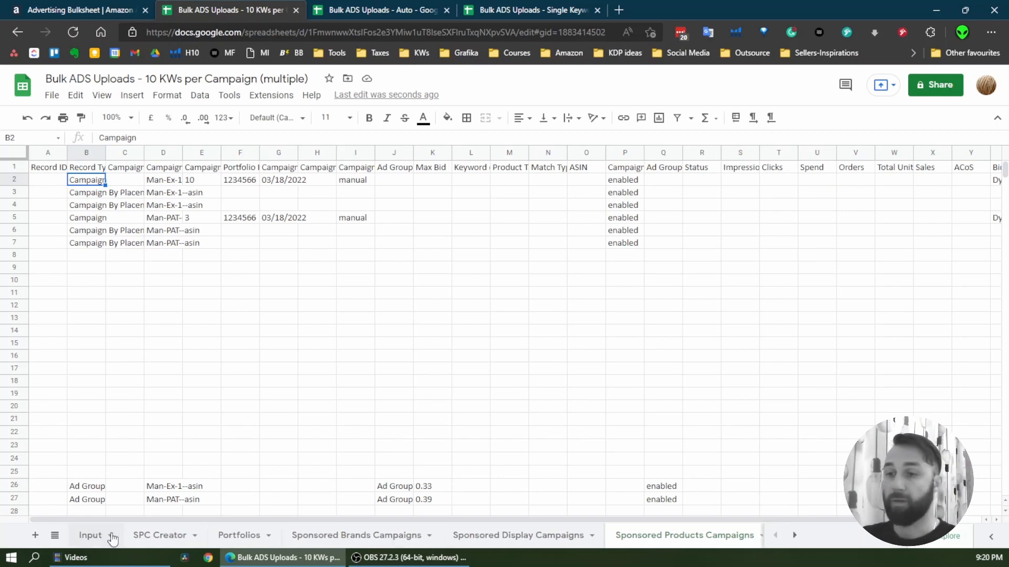
{"action": "left_click", "coordinate": [91, 537]}
{"action": "right_click", "coordinate": [91, 541]}
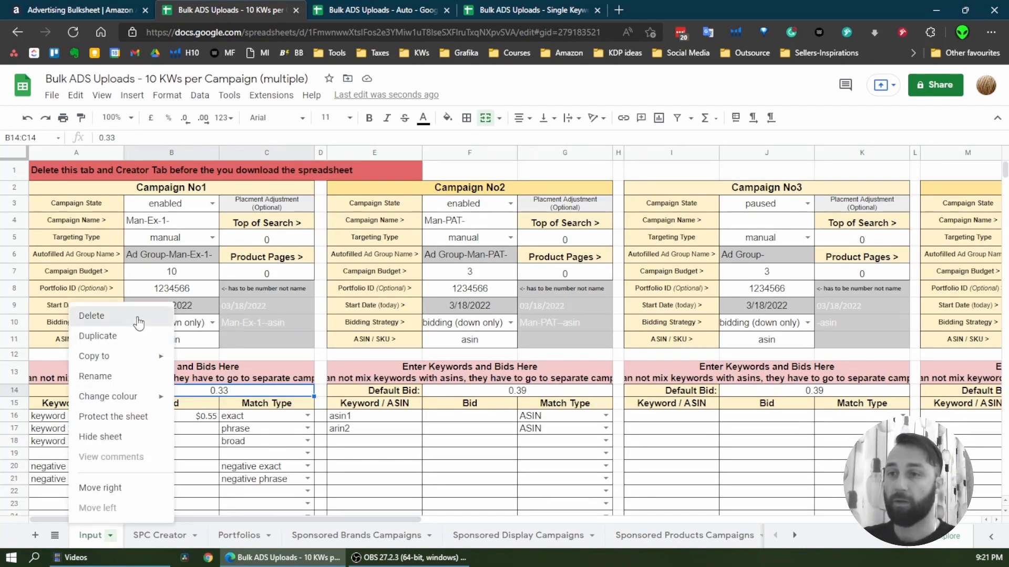
{"action": "left_click", "coordinate": [105, 315]}
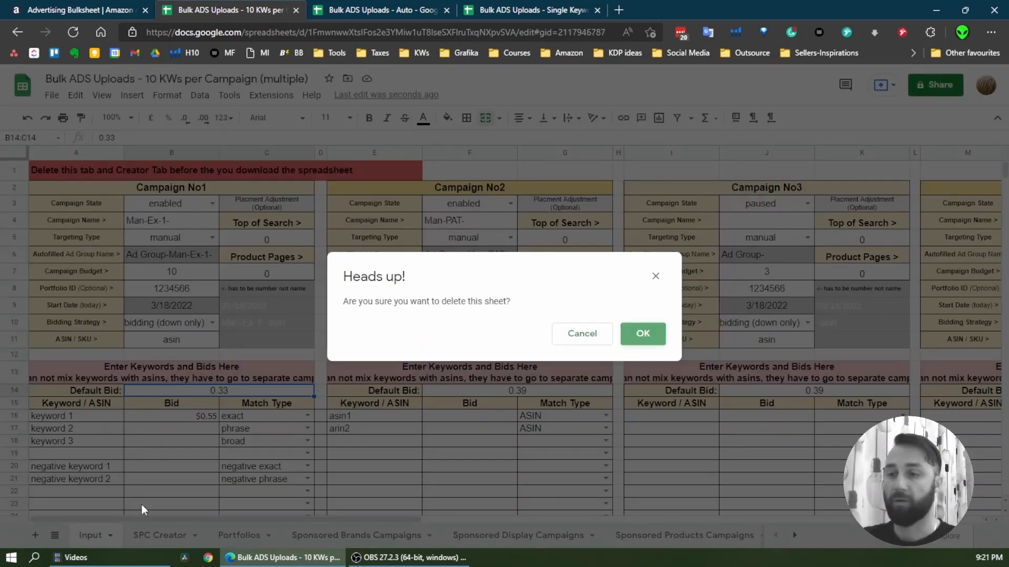
{"action": "key", "text": "Return"}
{"action": "right_click", "coordinate": [106, 539]}
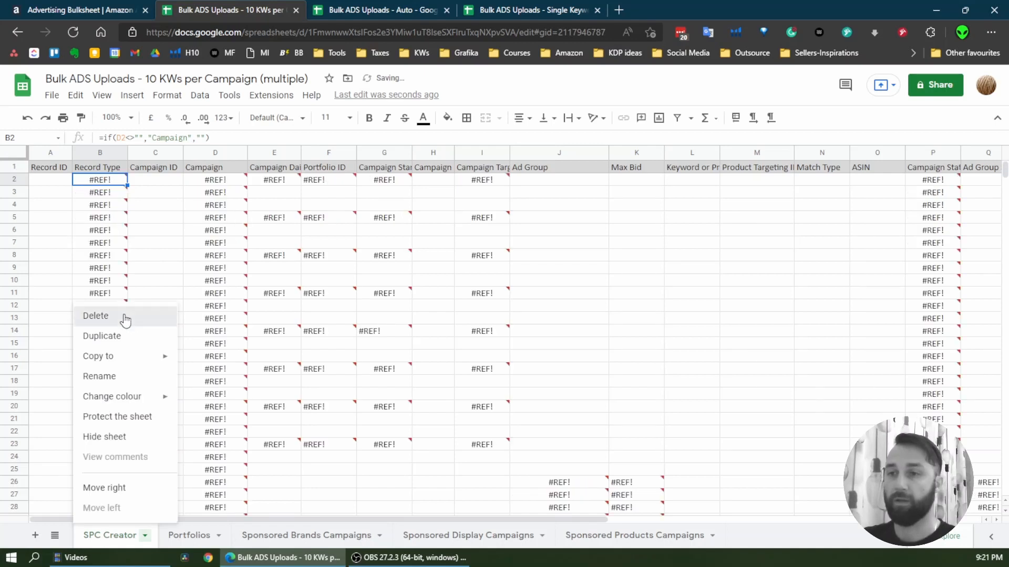
{"action": "left_click", "coordinate": [129, 315]}
{"action": "left_click", "coordinate": [644, 331]}
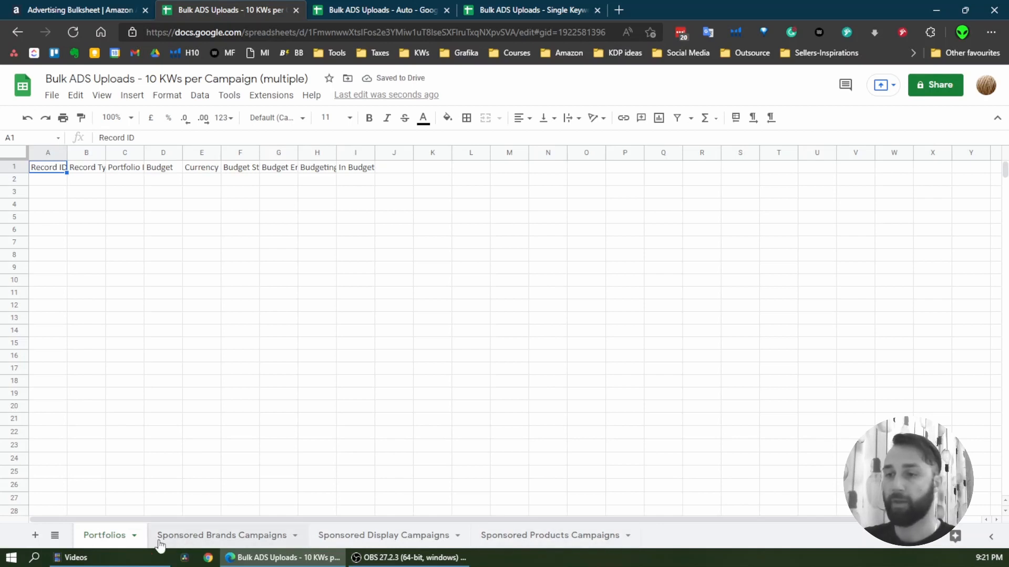
Look through the remaining sheets and examine the pasted rows and the blank rows between them in Sponsored Products Campaigns
{"action": "left_click", "coordinate": [225, 541]}
{"action": "left_click", "coordinate": [520, 535]}
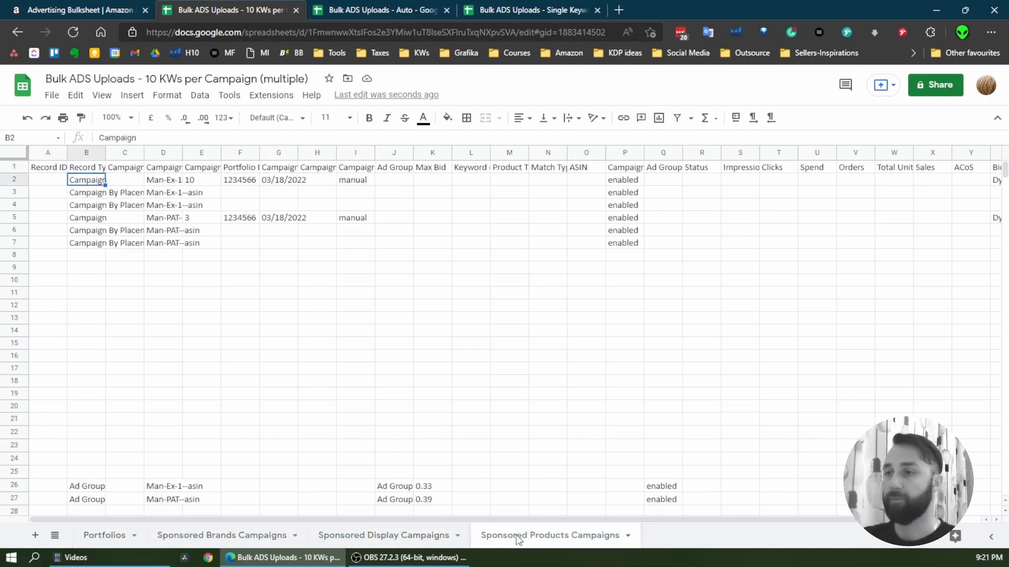
{"action": "left_click", "coordinate": [299, 332]}
{"action": "scroll", "coordinate": [368, 363], "scroll_direction": "down", "scroll_amount": 3}
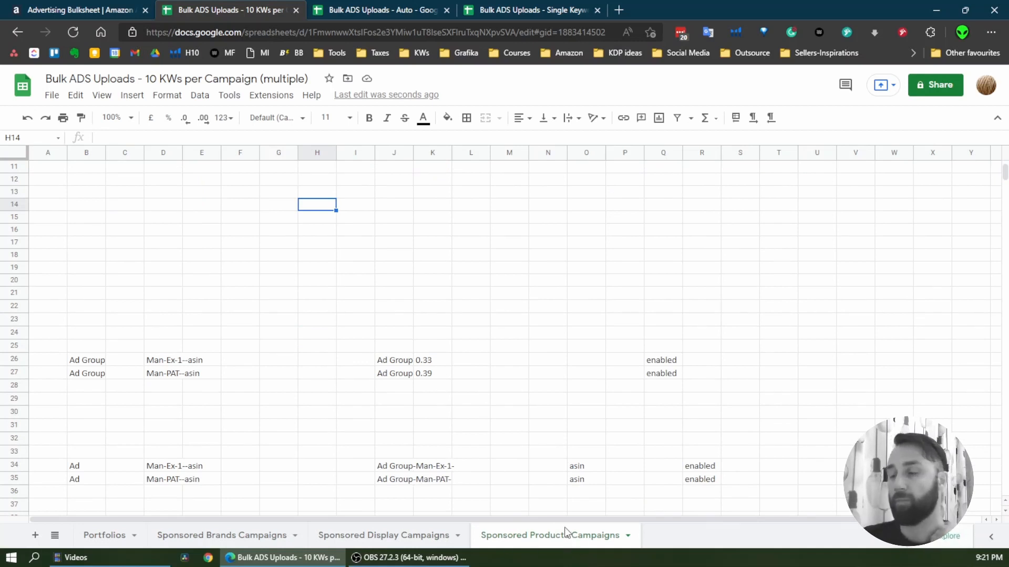
{"action": "scroll", "coordinate": [487, 434], "scroll_direction": "up", "scroll_amount": 3}
{"action": "scroll", "coordinate": [629, 326], "scroll_direction": "down", "scroll_amount": 12}
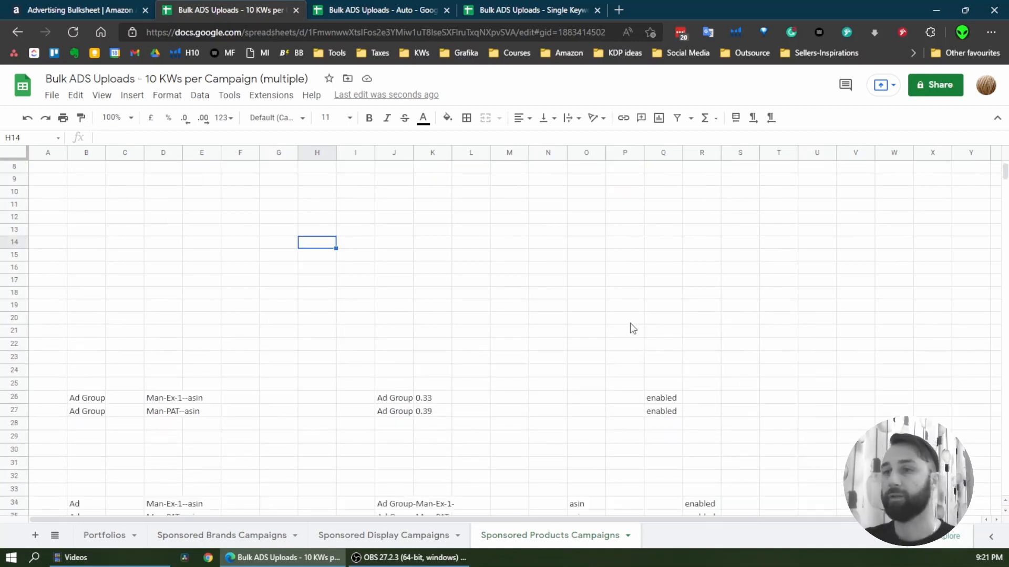
{"action": "scroll", "coordinate": [592, 367], "scroll_direction": "down", "scroll_amount": 4}
{"action": "scroll", "coordinate": [579, 372], "scroll_direction": "up", "scroll_amount": 11}
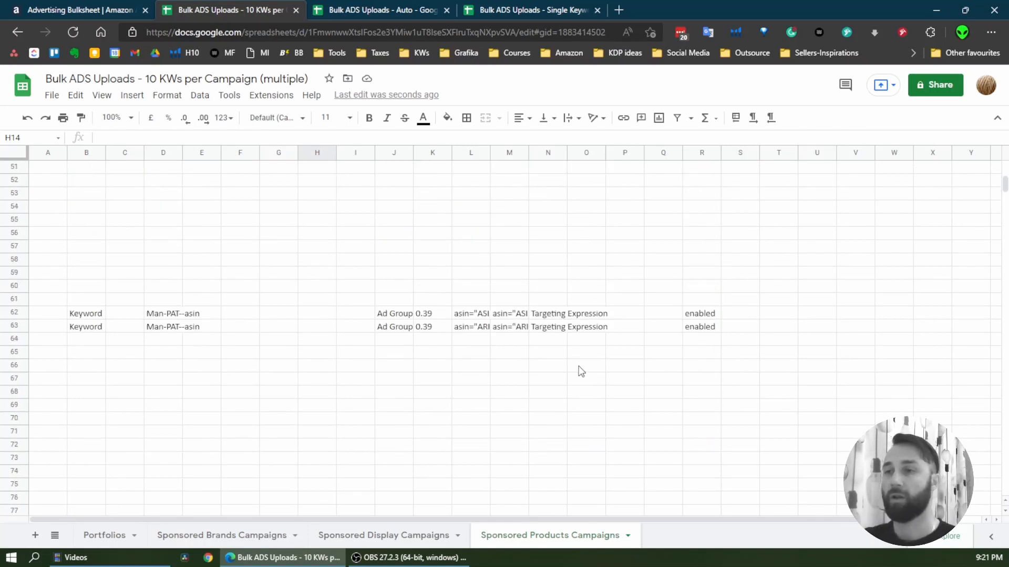
{"action": "scroll", "coordinate": [167, 294], "scroll_direction": "up", "scroll_amount": 4}
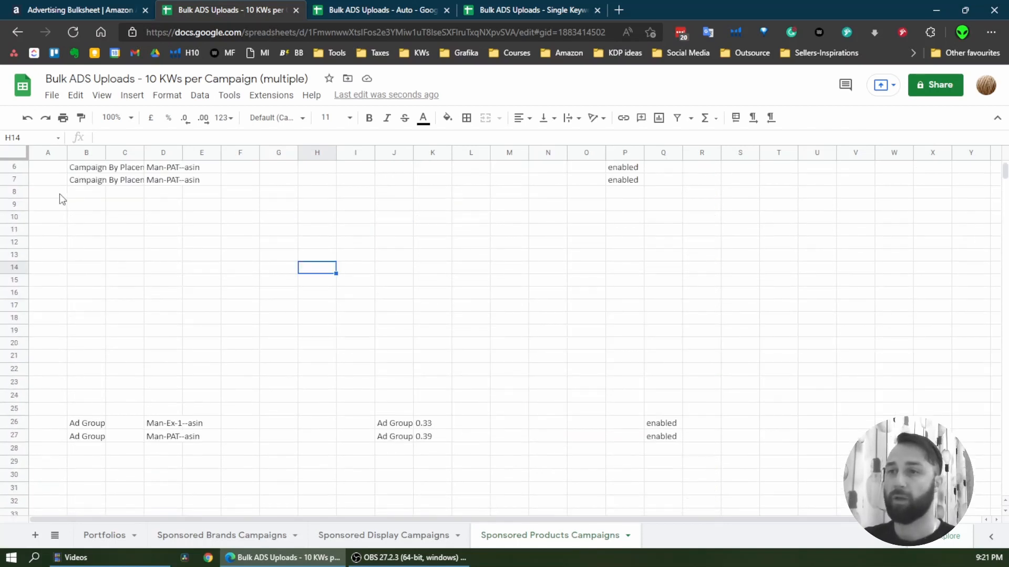
{"action": "left_click_drag", "start_coordinate": [59, 193], "coordinate": [857, 407]}
{"action": "left_click", "coordinate": [287, 335]}
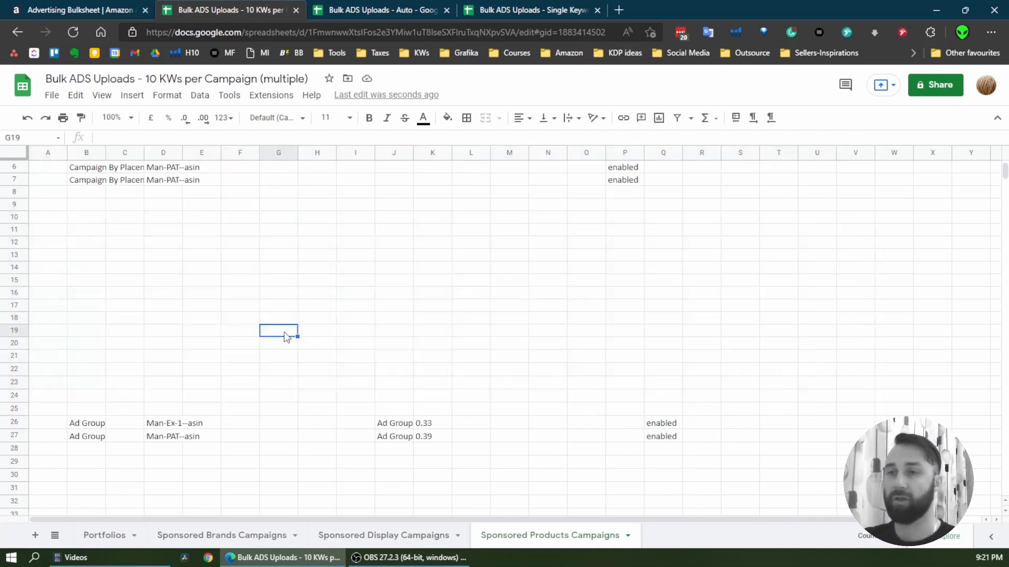
{"action": "left_click_drag", "start_coordinate": [45, 193], "coordinate": [778, 322]}
{"action": "scroll", "coordinate": [498, 443], "scroll_direction": "up", "scroll_amount": 2}
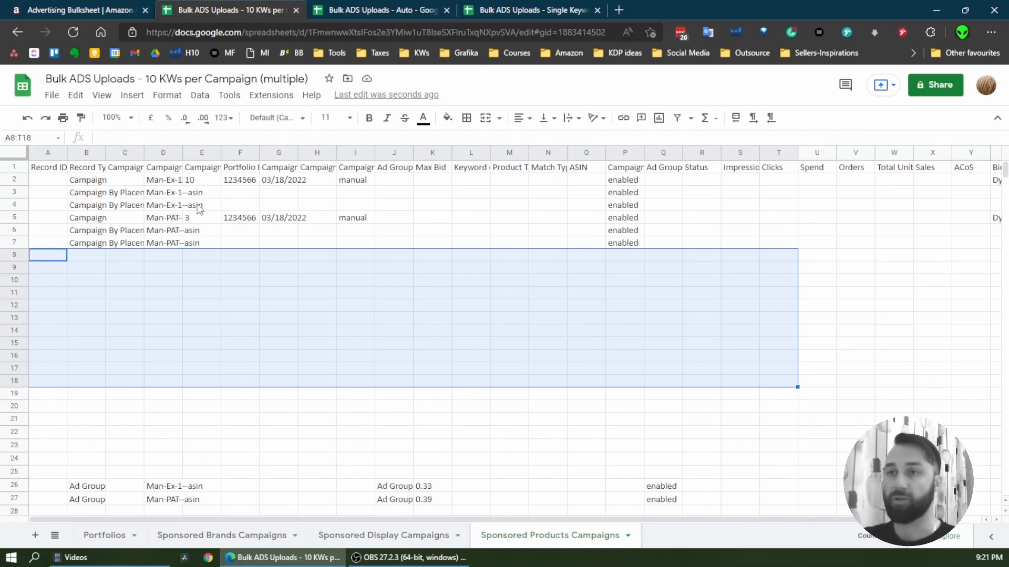
Download the spreadsheet as a Microsoft Excel (.xlsx) file
{"action": "left_click", "coordinate": [52, 95]}
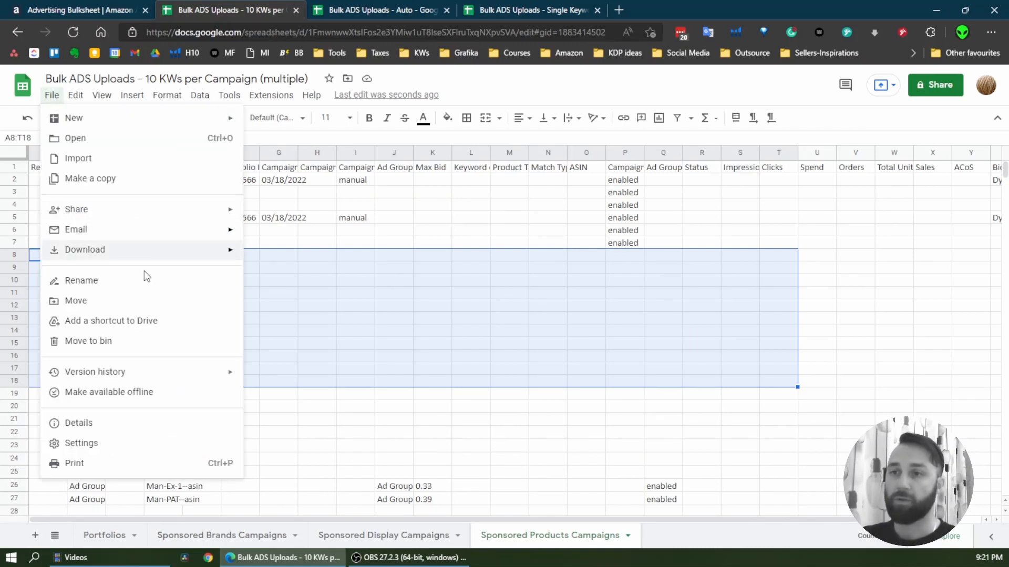
{"action": "mouse_move", "coordinate": [164, 259]}
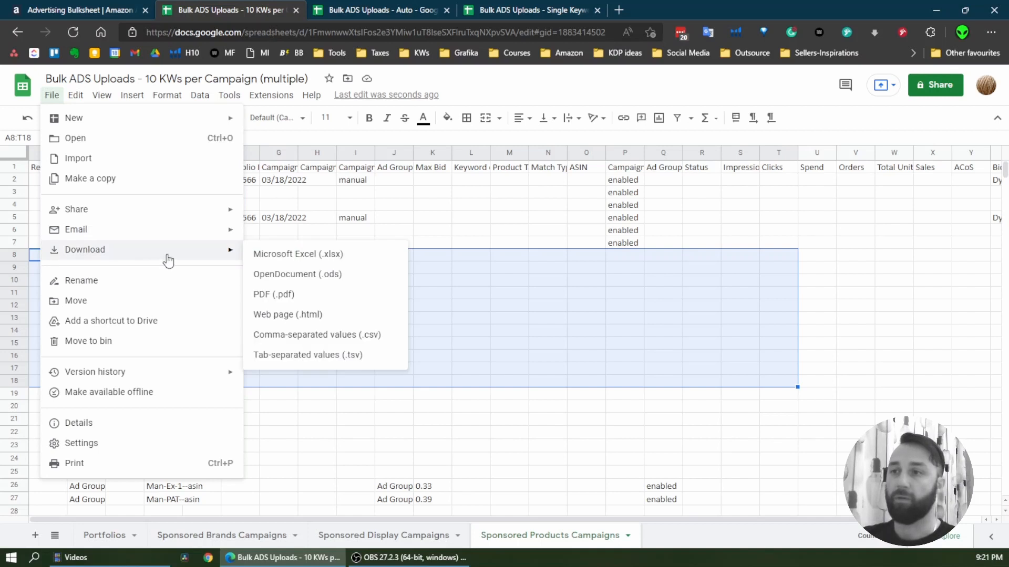
{"action": "left_click", "coordinate": [339, 256]}
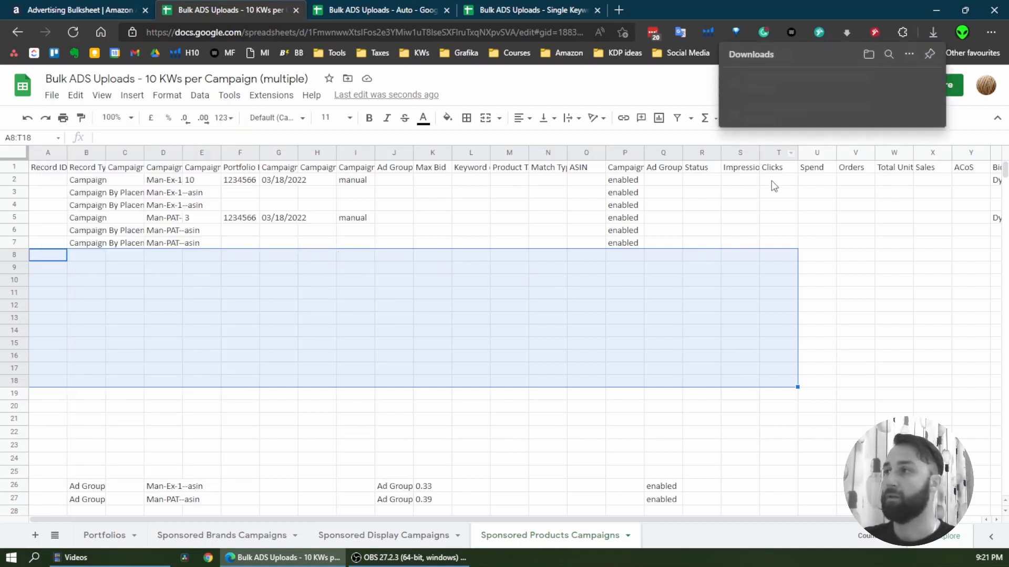
{"action": "left_click", "coordinate": [448, 242]}
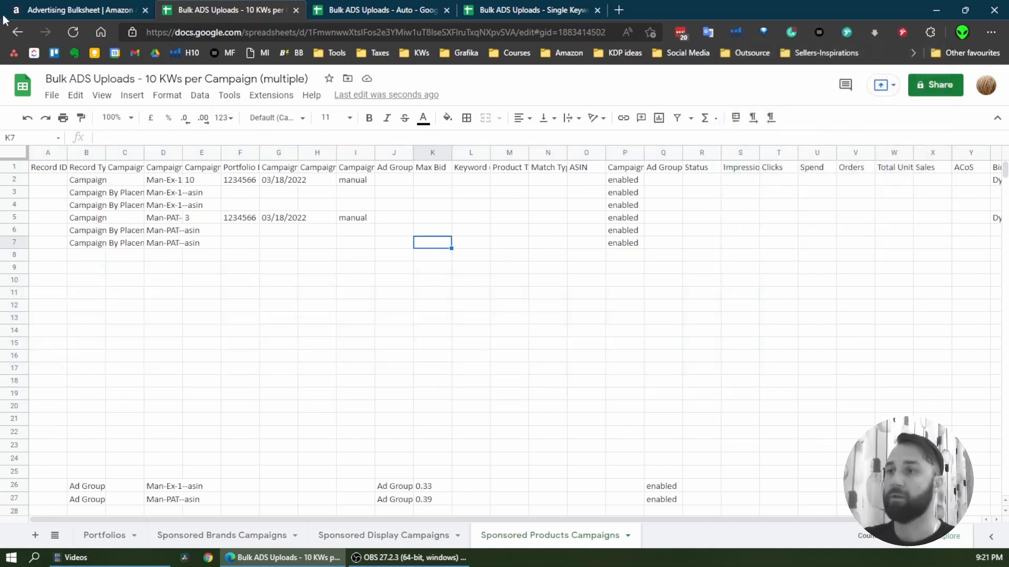
Switch to Amazon Ads Bulk operations and choose "Bulk ADS Uploads - 10 KWs per Campaign (multiple) (1).xlsx" from Downloads as the upload file
{"action": "left_click", "coordinate": [52, 7]}
{"action": "left_click", "coordinate": [696, 251]}
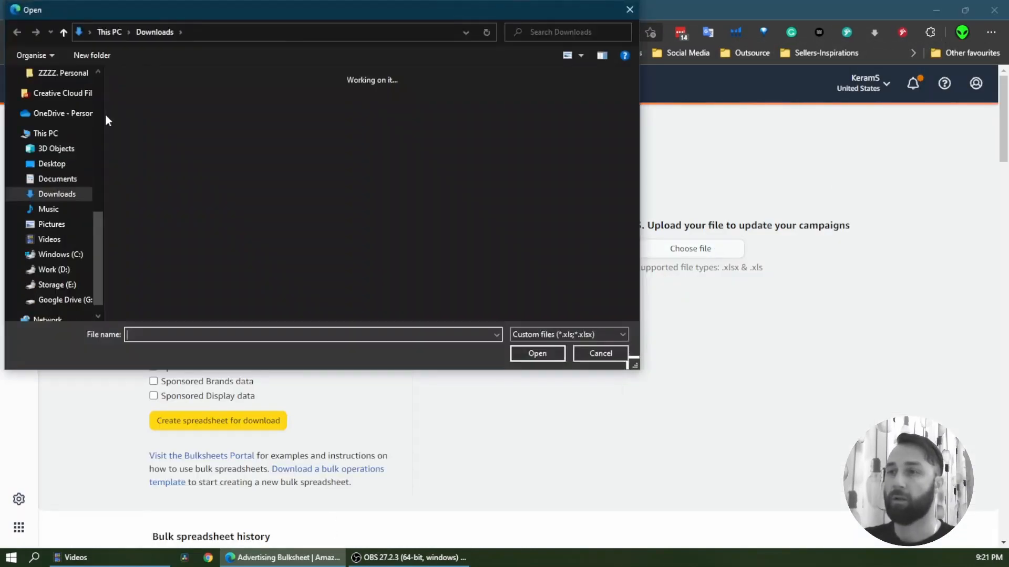
{"action": "left_click", "coordinate": [158, 131]}
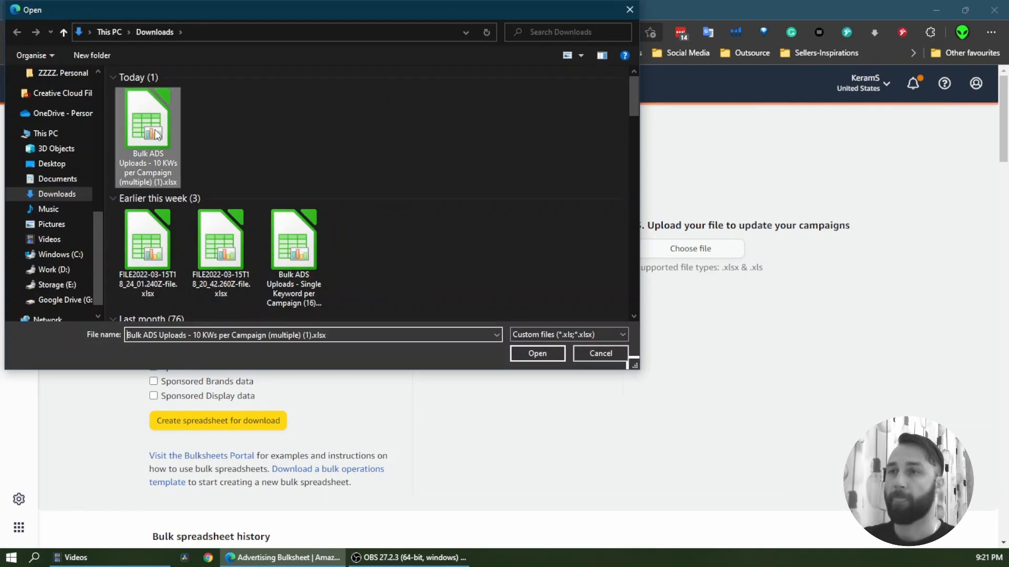
{"action": "double_click", "coordinate": [157, 131]}
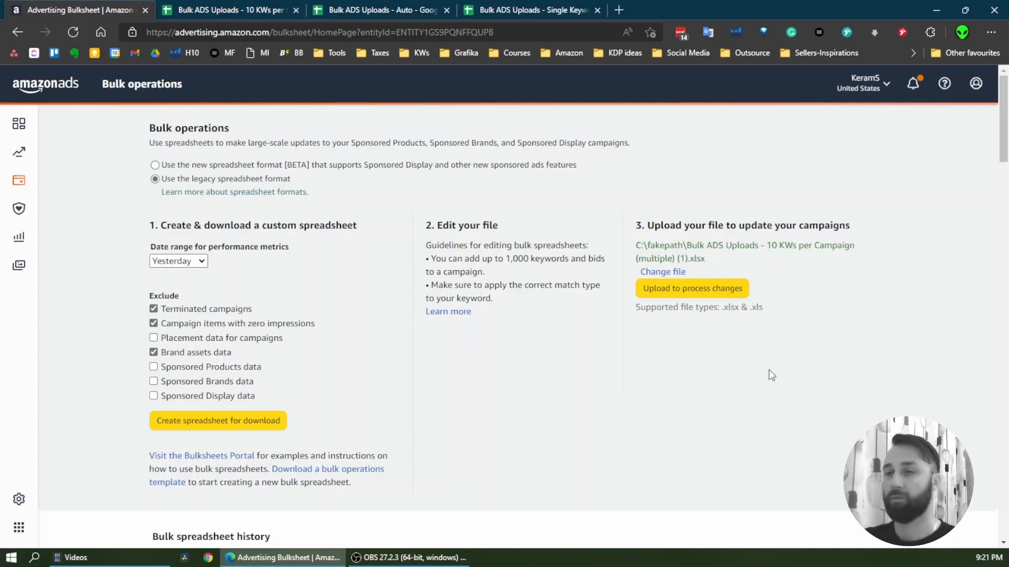
Return to the 10 KWs per Campaign spreadsheet in Google Sheets and undo the deletion of the SPC Creator and Input sheets
{"action": "left_click", "coordinate": [254, 8]}
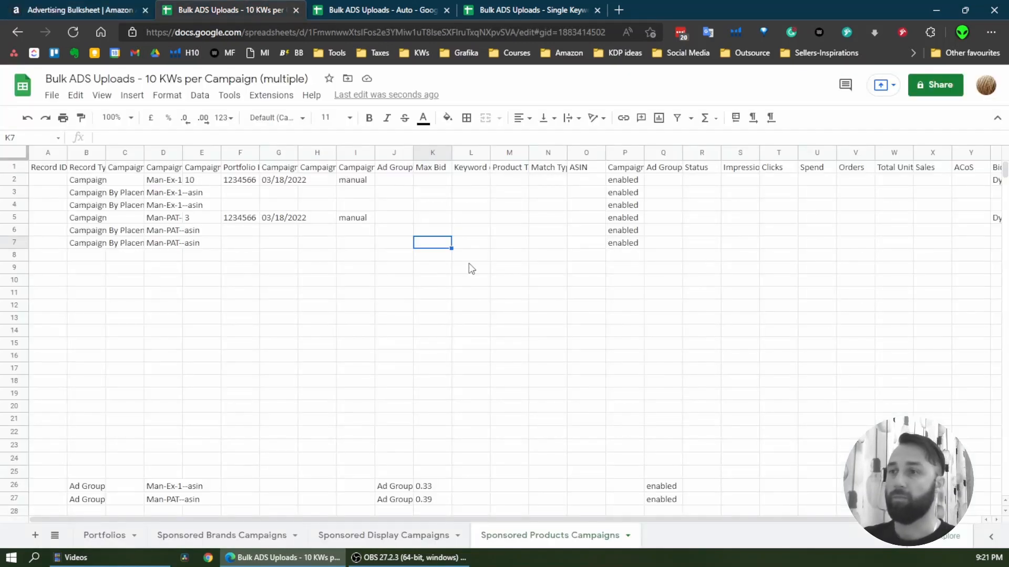
{"action": "left_click", "coordinate": [32, 120]}
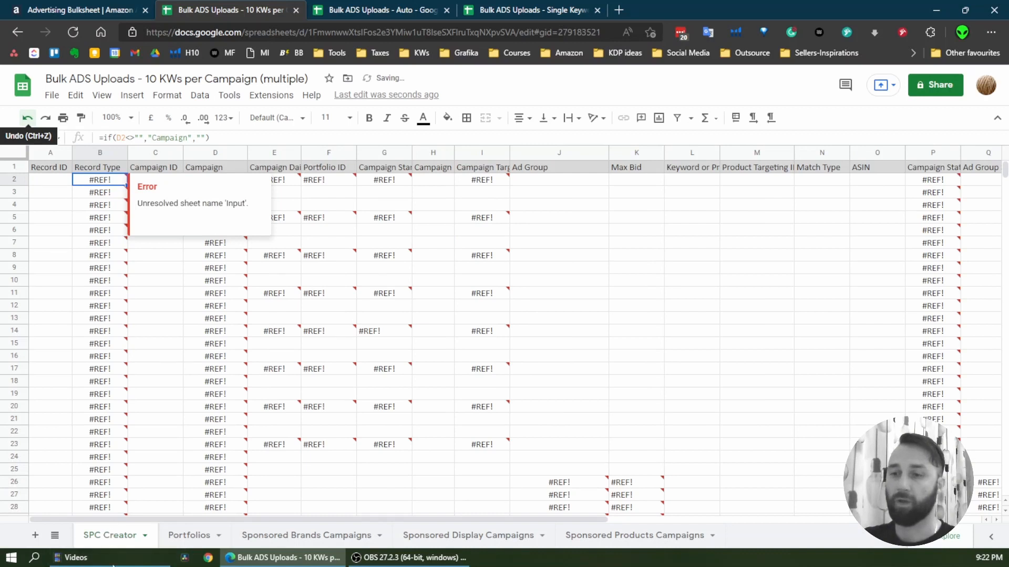
{"action": "key", "text": "ctrl+z"}
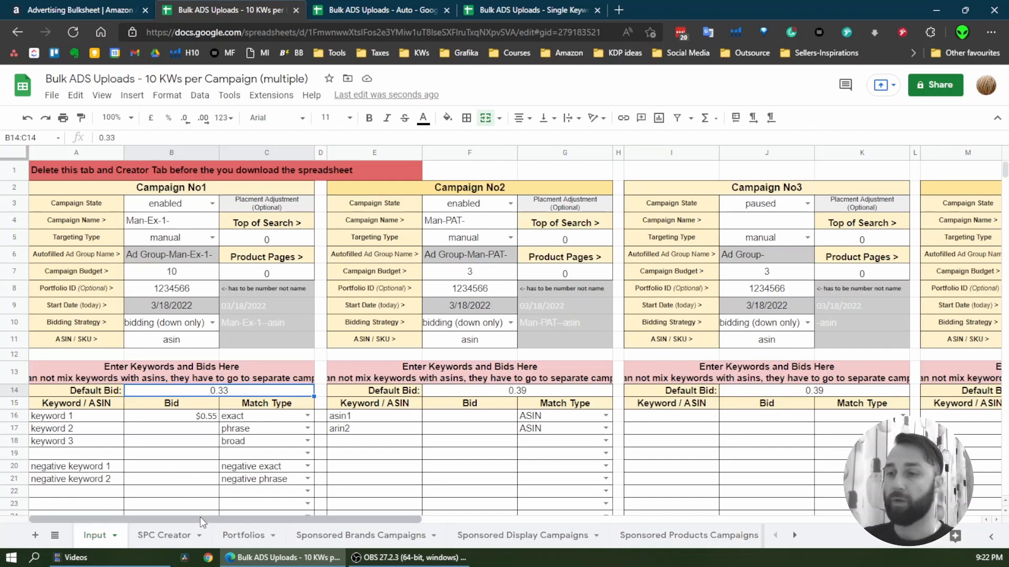
{"action": "left_click_drag", "start_coordinate": [202, 519], "coordinate": [202, 558]}
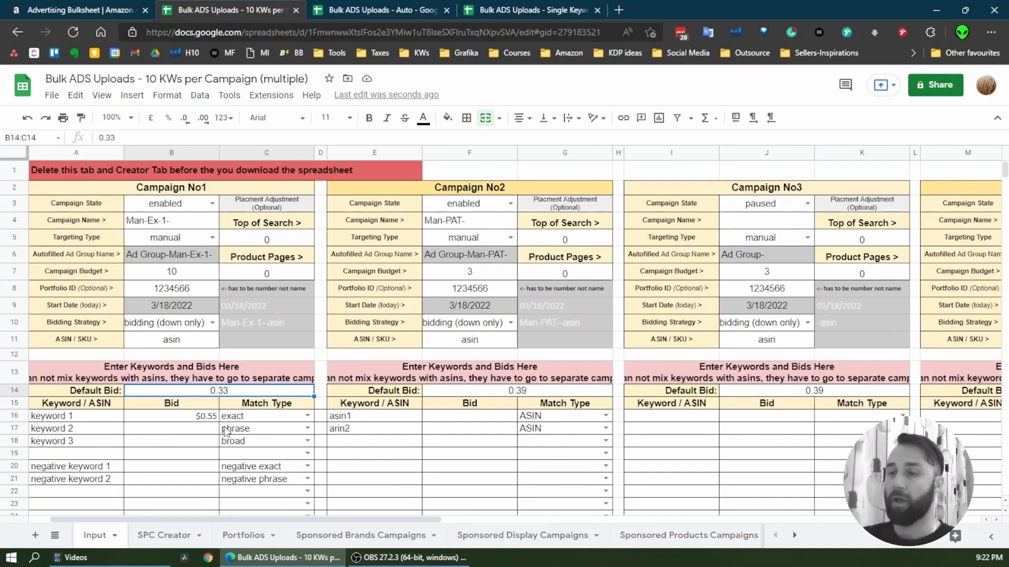
{"action": "scroll", "coordinate": [197, 386], "scroll_direction": "down", "scroll_amount": 2}
{"action": "scroll", "coordinate": [198, 386], "scroll_direction": "up", "scroll_amount": 2}
{"action": "scroll", "coordinate": [339, 399], "scroll_direction": "down", "scroll_amount": 2}
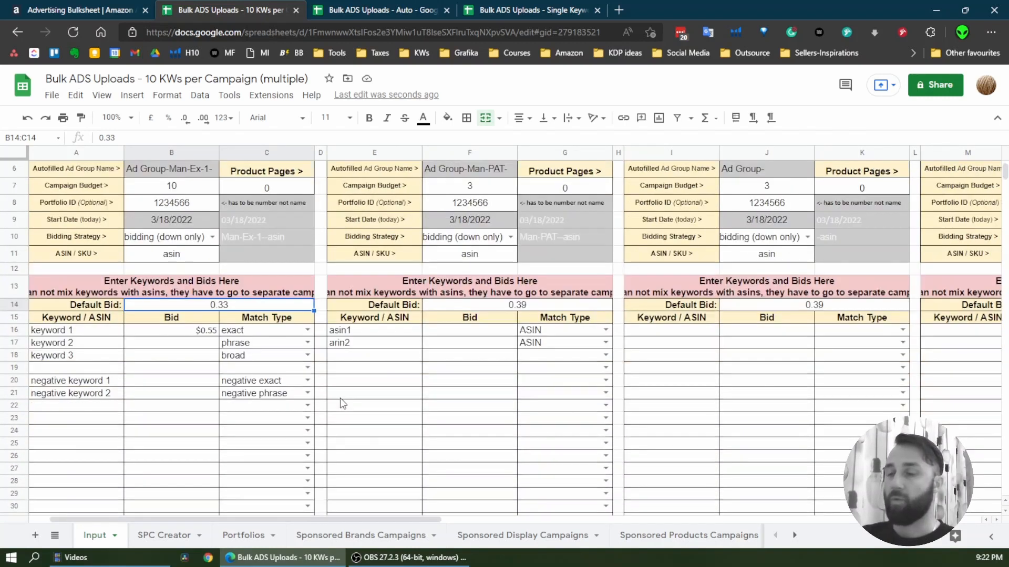
{"action": "scroll", "coordinate": [339, 398], "scroll_direction": "up", "scroll_amount": 2}
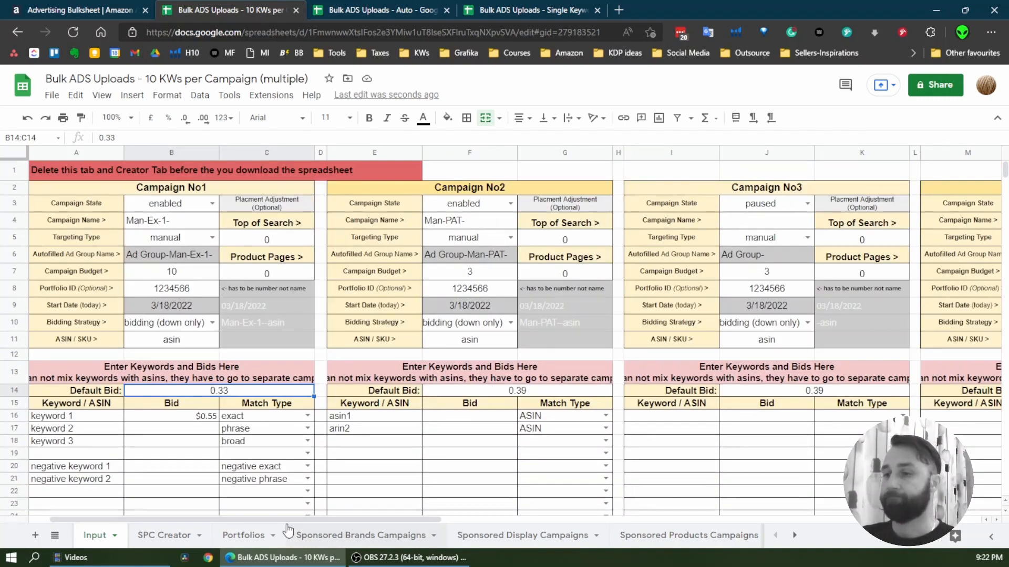
{"action": "scroll", "coordinate": [428, 415], "scroll_direction": "down", "scroll_amount": 3}
{"action": "scroll", "coordinate": [427, 414], "scroll_direction": "up", "scroll_amount": 3}
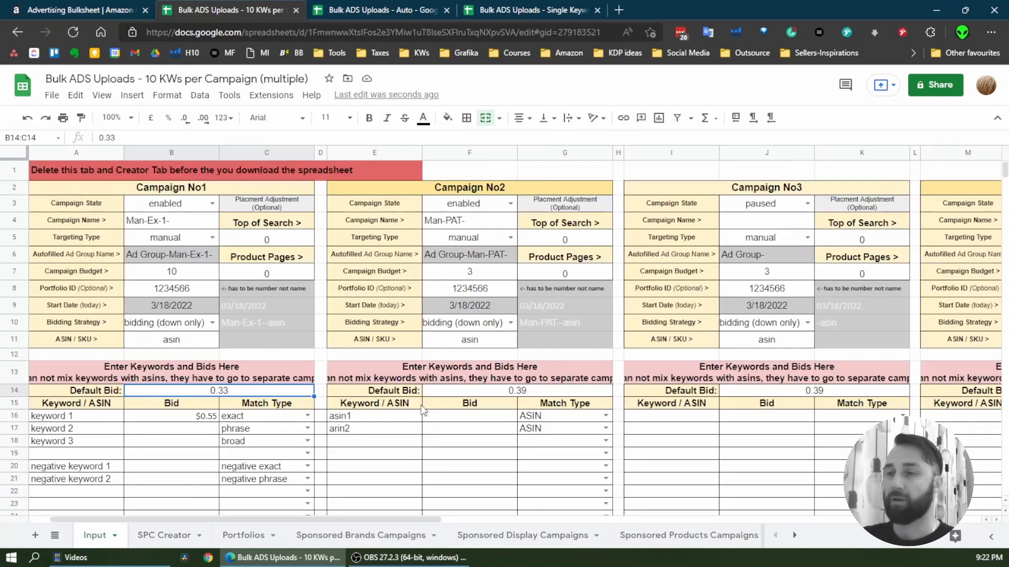
Set the ASIN / SKU of Campaign No1 on the Input sheet to "asin 2"
{"action": "left_click", "coordinate": [201, 344]}
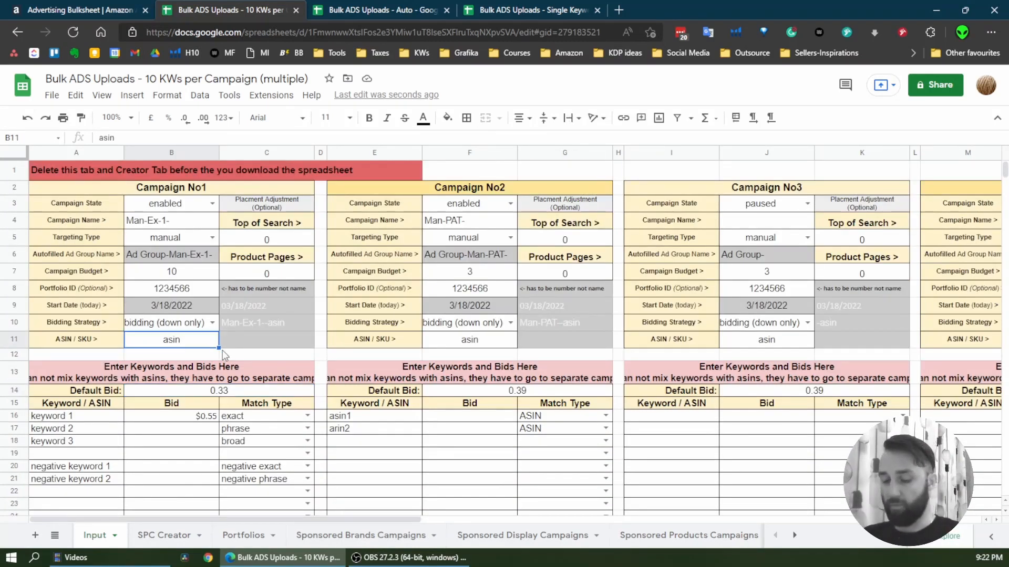
{"action": "key", "text": "Return"}
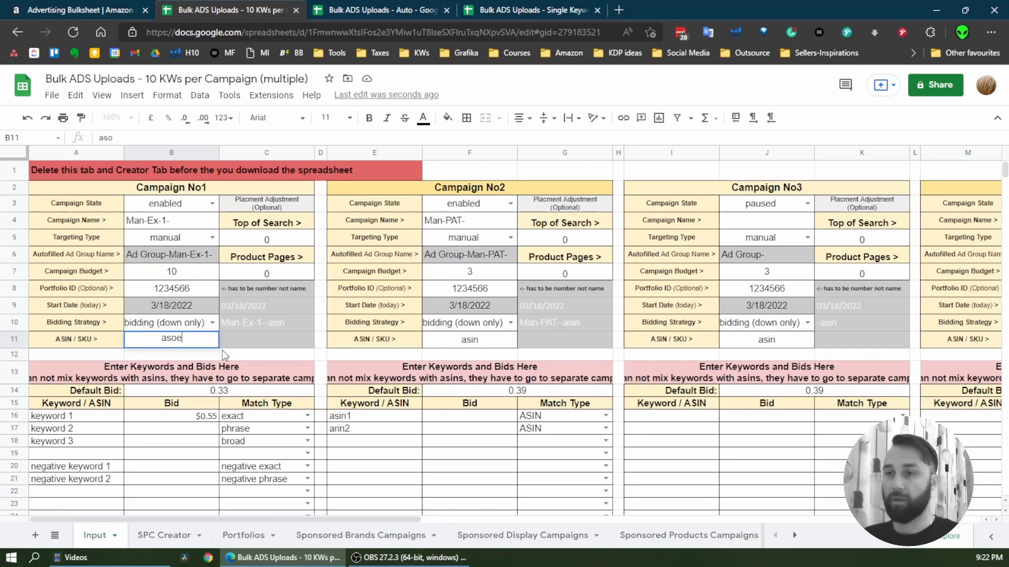
{"action": "key", "text": "BackSpace"}
{"action": "type", "text": "n 2"}
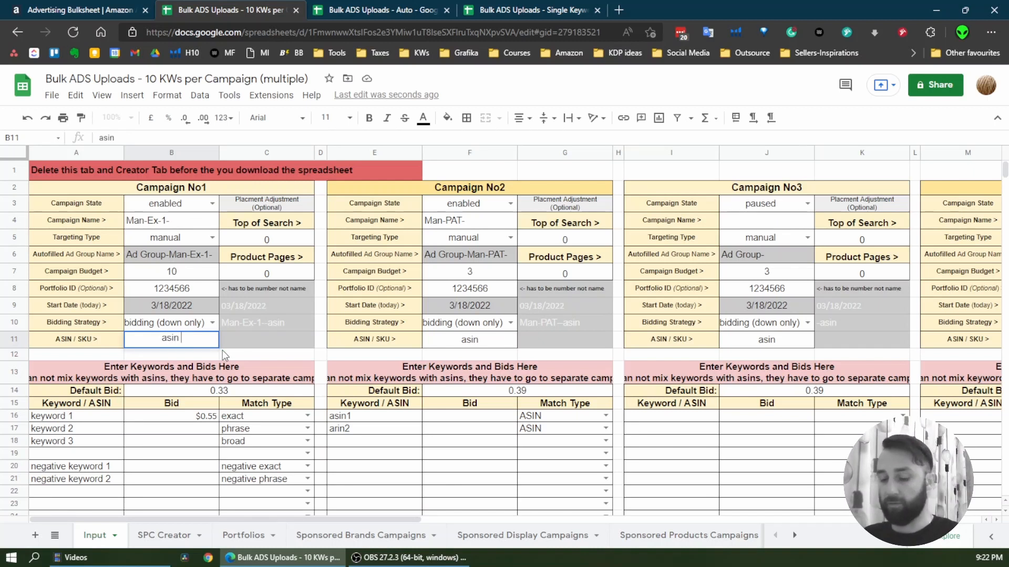
{"action": "key", "text": "Return"}
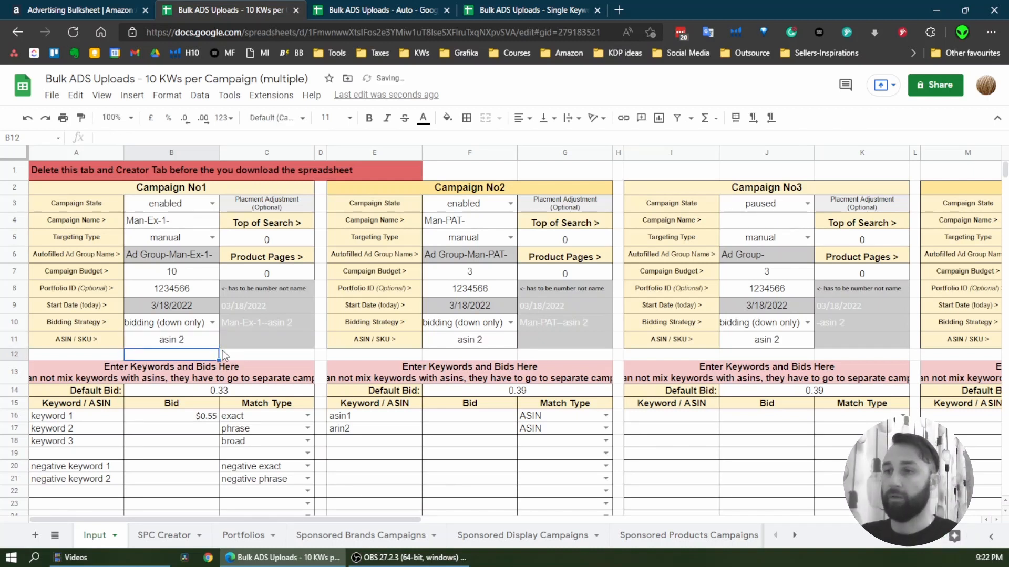
Check the regenerated campaign names in SPC Creator and widen the Campaign column D to fit them
{"action": "left_click", "coordinate": [164, 535]}
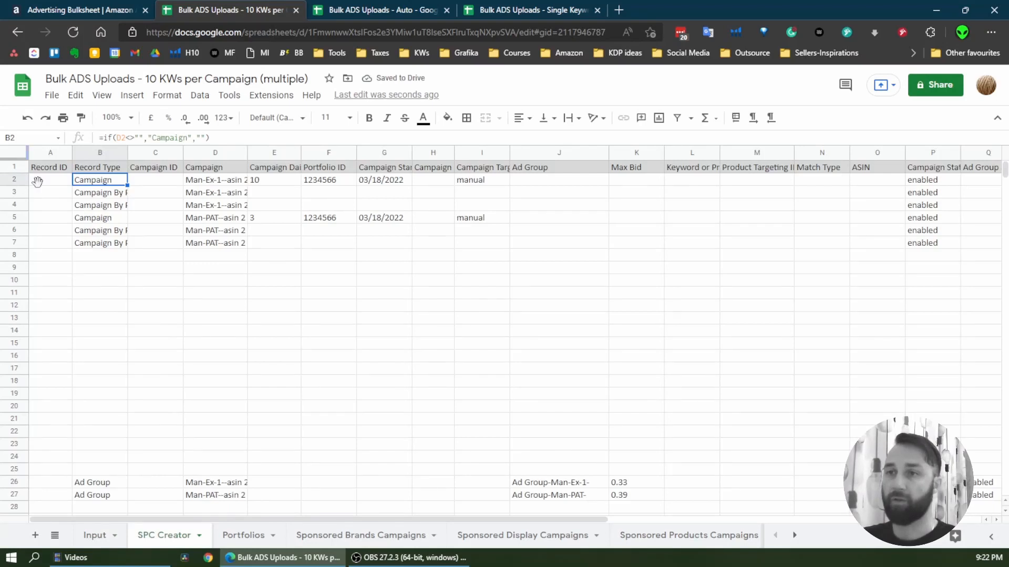
{"action": "left_click", "coordinate": [214, 197]}
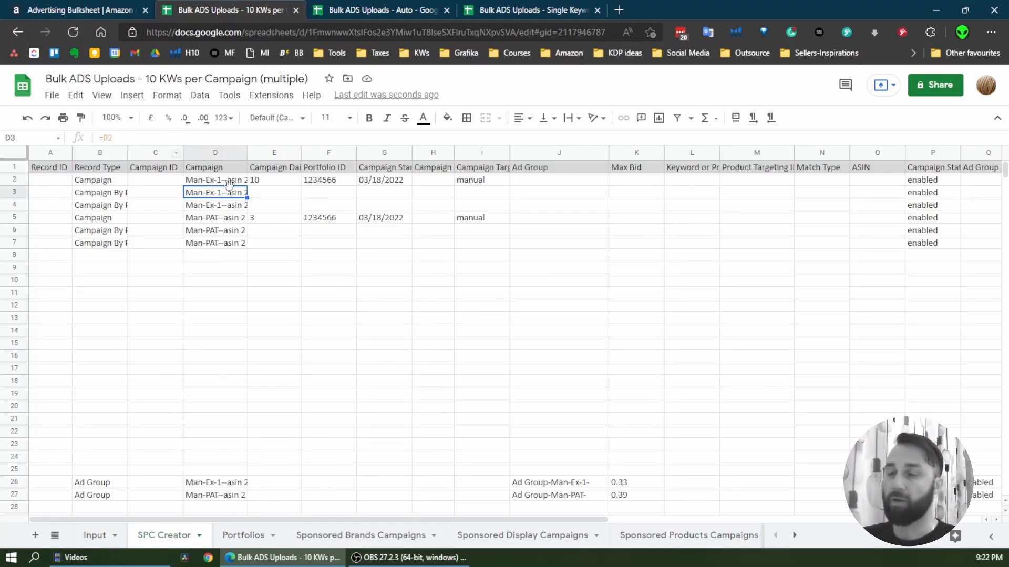
{"action": "mouse_move", "coordinate": [246, 151]}
{"action": "left_mouse_down"}
{"action": "mouse_move", "coordinate": [291, 153]}
{"action": "mouse_move", "coordinate": [259, 152]}
{"action": "left_mouse_up"}
Select rows 2 to 66 on the SPC Creator sheet and copy them
{"action": "left_click", "coordinate": [18, 180]}
{"action": "scroll", "coordinate": [189, 322], "scroll_direction": "down", "scroll_amount": 15}
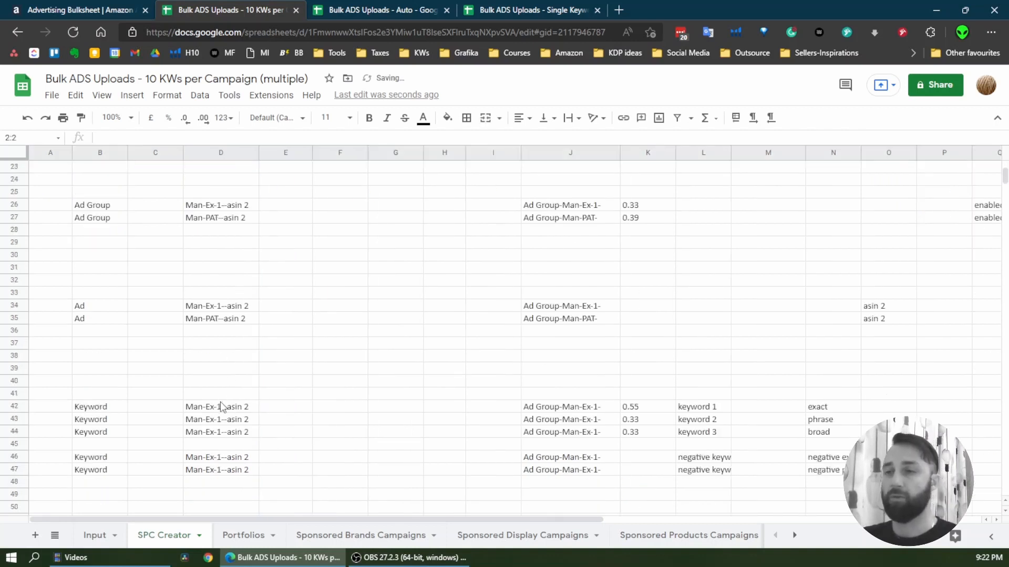
{"action": "scroll", "coordinate": [60, 323], "scroll_direction": "up", "scroll_amount": 3}
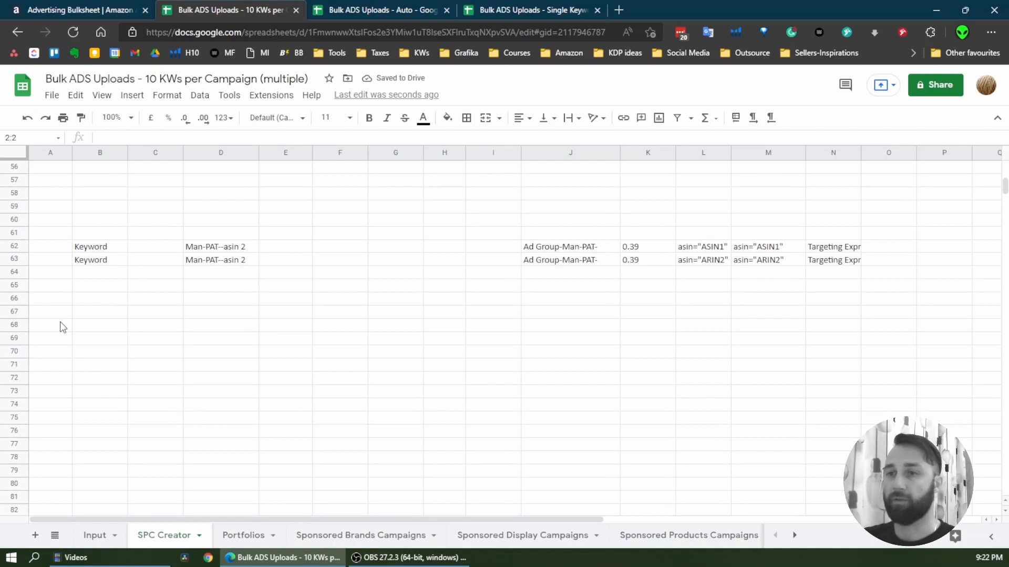
{"action": "left_click", "coordinate": [16, 298], "text": "shift"}
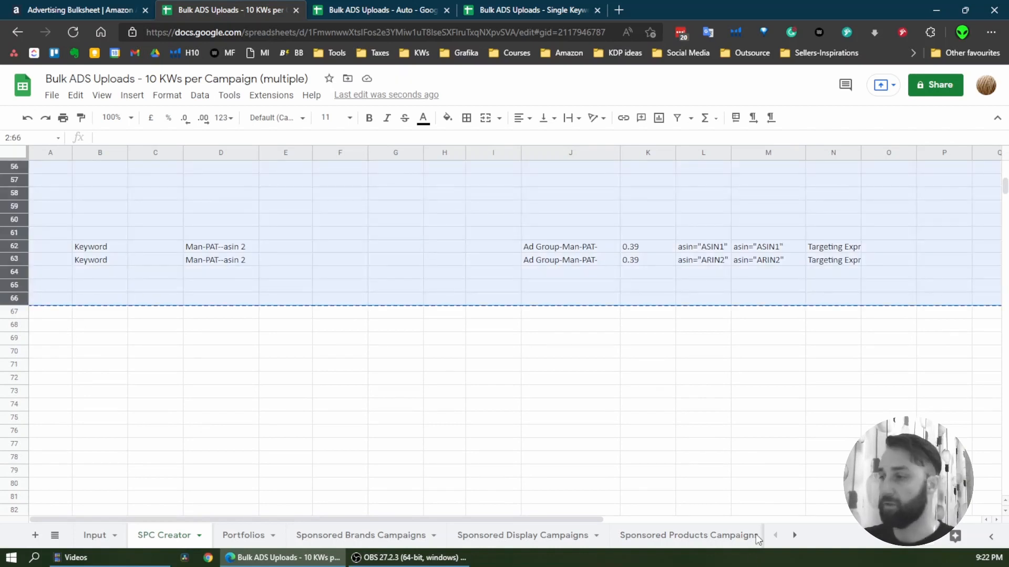
Paste the copied rows below the existing data on the Sponsored Products Campaigns sheet, starting at A65, and check the pasted asin 2 rows
{"action": "left_click", "coordinate": [688, 535]}
{"action": "scroll", "coordinate": [247, 336], "scroll_direction": "down", "scroll_amount": 8}
{"action": "scroll", "coordinate": [253, 361], "scroll_direction": "down", "scroll_amount": 11}
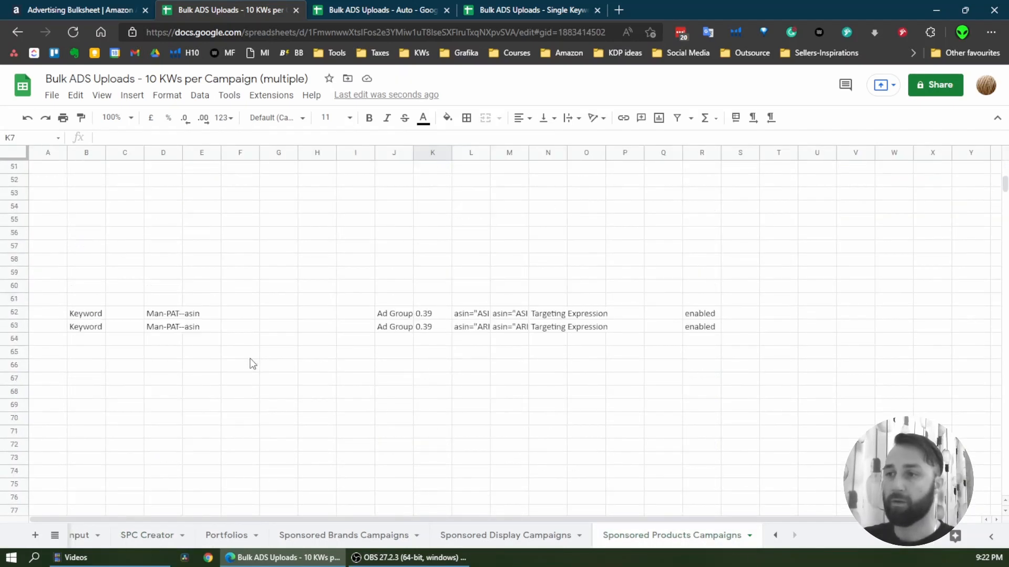
{"action": "scroll", "coordinate": [157, 349], "scroll_direction": "up", "scroll_amount": 3}
{"action": "left_click", "coordinate": [49, 325]}
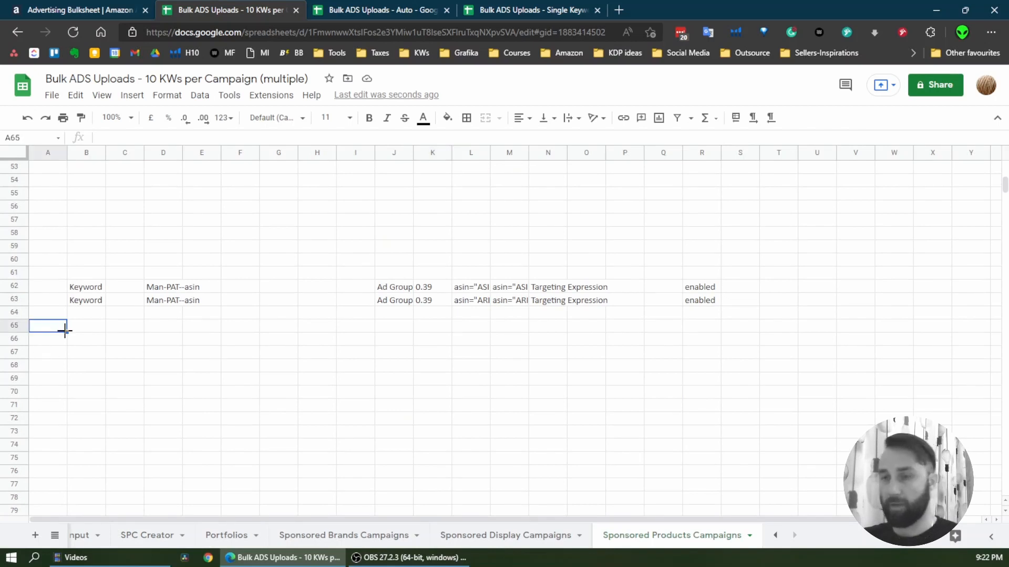
{"action": "key", "text": "ctrl+v"}
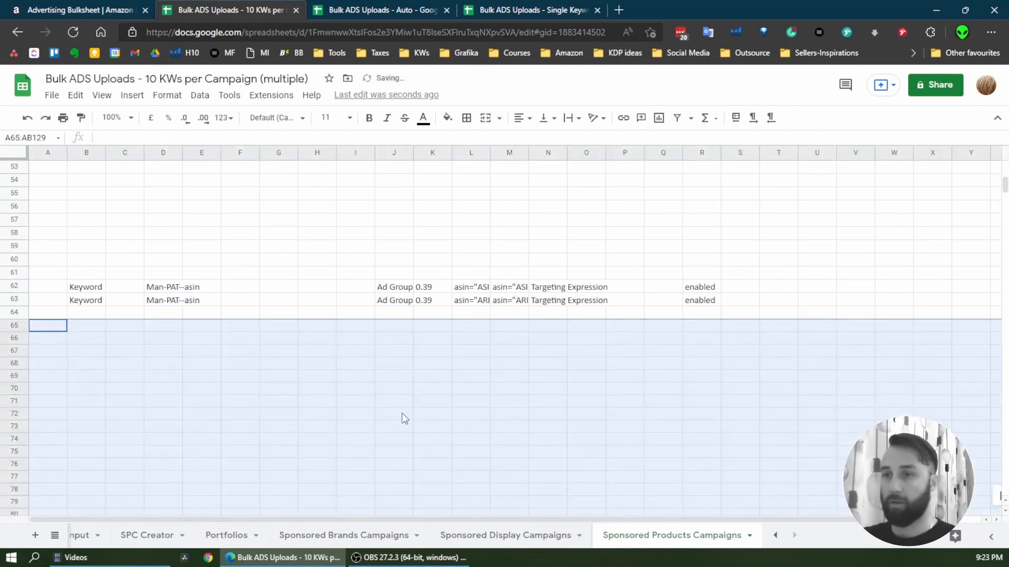
{"action": "scroll", "coordinate": [403, 405], "scroll_direction": "down", "scroll_amount": 2}
{"action": "scroll", "coordinate": [241, 383], "scroll_direction": "down", "scroll_amount": 14}
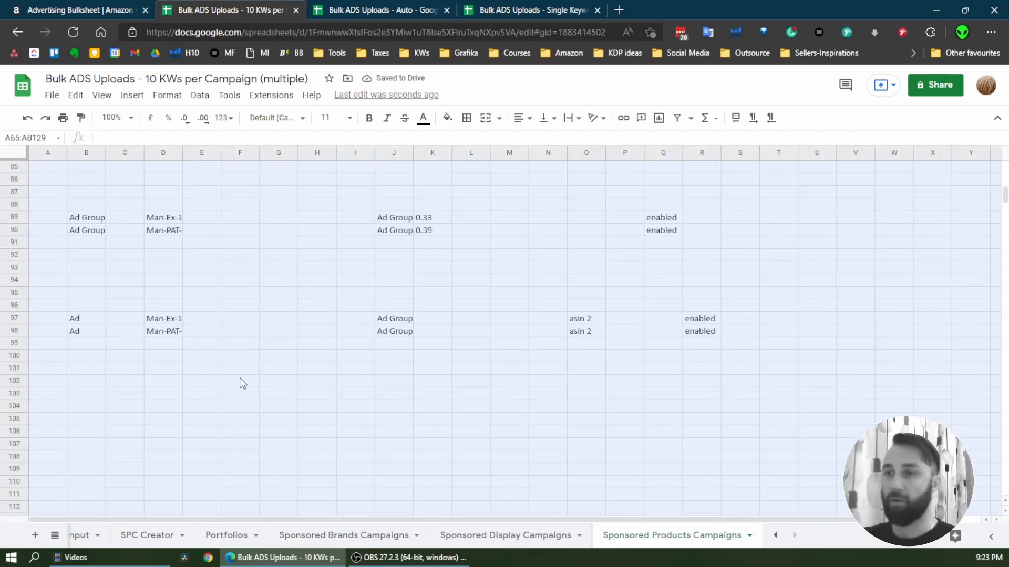
{"action": "scroll", "coordinate": [225, 409], "scroll_direction": "up", "scroll_amount": 3}
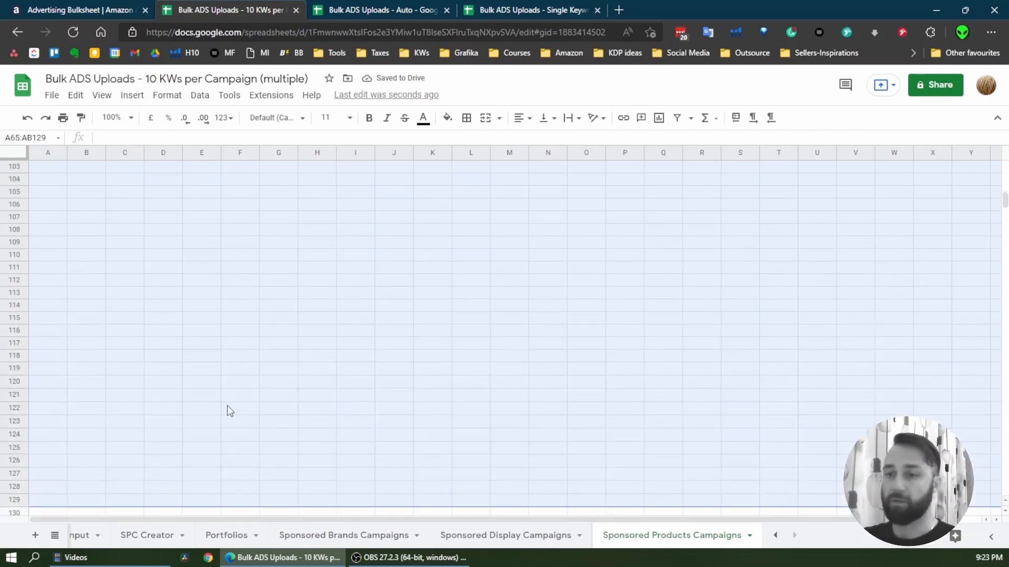
Delete the Input and SPC Creator sheets from the spreadsheet
{"action": "left_click", "coordinate": [83, 538]}
{"action": "right_click", "coordinate": [92, 541]}
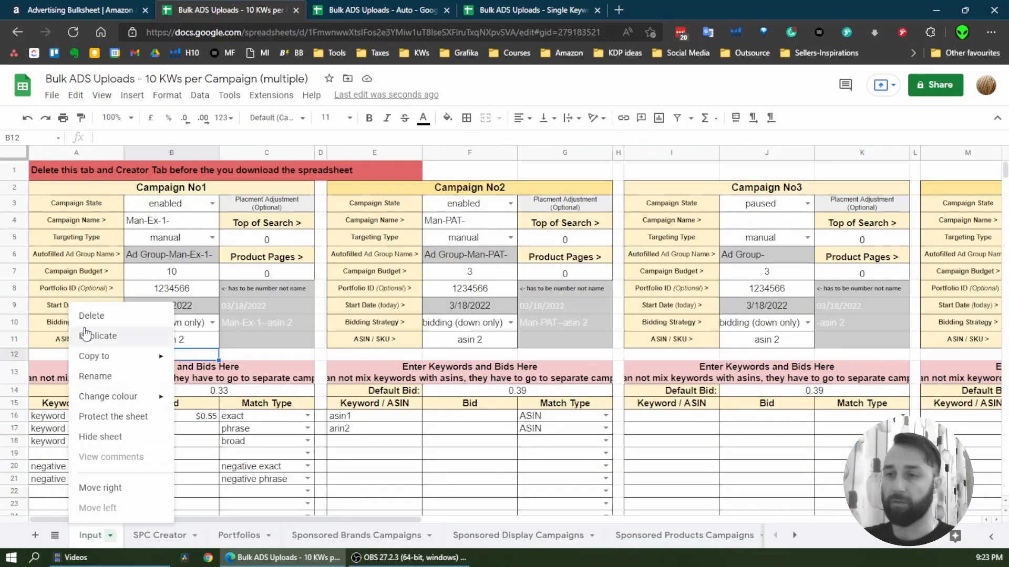
{"action": "left_click", "coordinate": [115, 314]}
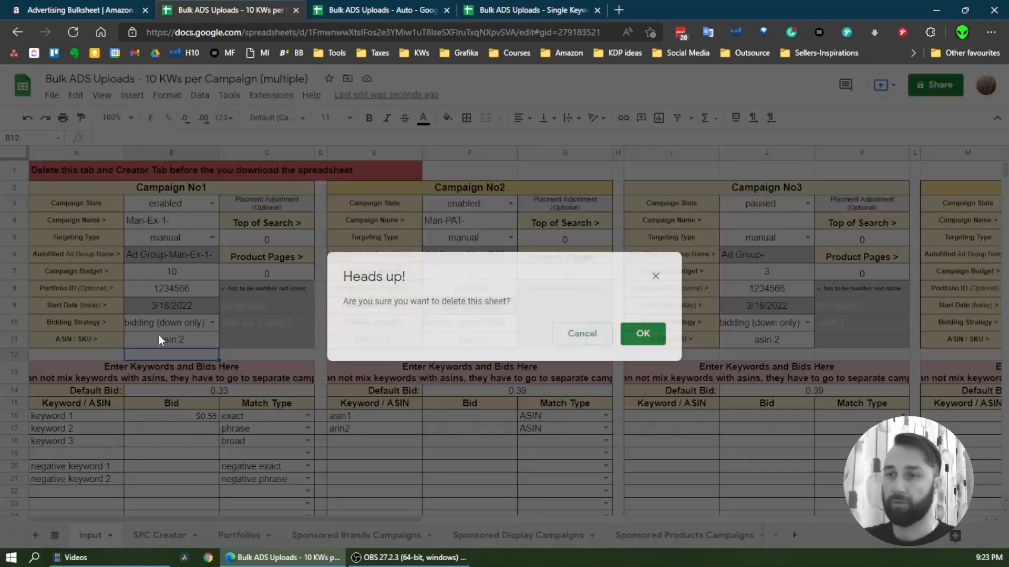
{"action": "left_click", "coordinate": [644, 334]}
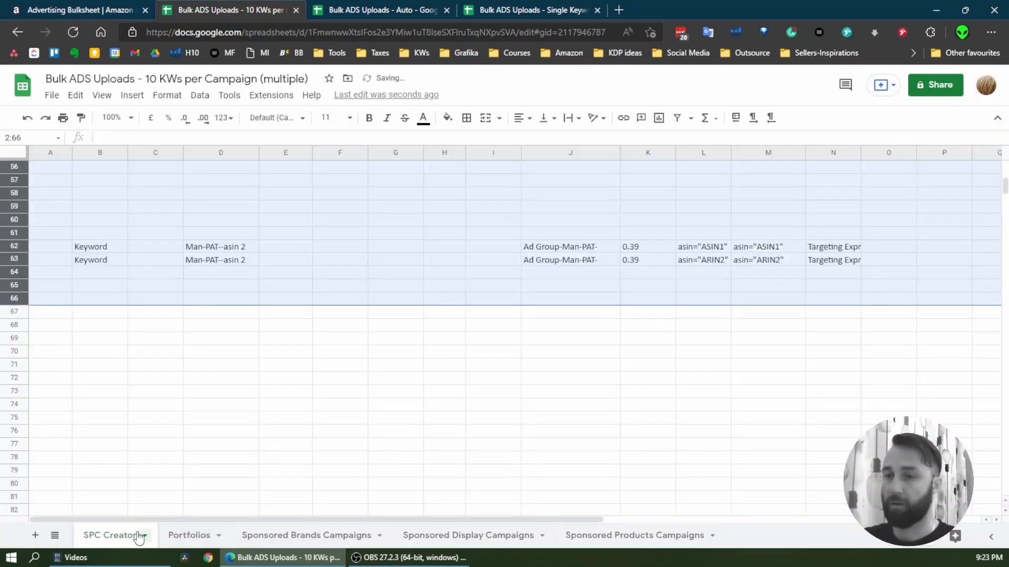
{"action": "right_click", "coordinate": [139, 538]}
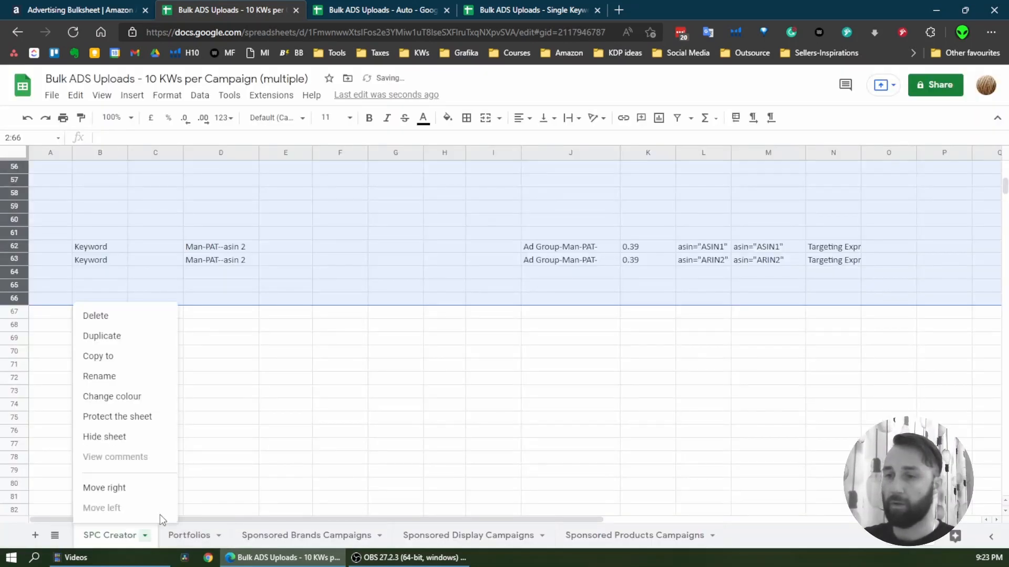
{"action": "left_click", "coordinate": [124, 315]}
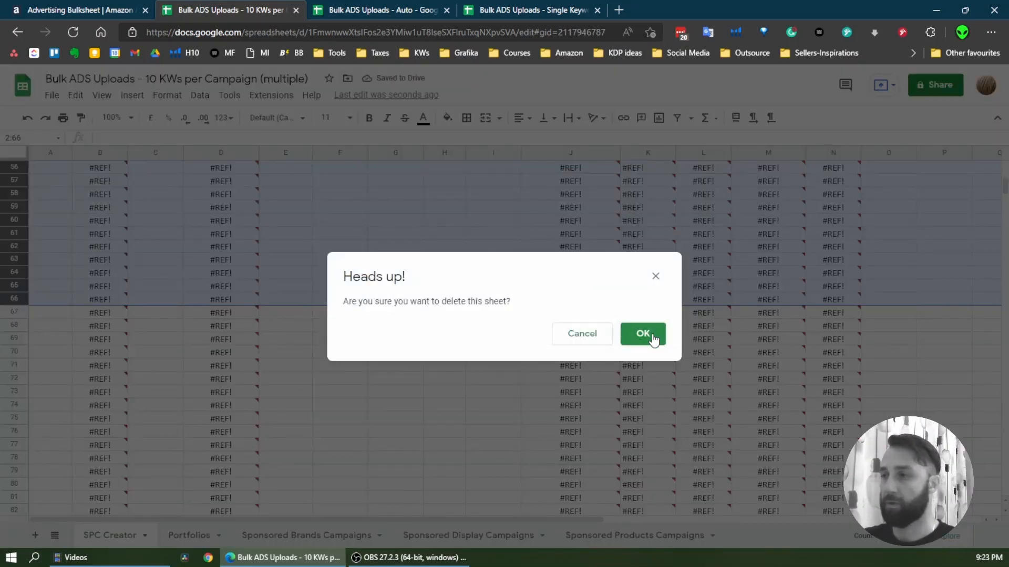
{"action": "left_click", "coordinate": [646, 334]}
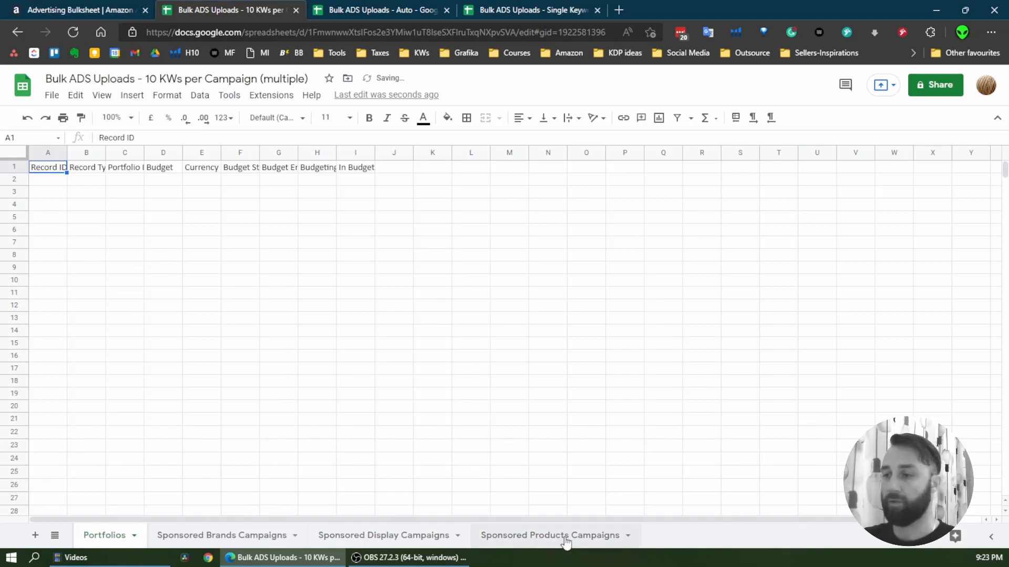
Download the spreadsheet as a Microsoft Excel (.xlsx) file
{"action": "left_click", "coordinate": [51, 95]}
{"action": "mouse_move", "coordinate": [163, 254]}
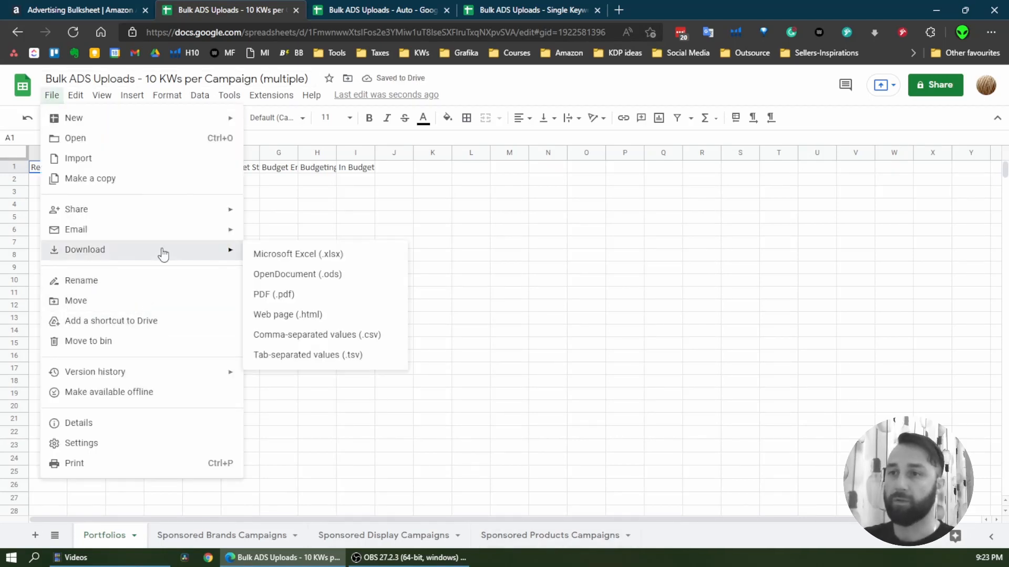
{"action": "left_click", "coordinate": [315, 254]}
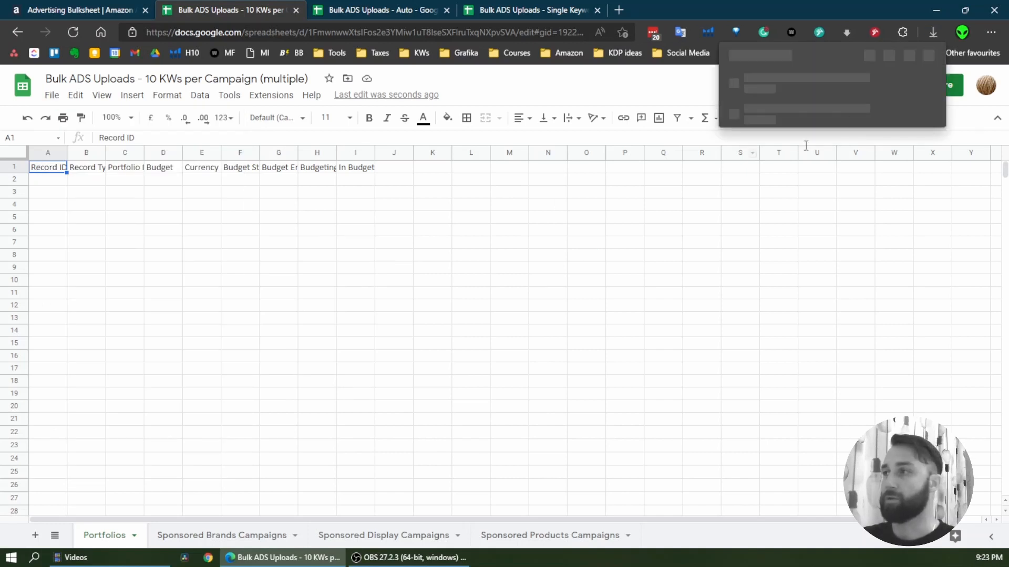
{"action": "left_click", "coordinate": [546, 279]}
Switch to Amazon Ads, upload the chosen file for processing, and choose "Bulk ADS Uploads - 10 KWs per Campaign (multiple) (2).xlsx" from Downloads as the next file
{"action": "left_click", "coordinate": [108, 9]}
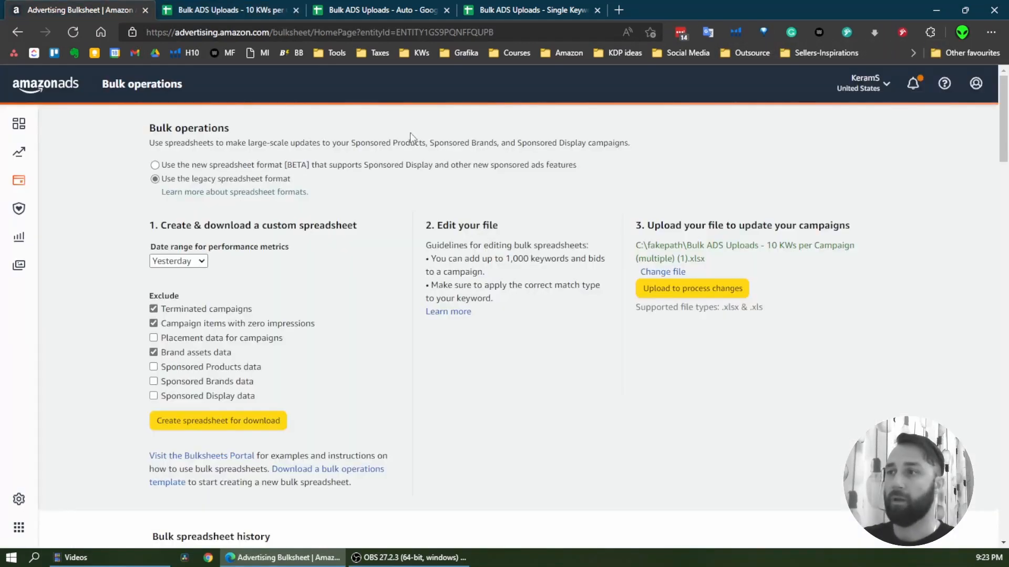
{"action": "left_click", "coordinate": [730, 292]}
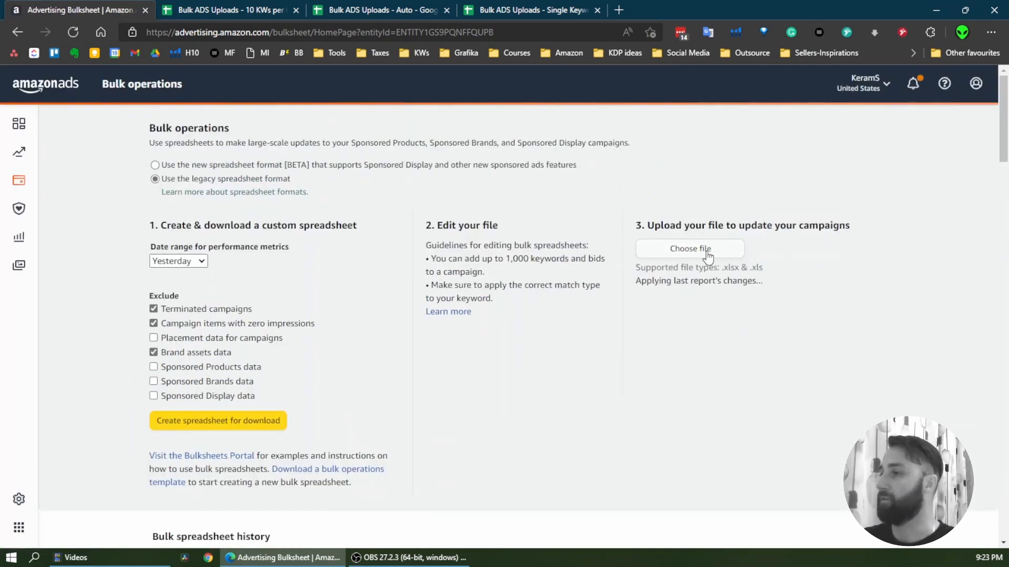
{"action": "left_click", "coordinate": [707, 252]}
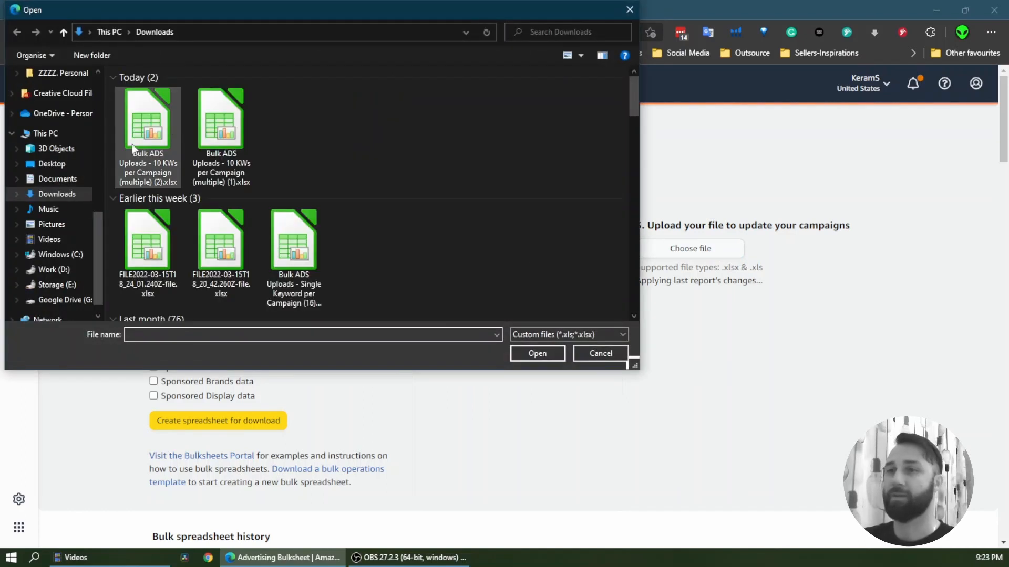
{"action": "double_click", "coordinate": [149, 124]}
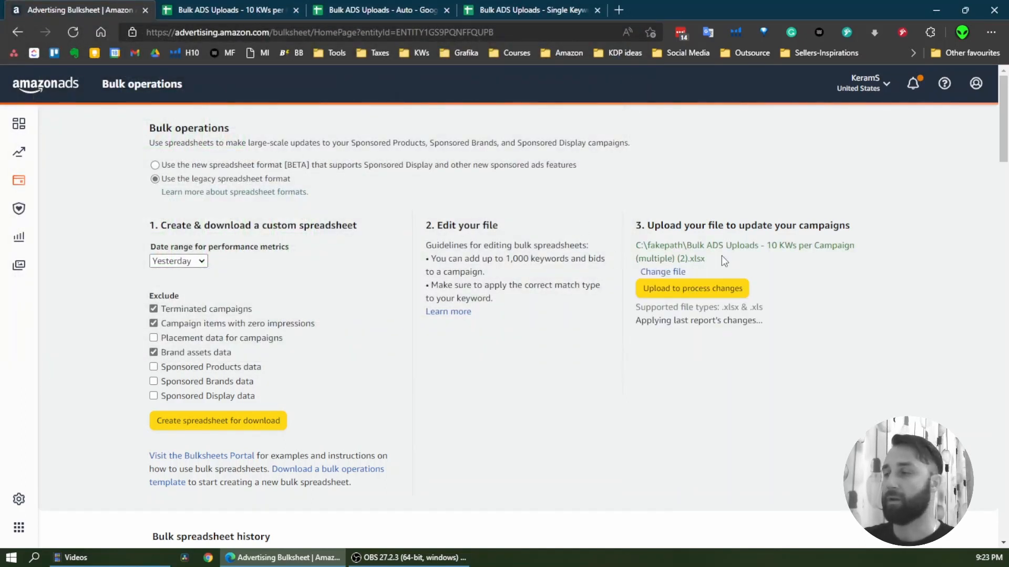
{"action": "left_click_drag", "start_coordinate": [639, 240], "coordinate": [693, 245]}
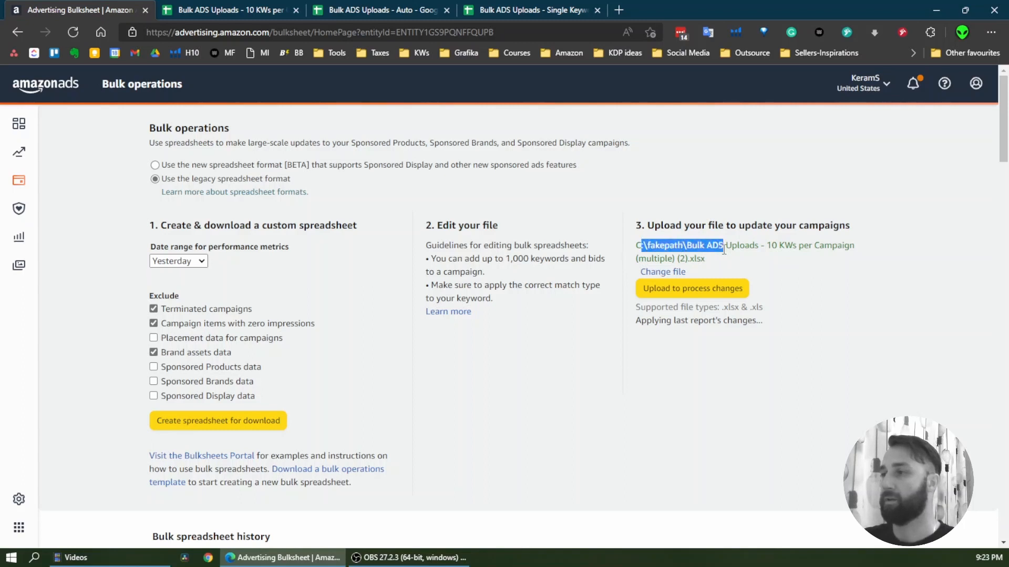
{"action": "left_click", "coordinate": [694, 261]}
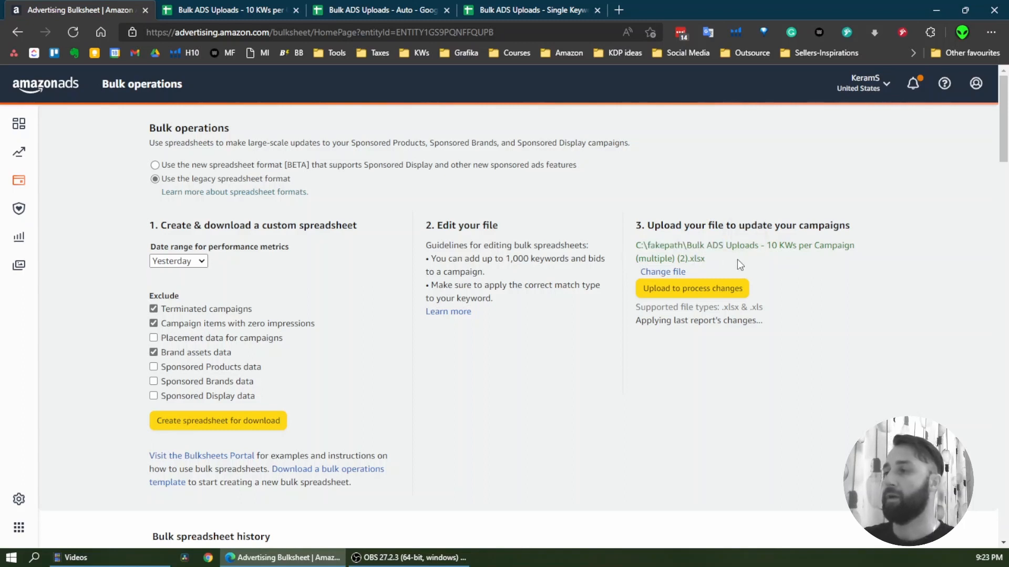
{"action": "scroll", "coordinate": [699, 318], "scroll_direction": "down", "scroll_amount": 5}
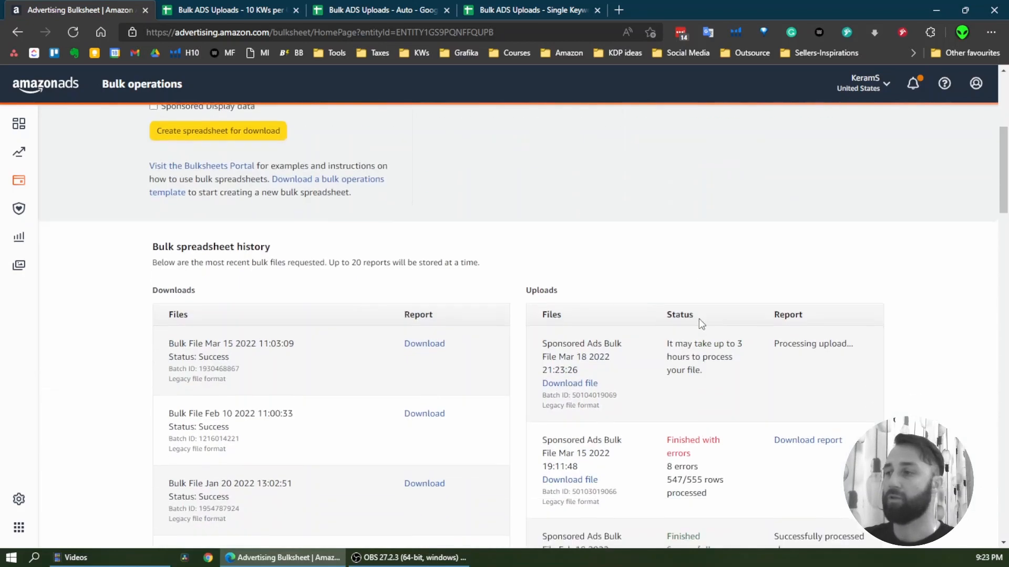
{"action": "scroll", "coordinate": [696, 319], "scroll_direction": "up", "scroll_amount": 5}
Return to the 10 KWs per Campaign spreadsheet and undo both sheet deletions and the paste at A65 on Sponsored Products Campaigns
{"action": "left_click", "coordinate": [221, 8]}
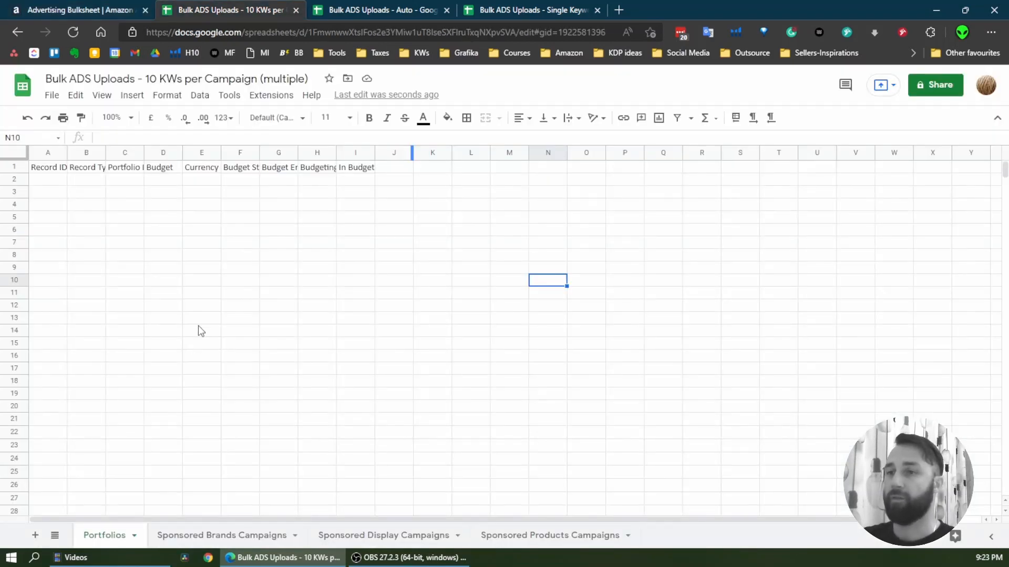
{"action": "left_click", "coordinate": [565, 540]}
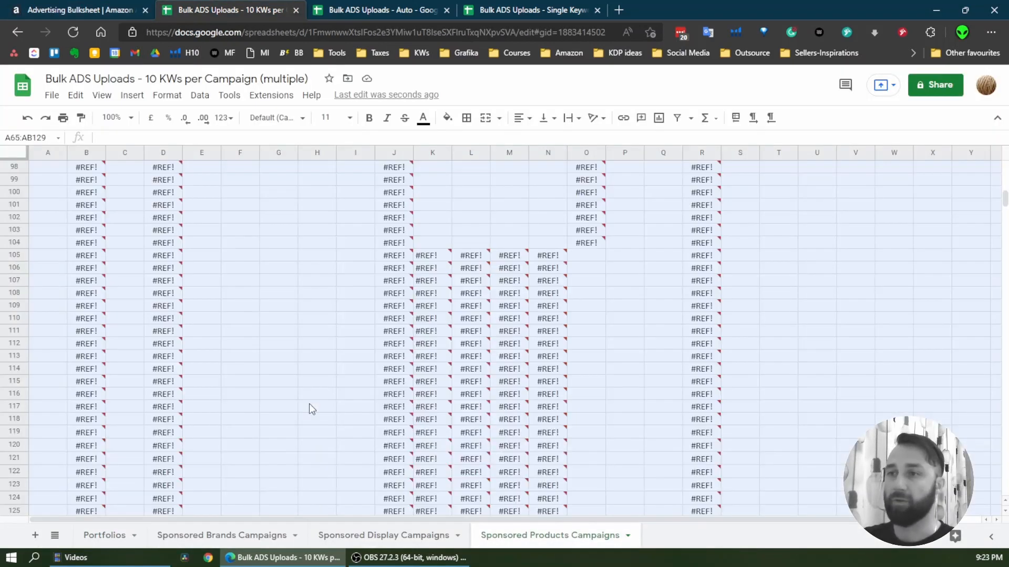
{"action": "scroll", "coordinate": [488, 507], "scroll_direction": "up", "scroll_amount": 15}
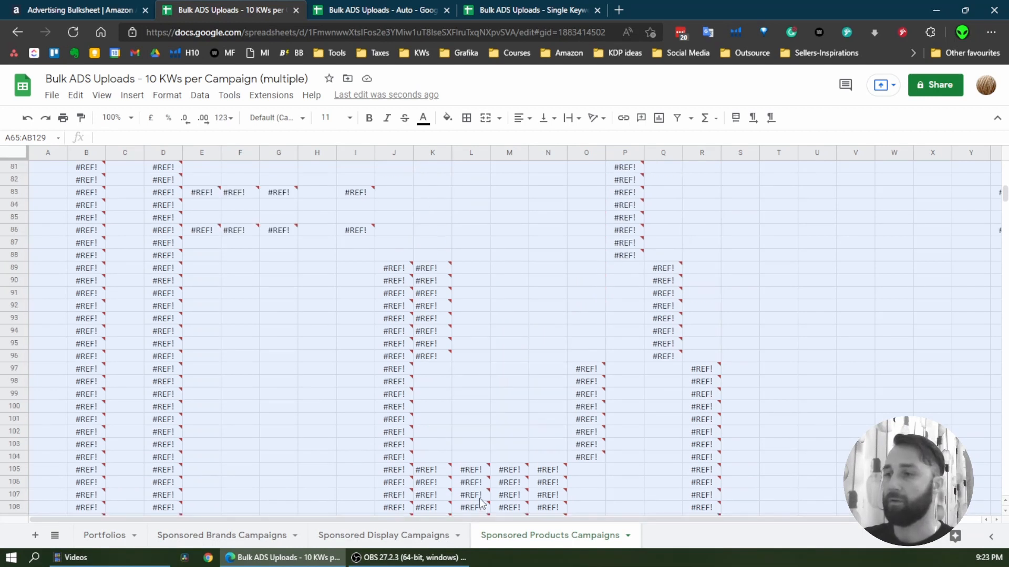
{"action": "scroll", "coordinate": [377, 409], "scroll_direction": "down", "scroll_amount": 2}
{"action": "scroll", "coordinate": [377, 410], "scroll_direction": "down", "scroll_amount": 5}
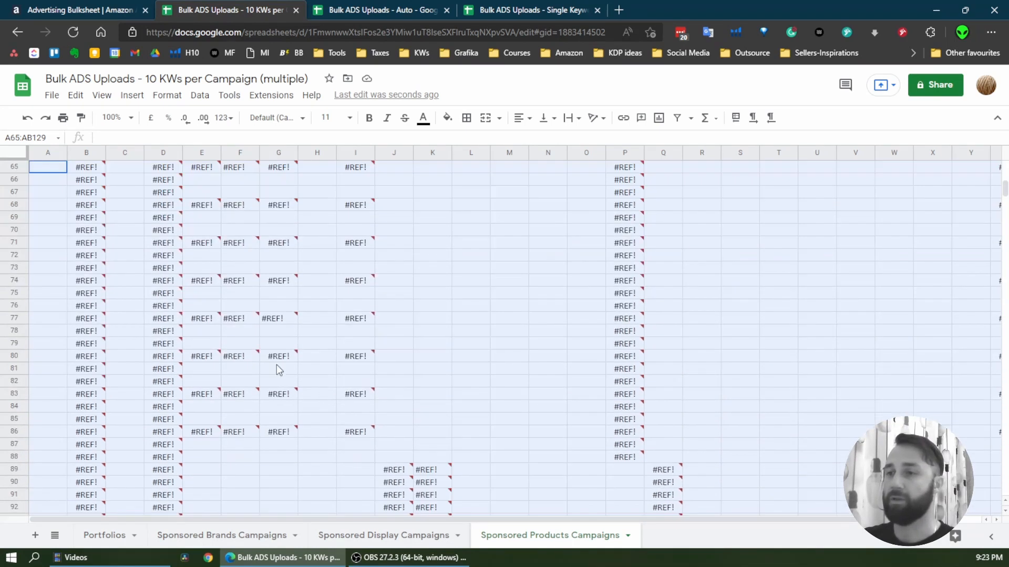
{"action": "left_click", "coordinate": [27, 119]}
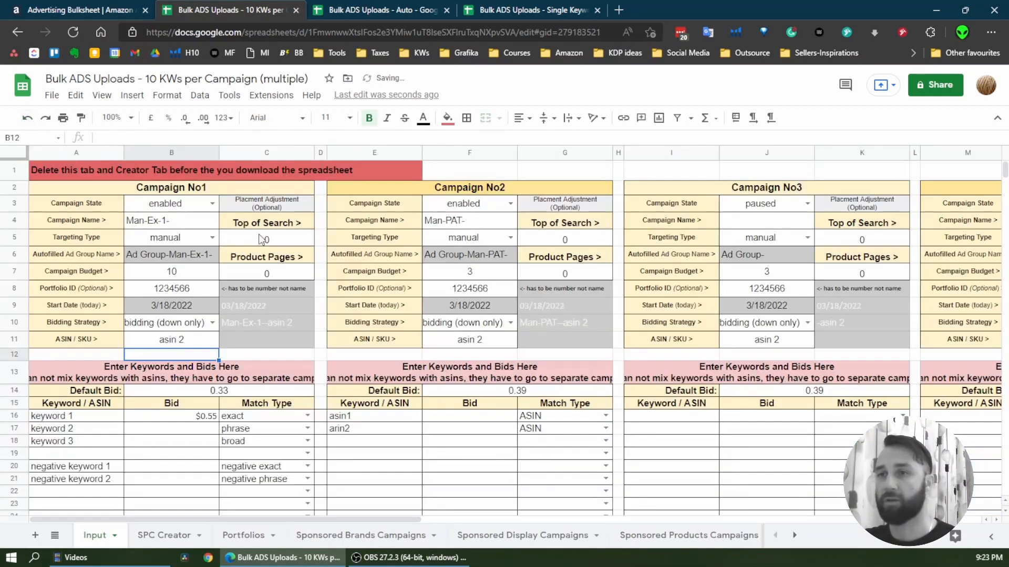
{"action": "left_click", "coordinate": [28, 119]}
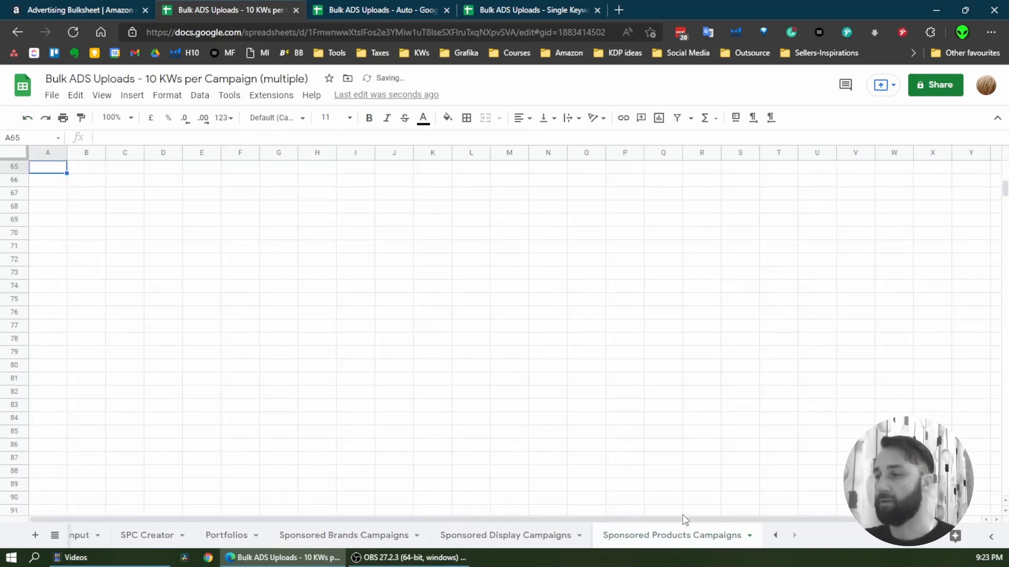
{"action": "scroll", "coordinate": [519, 353], "scroll_direction": "up", "scroll_amount": 5}
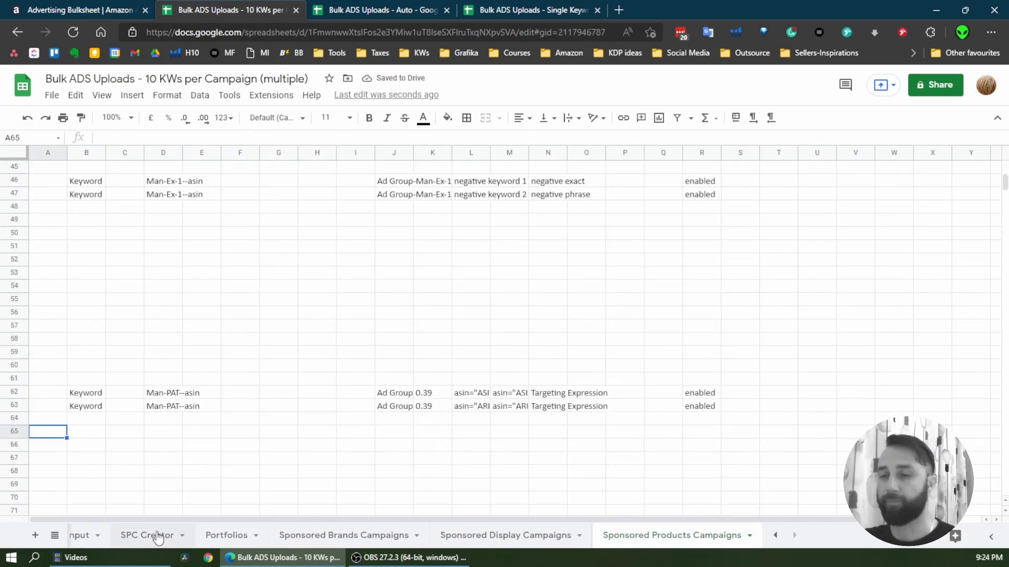
Copy SPC Creator rows 2 to 66, paste them as values only at A65 on Sponsored Products Campaigns, and return to the Input sheet
{"action": "left_click", "coordinate": [158, 535]}
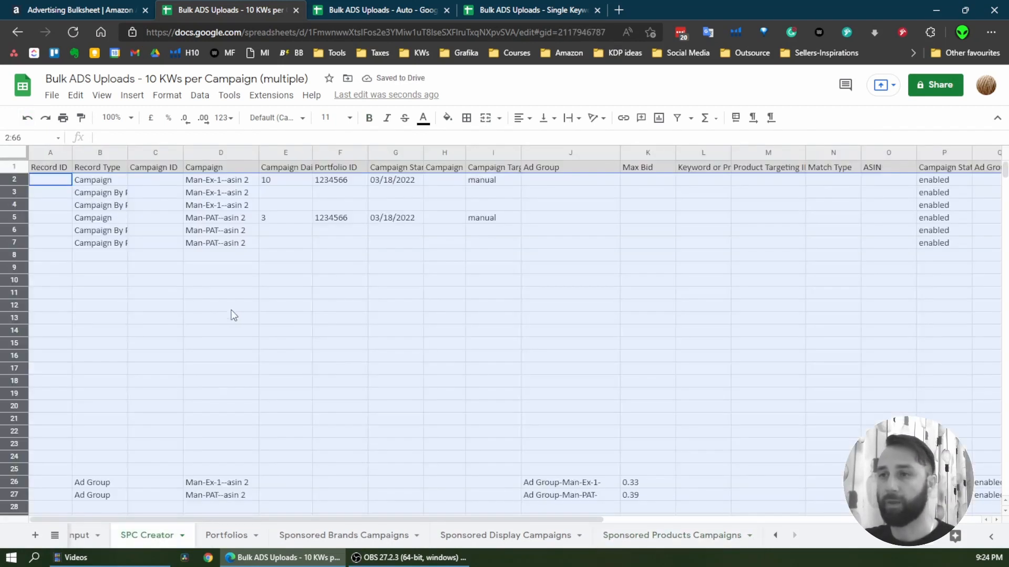
{"action": "left_click", "coordinate": [76, 95]}
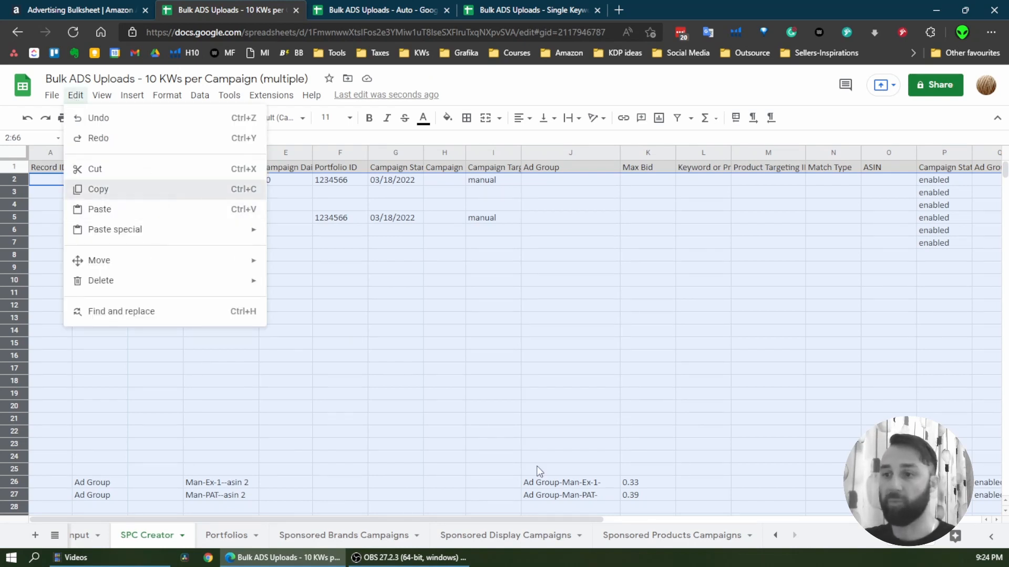
{"action": "left_click", "coordinate": [653, 541]}
{"action": "scroll", "coordinate": [264, 404], "scroll_direction": "down", "scroll_amount": 1}
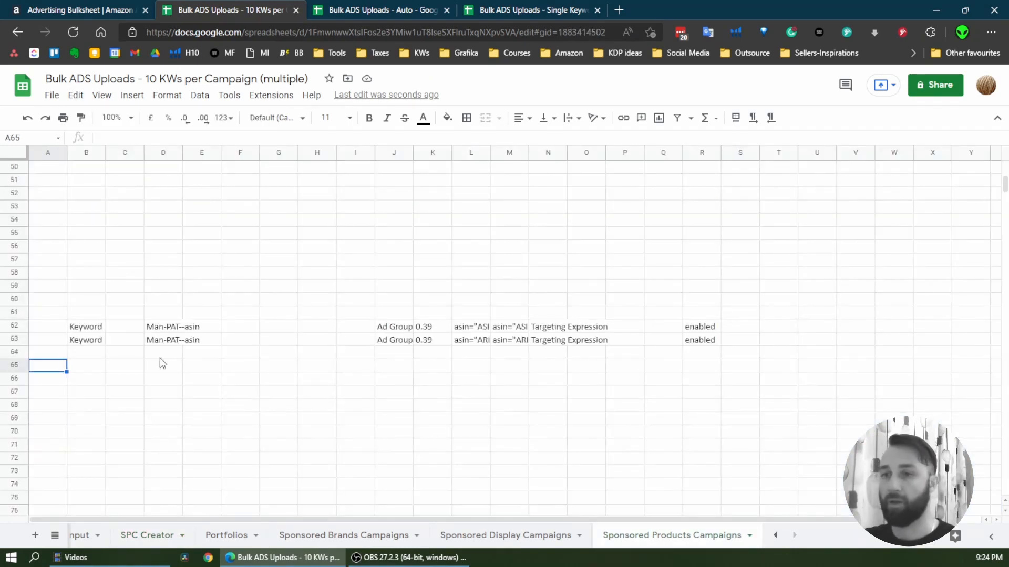
{"action": "right_click", "coordinate": [43, 367]}
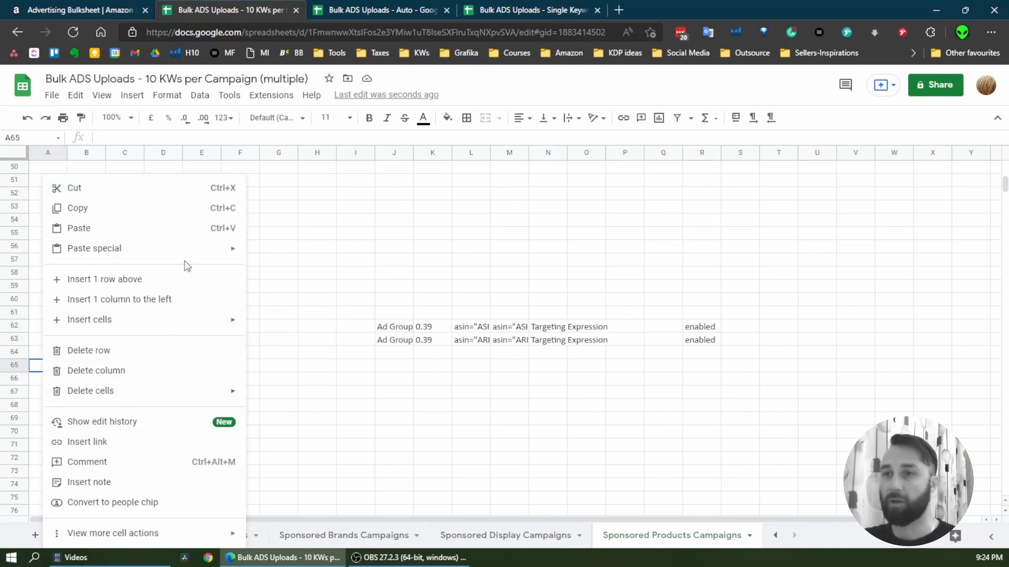
{"action": "mouse_move", "coordinate": [190, 248]}
{"action": "left_click", "coordinate": [322, 254]}
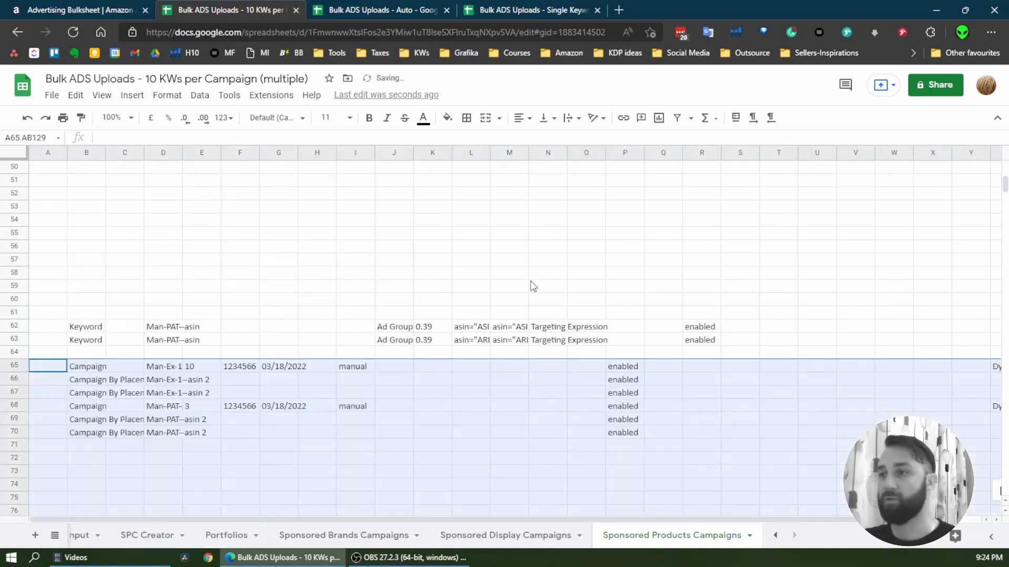
{"action": "left_click", "coordinate": [312, 410]}
{"action": "left_click", "coordinate": [160, 367]}
{"action": "left_click", "coordinate": [85, 536]}
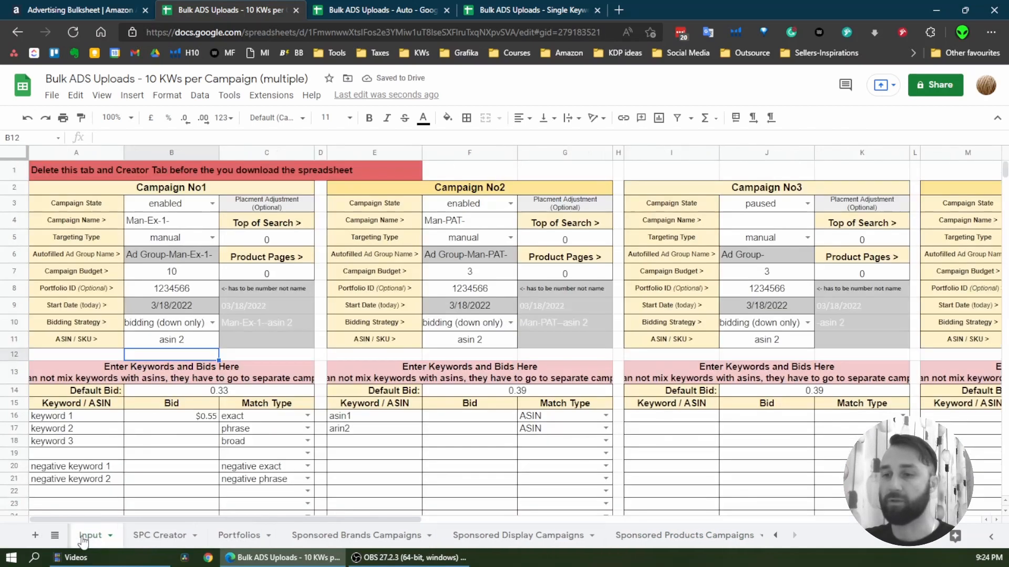
Delete the Input and SPC Creator sheets from the 10 KWs per Campaign spreadsheet
{"action": "right_click", "coordinate": [85, 539]}
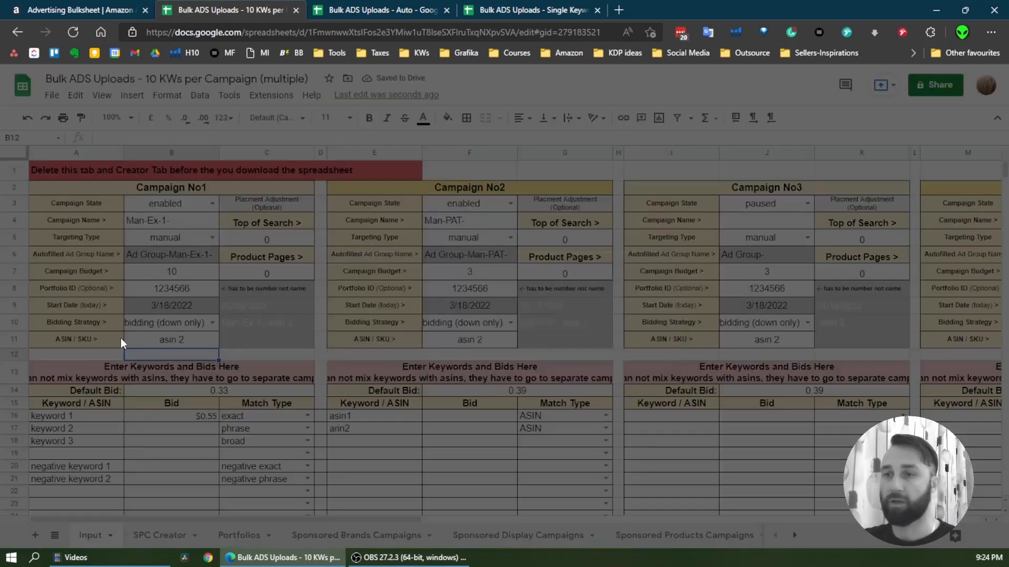
{"action": "left_click", "coordinate": [91, 316]}
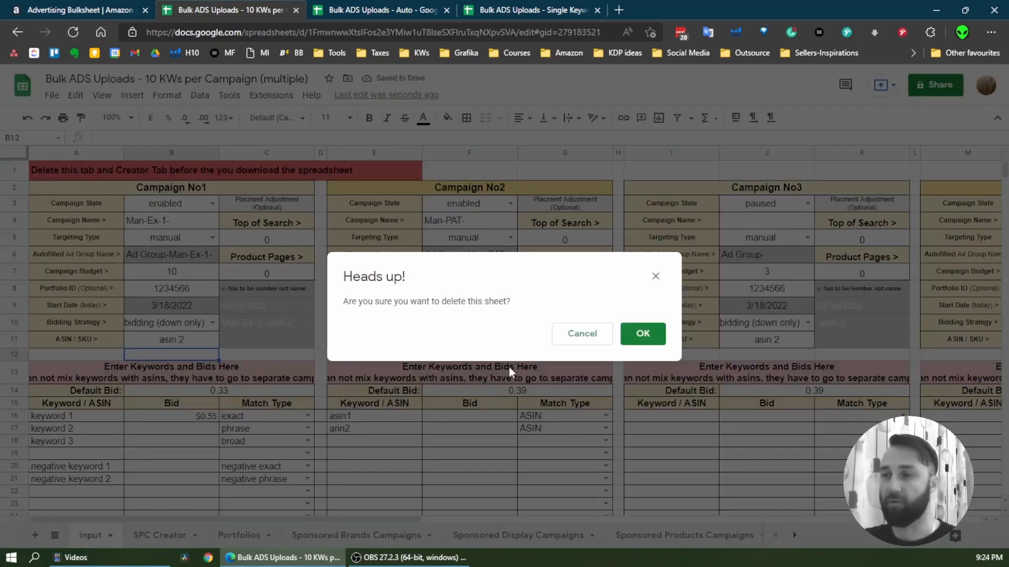
{"action": "left_click", "coordinate": [642, 334]}
{"action": "right_click", "coordinate": [94, 537]}
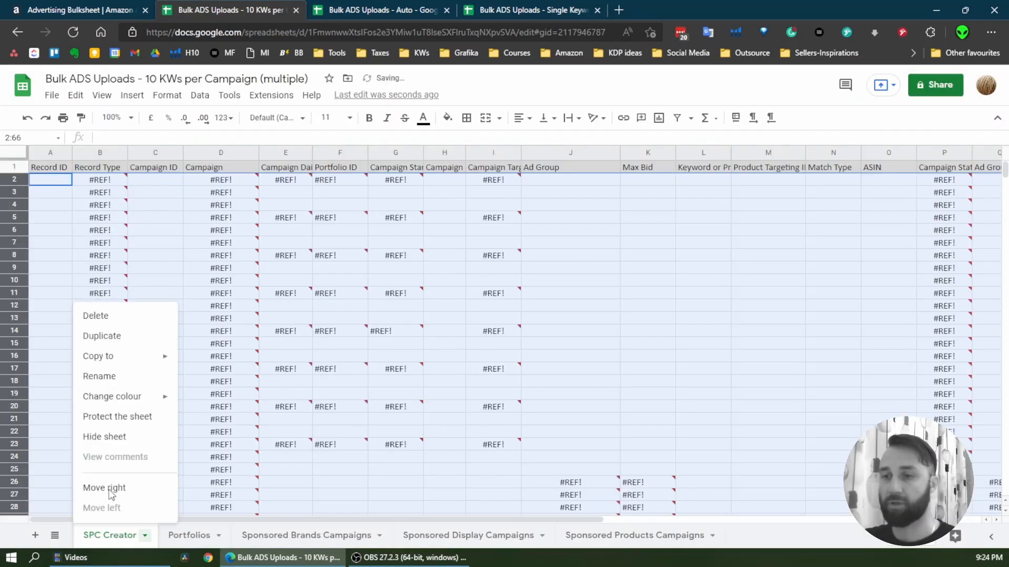
{"action": "left_click", "coordinate": [103, 316]}
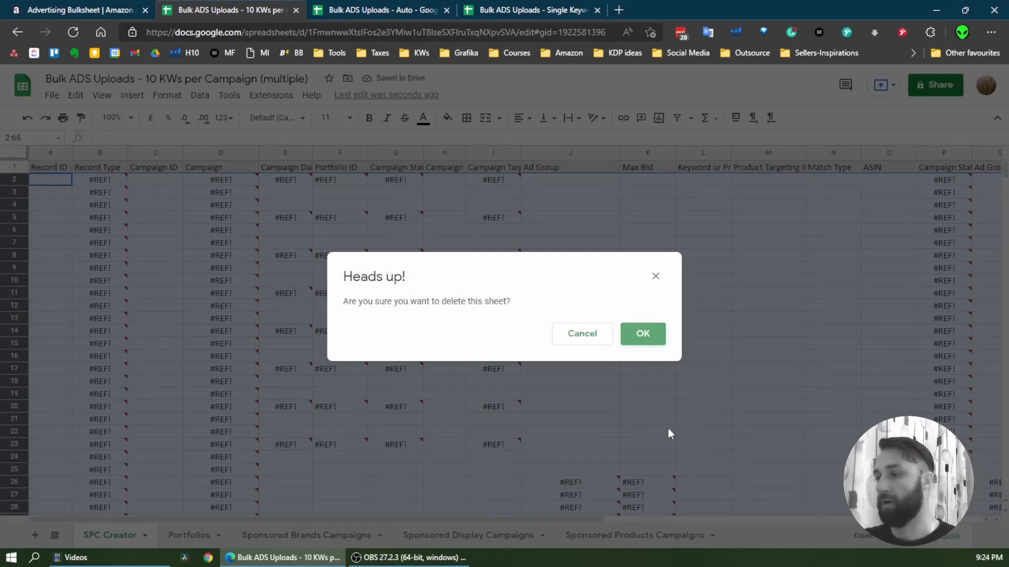
{"action": "key", "text": "Return"}
Review the campaign names on Sponsored Products Campaigns, comparing the first ASIN's rows with those appended from row 65
{"action": "scroll", "coordinate": [509, 393], "scroll_direction": "up", "scroll_amount": 12}
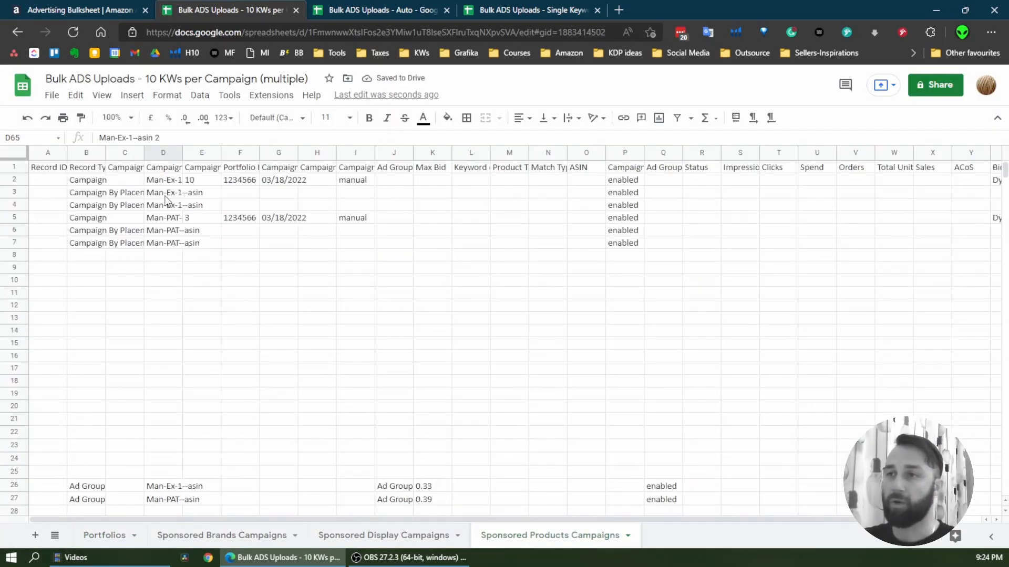
{"action": "left_click", "coordinate": [165, 193]}
{"action": "left_click", "coordinate": [169, 181]}
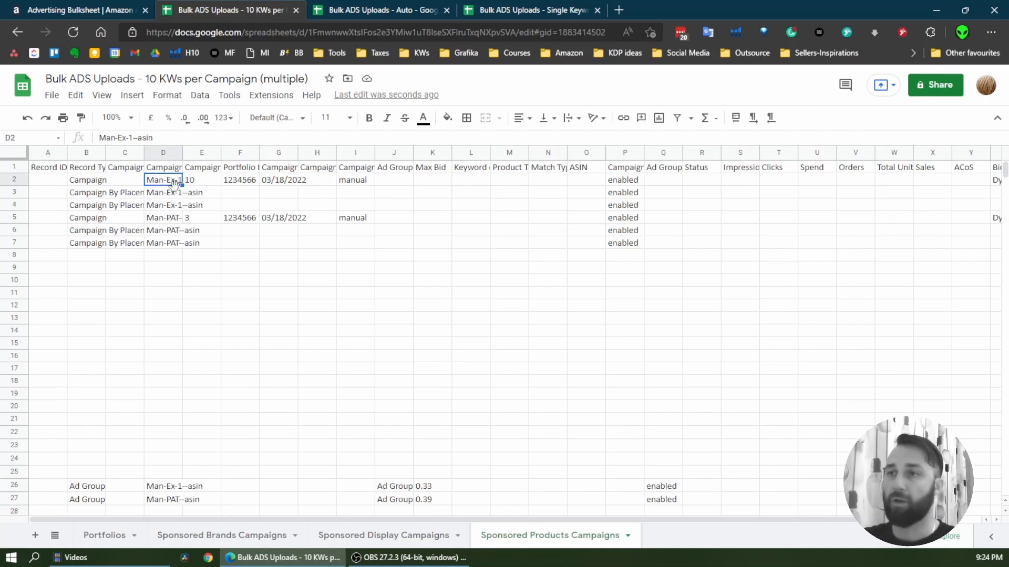
{"action": "left_click_drag", "start_coordinate": [166, 185], "coordinate": [168, 206]}
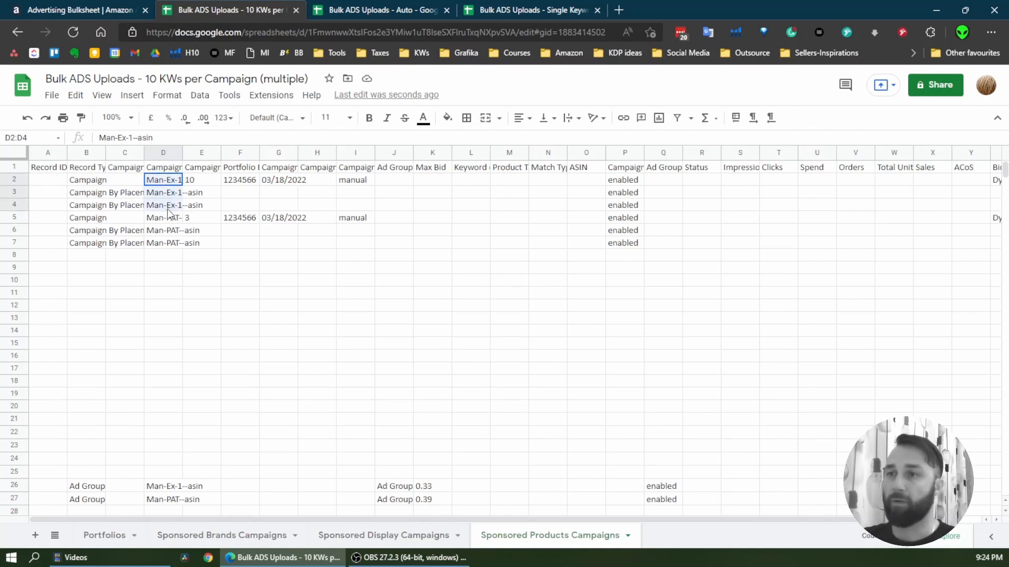
{"action": "scroll", "coordinate": [210, 360], "scroll_direction": "down", "scroll_amount": 12}
{"action": "scroll", "coordinate": [210, 360], "scroll_direction": "down", "scroll_amount": 8}
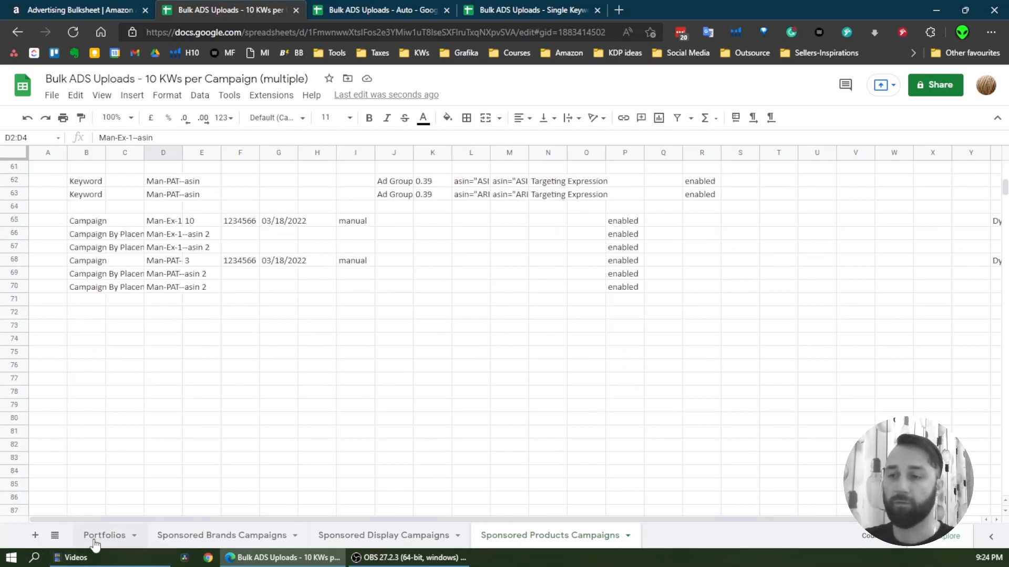
Undo the deletion of both the SPC Creator and Input sheets
{"action": "left_click", "coordinate": [29, 119]}
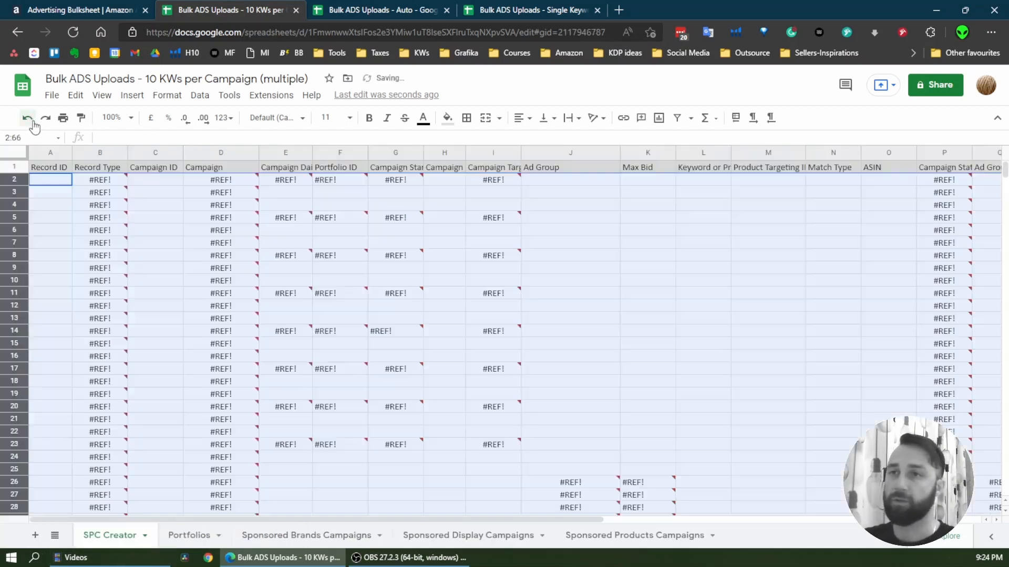
{"action": "key", "text": "ctrl+z"}
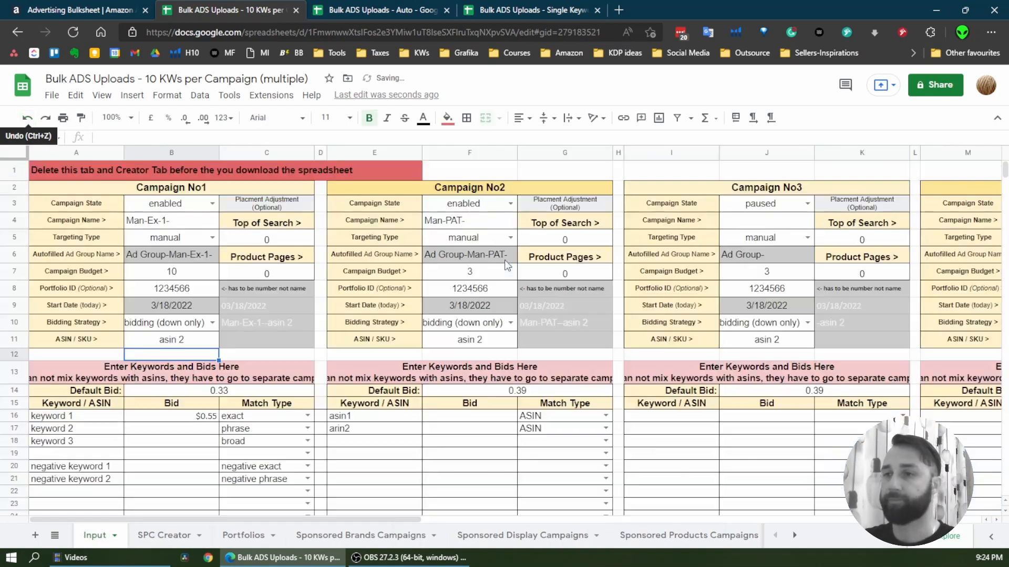
{"action": "scroll", "coordinate": [317, 340], "scroll_direction": "down", "scroll_amount": 3}
{"action": "scroll", "coordinate": [323, 349], "scroll_direction": "up", "scroll_amount": 3}
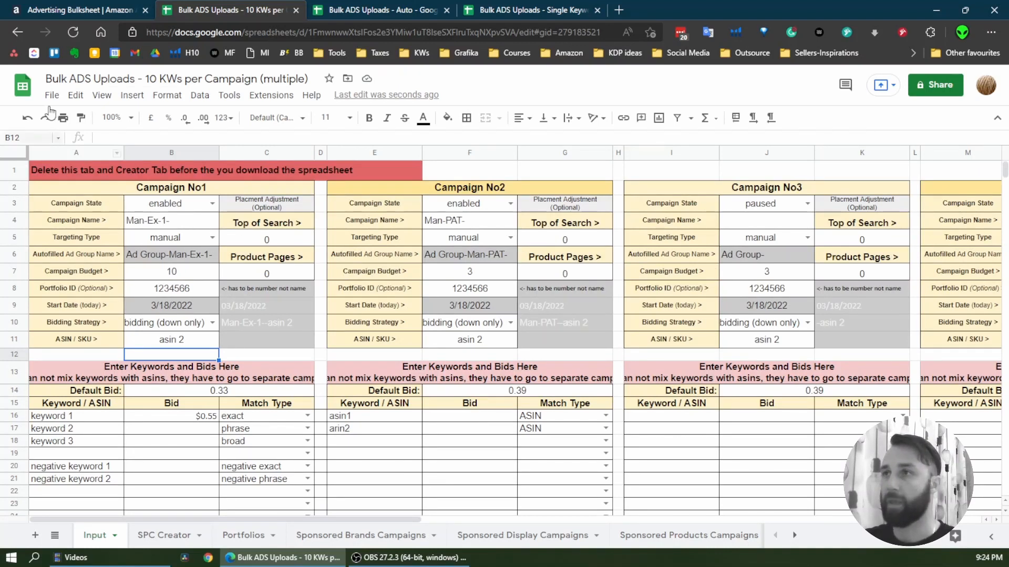
Switch to the Bulk ADS Uploads - Auto spreadsheet and clear the complements bid in B19 on the Input sheet
{"action": "left_click", "coordinate": [371, 12]}
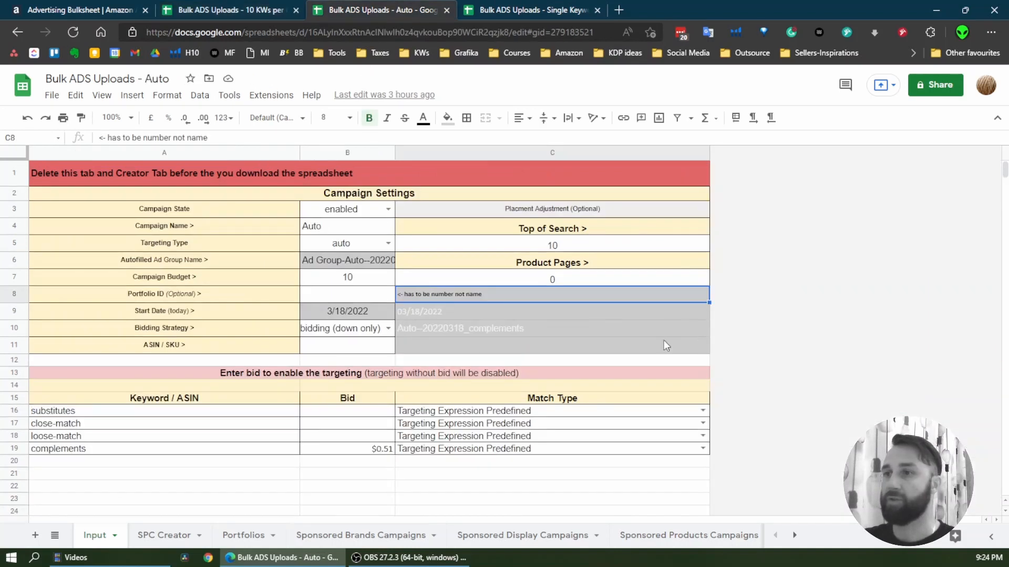
{"action": "scroll", "coordinate": [579, 344], "scroll_direction": "down", "scroll_amount": 1}
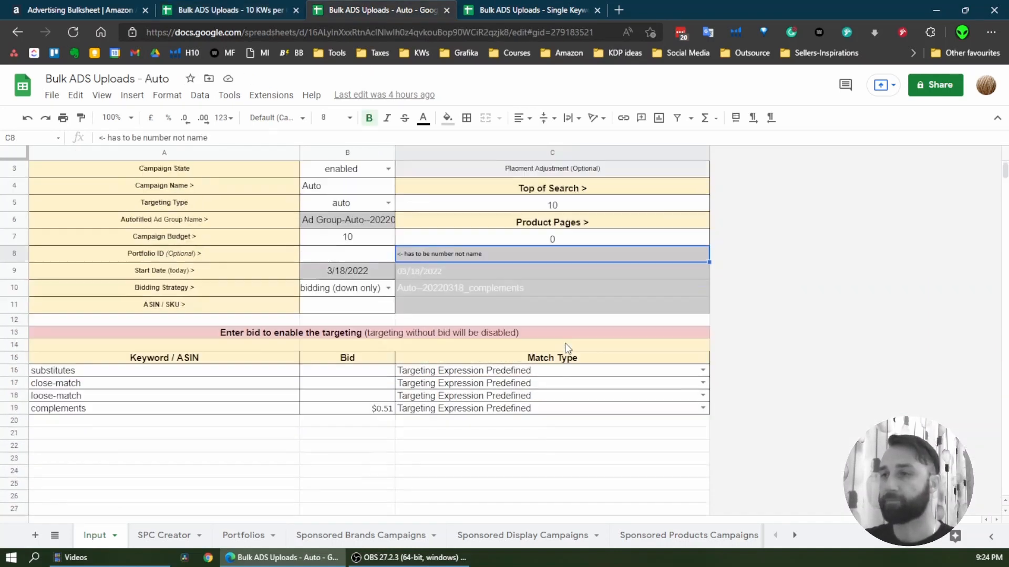
{"action": "scroll", "coordinate": [570, 340], "scroll_direction": "up", "scroll_amount": 1}
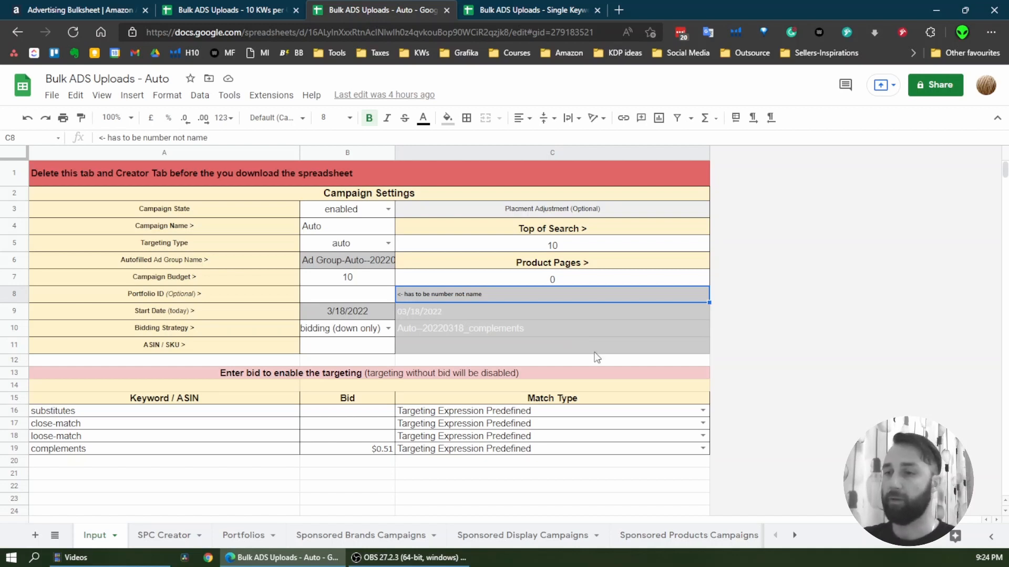
{"action": "left_click_drag", "start_coordinate": [374, 410], "coordinate": [382, 448]}
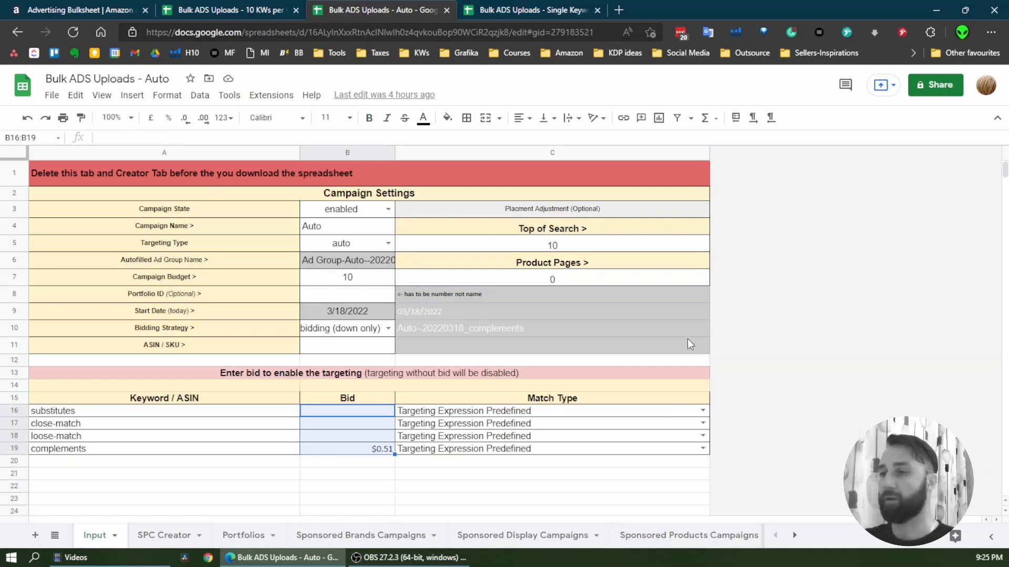
{"action": "left_click_drag", "start_coordinate": [79, 411], "coordinate": [75, 449]}
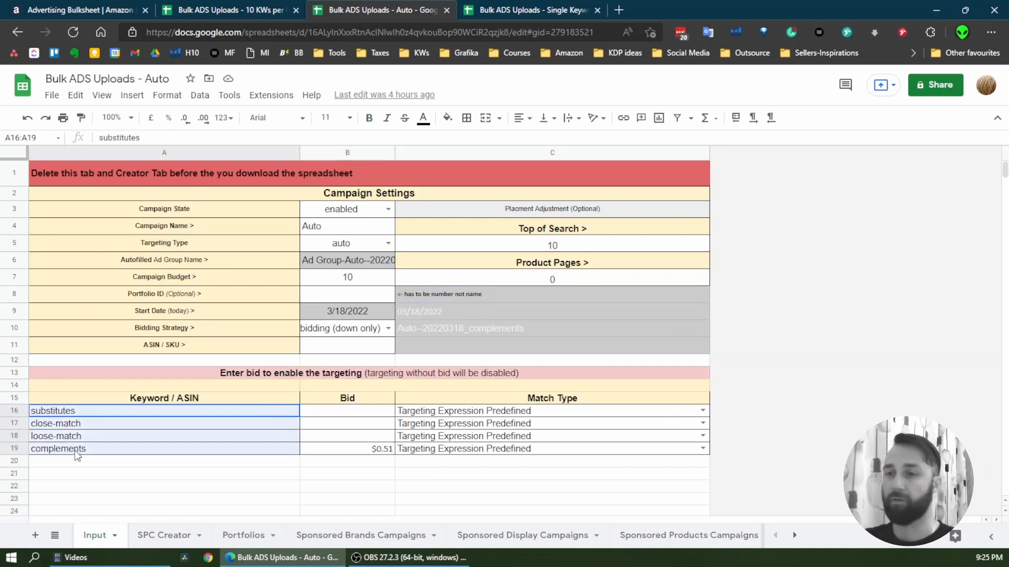
{"action": "left_click", "coordinate": [376, 451]}
{"action": "key", "text": "Delete"}
{"action": "left_click", "coordinate": [332, 472]}
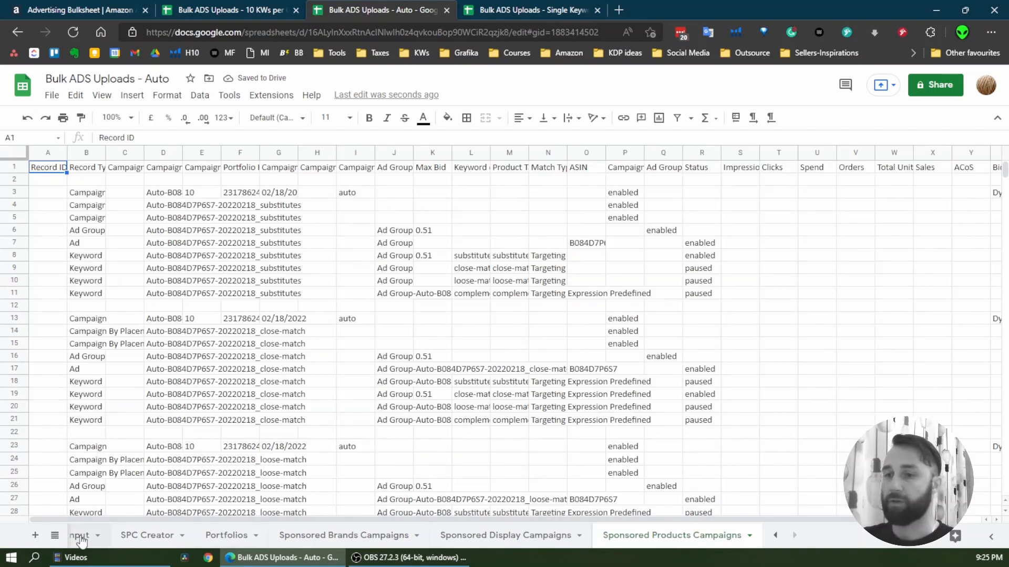
Clear the contents of rows 2 to 937 on Sponsored Products Campaigns and return to the Input sheet
{"action": "left_click", "coordinate": [78, 537]}
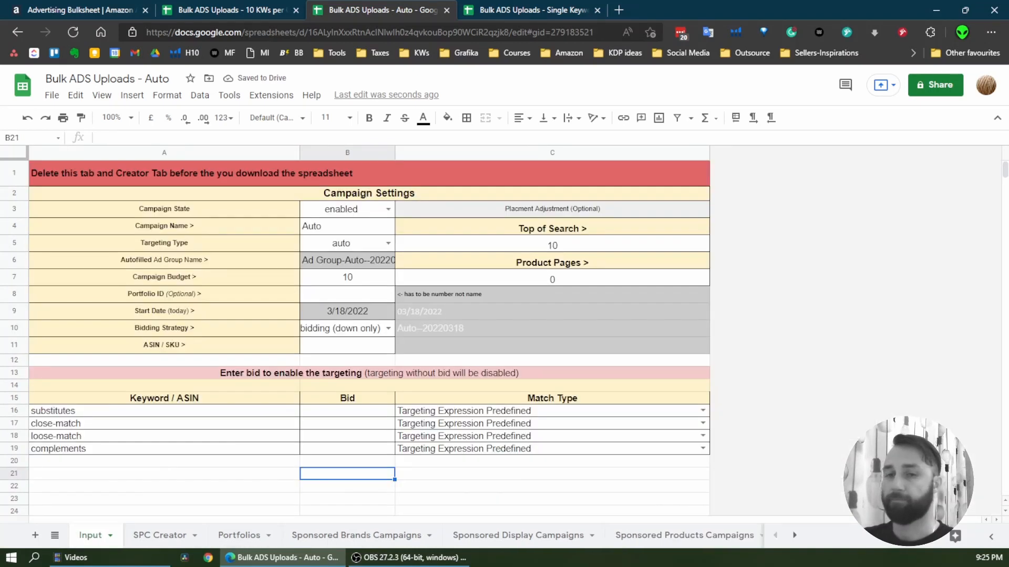
{"action": "left_click", "coordinate": [664, 535]}
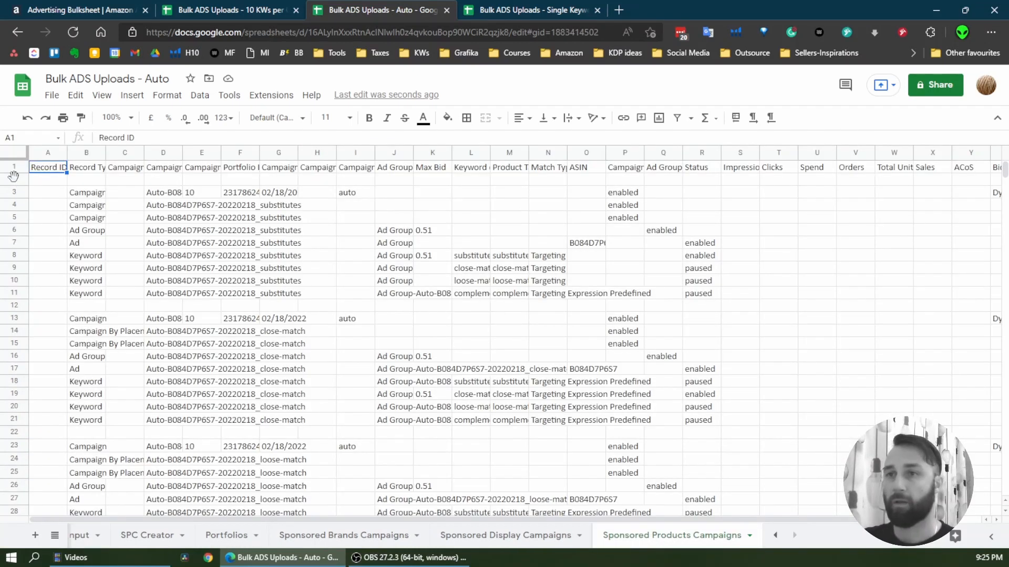
{"action": "left_click", "coordinate": [13, 175]}
{"action": "scroll", "coordinate": [217, 353], "scroll_direction": "down", "scroll_amount": 10}
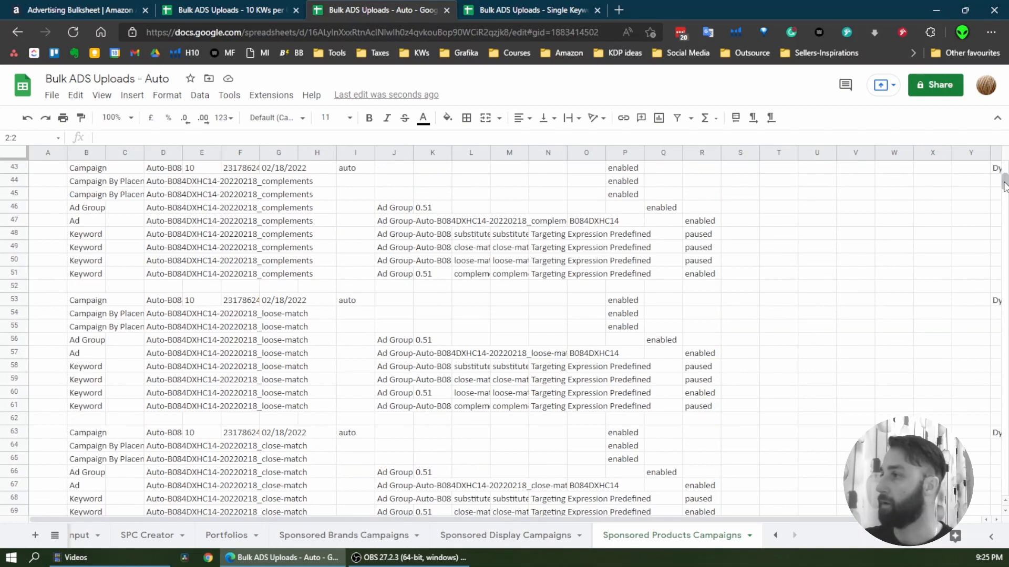
{"action": "left_click_drag", "start_coordinate": [1004, 184], "coordinate": [977, 456]}
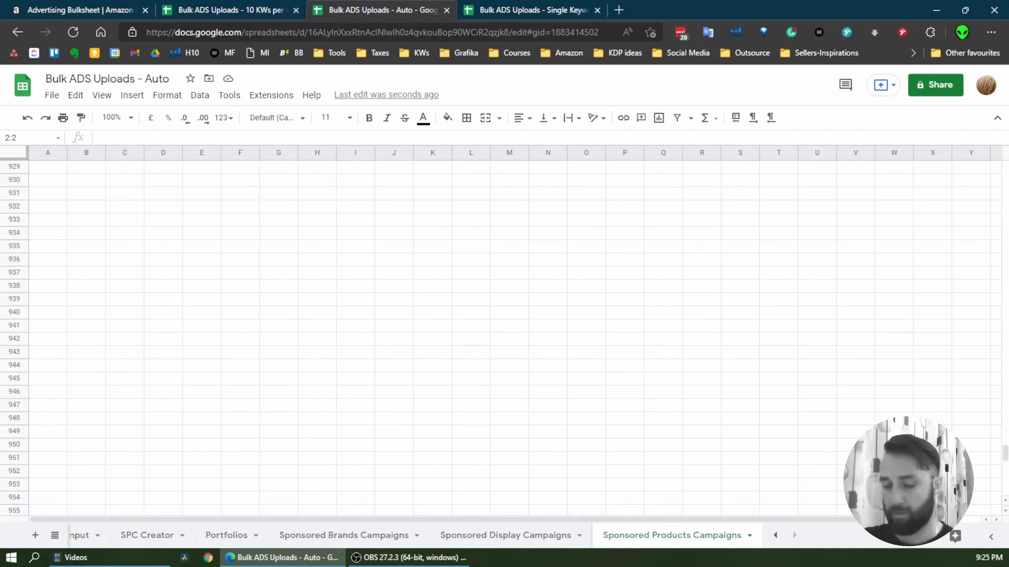
{"action": "left_click", "coordinate": [14, 272], "text": "shift"}
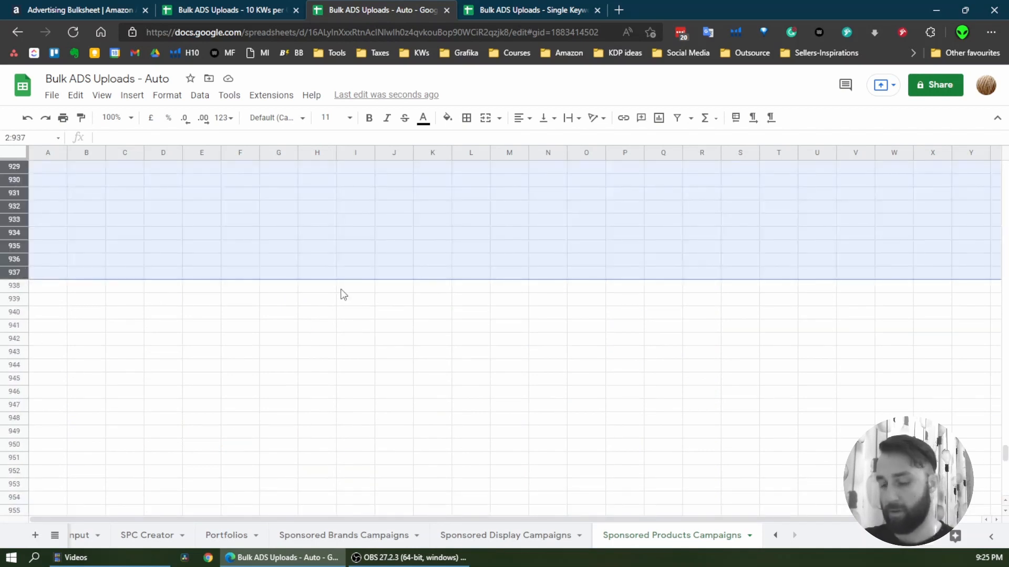
{"action": "left_click_drag", "start_coordinate": [1005, 453], "coordinate": [1004, 173]}
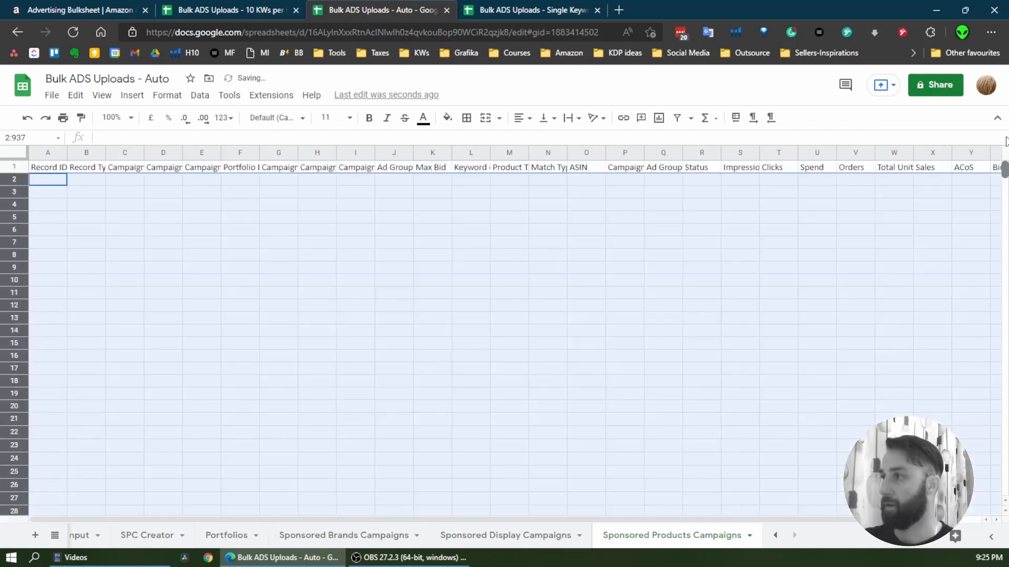
{"action": "left_click", "coordinate": [83, 535]}
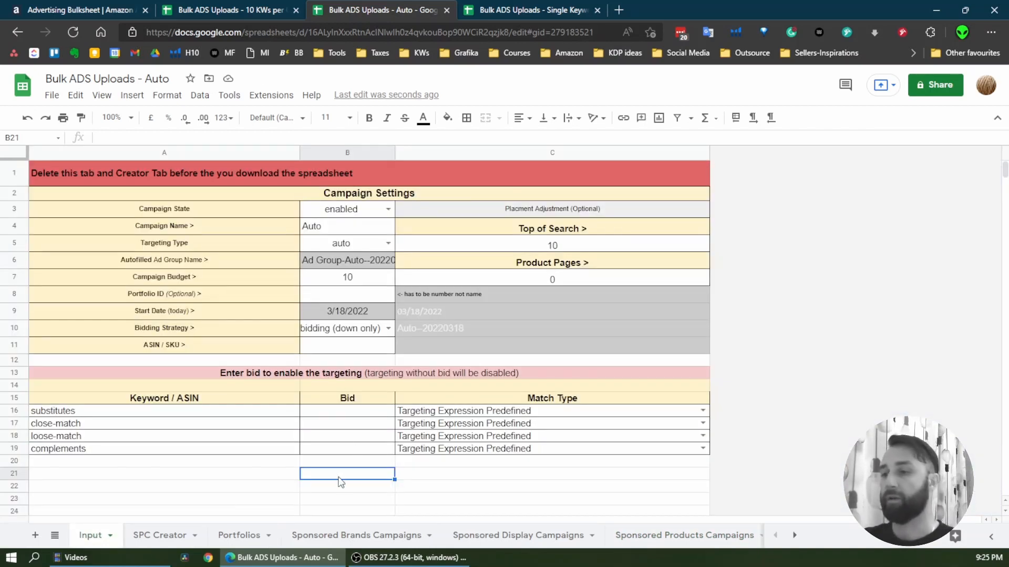
Set the ASIN / SKU of the auto campaign to "asin 123" in B11
{"action": "left_click", "coordinate": [371, 465]}
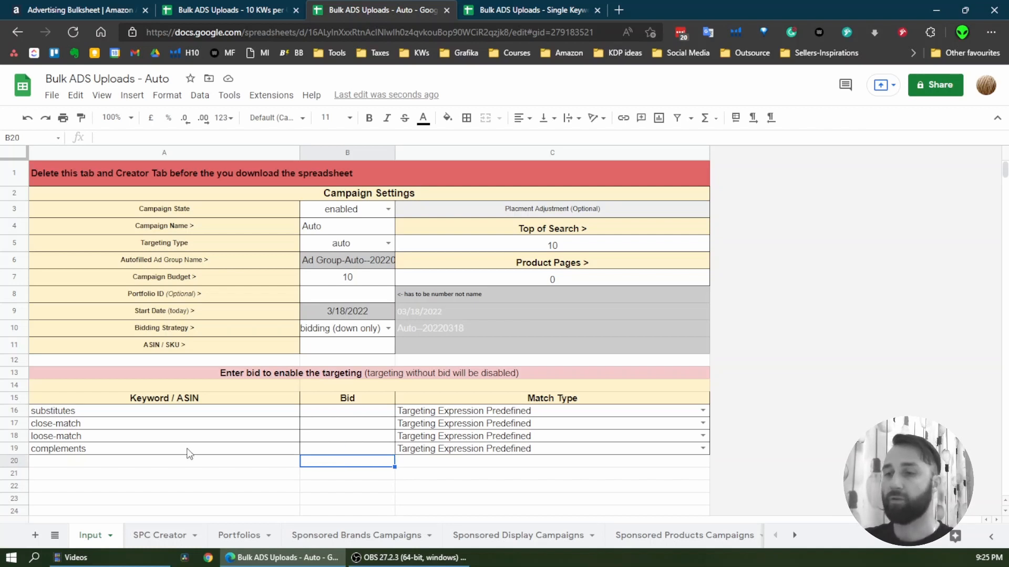
{"action": "left_click_drag", "start_coordinate": [189, 454], "coordinate": [193, 413]}
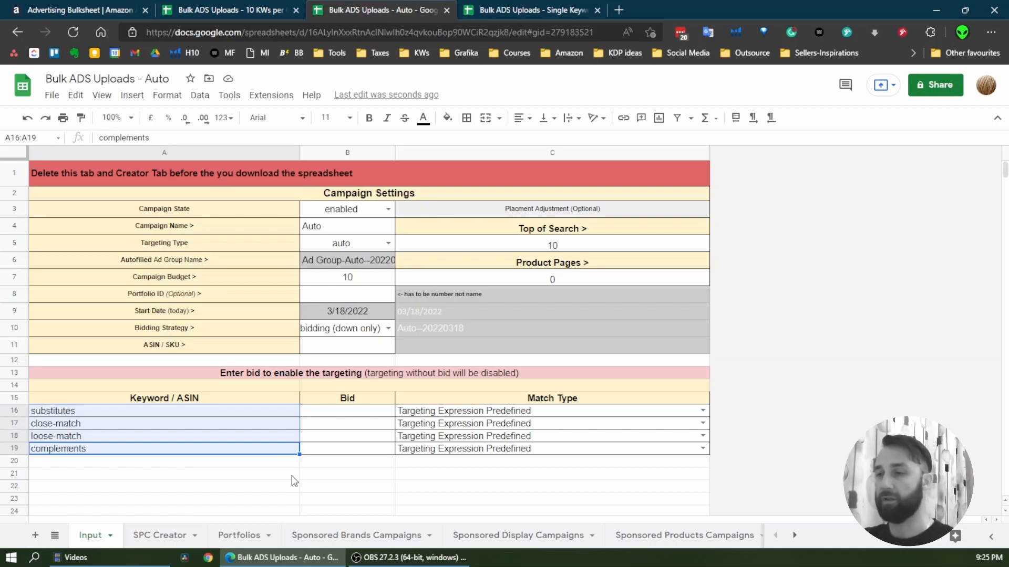
{"action": "left_click", "coordinate": [362, 348]}
{"action": "type", "text": "a"}
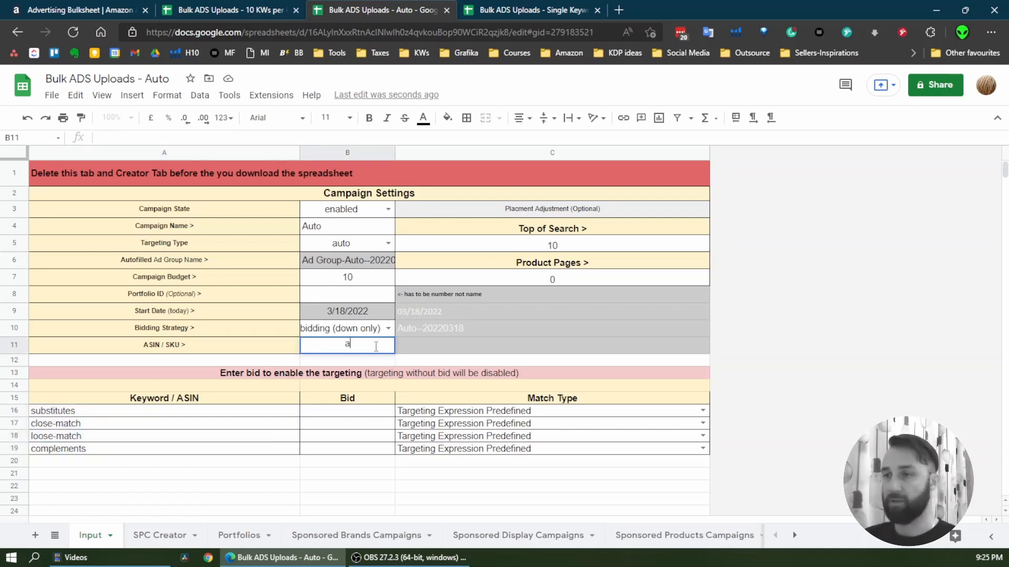
{"action": "type", "text": "sin 123"}
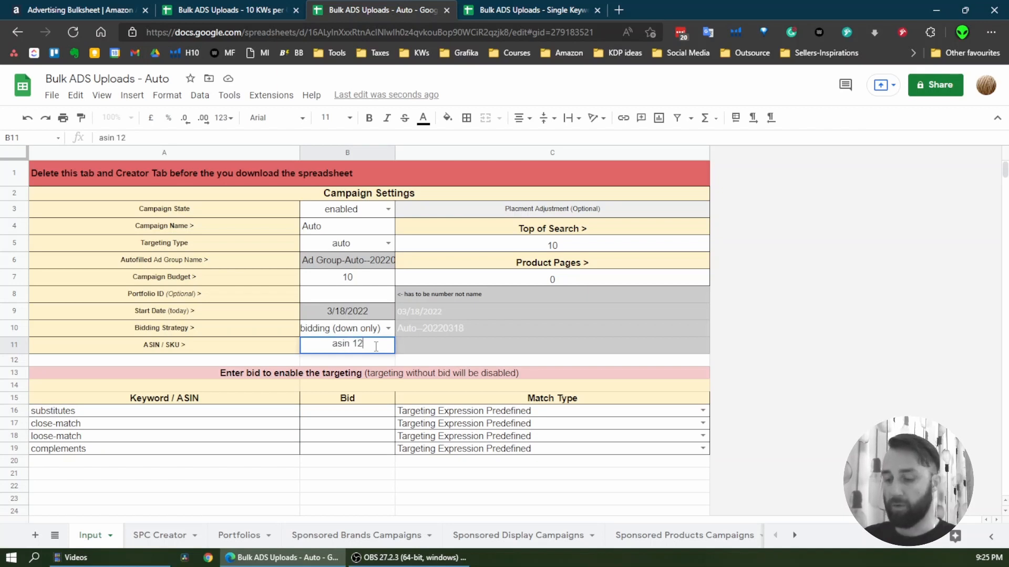
{"action": "left_click", "coordinate": [366, 280]}
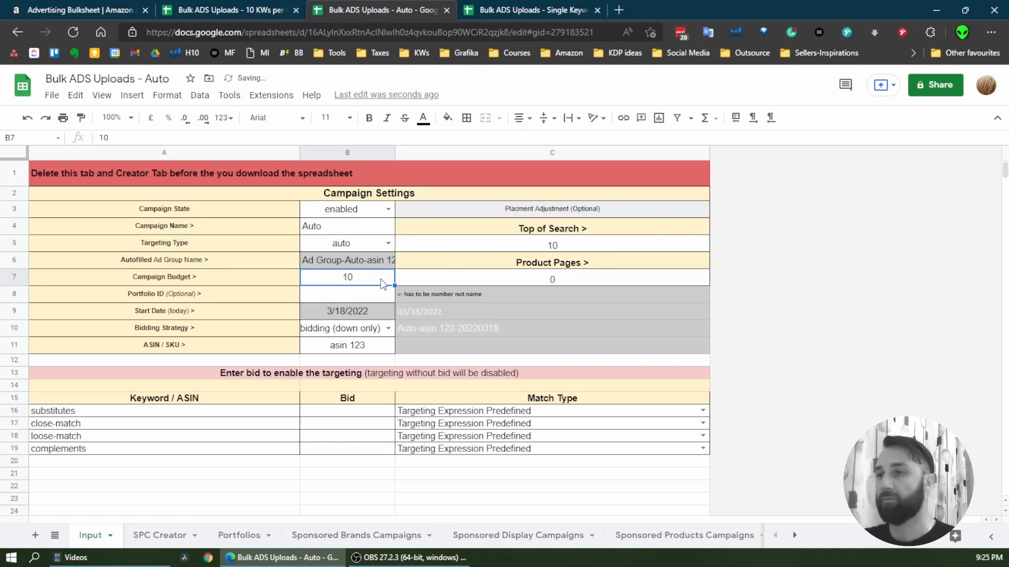
Check the campaign name and its building formula in C10, and set the substitutes bid to 0.25
{"action": "left_click", "coordinate": [355, 226]}
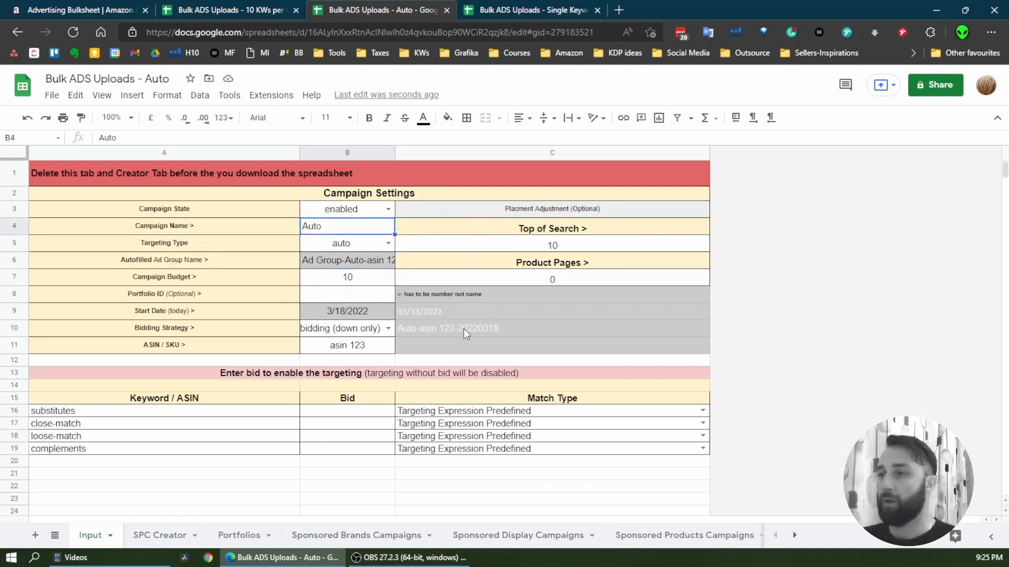
{"action": "left_click", "coordinate": [419, 333]}
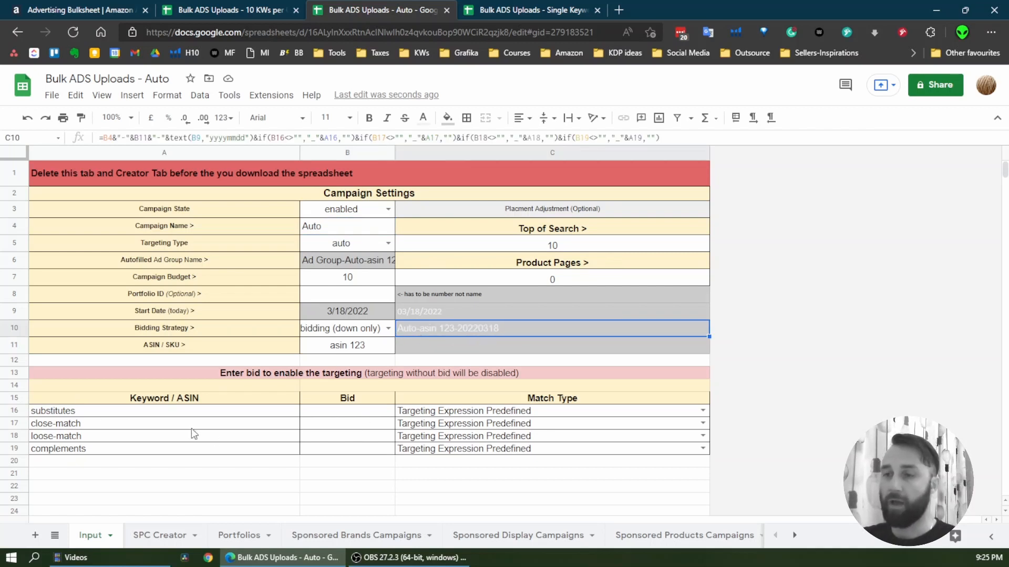
{"action": "left_click", "coordinate": [66, 414]}
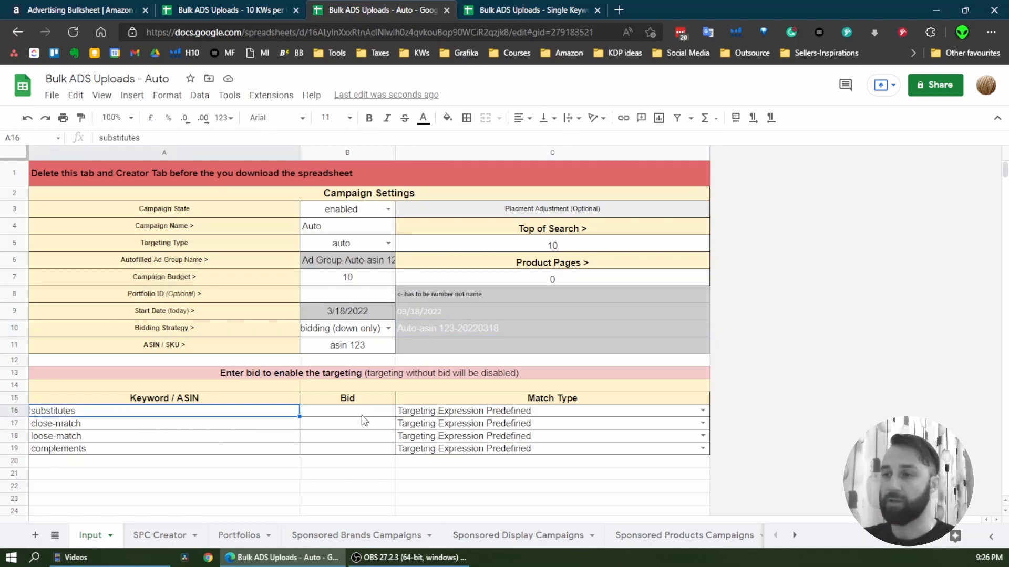
{"action": "left_click", "coordinate": [365, 413]}
{"action": "type", "text": "0.25"}
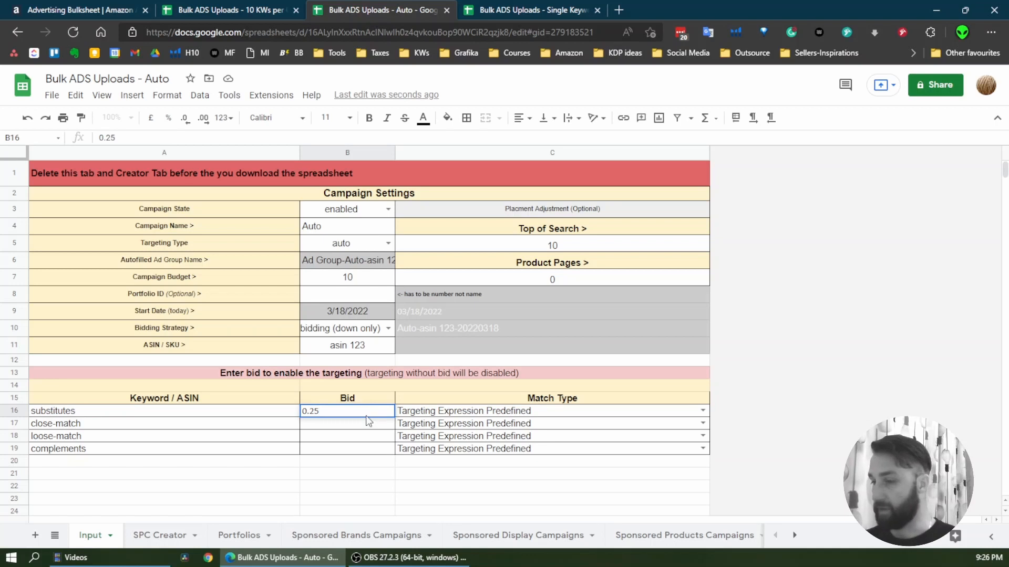
{"action": "key", "text": "Return"}
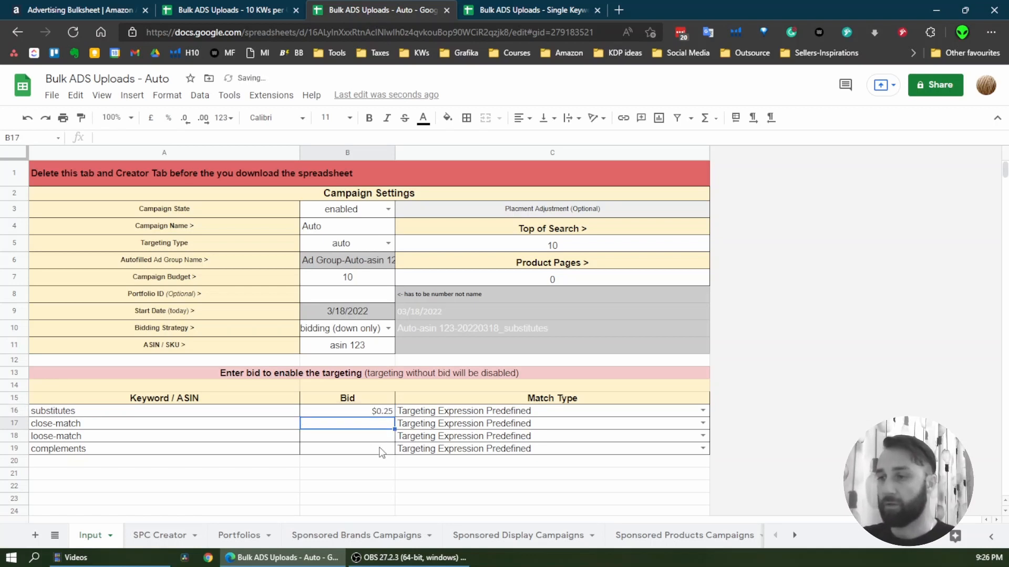
{"action": "left_click_drag", "start_coordinate": [381, 449], "coordinate": [385, 428]}
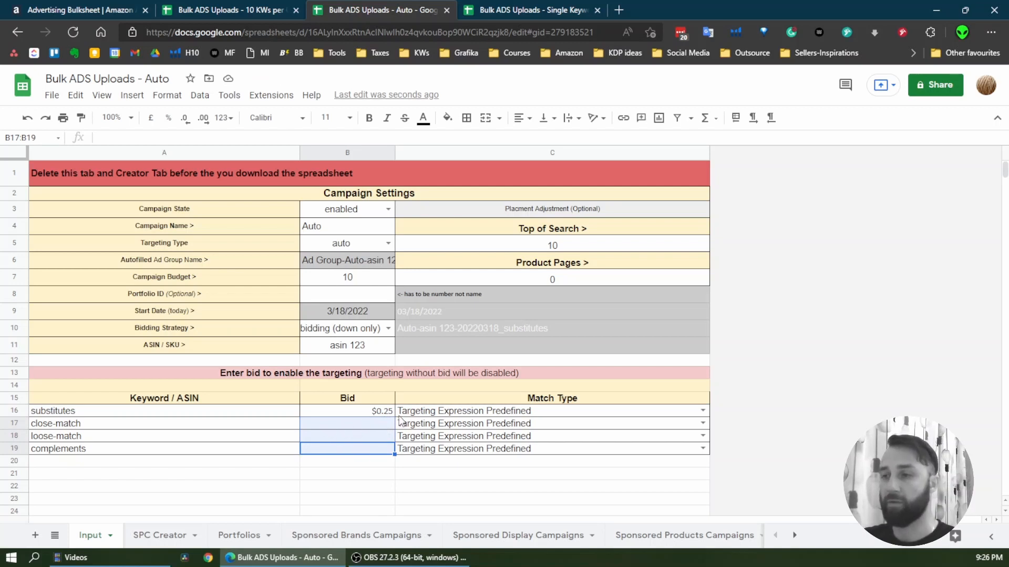
{"action": "left_click_drag", "start_coordinate": [135, 414], "coordinate": [457, 415]}
{"action": "left_click", "coordinate": [359, 414]}
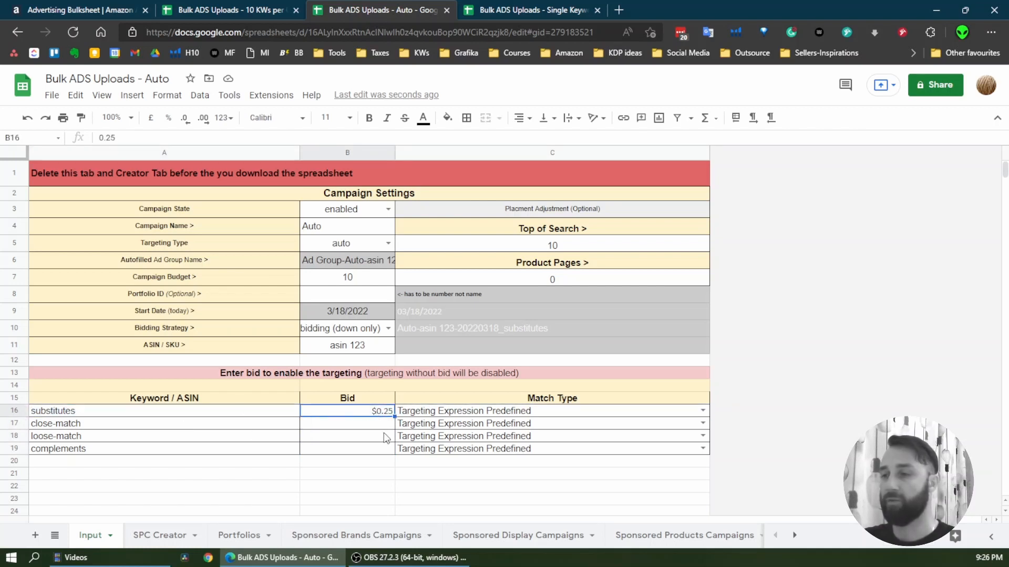
Examine the generated campaign names, bids and targeting statuses for the substitutes campaign on the SPC Creator sheet
{"action": "left_click_drag", "start_coordinate": [381, 423], "coordinate": [187, 439]}
{"action": "left_click", "coordinate": [167, 537]}
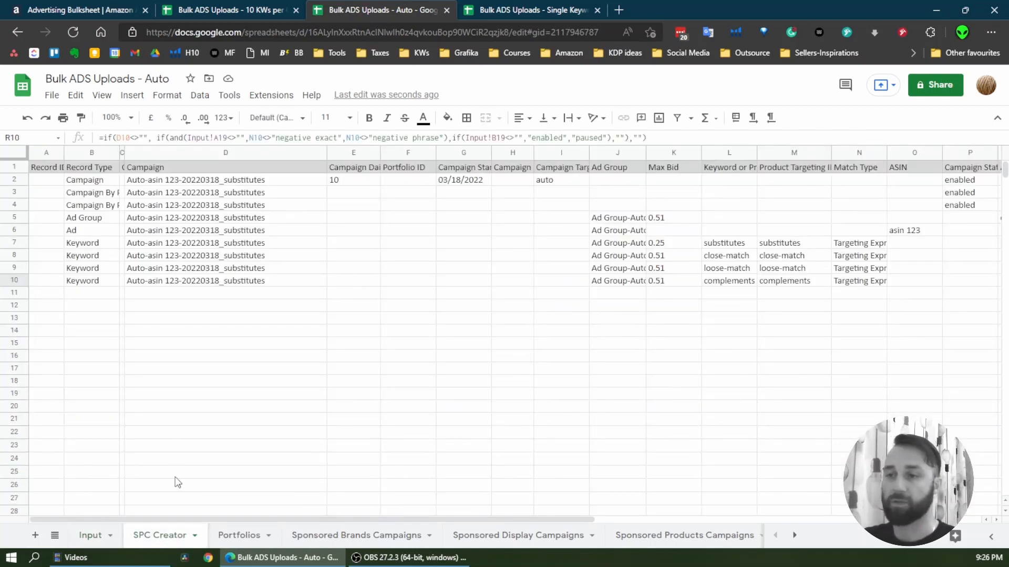
{"action": "mouse_move", "coordinate": [183, 520]}
{"action": "left_mouse_down"}
{"action": "mouse_move", "coordinate": [258, 522]}
{"action": "mouse_move", "coordinate": [183, 522]}
{"action": "left_mouse_up"}
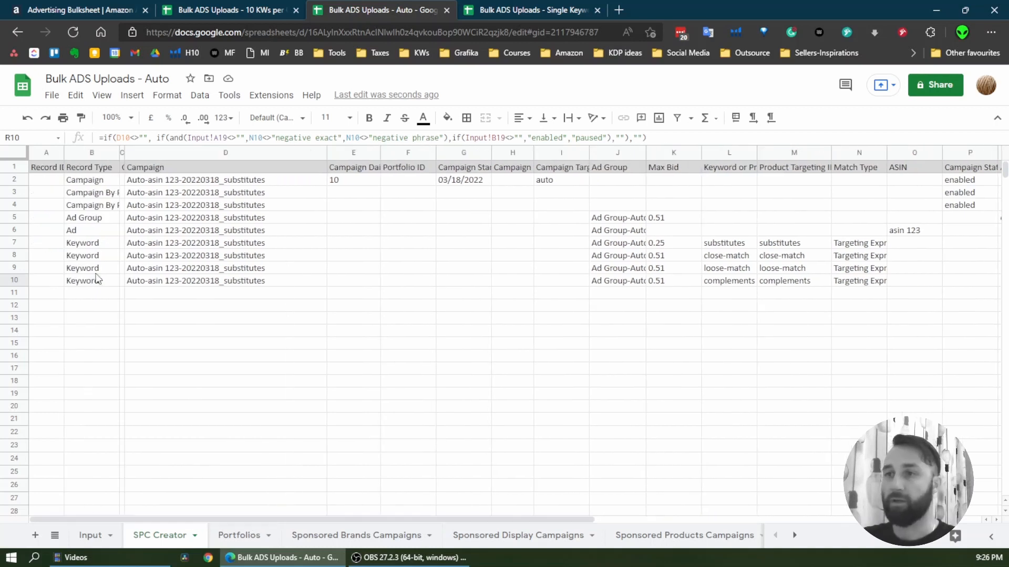
{"action": "left_click_drag", "start_coordinate": [182, 190], "coordinate": [463, 268]}
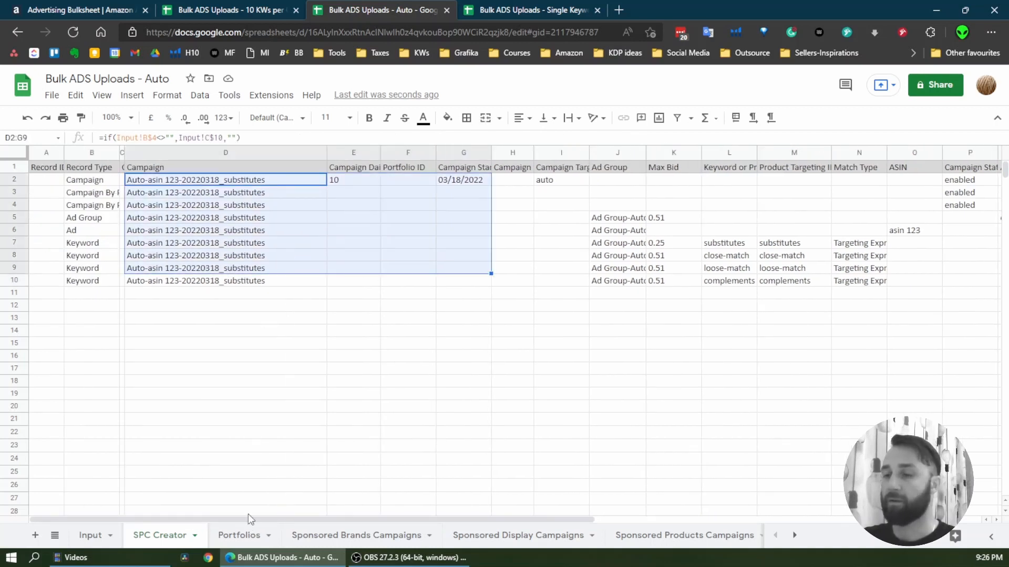
{"action": "left_click_drag", "start_coordinate": [93, 248], "coordinate": [917, 282]}
{"action": "left_click_drag", "start_coordinate": [515, 519], "coordinate": [815, 517]}
{"action": "left_click", "coordinate": [574, 248]}
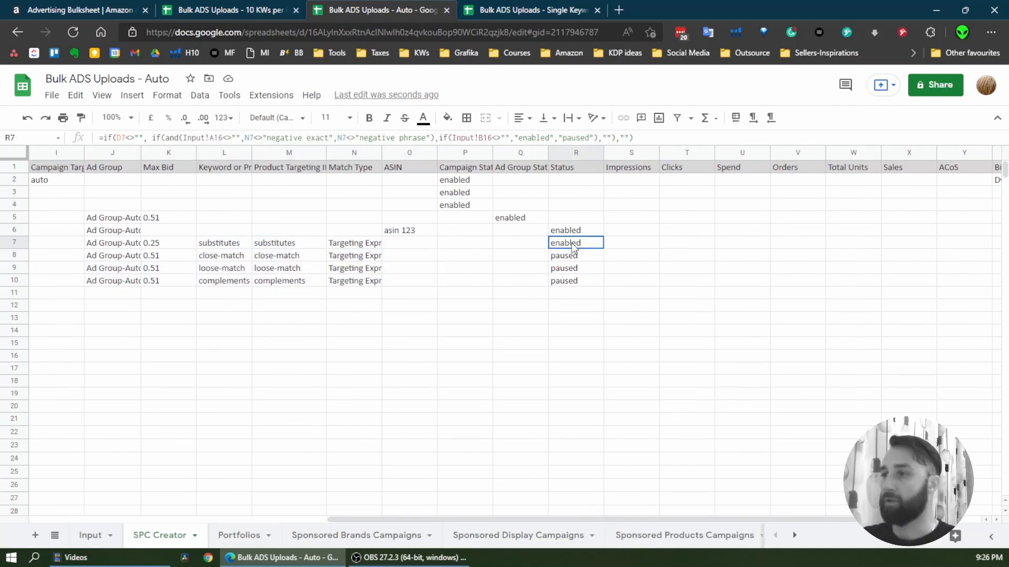
{"action": "left_click_drag", "start_coordinate": [577, 259], "coordinate": [580, 291]}
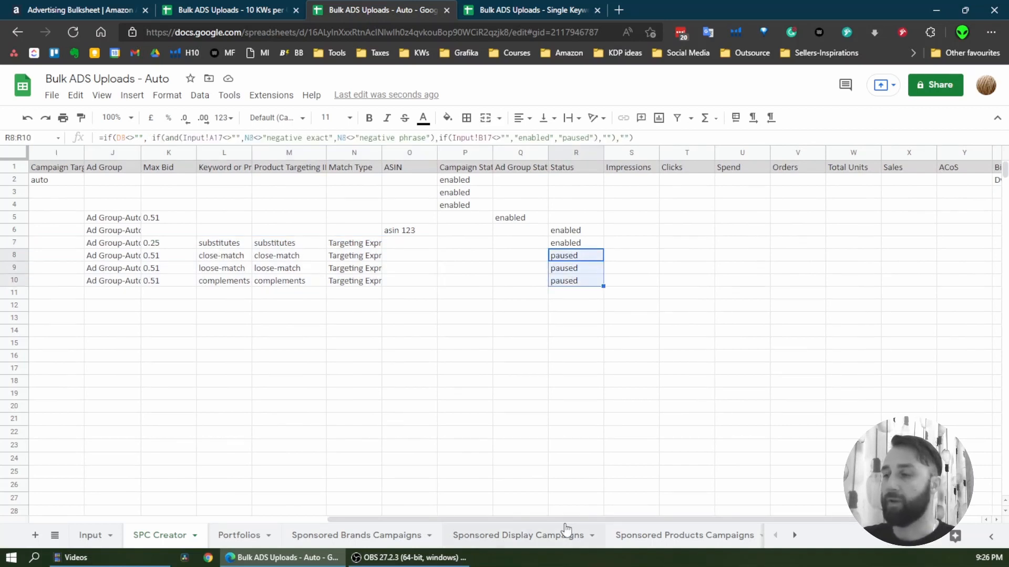
{"action": "left_click_drag", "start_coordinate": [566, 519], "coordinate": [95, 533]}
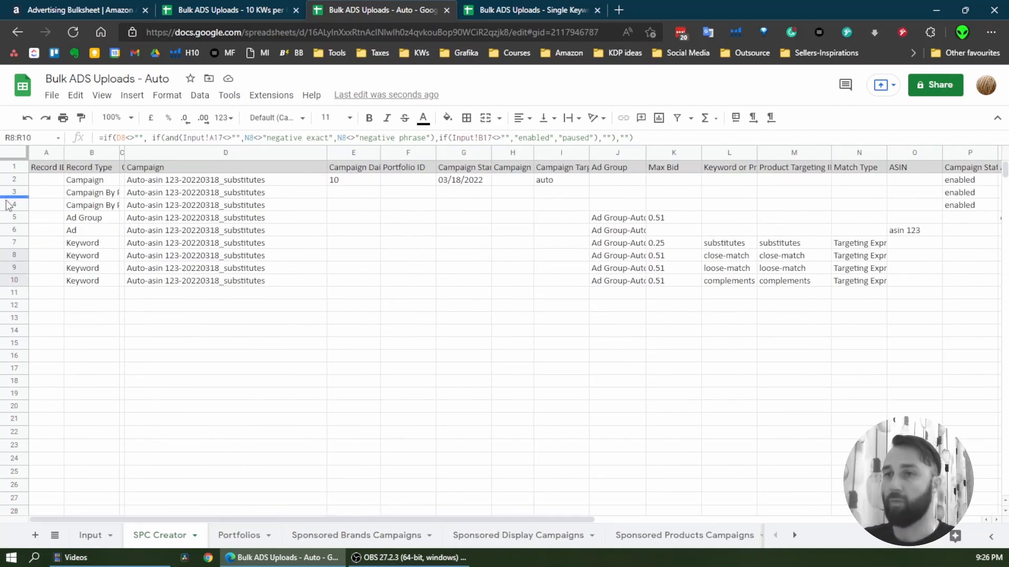
Copy rows 2 to 10 of SPC Creator and paste them as values only at A2 of Sponsored Products Campaigns
{"action": "left_click_drag", "start_coordinate": [15, 181], "coordinate": [14, 281]}
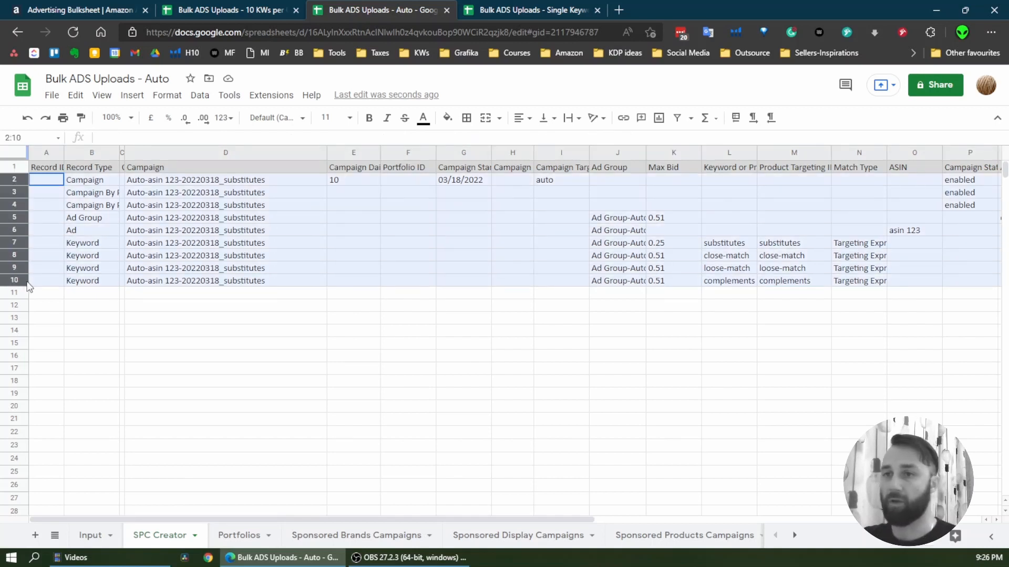
{"action": "key", "text": "ctrl+c"}
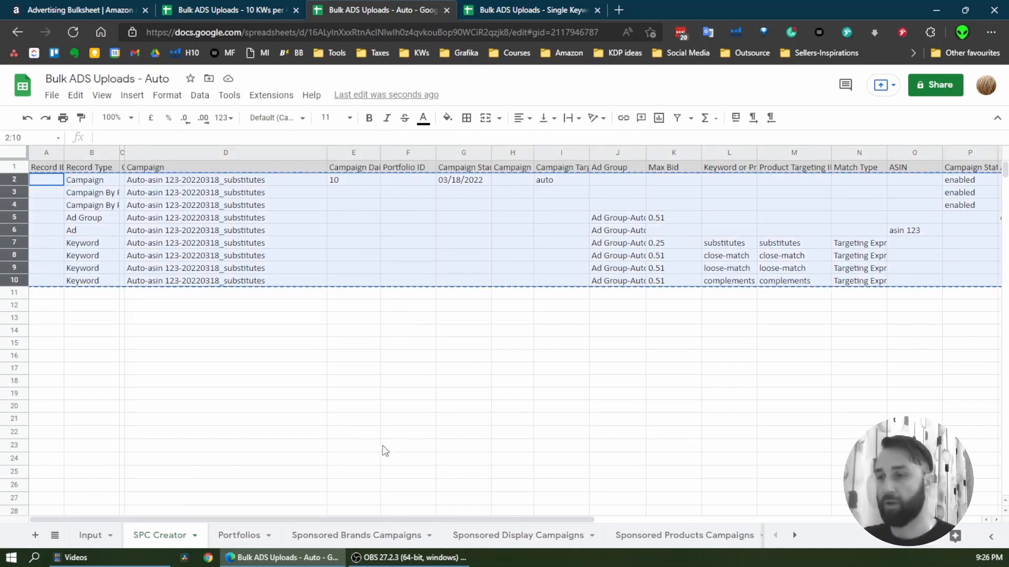
{"action": "left_click", "coordinate": [685, 535]}
{"action": "left_click", "coordinate": [53, 187]}
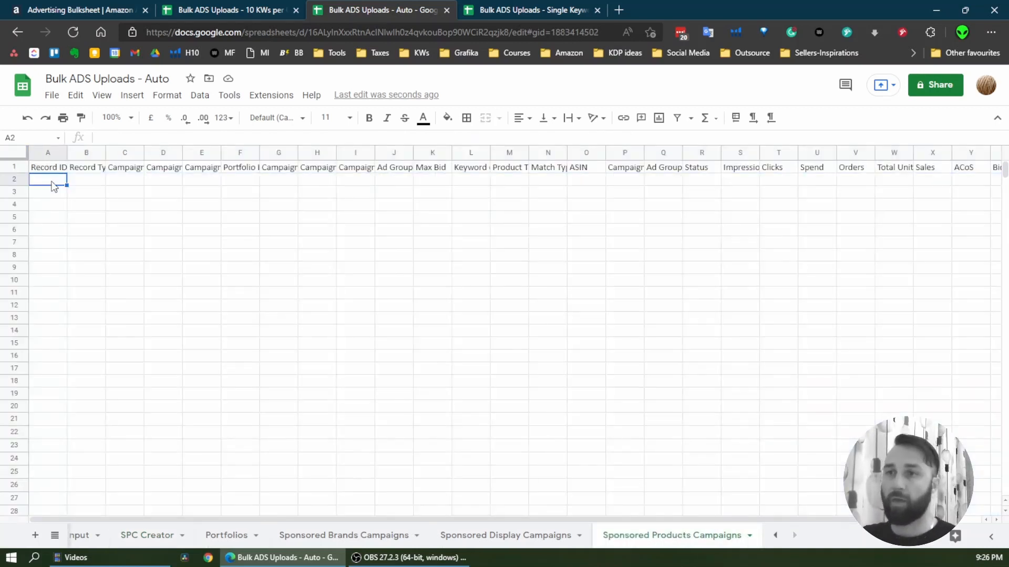
{"action": "right_click", "coordinate": [53, 185]}
{"action": "mouse_move", "coordinate": [135, 248]}
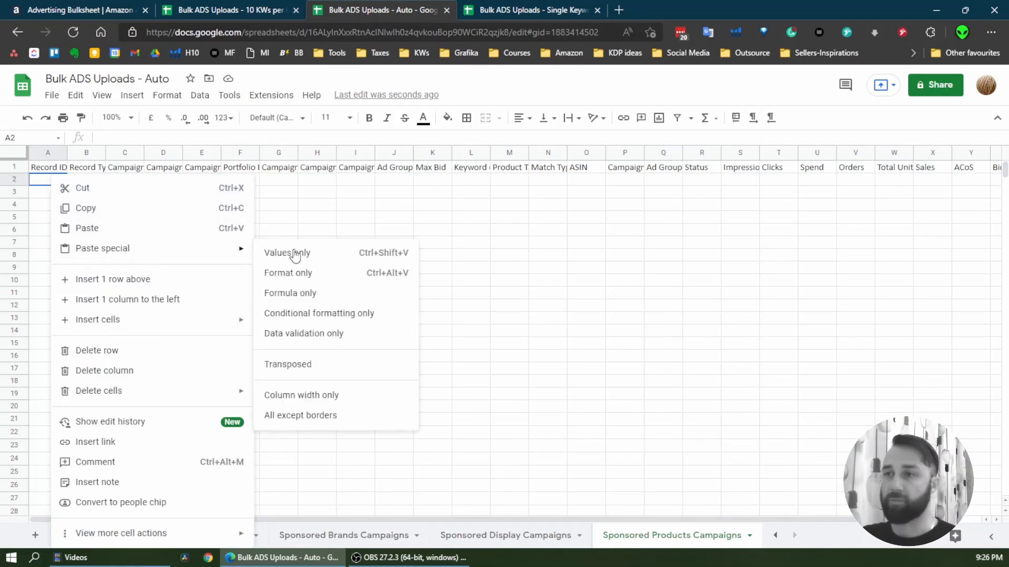
{"action": "left_click", "coordinate": [329, 254]}
On the Input sheet, clear the substitutes bid in B16 and set the close-match bid in B17 to 0.3
{"action": "left_click", "coordinate": [80, 536]}
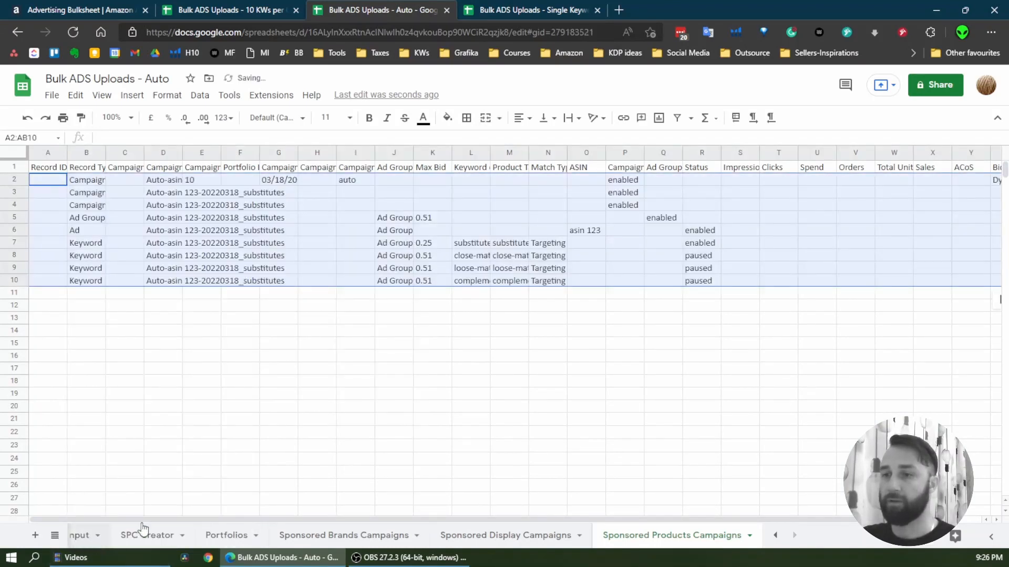
{"action": "left_click", "coordinate": [383, 413]}
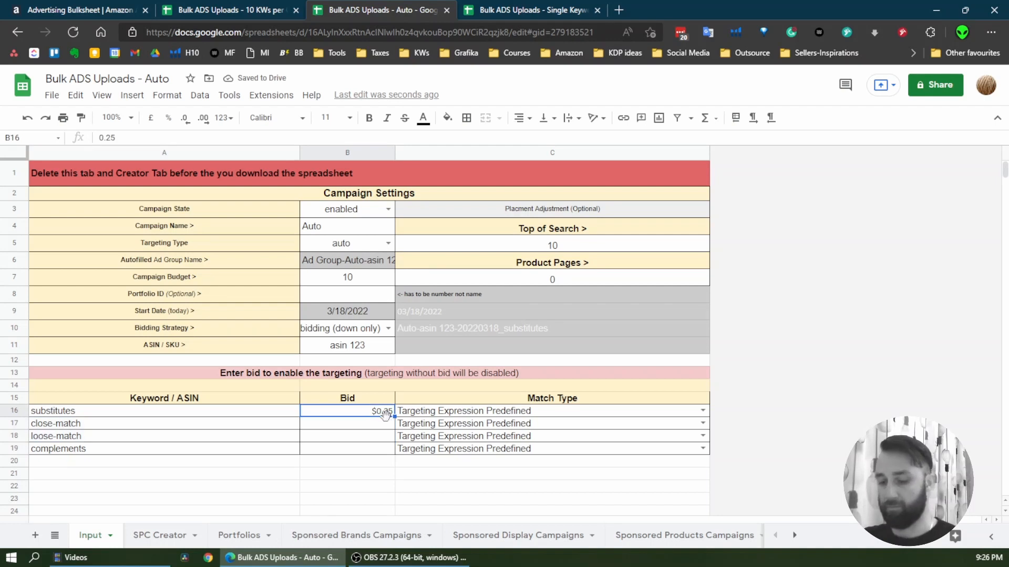
{"action": "key", "text": "Delete"}
{"action": "left_click", "coordinate": [389, 426]}
{"action": "type", "text": "0"}
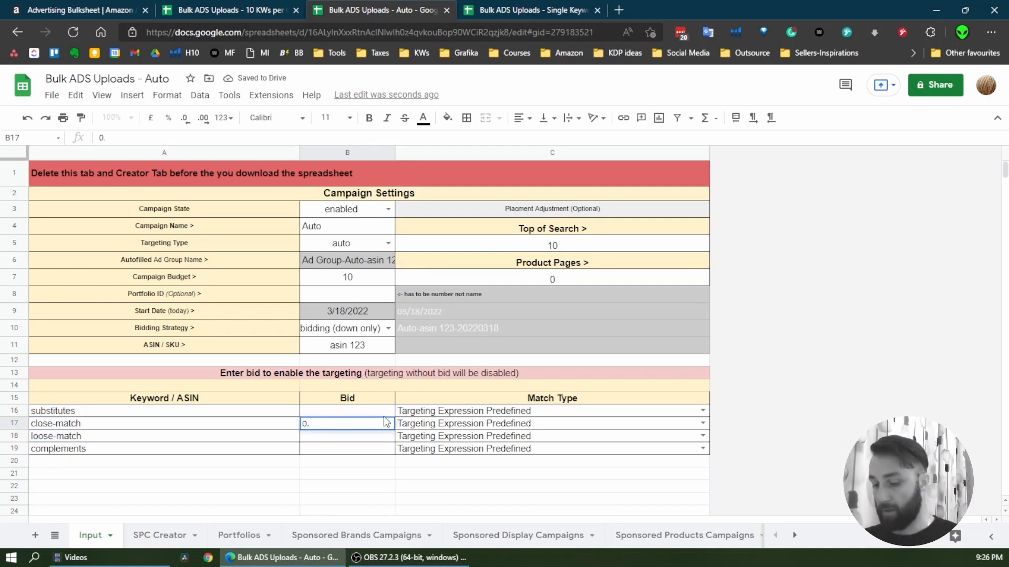
{"action": "type", "text": ".3"}
{"action": "key", "text": "Return"}
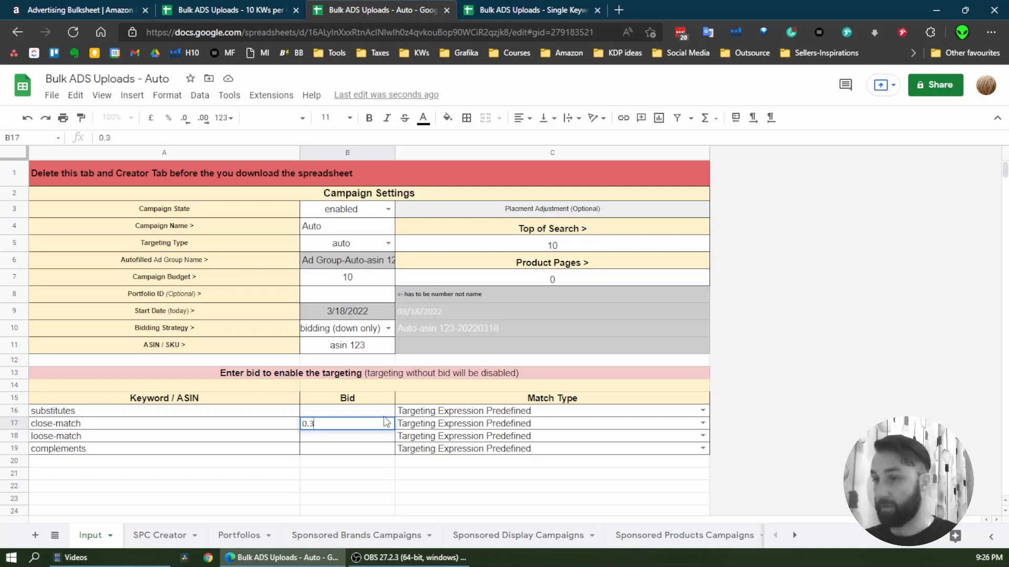
Check the close-match row's status and max bid against the other targeting types on the SPC Creator sheet
{"action": "left_click", "coordinate": [144, 537]}
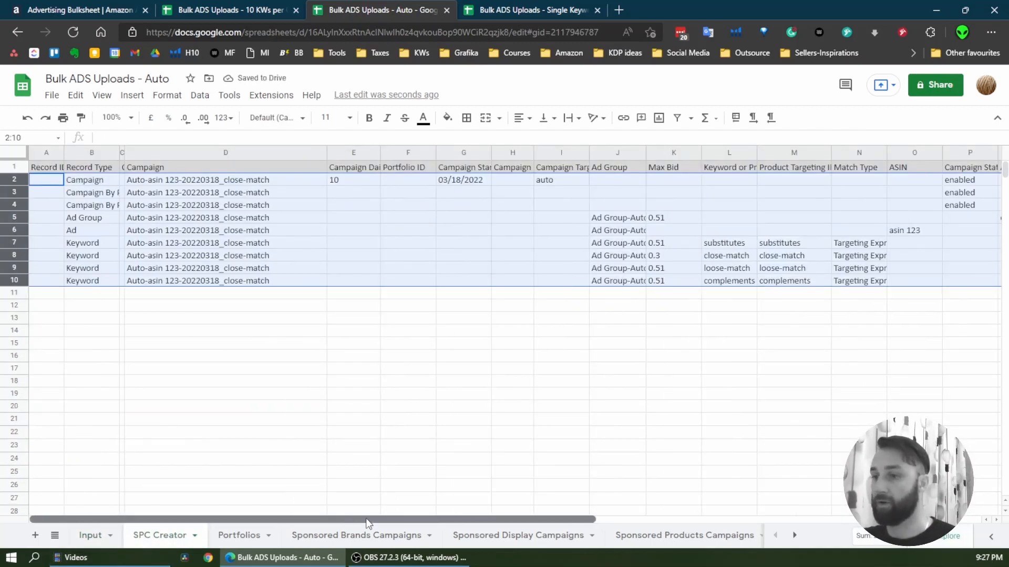
{"action": "left_click_drag", "start_coordinate": [366, 518], "coordinate": [595, 517]}
{"action": "left_click", "coordinate": [516, 258]}
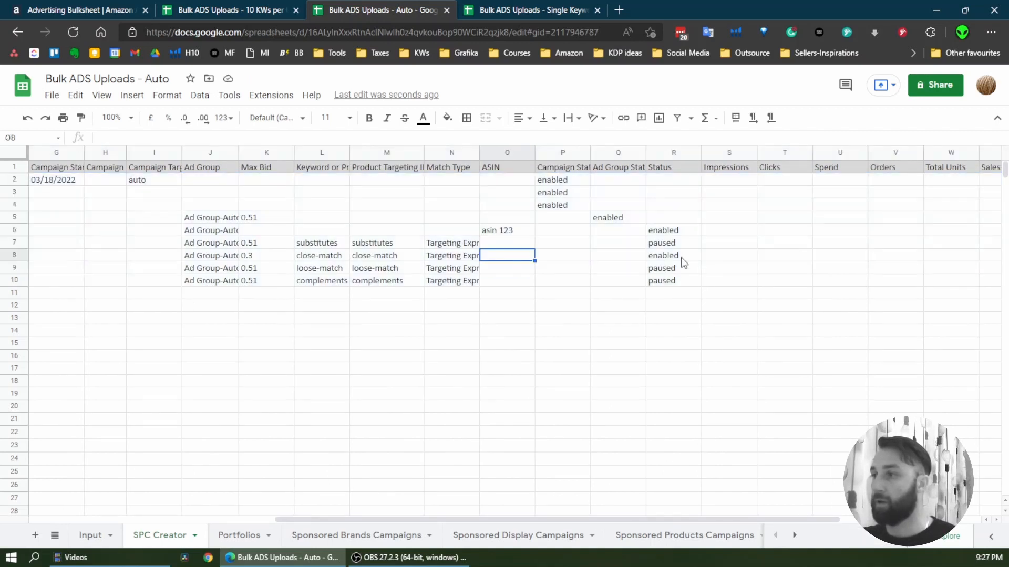
{"action": "left_click_drag", "start_coordinate": [680, 263], "coordinate": [331, 265]}
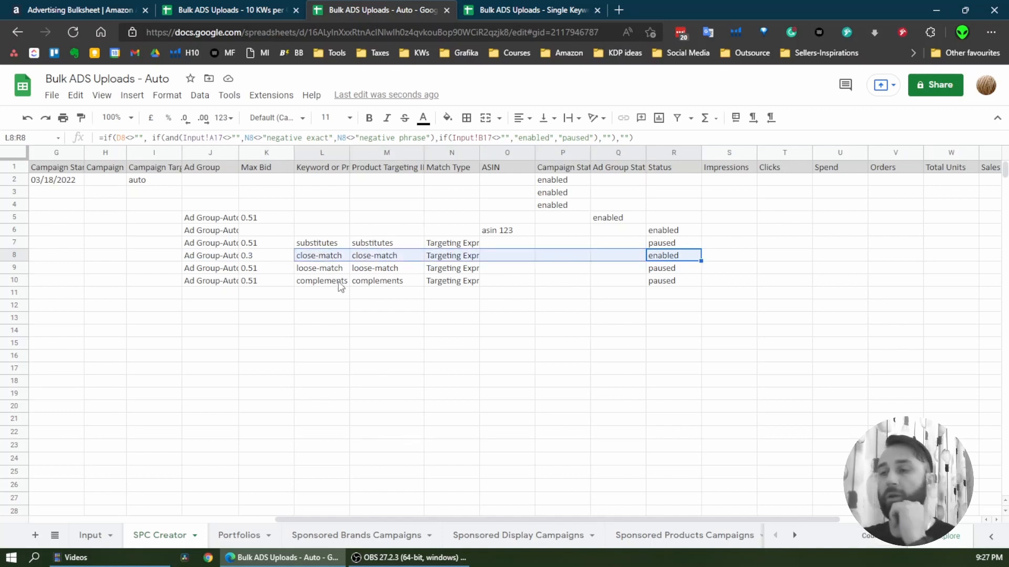
{"action": "left_click", "coordinate": [678, 258]}
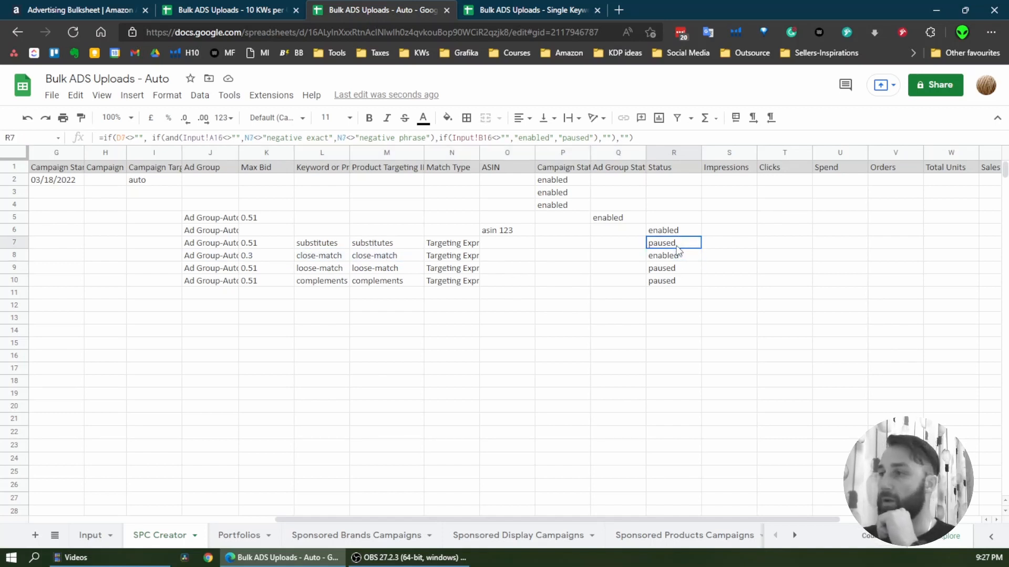
{"action": "left_click", "coordinate": [262, 259]}
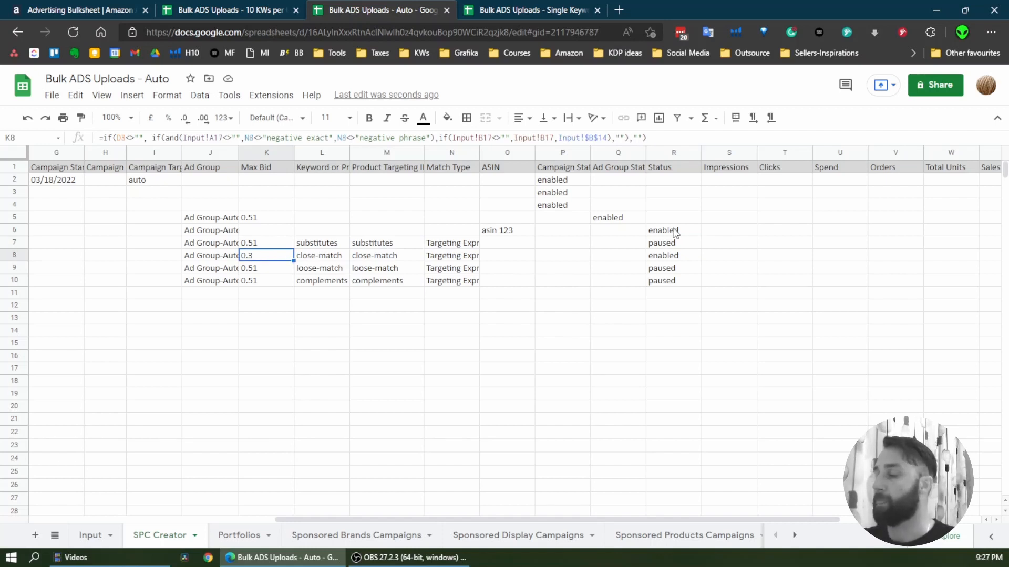
{"action": "left_click", "coordinate": [666, 244]}
{"action": "left_click", "coordinate": [675, 280]}
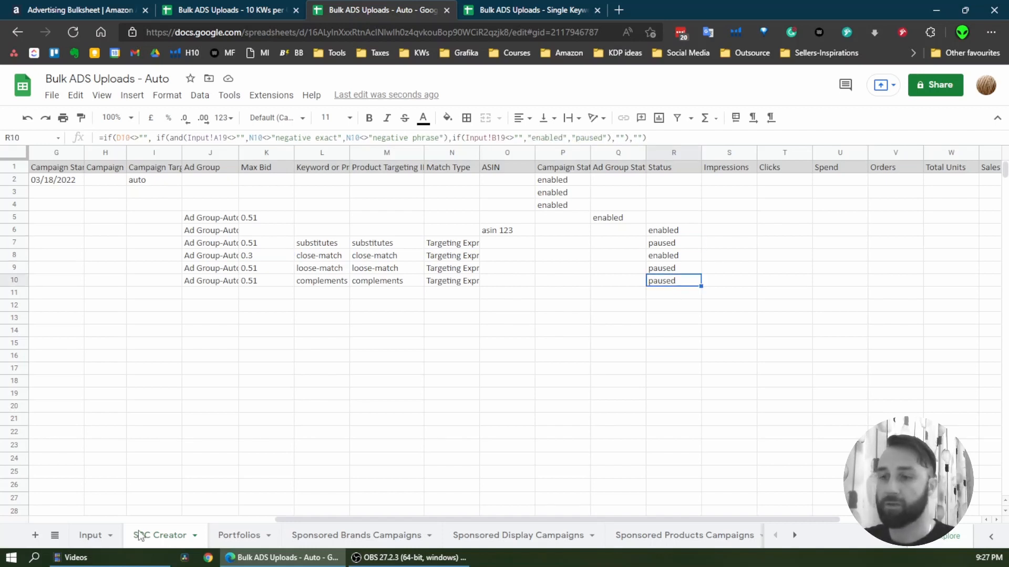
Change the text colour of the group level max bid row, A14:C14 on the Input sheet, to black
{"action": "left_click", "coordinate": [90, 535]}
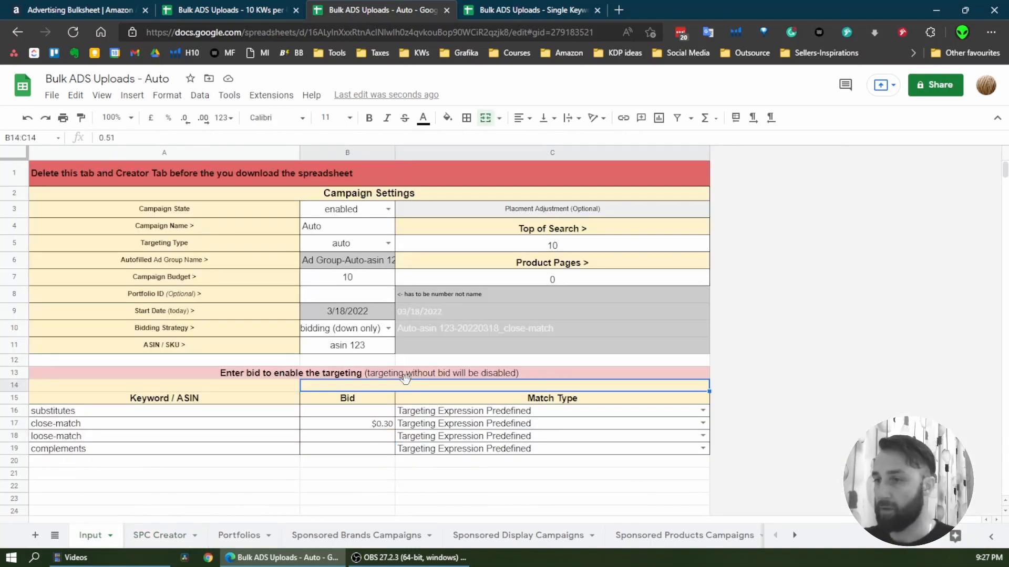
{"action": "left_click", "coordinate": [368, 388]}
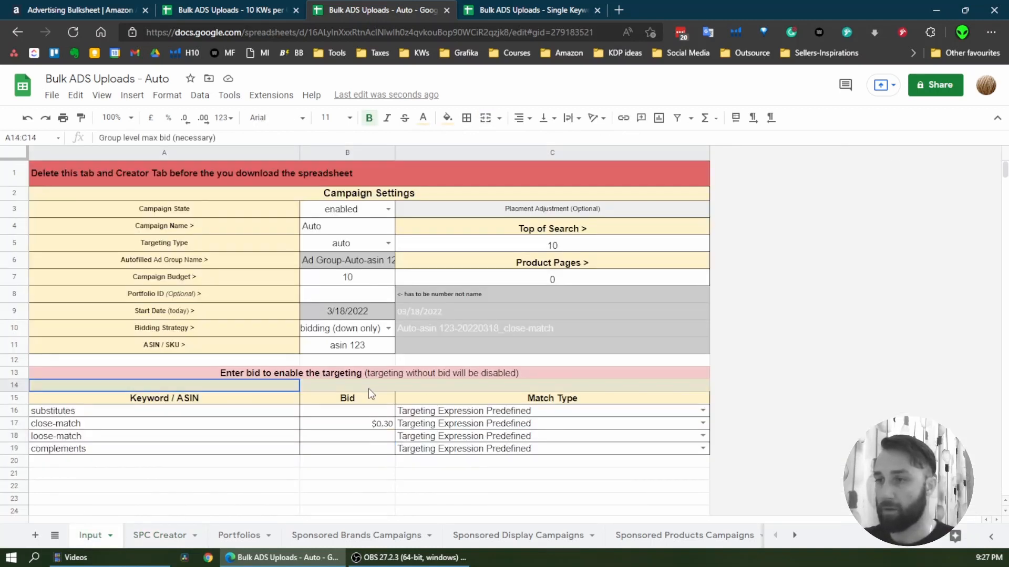
{"action": "left_click", "coordinate": [423, 117]}
{"action": "left_click", "coordinate": [428, 156]}
{"action": "left_click", "coordinate": [503, 385]}
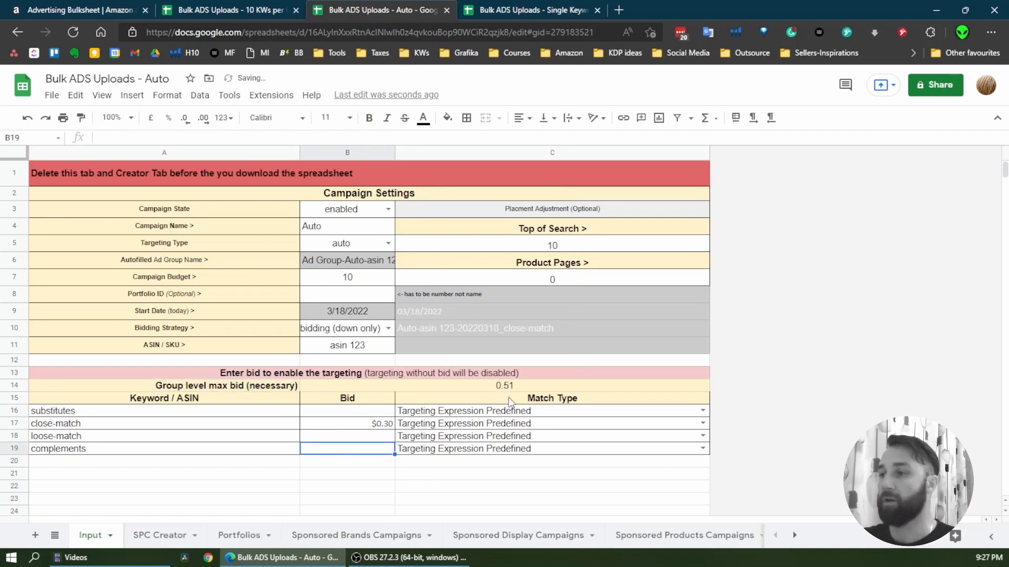
{"action": "left_click", "coordinate": [210, 388]}
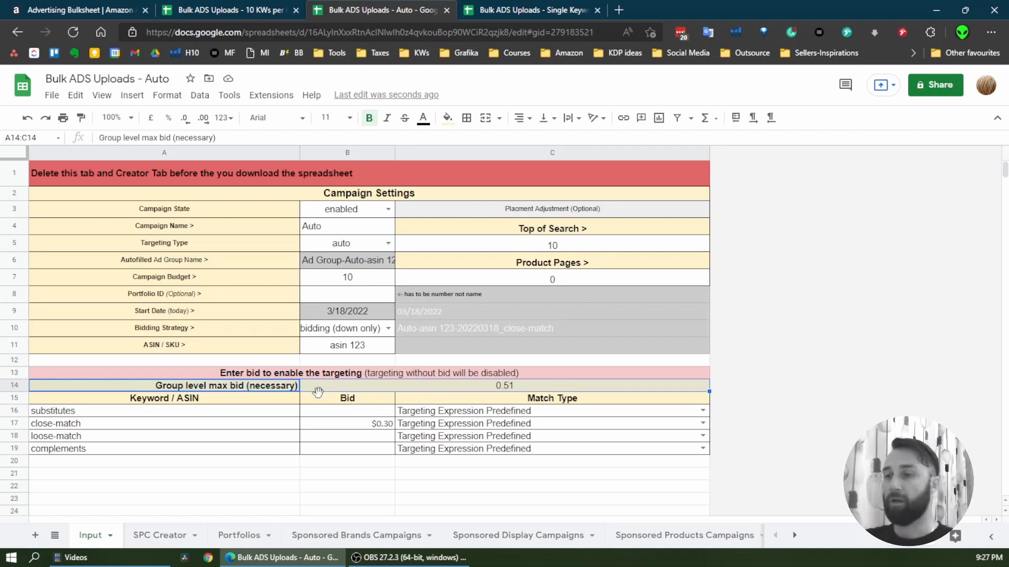
{"action": "left_click_drag", "start_coordinate": [367, 418], "coordinate": [364, 450]}
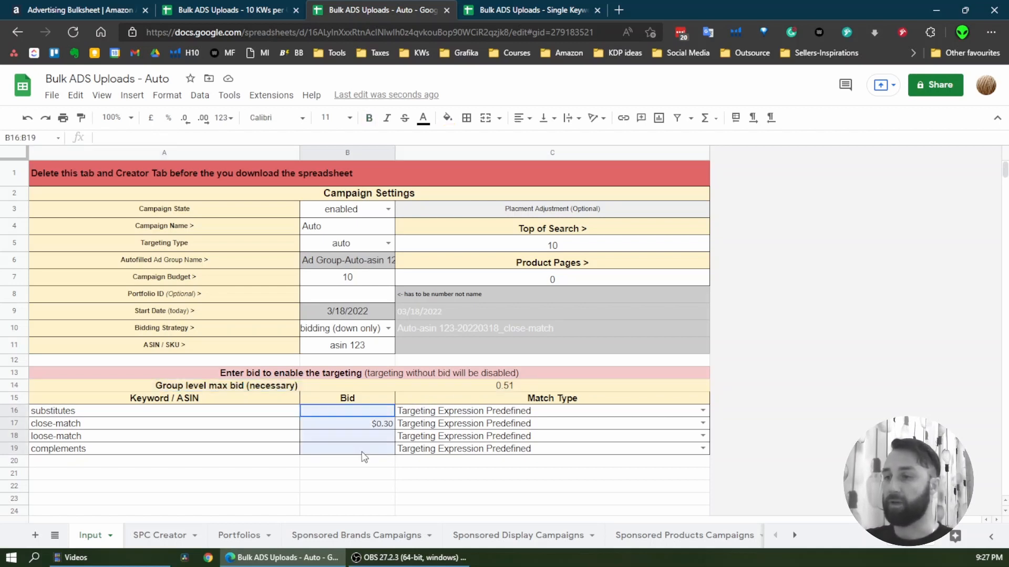
Copy the close-match rows 2 to 10 of SPC Creator and paste them as values only at A12 of Sponsored Products Campaigns
{"action": "left_click", "coordinate": [150, 541]}
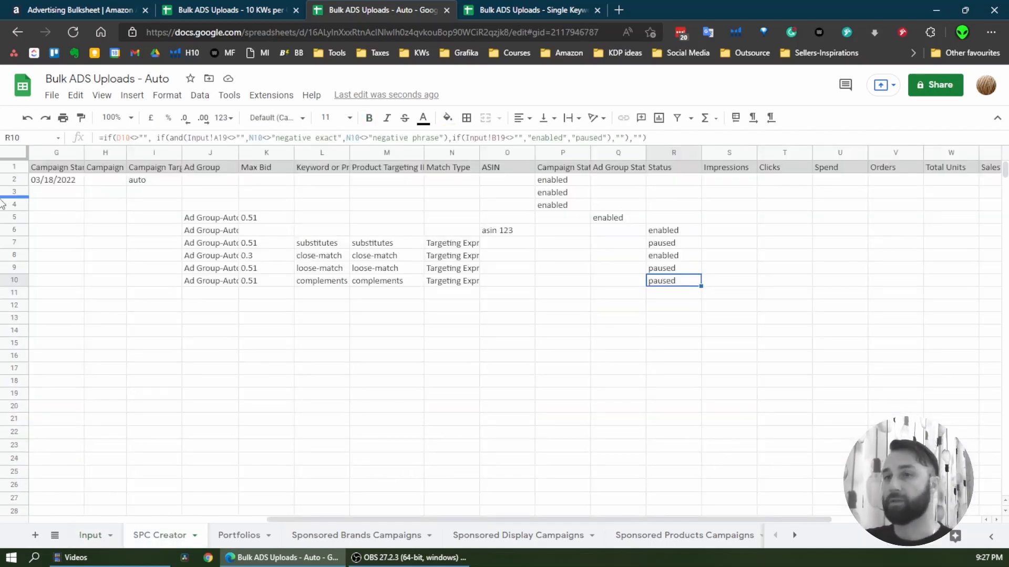
{"action": "left_click_drag", "start_coordinate": [371, 520], "coordinate": [135, 520]}
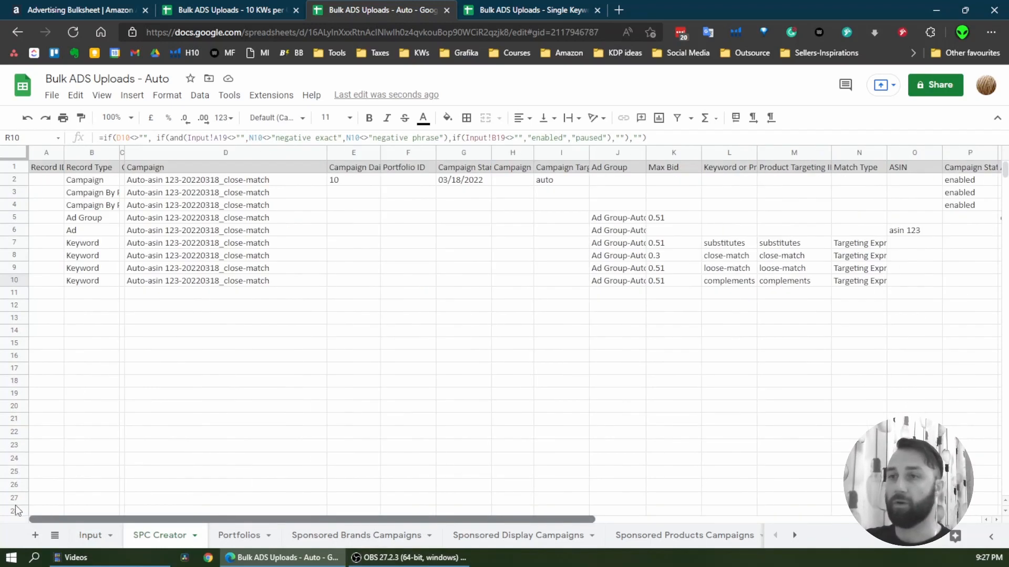
{"action": "left_click_drag", "start_coordinate": [14, 179], "coordinate": [14, 281]}
{"action": "left_click", "coordinate": [678, 536]}
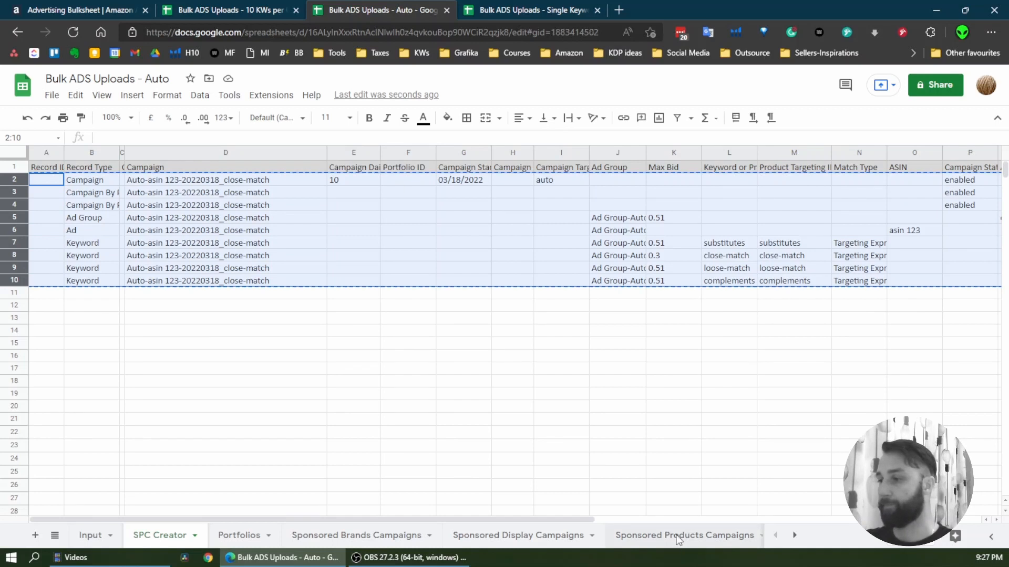
{"action": "left_click", "coordinate": [47, 308]}
{"action": "right_click", "coordinate": [47, 309]}
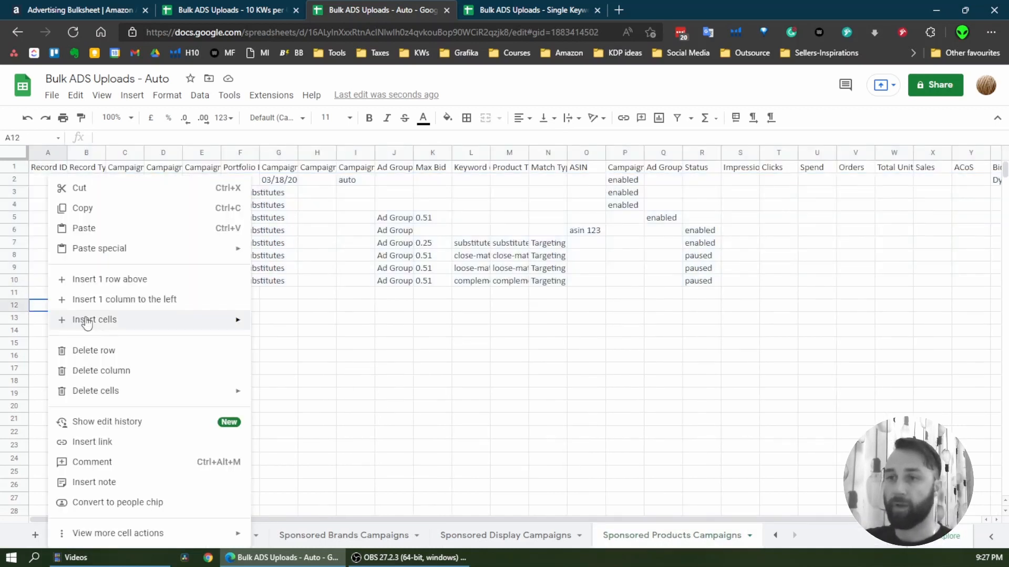
{"action": "mouse_move", "coordinate": [172, 260]}
{"action": "left_click", "coordinate": [351, 257]}
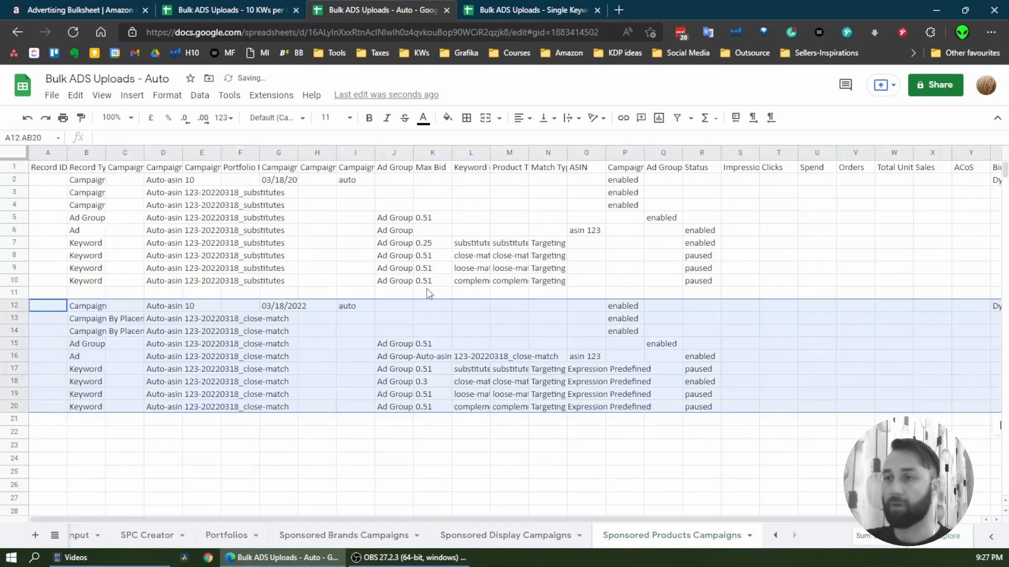
{"action": "left_click", "coordinate": [366, 437]}
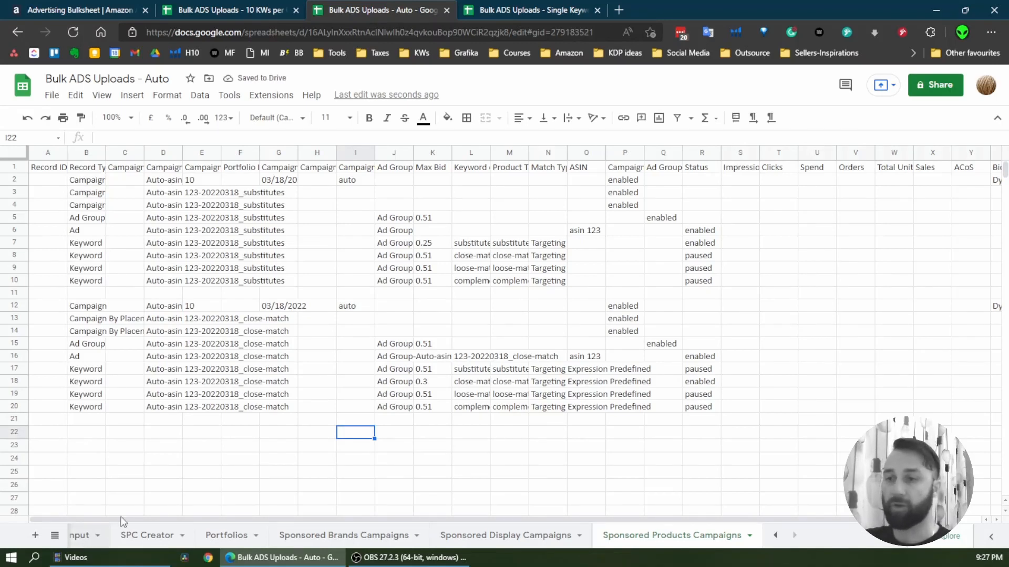
On the Input sheet, clear the close-match bid in B17 and set the loose-match bid in B18 to 0.27
{"action": "left_click", "coordinate": [83, 539]}
{"action": "key", "text": "Down"}
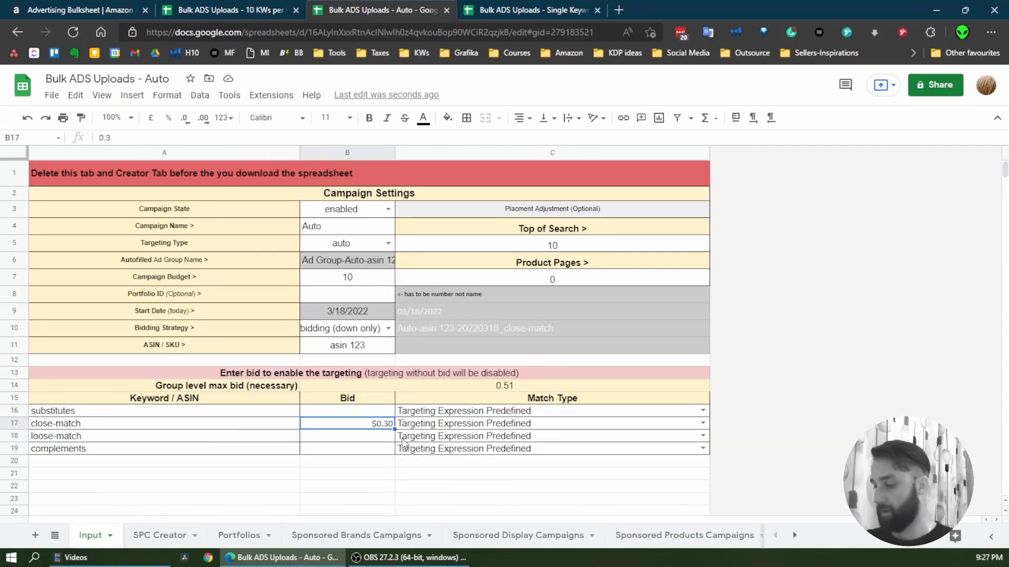
{"action": "key", "text": "Delete"}
{"action": "left_click", "coordinate": [382, 438]}
{"action": "type", "text": "0.27"}
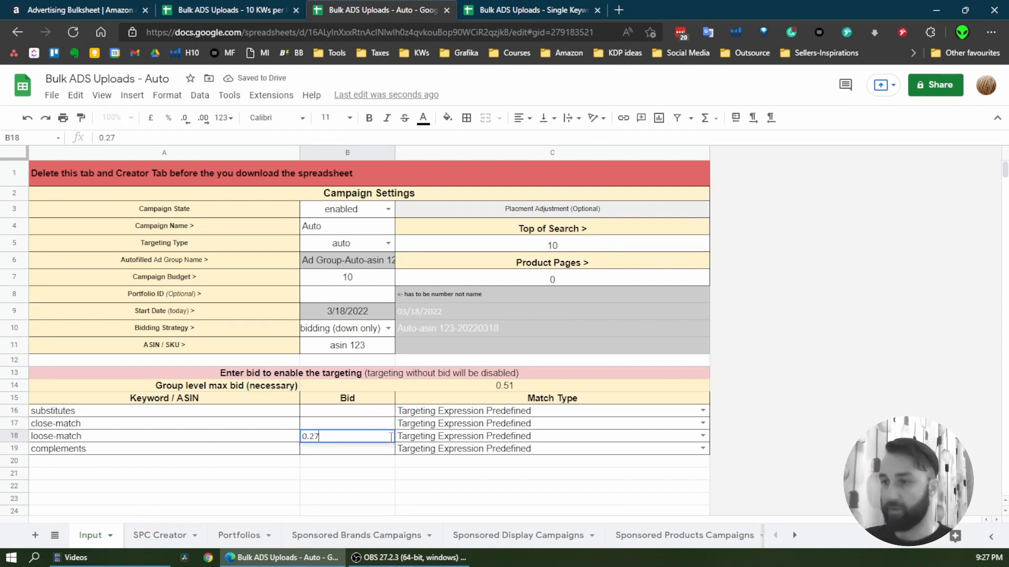
{"action": "left_click", "coordinate": [358, 478]}
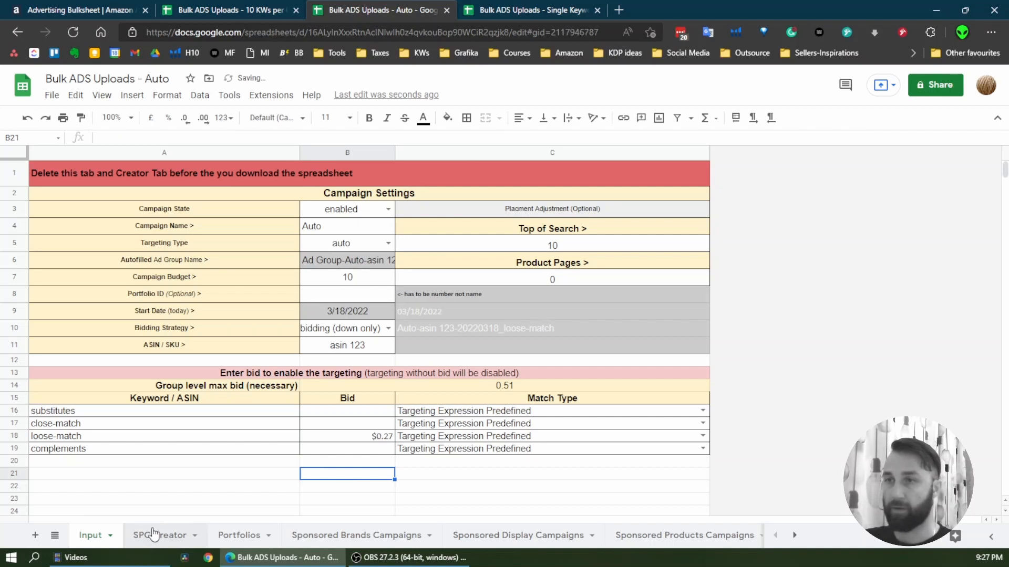
Copy the loose-match rows 2 to 10 of SPC Creator and paste them as values only at A22 of Sponsored Products Campaigns
{"action": "left_click", "coordinate": [155, 535]}
{"action": "key", "text": "ctrl+c"}
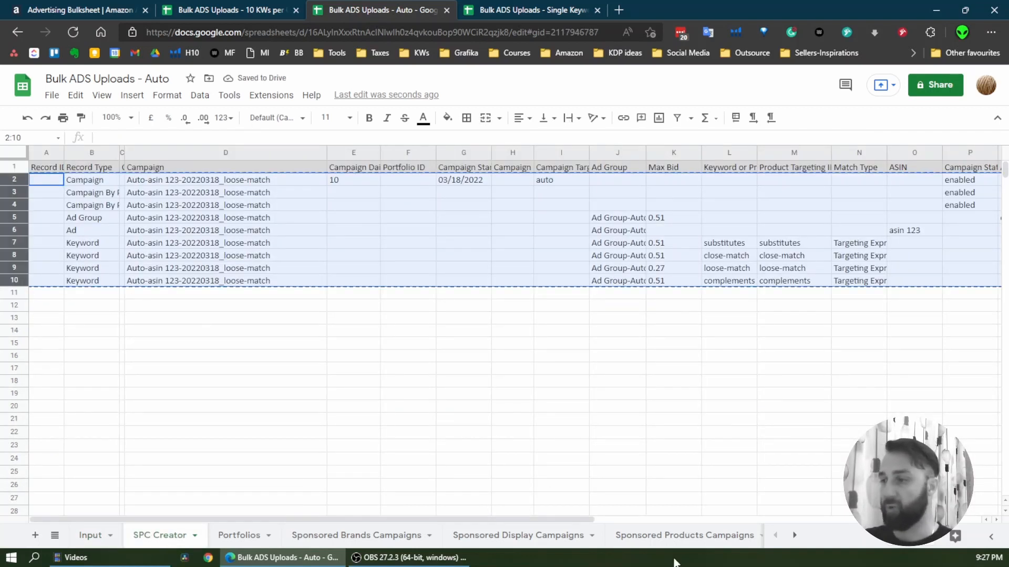
{"action": "left_click", "coordinate": [685, 541]}
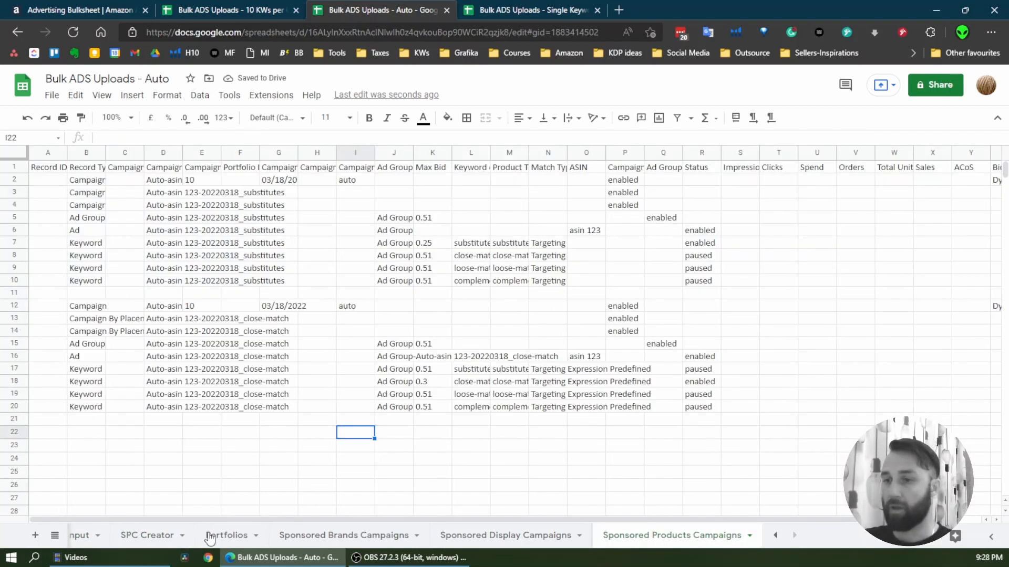
{"action": "left_click", "coordinate": [157, 544]}
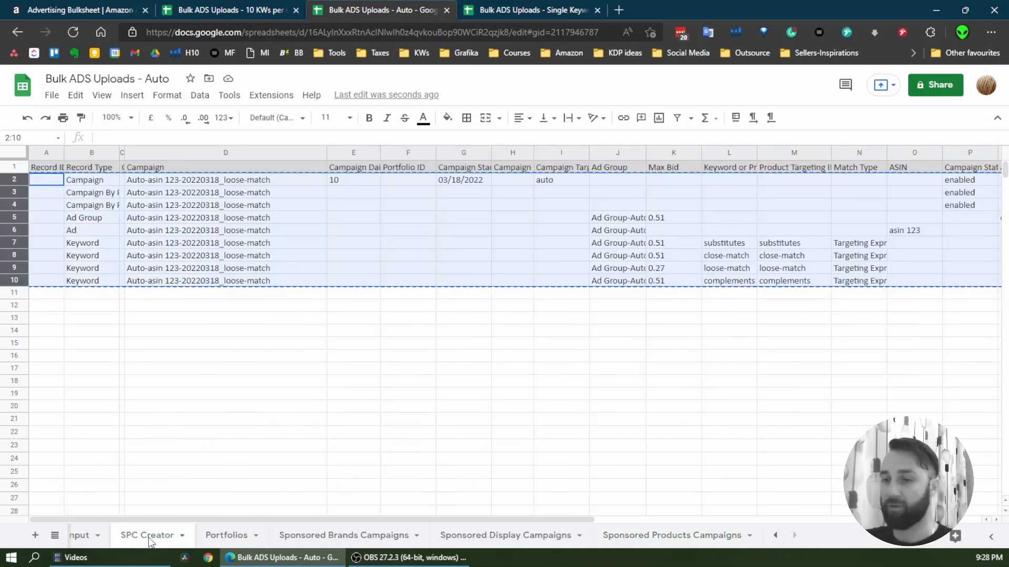
{"action": "left_click", "coordinate": [709, 536]}
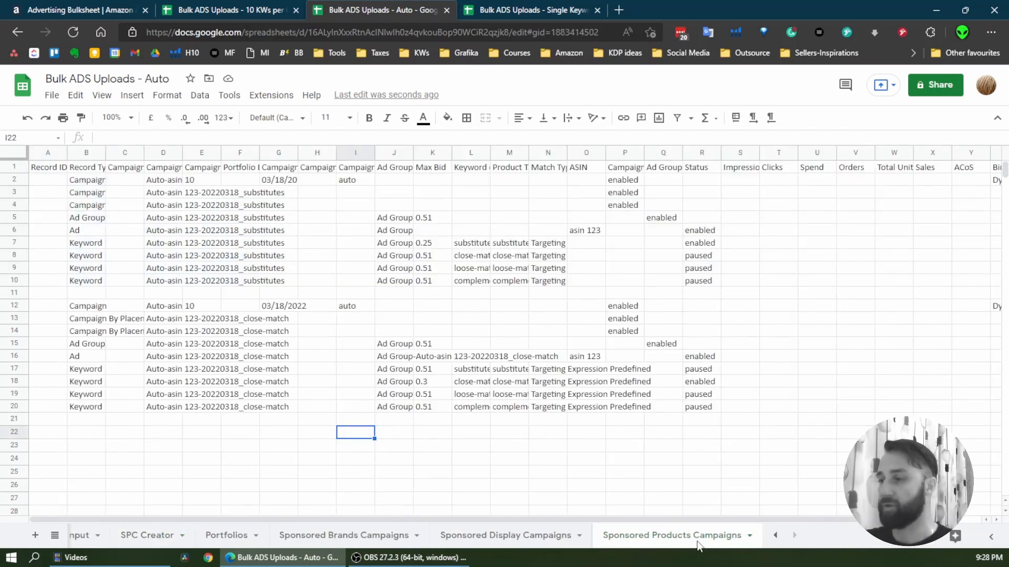
{"action": "scroll", "coordinate": [63, 410], "scroll_direction": "down", "scroll_amount": 1}
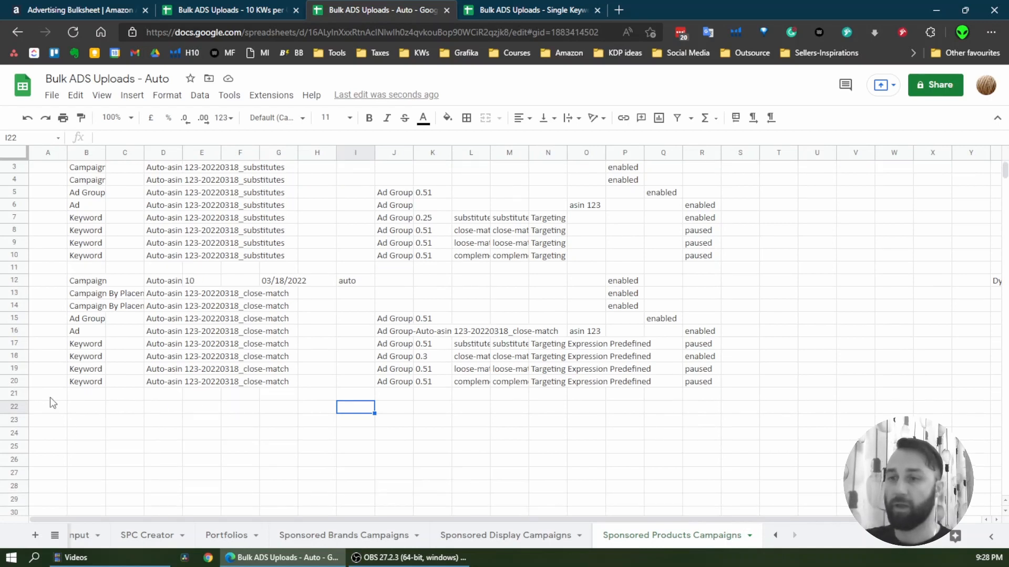
{"action": "left_click", "coordinate": [53, 408]}
{"action": "scroll", "coordinate": [57, 418], "scroll_direction": "down", "scroll_amount": 1}
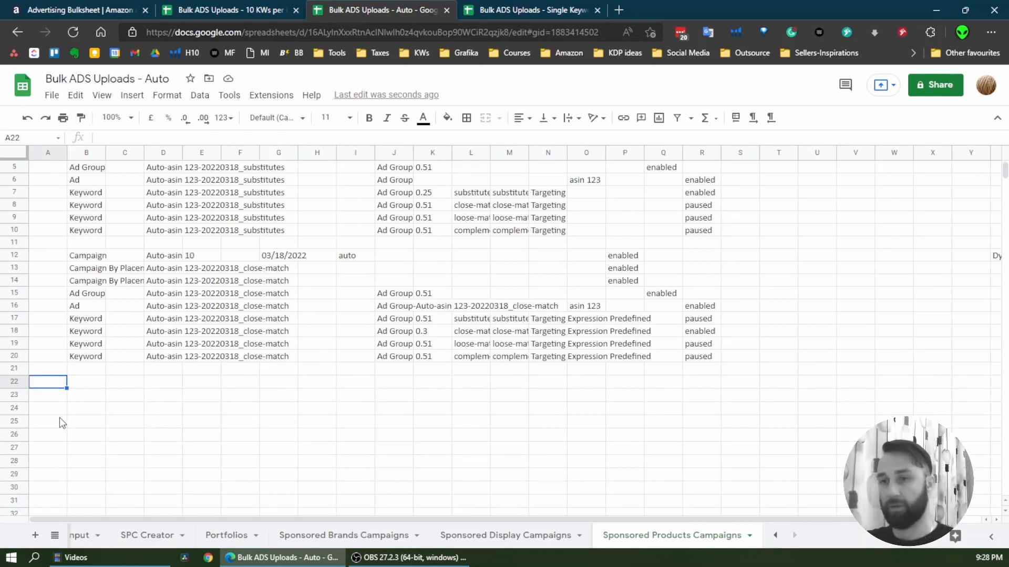
{"action": "key", "text": "ctrl+v"}
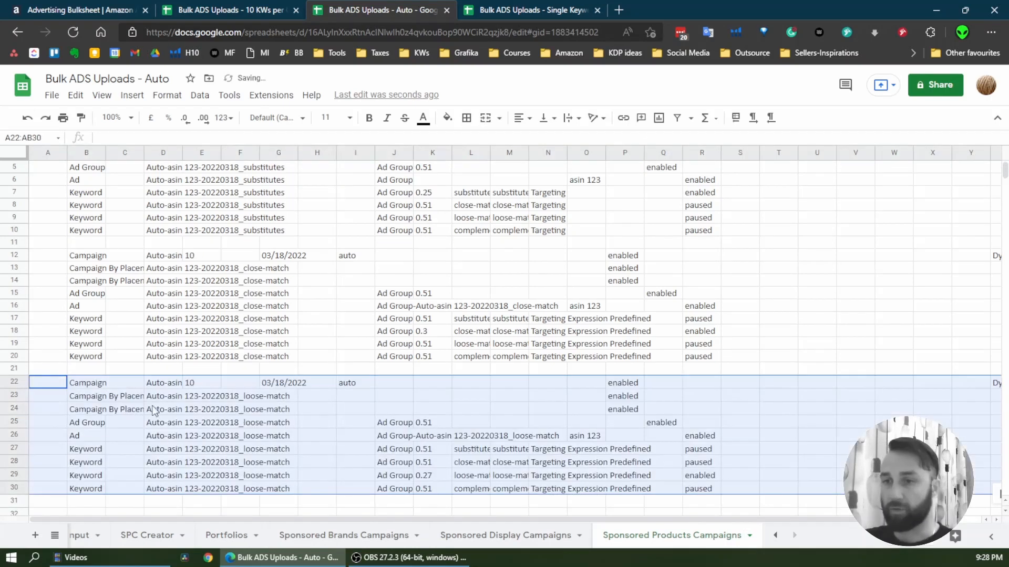
{"action": "left_click", "coordinate": [52, 383]}
{"action": "right_click", "coordinate": [52, 385]}
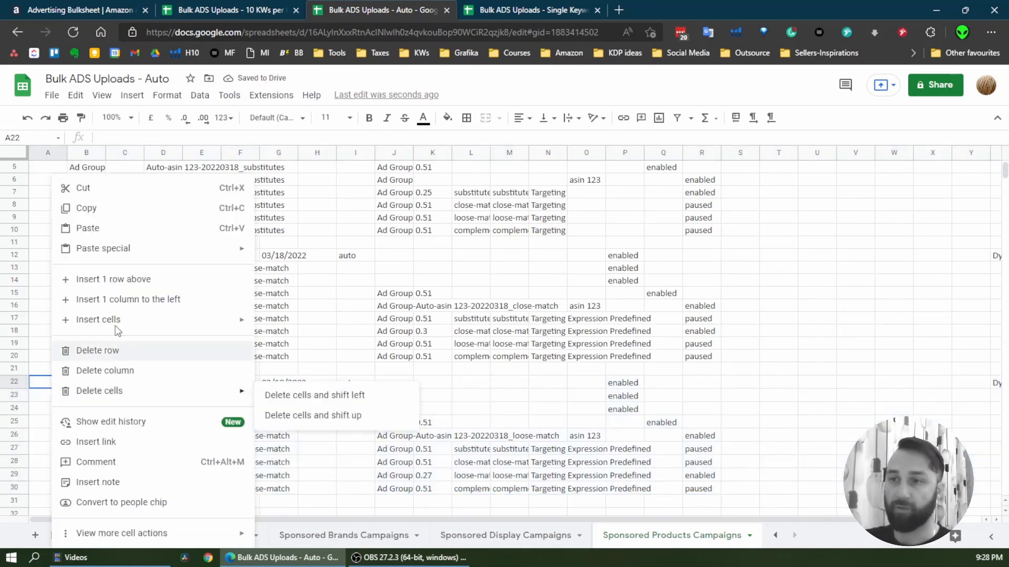
{"action": "mouse_move", "coordinate": [163, 250]}
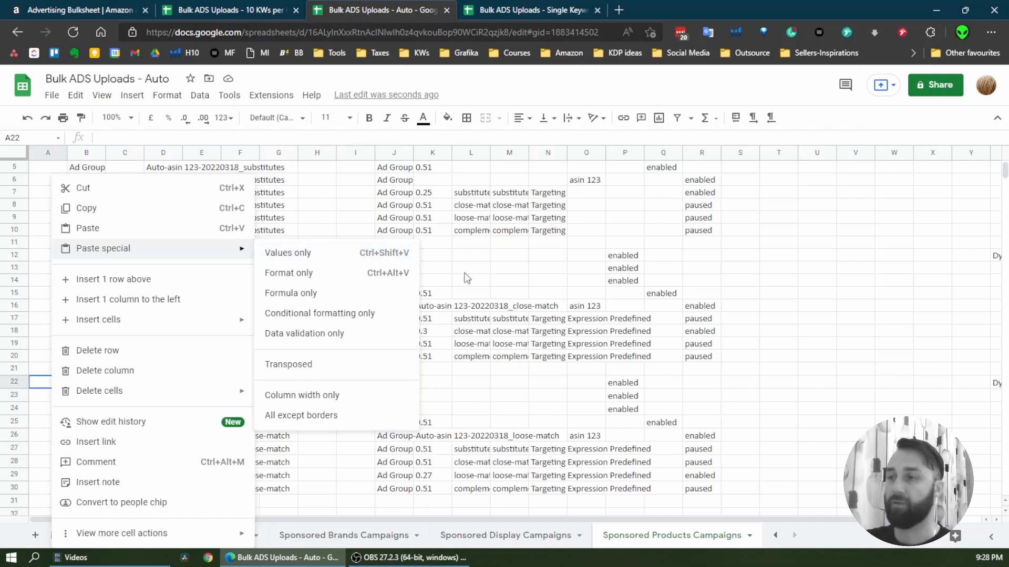
{"action": "left_click", "coordinate": [651, 357]}
On the Input sheet, clear the loose-match bid in B18 and set the complements bid in B19 to 0.21
{"action": "left_click", "coordinate": [90, 541]}
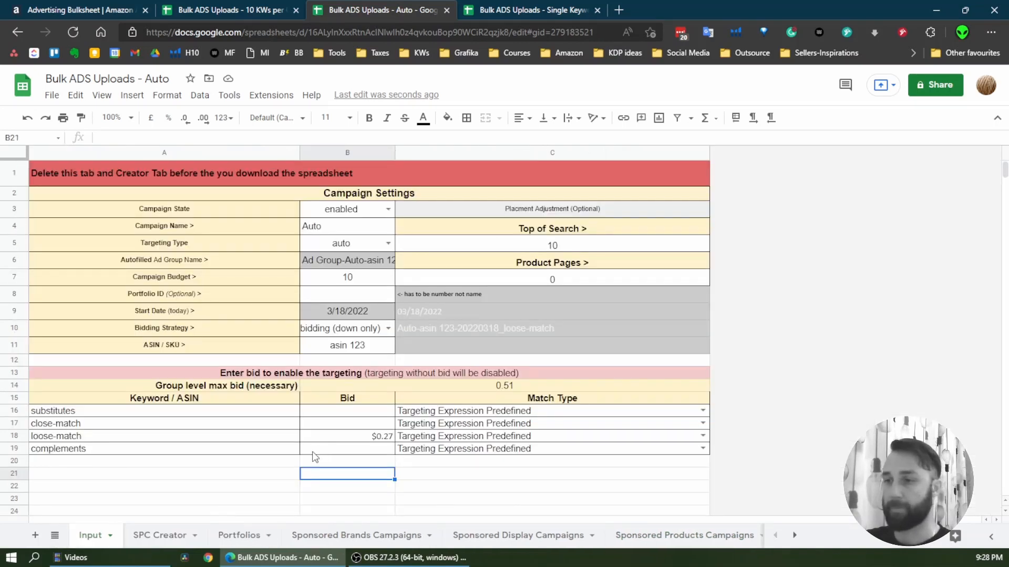
{"action": "left_click", "coordinate": [376, 437]}
{"action": "key", "text": "Delete"}
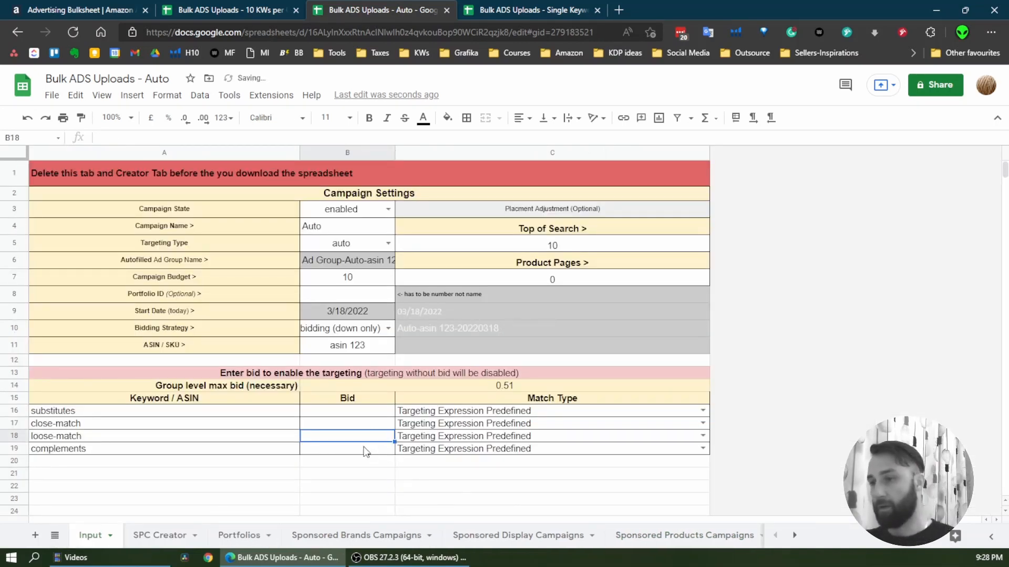
{"action": "left_click", "coordinate": [367, 449]}
{"action": "type", "text": "0"}
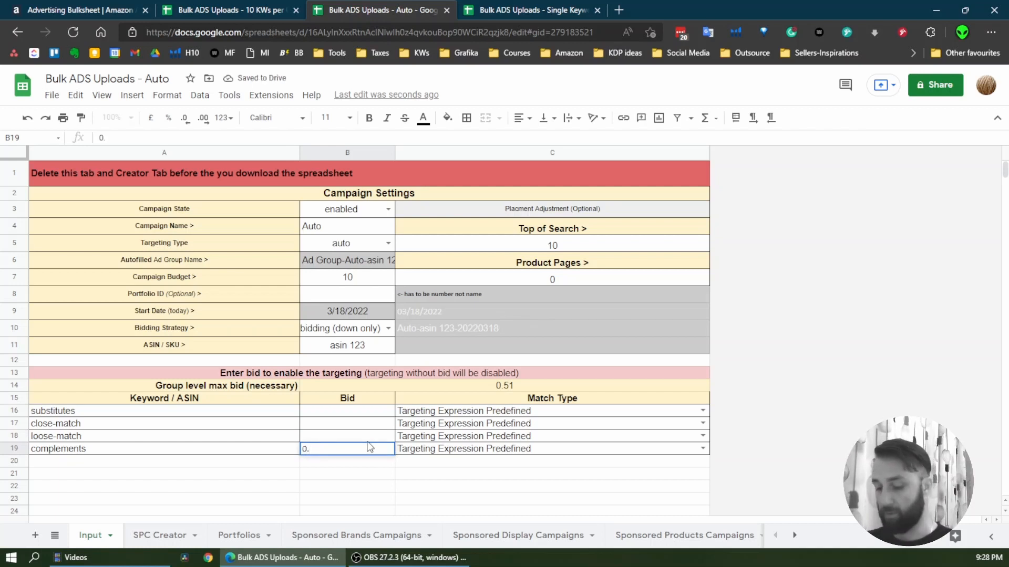
{"action": "type", "text": ".21"}
{"action": "left_click", "coordinate": [353, 475]}
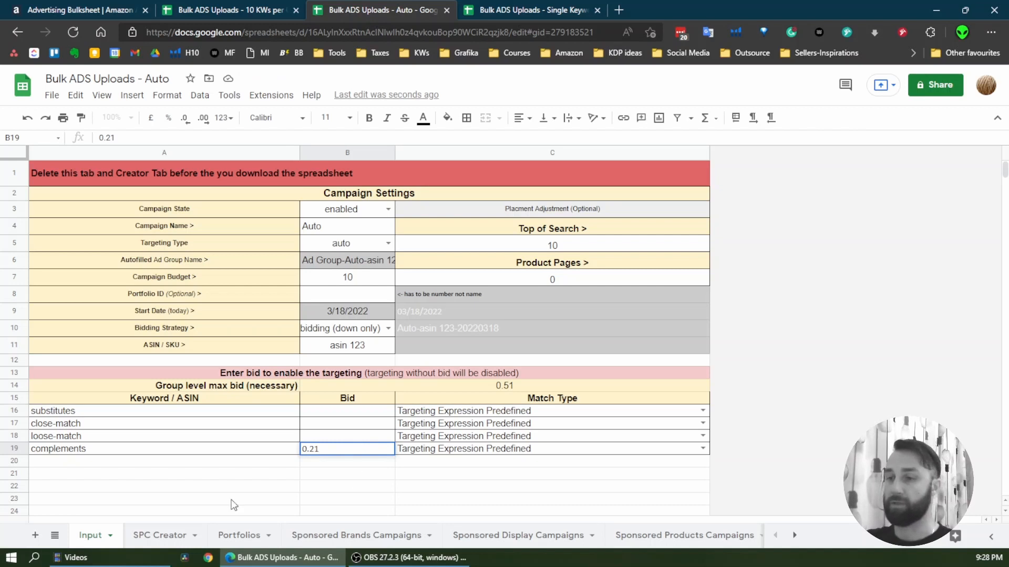
Paste the complements rows 2 to 10 of SPC Creator as values only at A32 of Sponsored Products Campaigns
{"action": "left_click", "coordinate": [164, 536]}
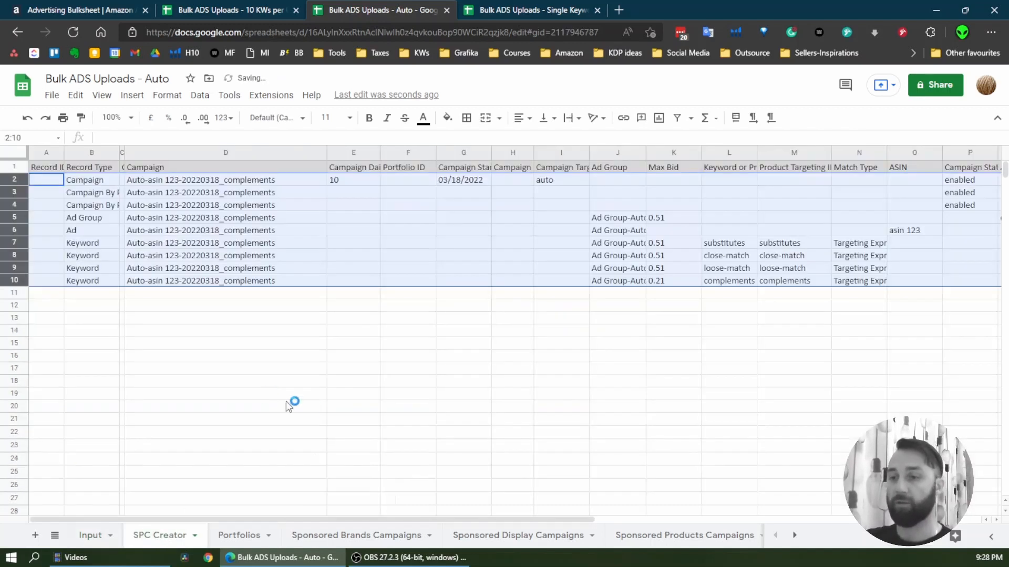
{"action": "left_click", "coordinate": [636, 533]}
{"action": "scroll", "coordinate": [333, 409], "scroll_direction": "down", "scroll_amount": 3}
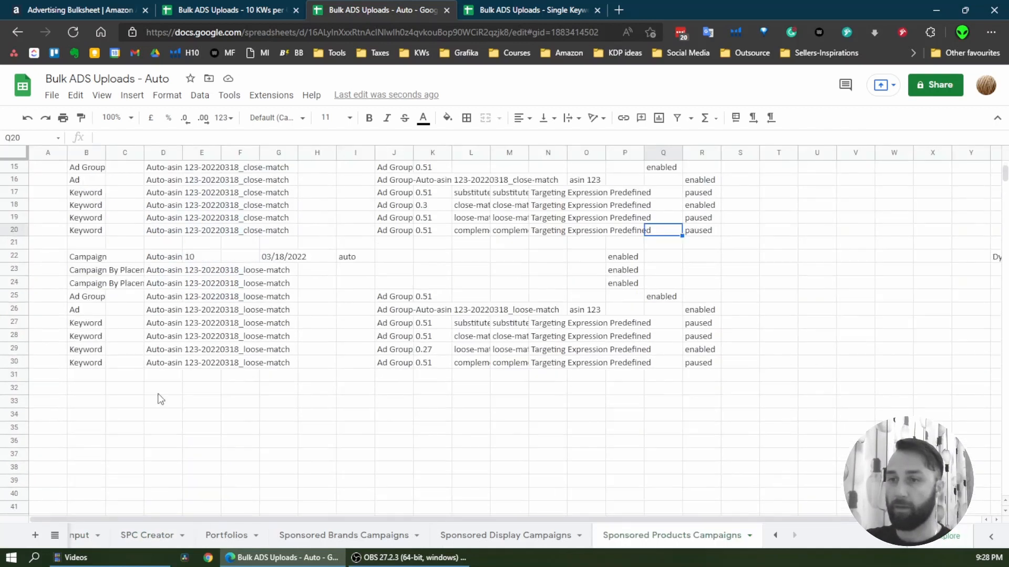
{"action": "left_click", "coordinate": [48, 392]}
{"action": "key", "text": "ctrl+v"}
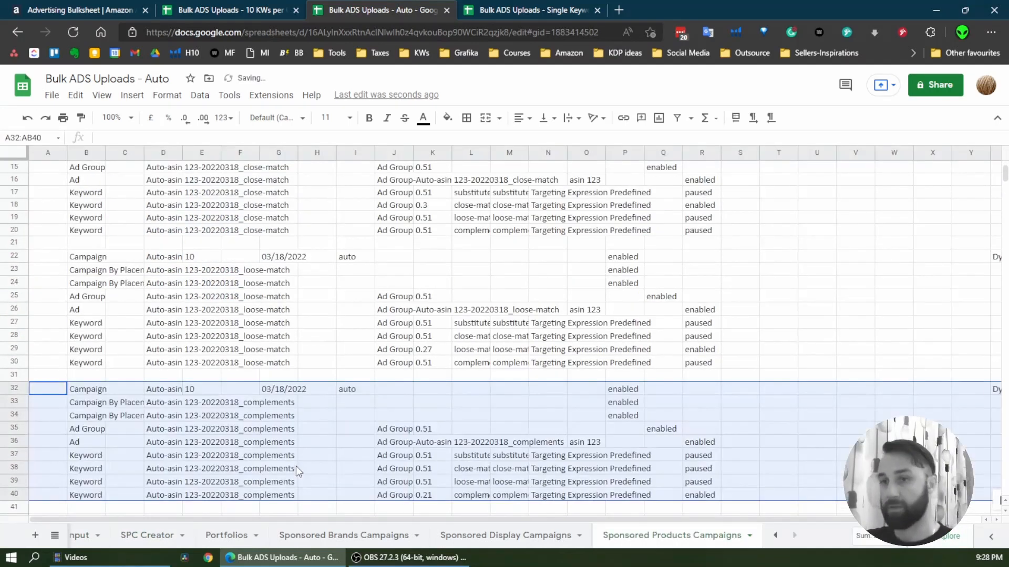
Set the ASIN / SKU in B11 of the Input sheet to asin 999 and check the generated rows on SPC Creator
{"action": "left_click", "coordinate": [94, 536]}
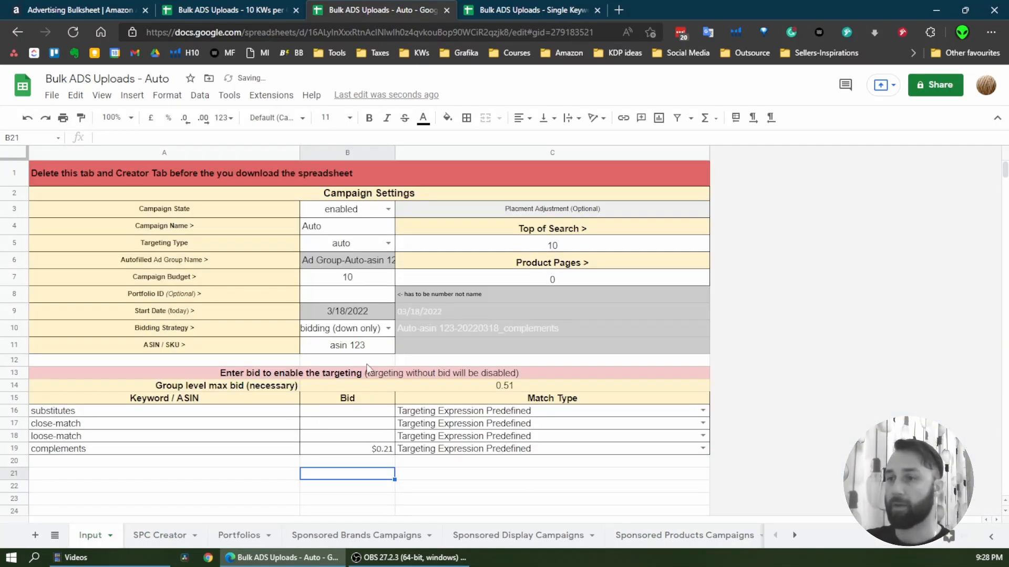
{"action": "left_click", "coordinate": [381, 350]}
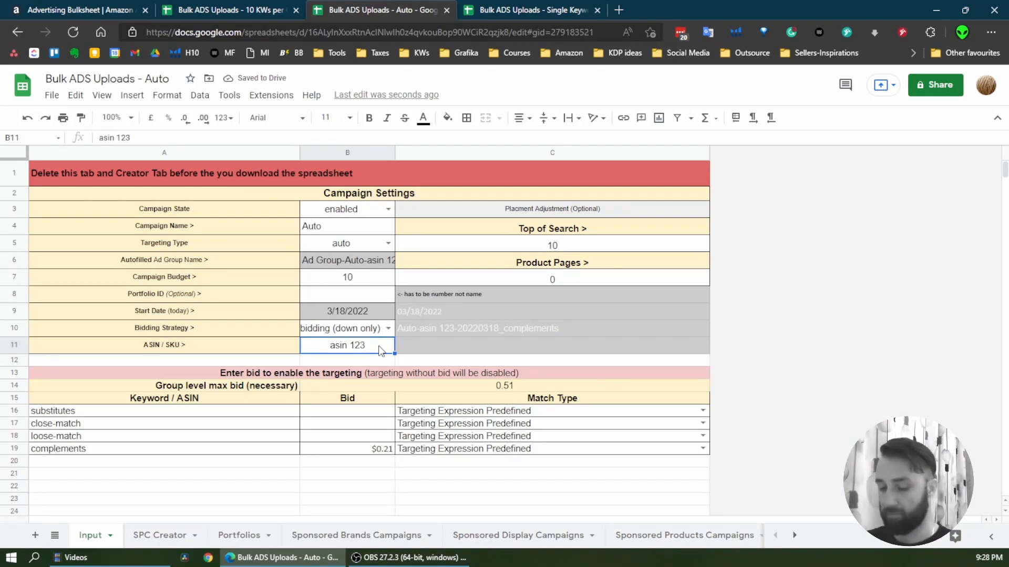
{"action": "type", "text": "asin"}
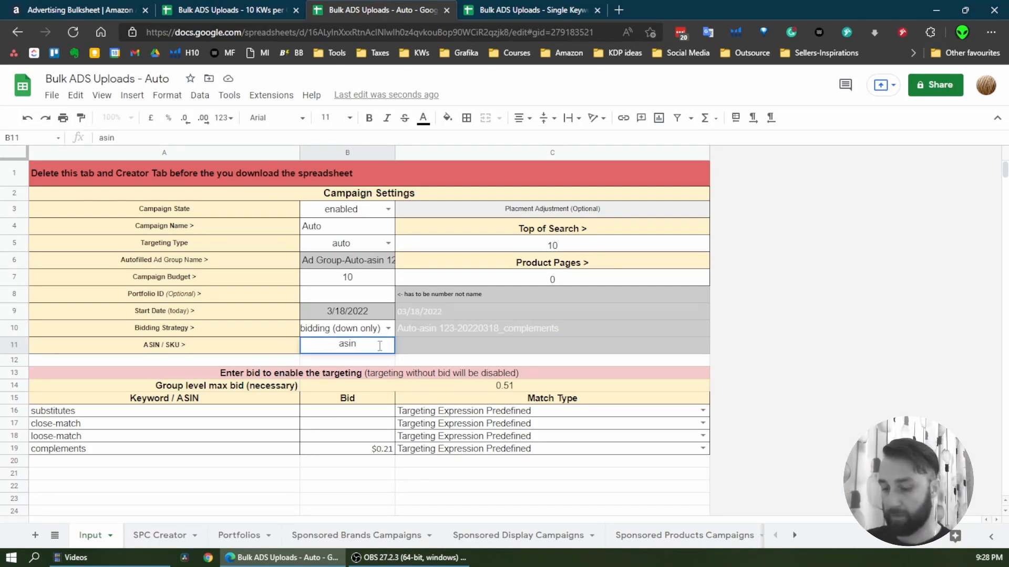
{"action": "type", "text": " 999"}
{"action": "key", "text": "Return"}
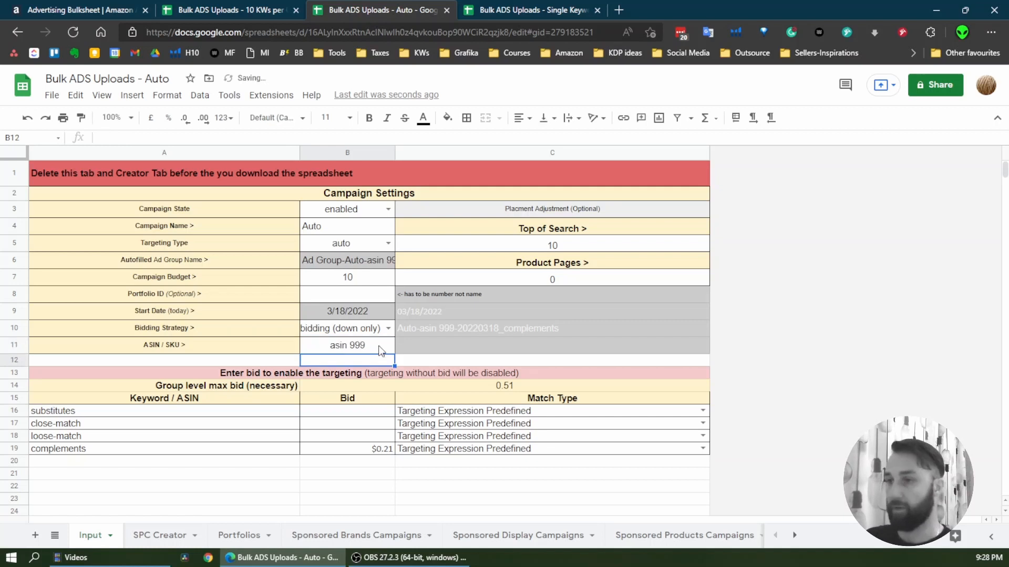
{"action": "left_click", "coordinate": [161, 535]}
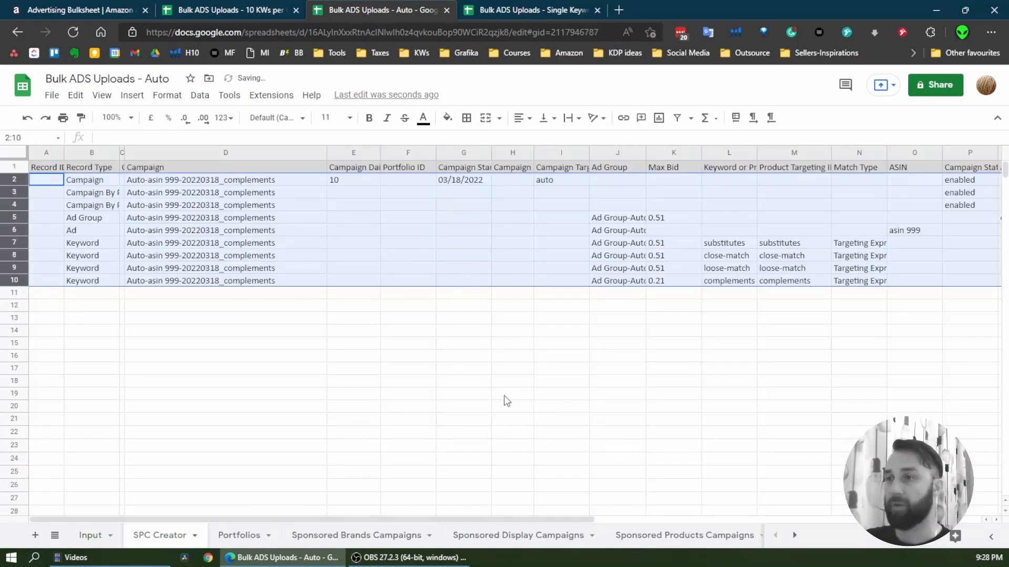
{"action": "left_click", "coordinate": [694, 535]}
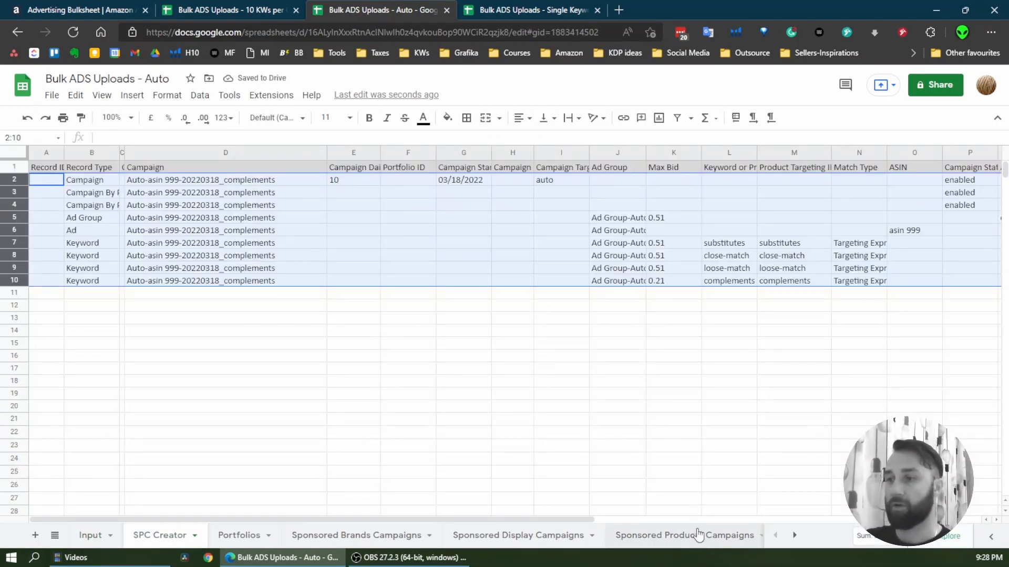
Delete the Input and SPC Creator sheets from the spreadsheet
{"action": "left_click", "coordinate": [83, 536]}
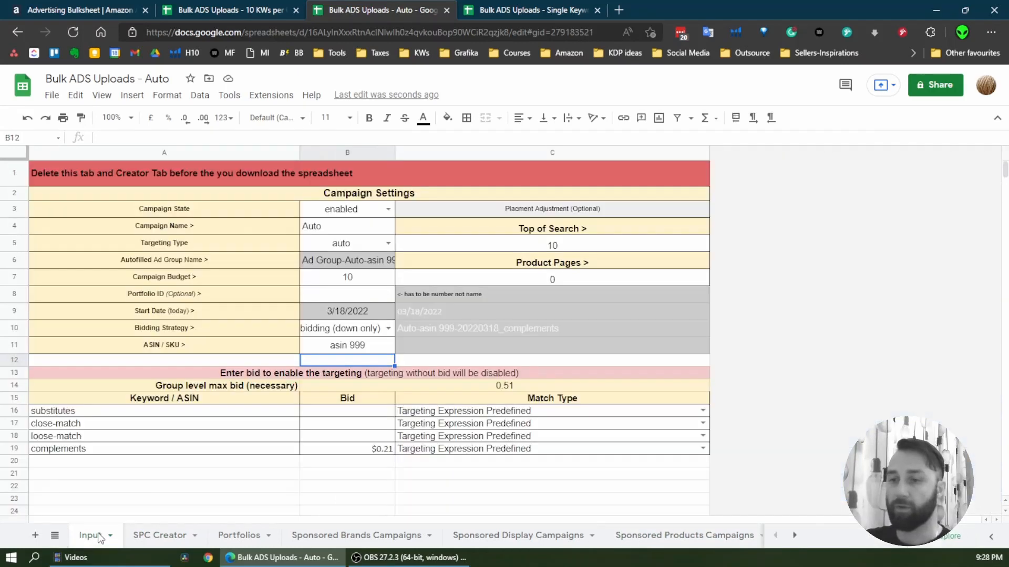
{"action": "right_click", "coordinate": [97, 541]}
{"action": "left_click", "coordinate": [148, 317]}
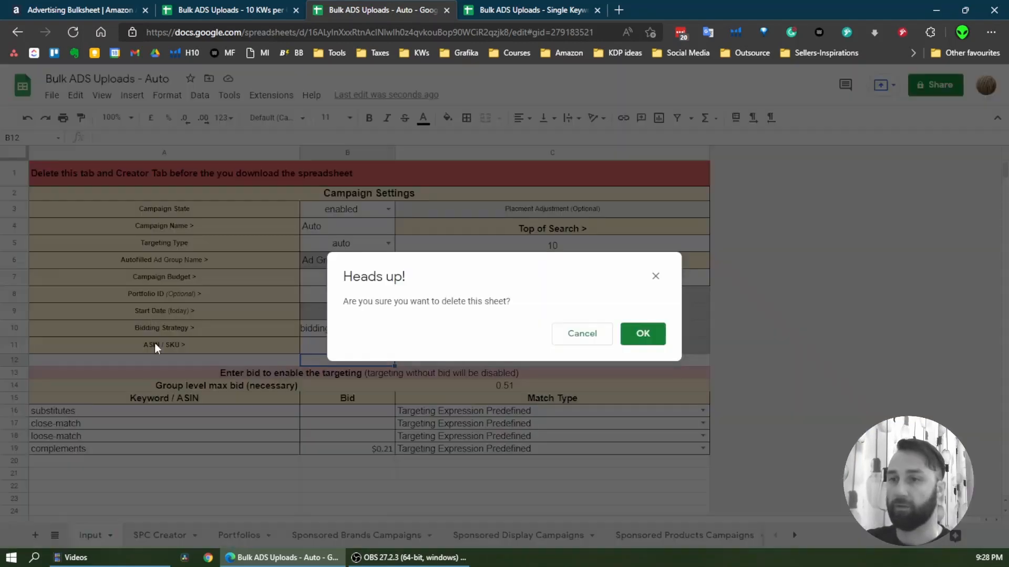
{"action": "left_click", "coordinate": [641, 344]}
{"action": "right_click", "coordinate": [105, 536]}
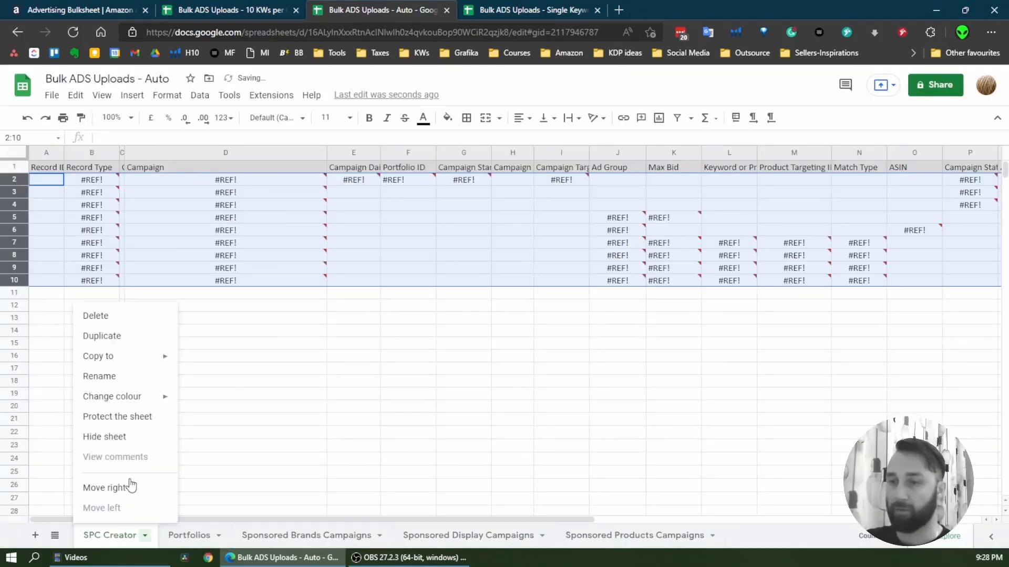
{"action": "left_click", "coordinate": [130, 317]}
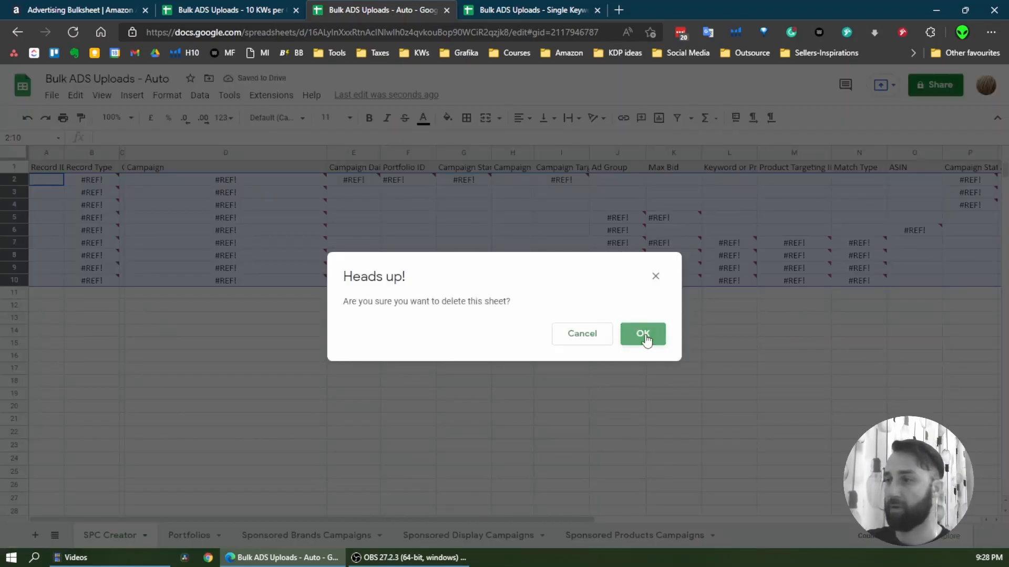
{"action": "left_click", "coordinate": [646, 340]}
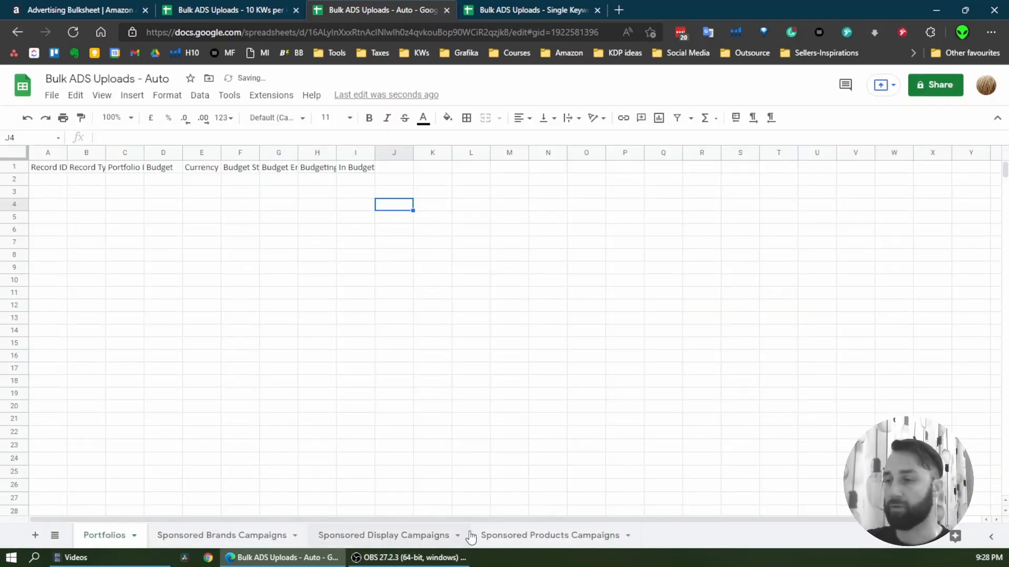
Review the four pasted auto campaigns on Sponsored Products Campaigns, checking record types, bids and the status of each targeting type
{"action": "left_click", "coordinate": [527, 538]}
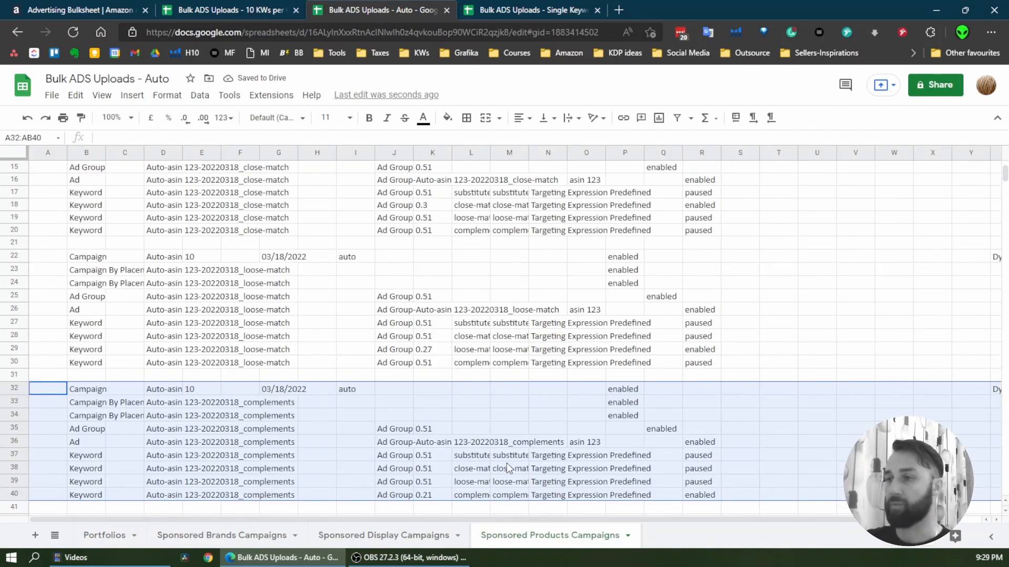
{"action": "scroll", "coordinate": [508, 468], "scroll_direction": "up", "scroll_amount": 1}
{"action": "left_click", "coordinate": [469, 416]}
{"action": "scroll", "coordinate": [463, 422], "scroll_direction": "up", "scroll_amount": 5}
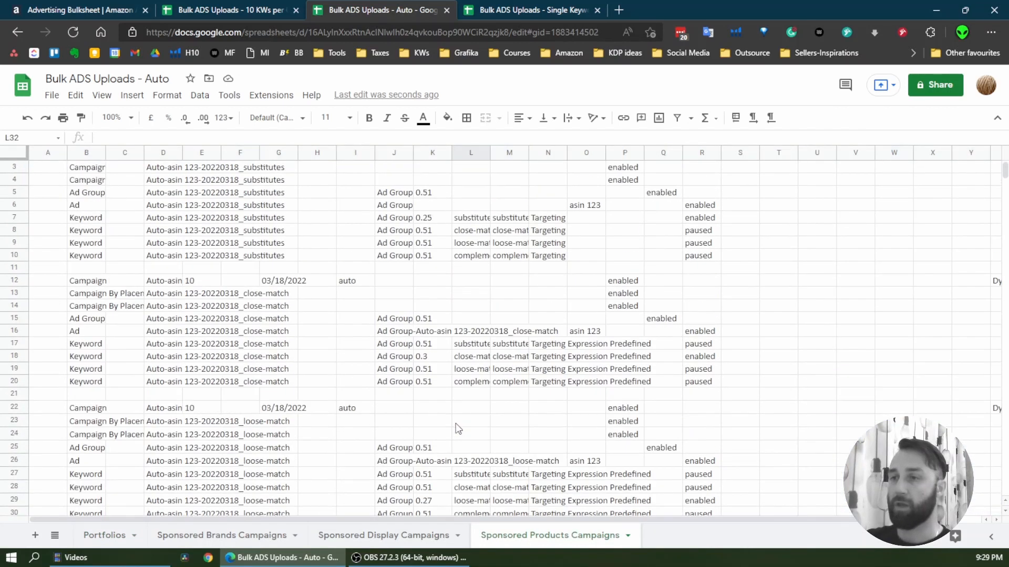
{"action": "scroll", "coordinate": [458, 429], "scroll_direction": "up", "scroll_amount": 1}
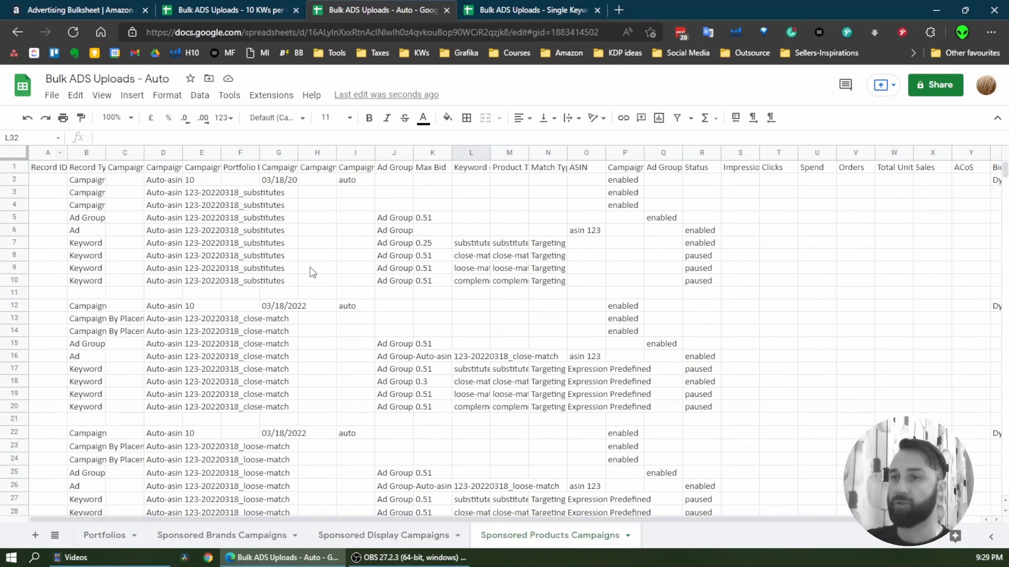
{"action": "left_click_drag", "start_coordinate": [89, 202], "coordinate": [124, 221]}
{"action": "scroll", "coordinate": [210, 362], "scroll_direction": "down", "scroll_amount": 7}
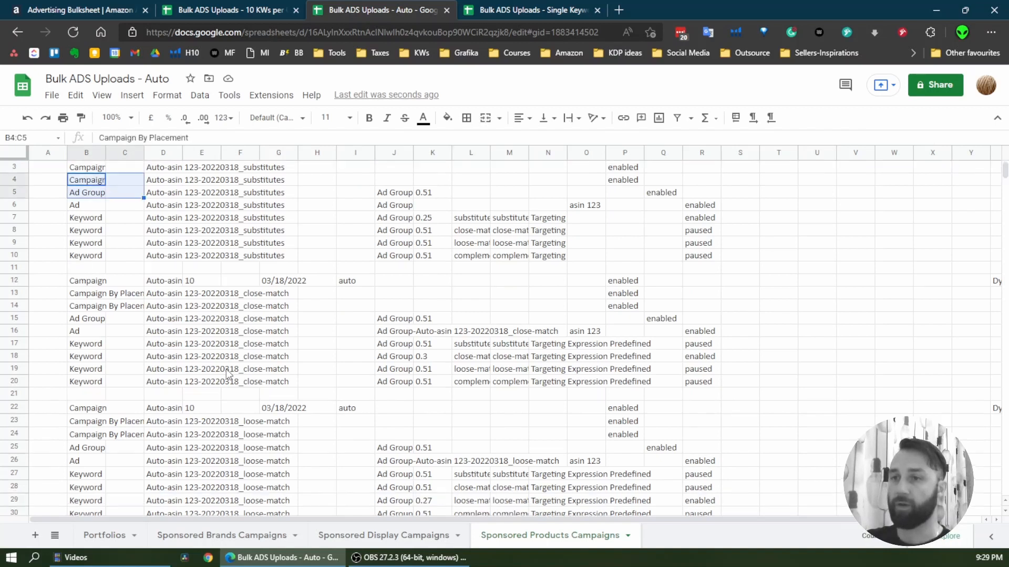
{"action": "scroll", "coordinate": [231, 353], "scroll_direction": "up", "scroll_amount": 6}
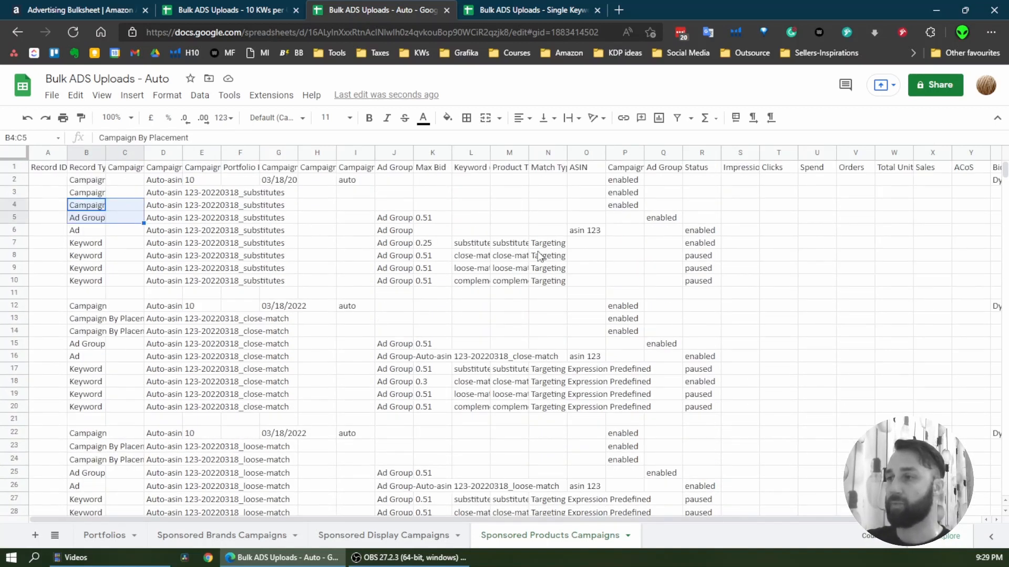
{"action": "left_click", "coordinate": [702, 244]}
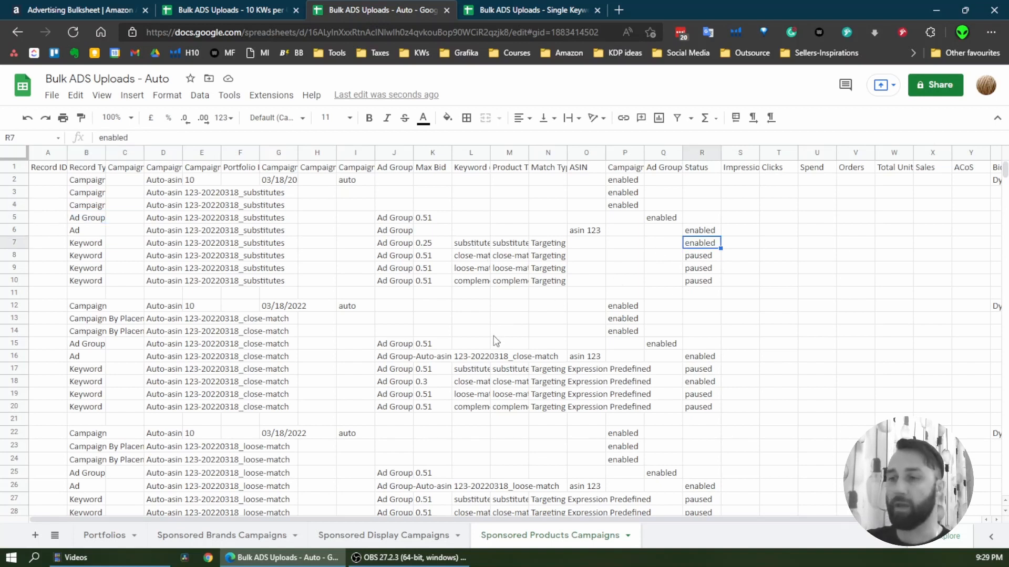
{"action": "scroll", "coordinate": [497, 349], "scroll_direction": "down", "scroll_amount": 5}
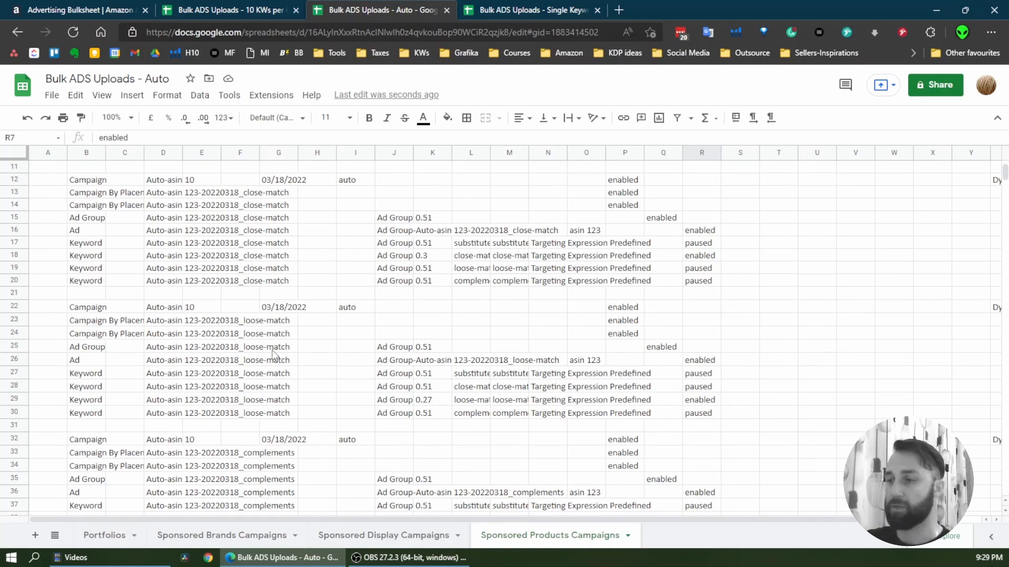
{"action": "scroll", "coordinate": [263, 315], "scroll_direction": "up", "scroll_amount": 5}
Download the Bulk ADS Uploads - Auto spreadsheet as a Microsoft Excel (.xlsx) file
{"action": "left_click", "coordinate": [51, 95]}
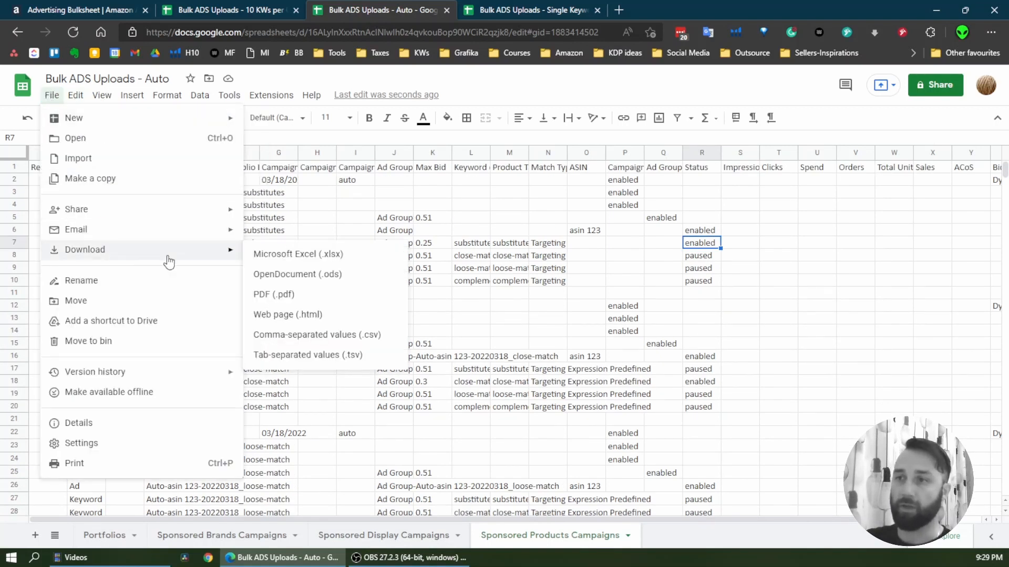
{"action": "left_click", "coordinate": [315, 255]}
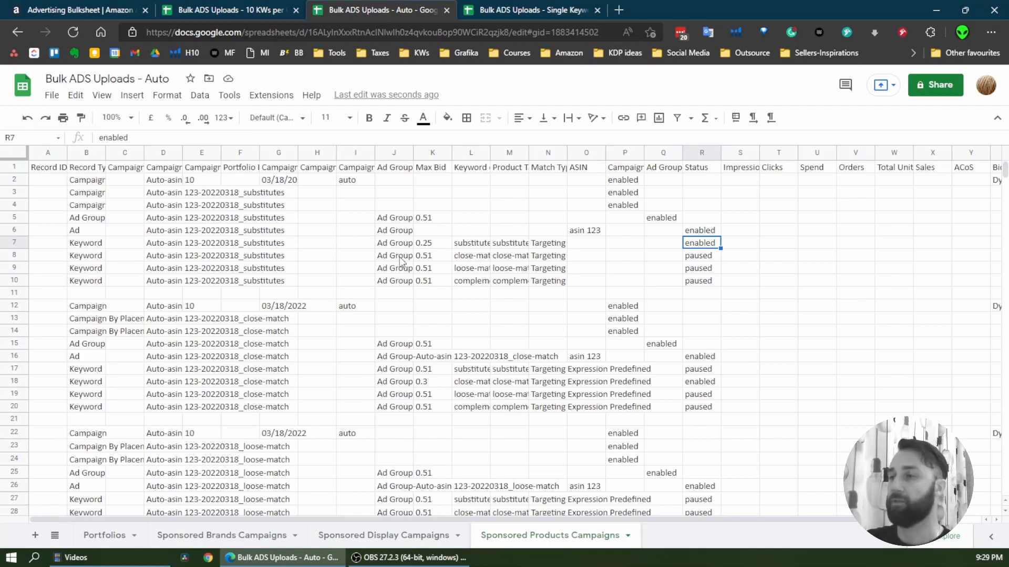
{"action": "left_click", "coordinate": [472, 267]}
On the Amazon Ads Bulk operations page, replace the chosen upload file with Bulk ADS Uploads - Auto (10).xlsx from Downloads
{"action": "left_click", "coordinate": [80, 5]}
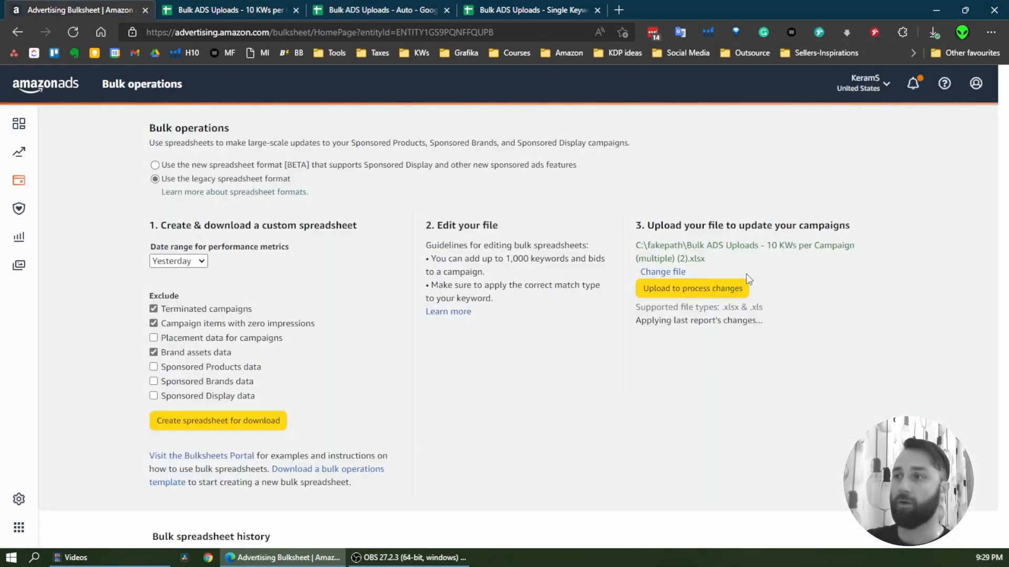
{"action": "left_click", "coordinate": [654, 282]}
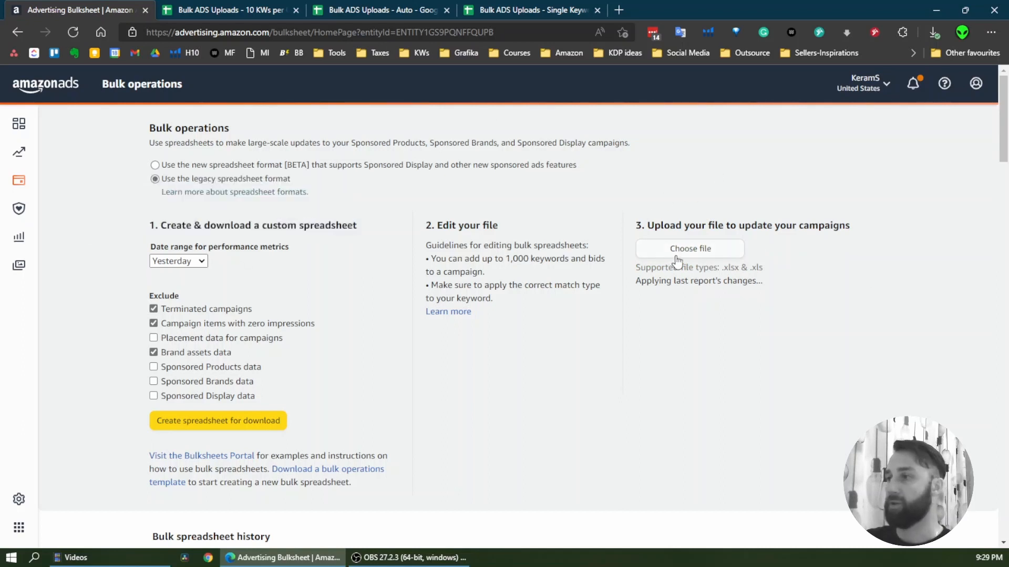
{"action": "left_click", "coordinate": [677, 260]}
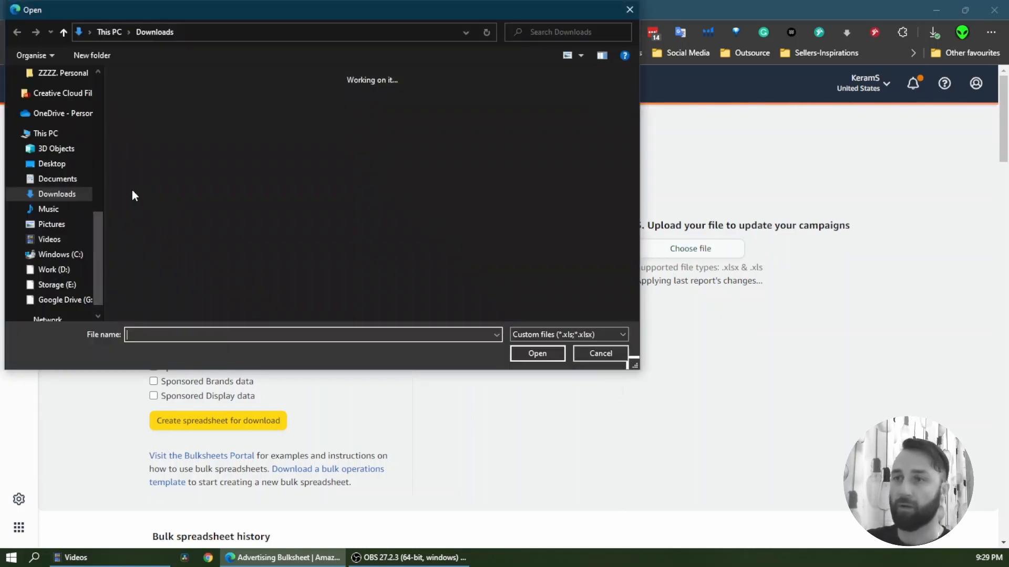
{"action": "double_click", "coordinate": [149, 127]}
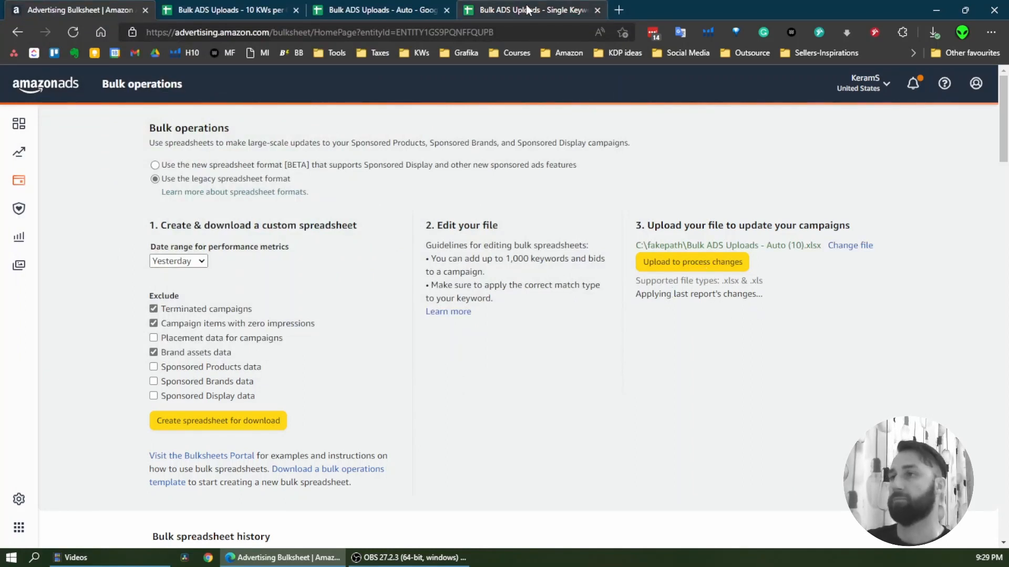
Undo the deletion of the Input and SPC Creator sheets in the Auto spreadsheet and switch to the Single Keyword per Campaign spreadsheet
{"action": "left_click", "coordinate": [347, 13]}
{"action": "left_click", "coordinate": [27, 117]}
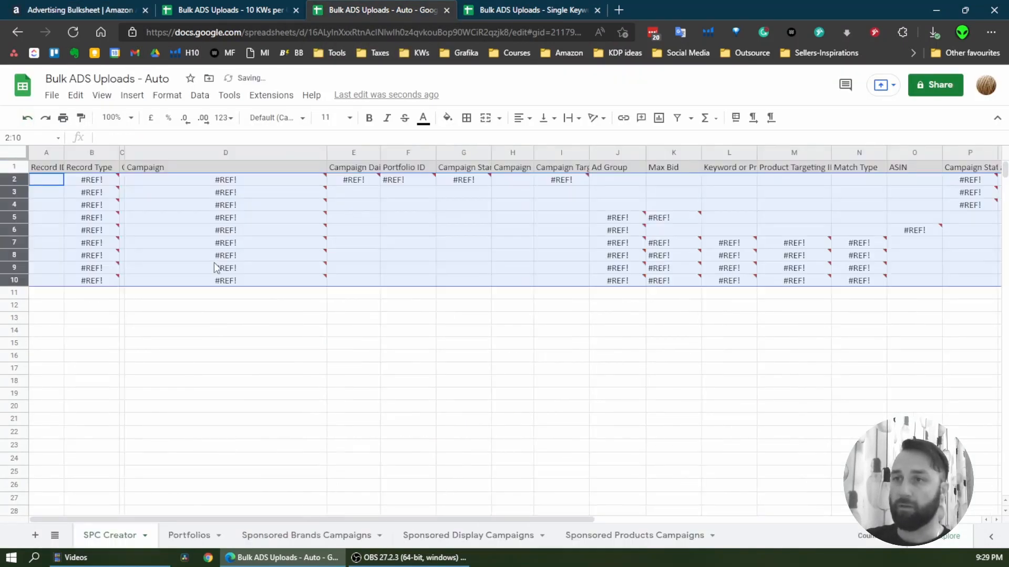
{"action": "left_click", "coordinate": [27, 117]}
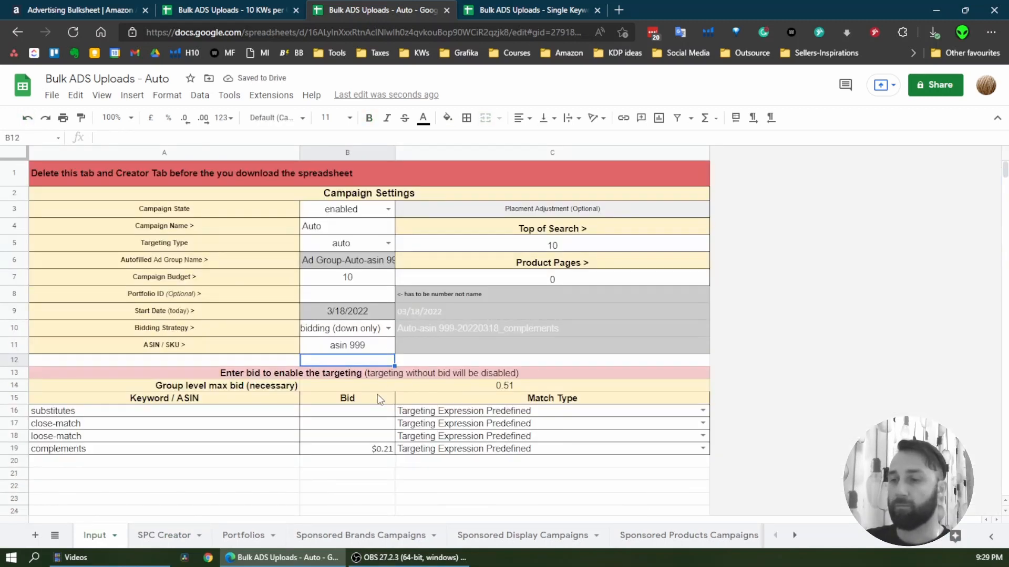
{"action": "left_click", "coordinate": [498, 11]}
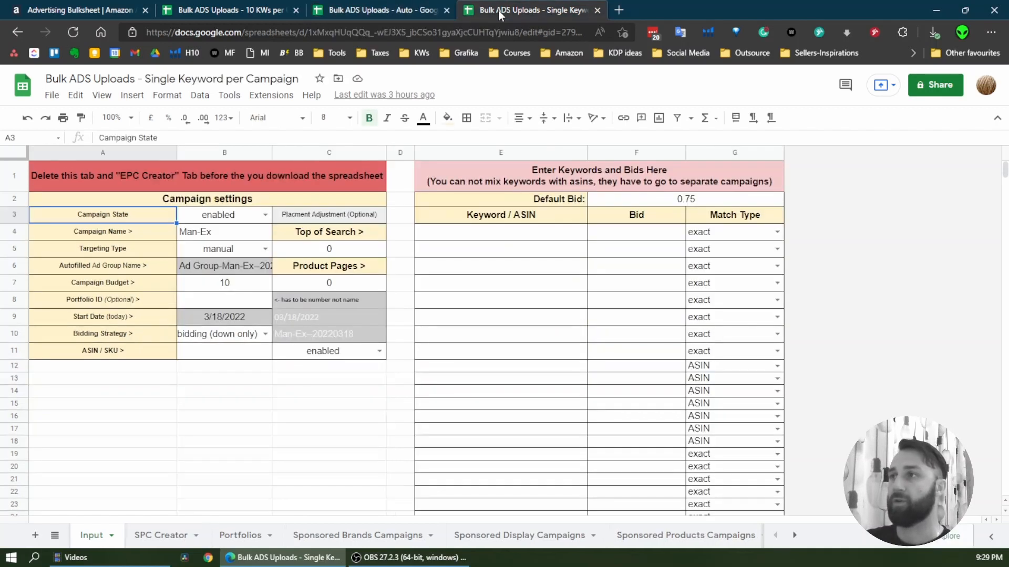
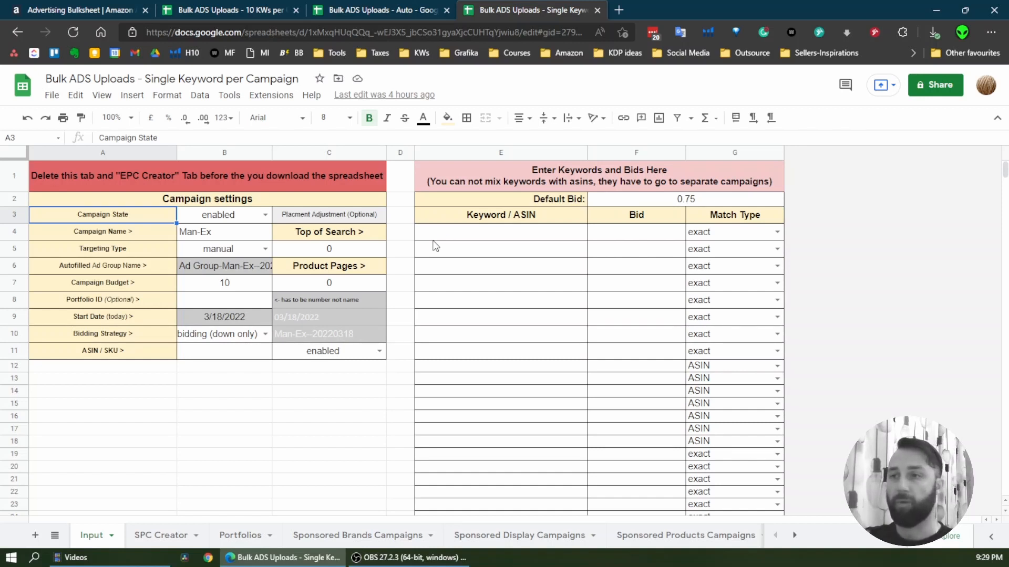
In the campaign settings, set the ASIN / SKU to ASIN 555 and the Portfolio ID to 85749305
{"action": "left_click", "coordinate": [232, 352]}
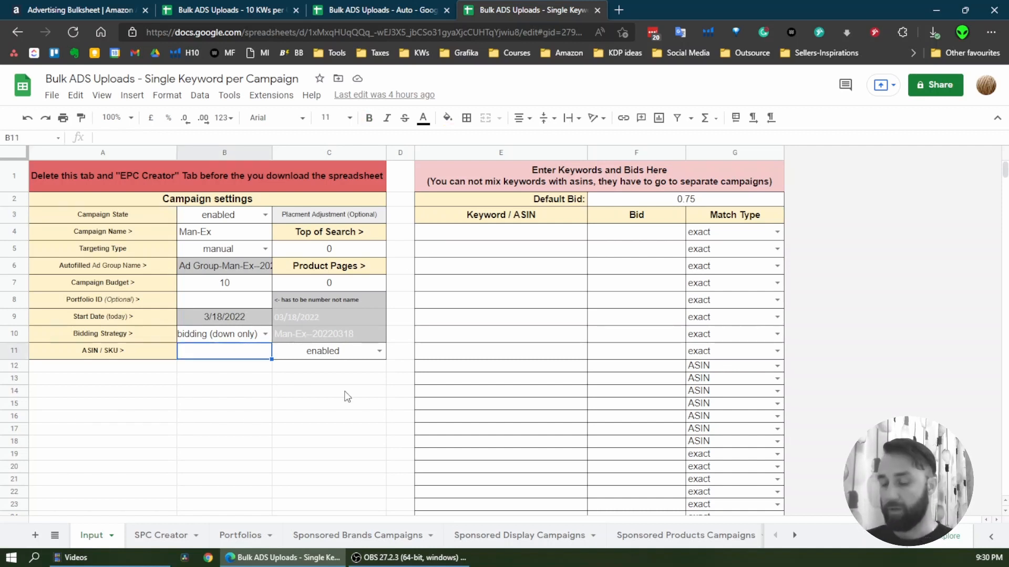
{"action": "type", "text": "A"}
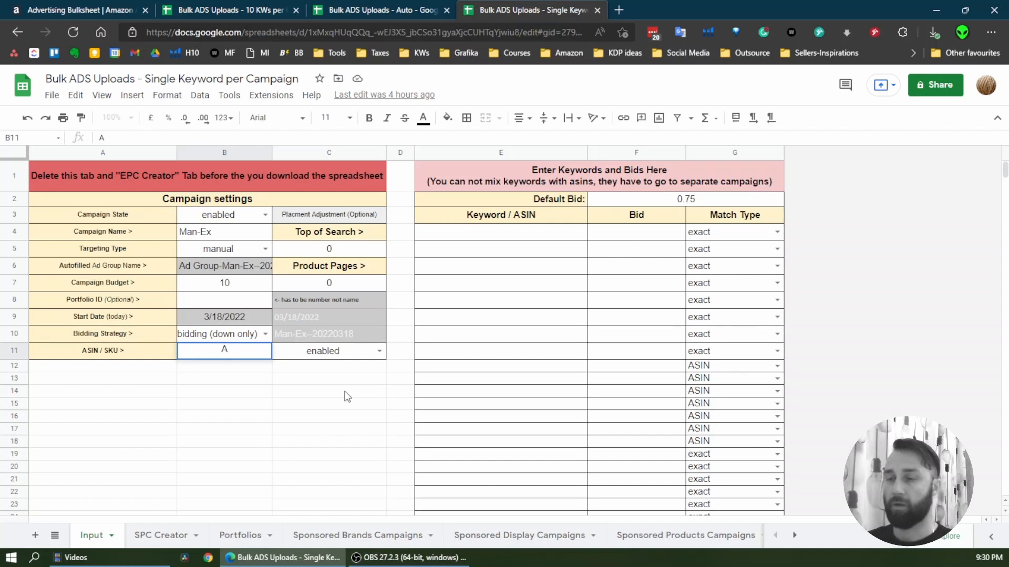
{"action": "type", "text": "SIN 5"}
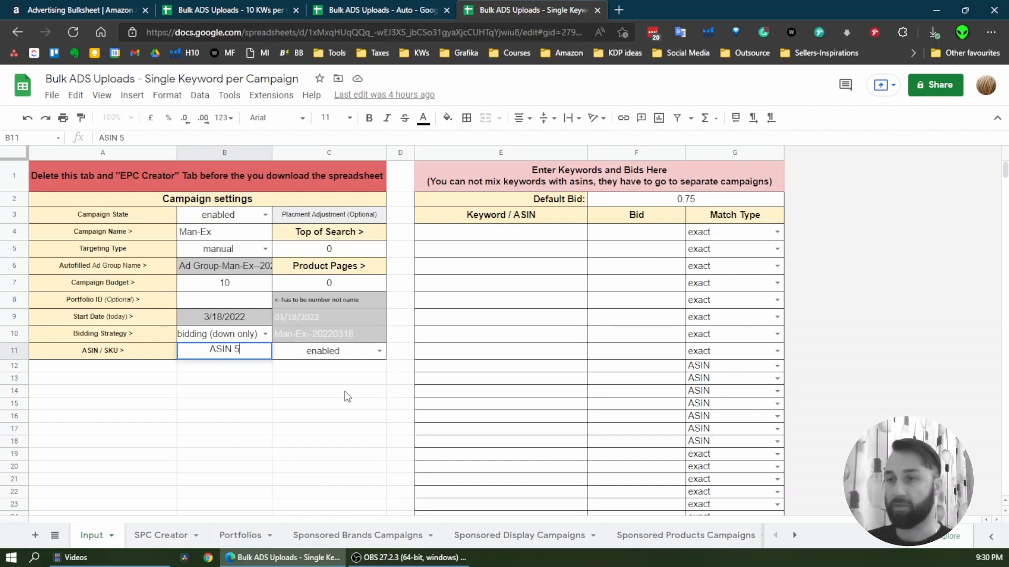
{"action": "type", "text": "55"}
{"action": "left_click", "coordinate": [337, 395]}
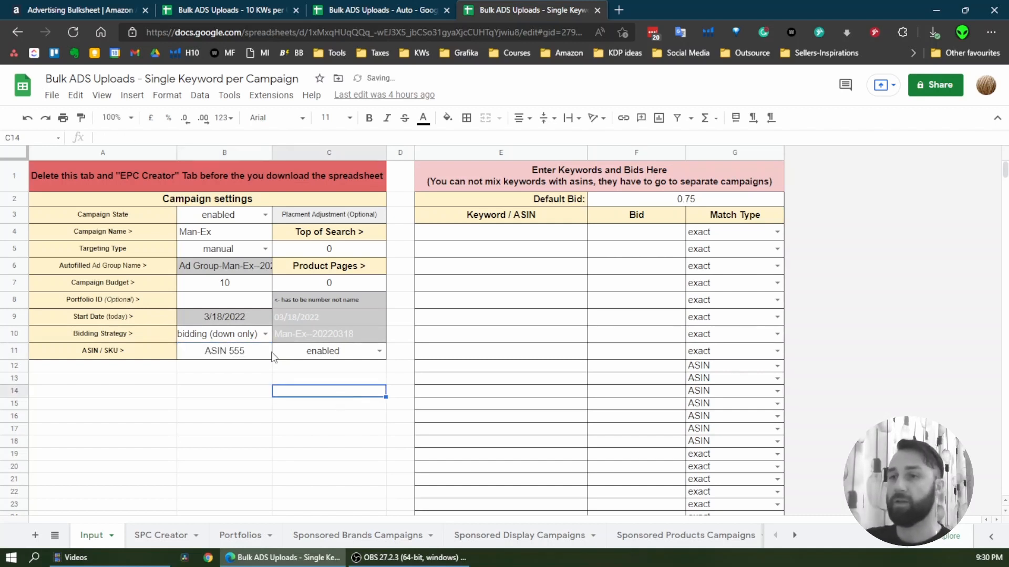
{"action": "left_click", "coordinate": [254, 298]}
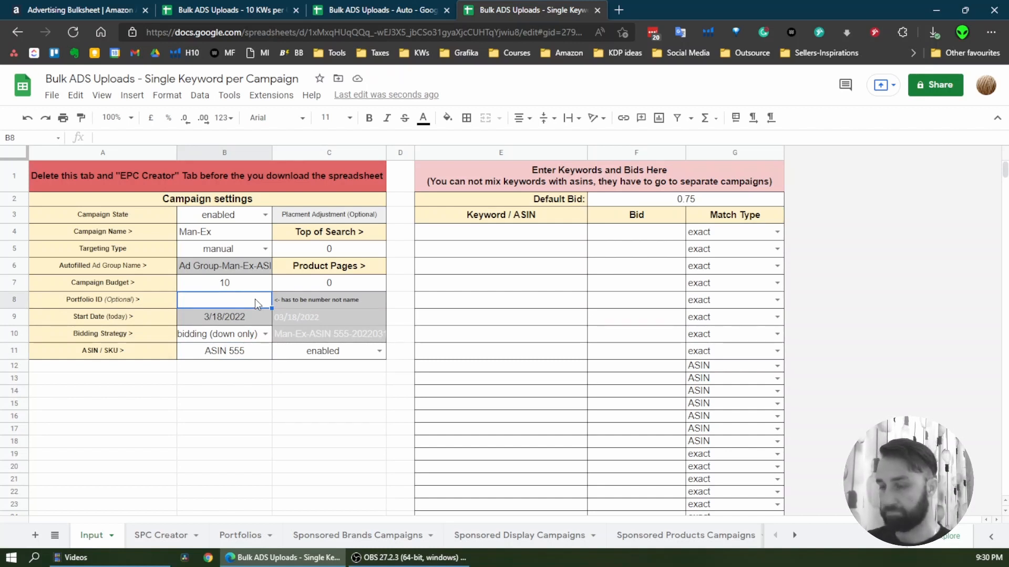
{"action": "type", "text": "85749305"}
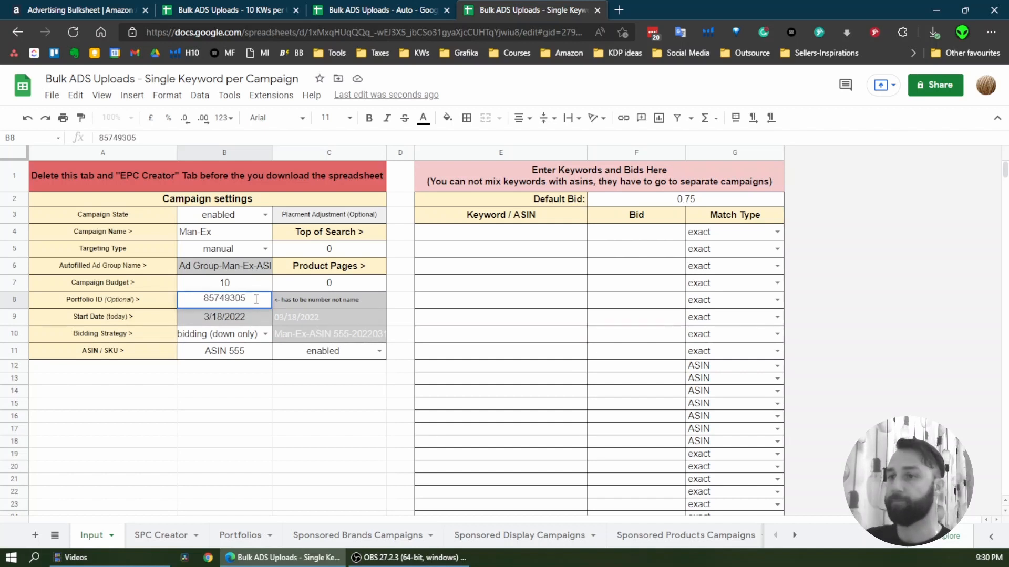
Set the placement adjustments to 10 for Top of Search and 5 for Product Pages
{"action": "left_click", "coordinate": [338, 253]}
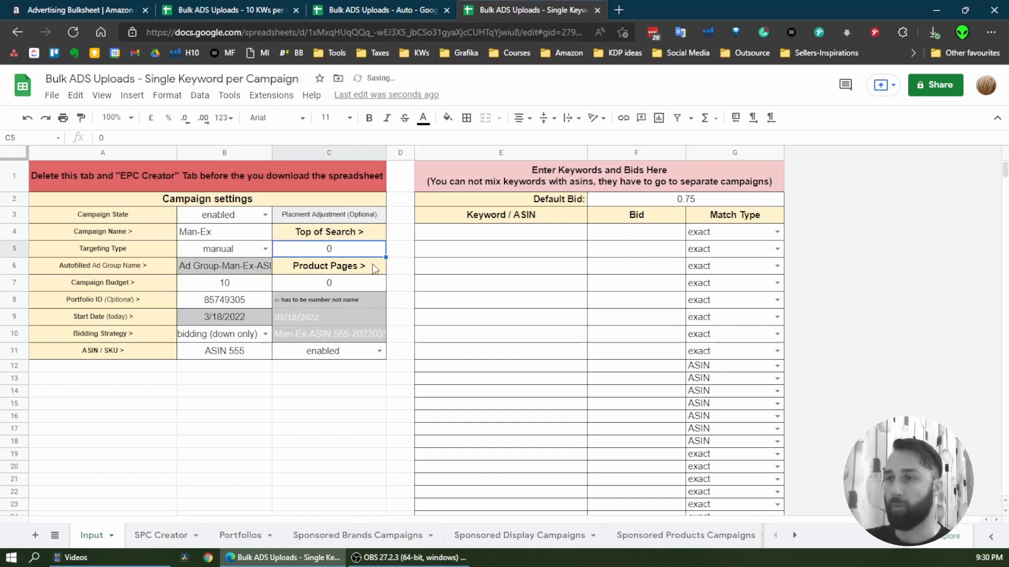
{"action": "type", "text": "10"}
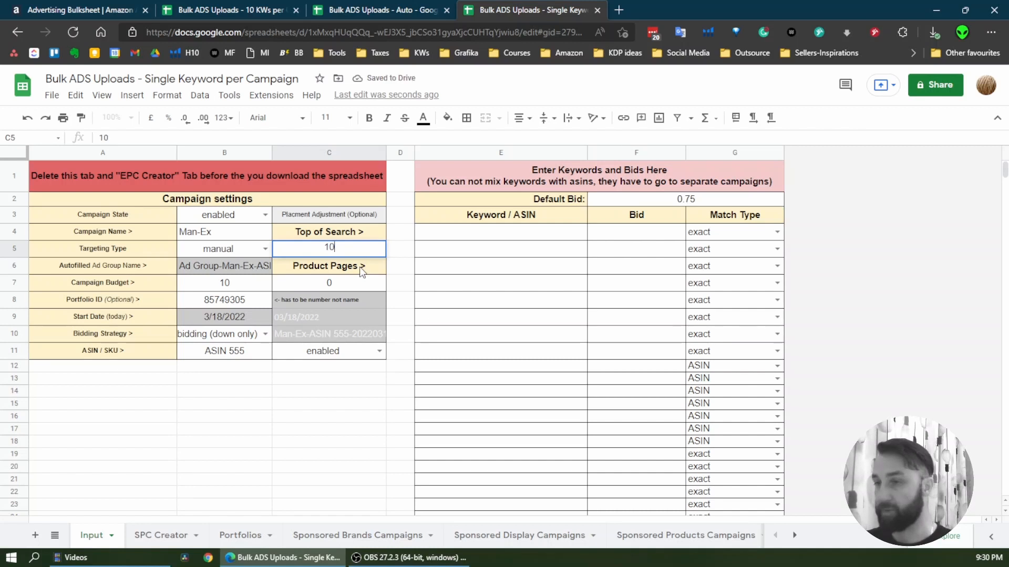
{"action": "left_click", "coordinate": [349, 286]}
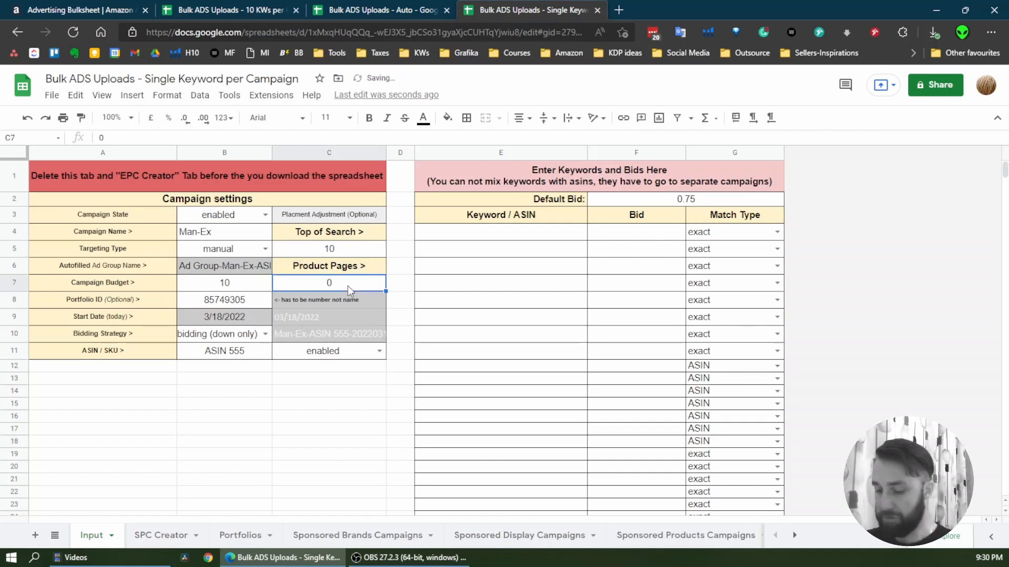
{"action": "type", "text": "5"}
{"action": "left_click", "coordinate": [317, 366]}
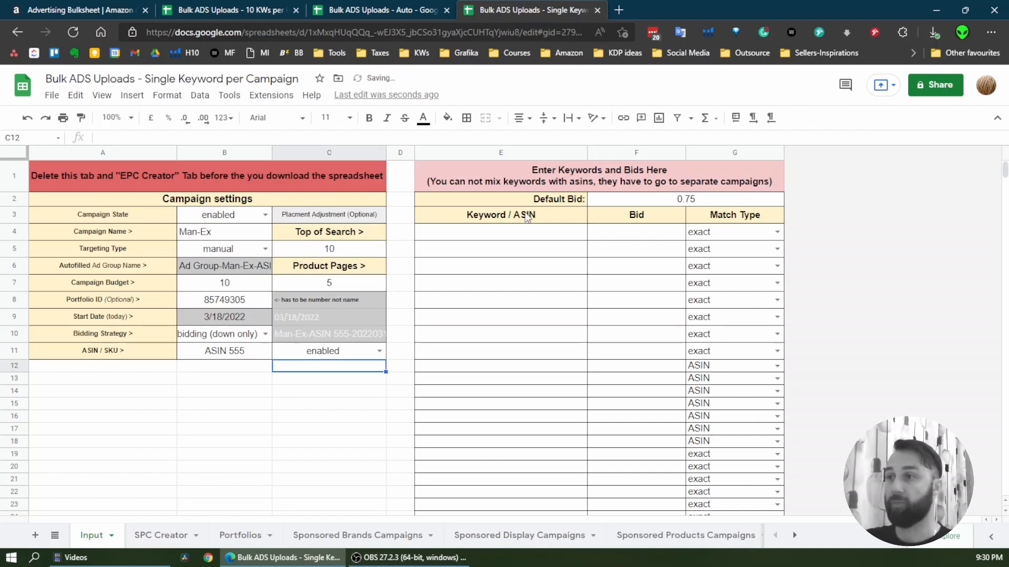
Enter keyword 1 and keyword 2 in the first two rows of the Keyword / ASIN column
{"action": "left_click", "coordinate": [532, 235]}
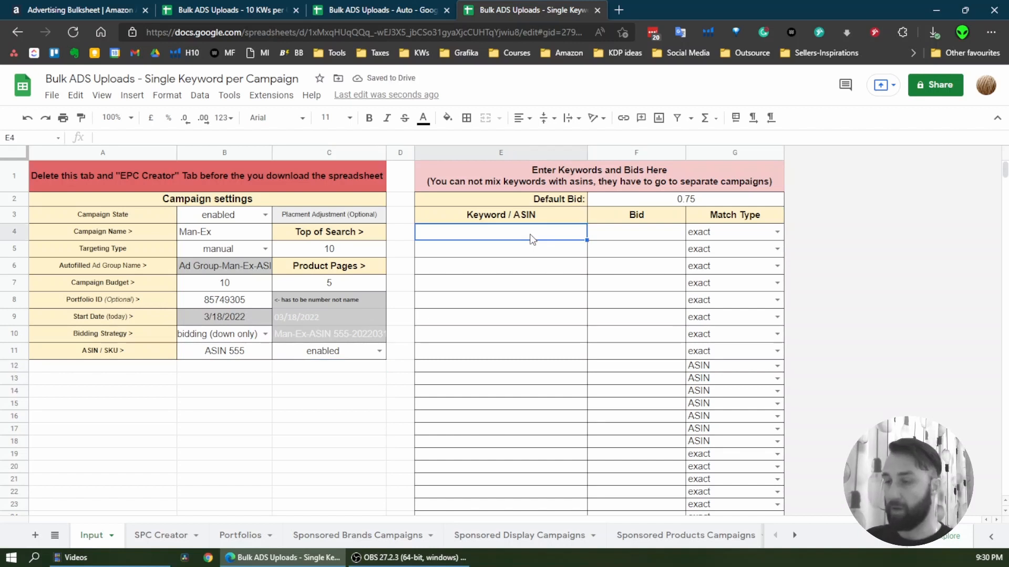
{"action": "type", "text": "keyword "}
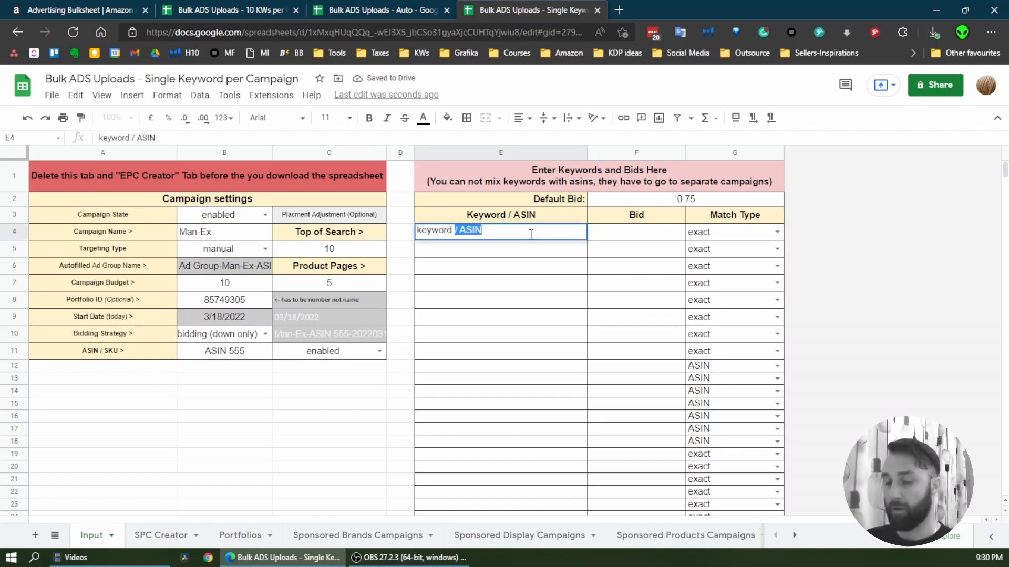
{"action": "type", "text": "1"}
{"action": "key", "text": "Return"}
{"action": "type", "text": "ke"}
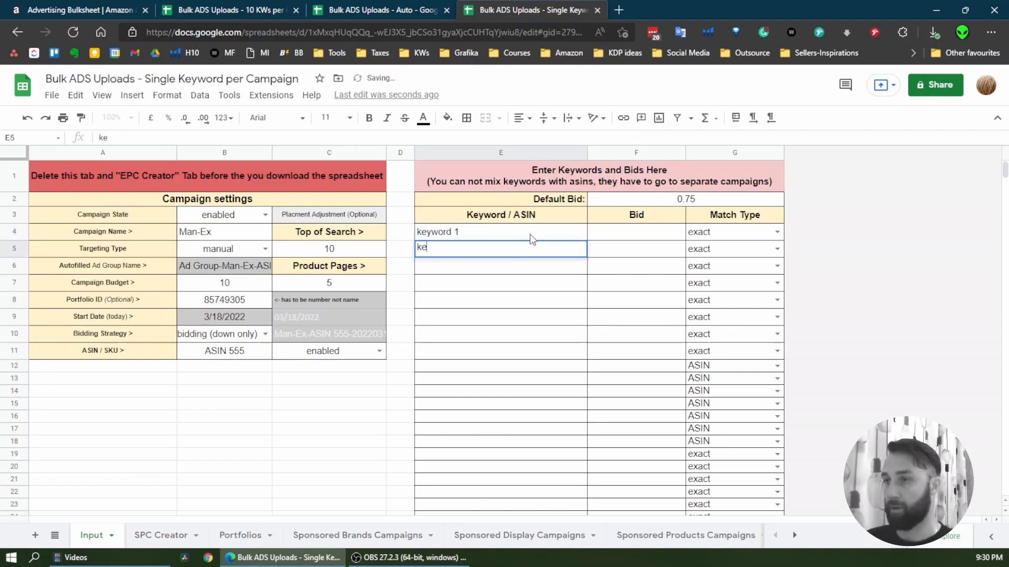
{"action": "type", "text": "yword 2"}
{"action": "key", "text": "Return"}
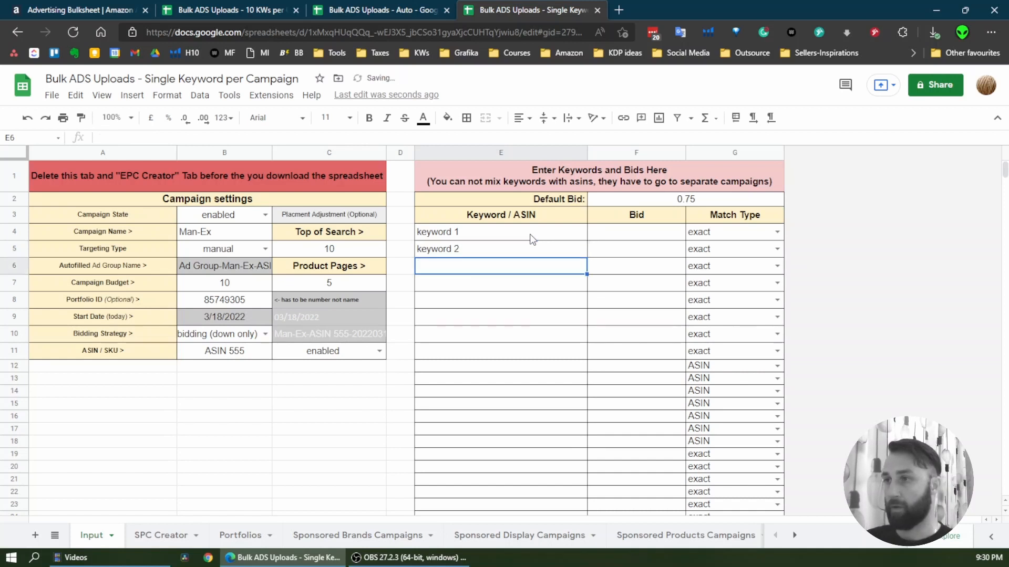
Extend the keyword series from the two entered rows down to keyword 30 in row 33
{"action": "left_click_drag", "start_coordinate": [532, 239], "coordinate": [537, 246]}
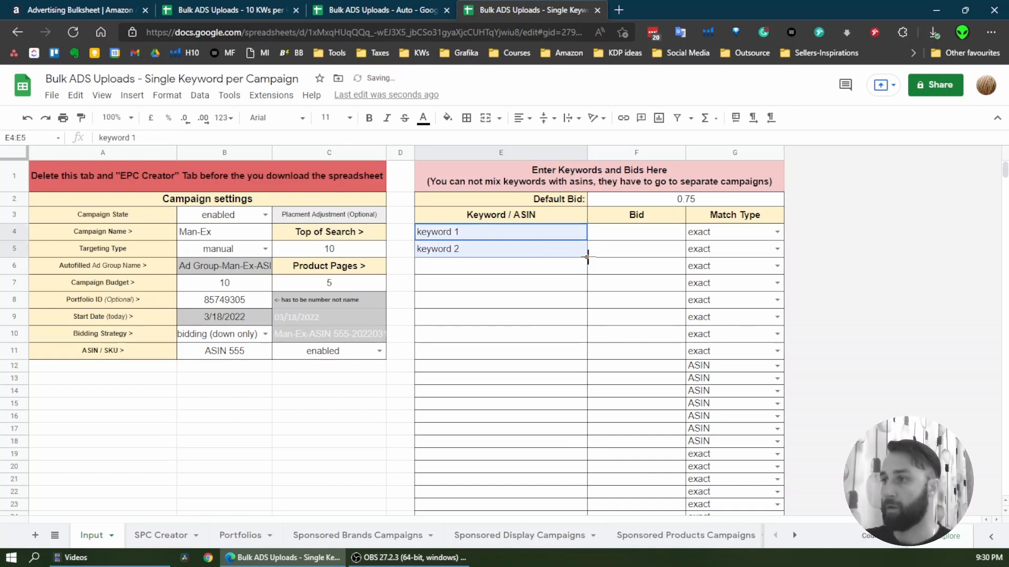
{"action": "left_click_drag", "start_coordinate": [588, 362], "coordinate": [586, 483]}
{"action": "scroll", "coordinate": [630, 461], "scroll_direction": "up", "scroll_amount": 3}
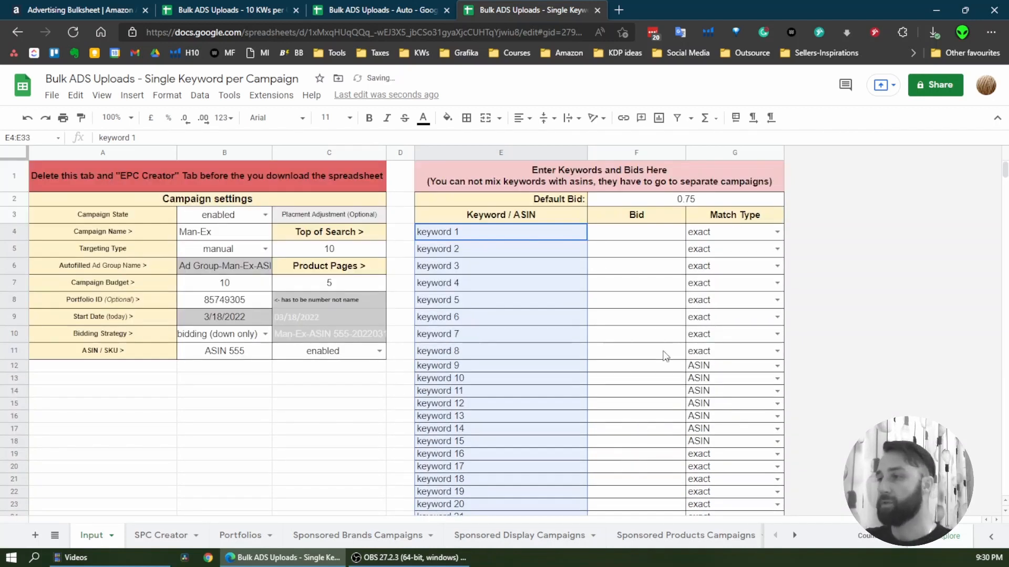
{"action": "scroll", "coordinate": [692, 329], "scroll_direction": "down", "scroll_amount": 2}
{"action": "scroll", "coordinate": [729, 271], "scroll_direction": "up", "scroll_amount": 2}
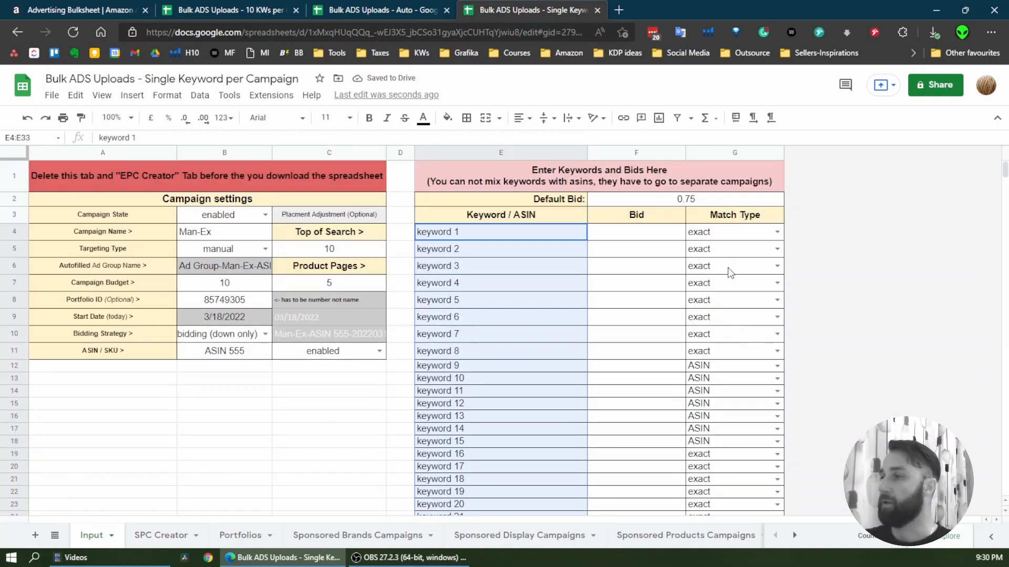
Examine the match type options for keyword 1 and the match types assigned to the rows from keyword 9 down
{"action": "left_click", "coordinate": [738, 235]}
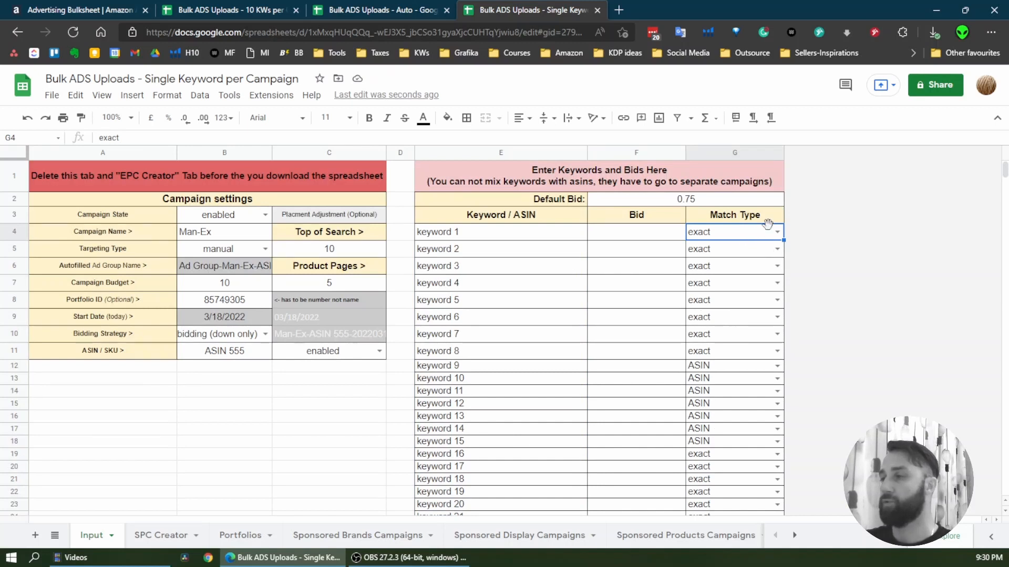
{"action": "left_click", "coordinate": [776, 235]}
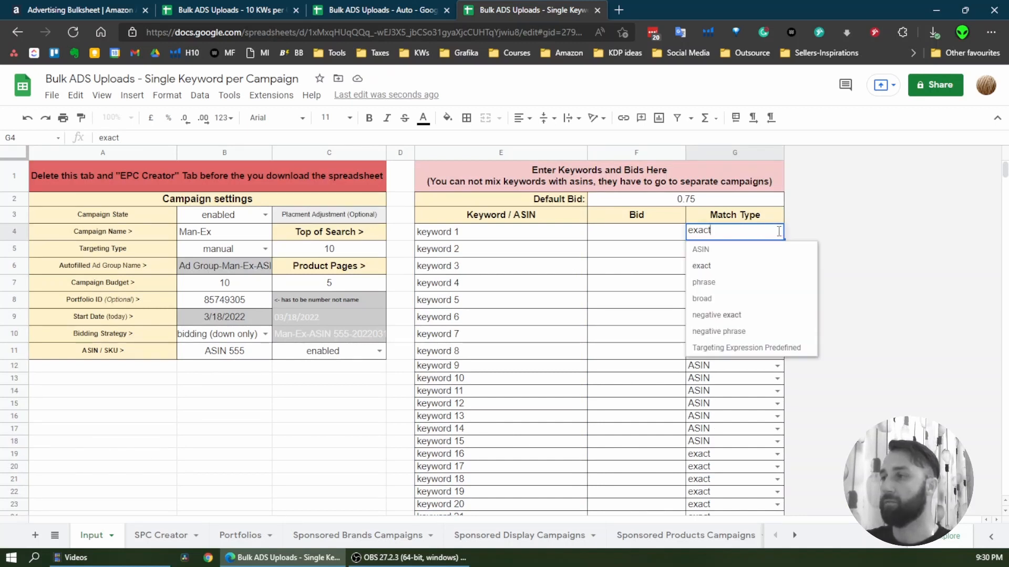
{"action": "left_click", "coordinate": [649, 287]}
{"action": "scroll", "coordinate": [707, 321], "scroll_direction": "down", "scroll_amount": 2}
{"action": "scroll", "coordinate": [708, 322], "scroll_direction": "up", "scroll_amount": 2}
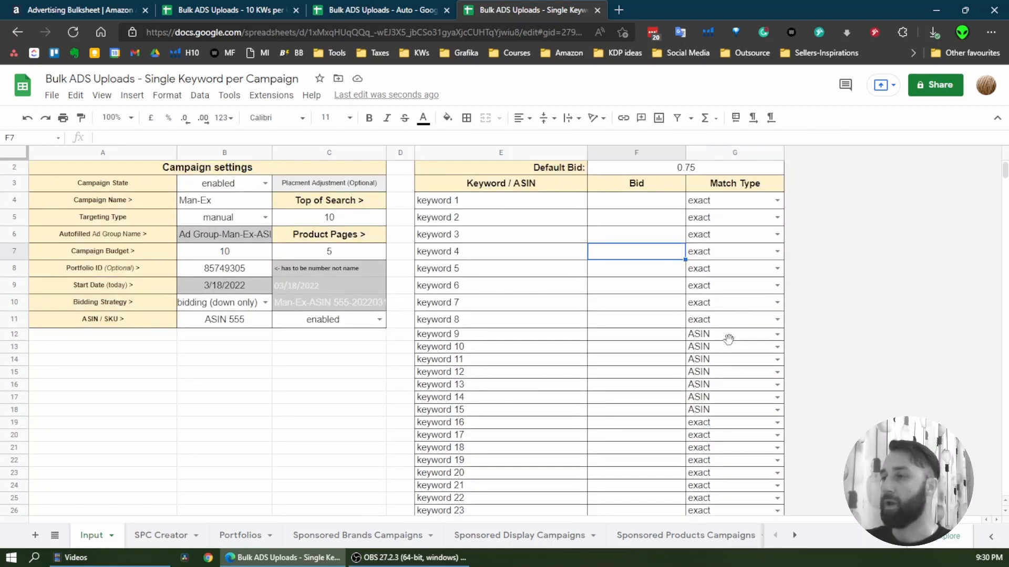
{"action": "left_click", "coordinate": [726, 336]}
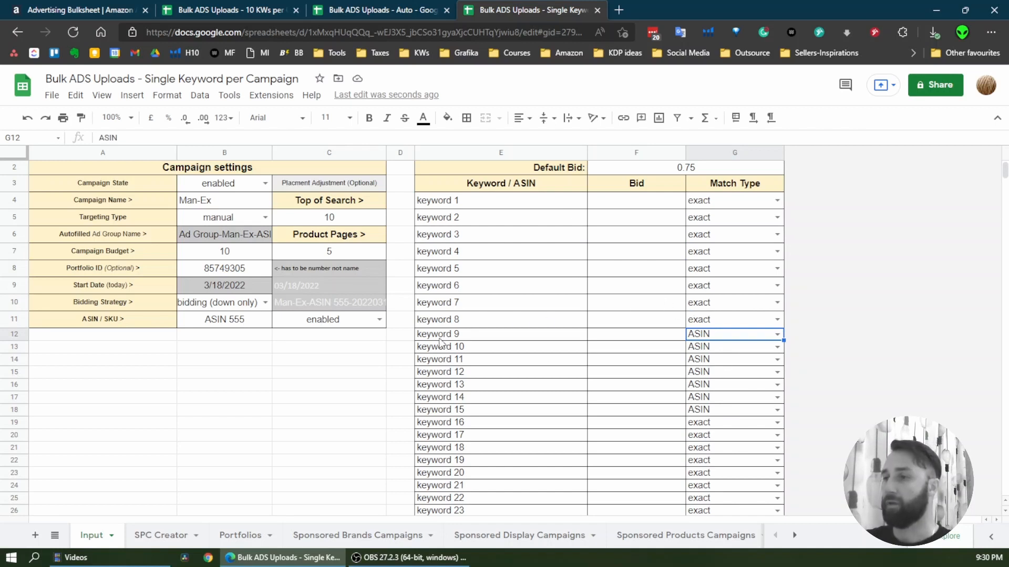
{"action": "left_click_drag", "start_coordinate": [441, 336], "coordinate": [633, 349]}
{"action": "left_click_drag", "start_coordinate": [475, 337], "coordinate": [719, 342]}
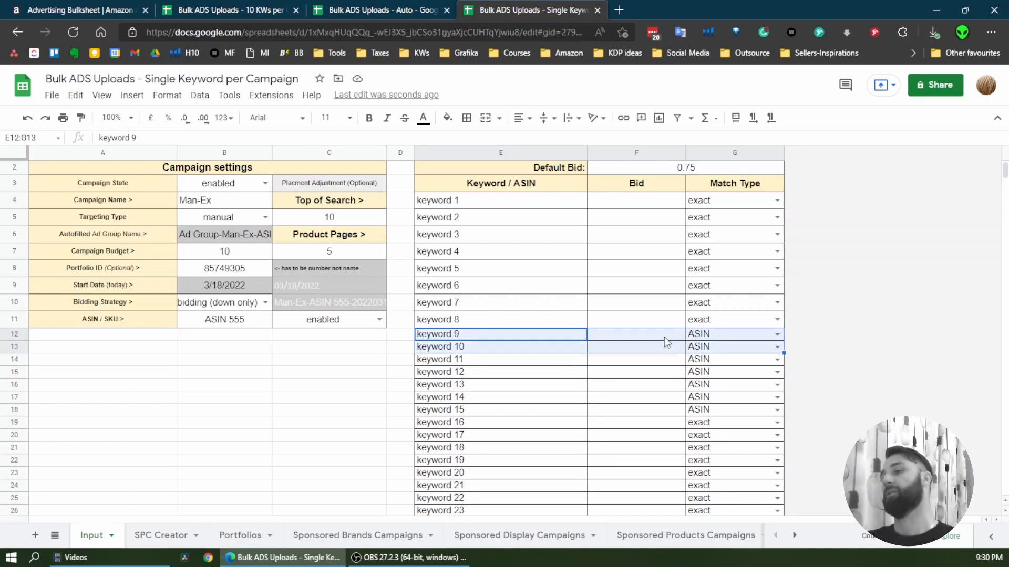
{"action": "left_click", "coordinate": [570, 346]}
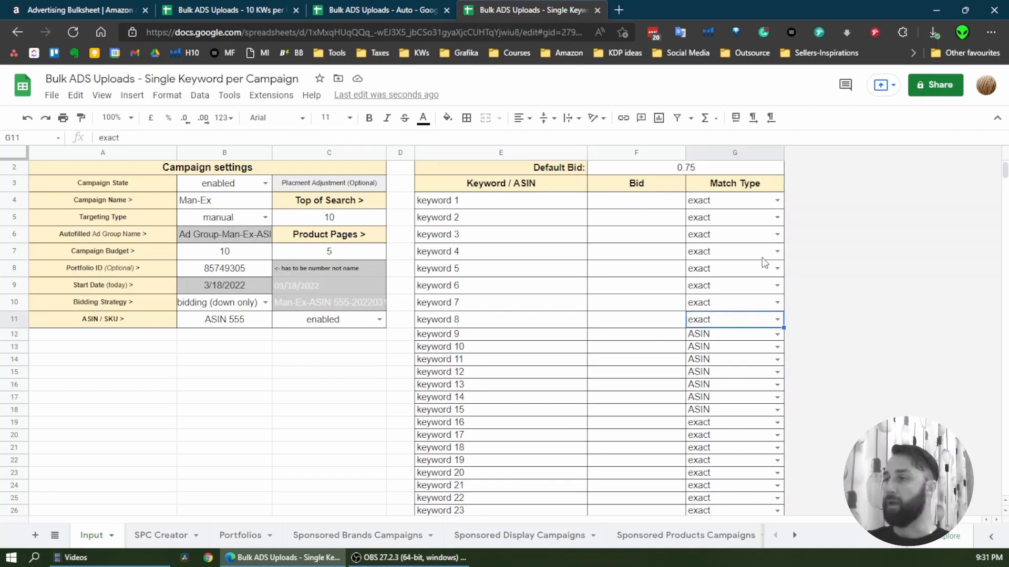
Change the match type of keyword 4 to phrase
{"action": "left_click", "coordinate": [777, 251]}
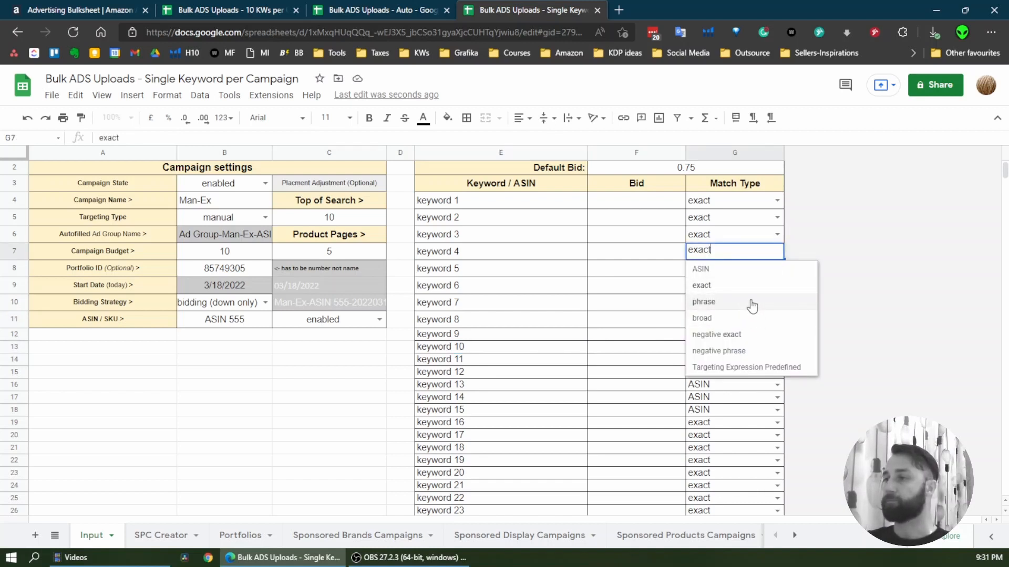
{"action": "left_click", "coordinate": [750, 302]}
{"action": "scroll", "coordinate": [562, 304], "scroll_direction": "up", "scroll_amount": 1}
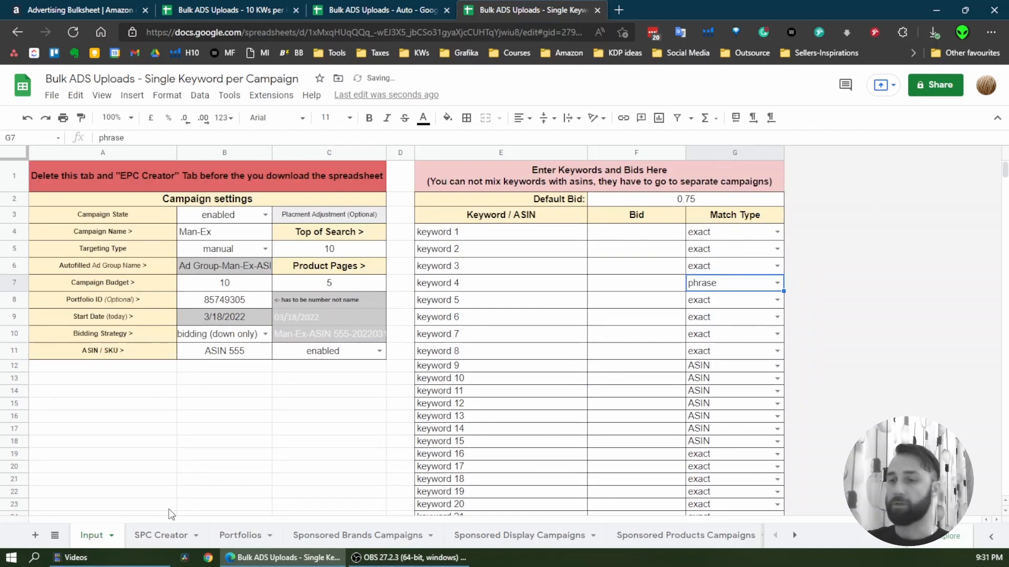
Copy rows 2 to 451 of the SPC Creator sheet, covering all generated campaigns through keyword 30
{"action": "left_click", "coordinate": [173, 528]}
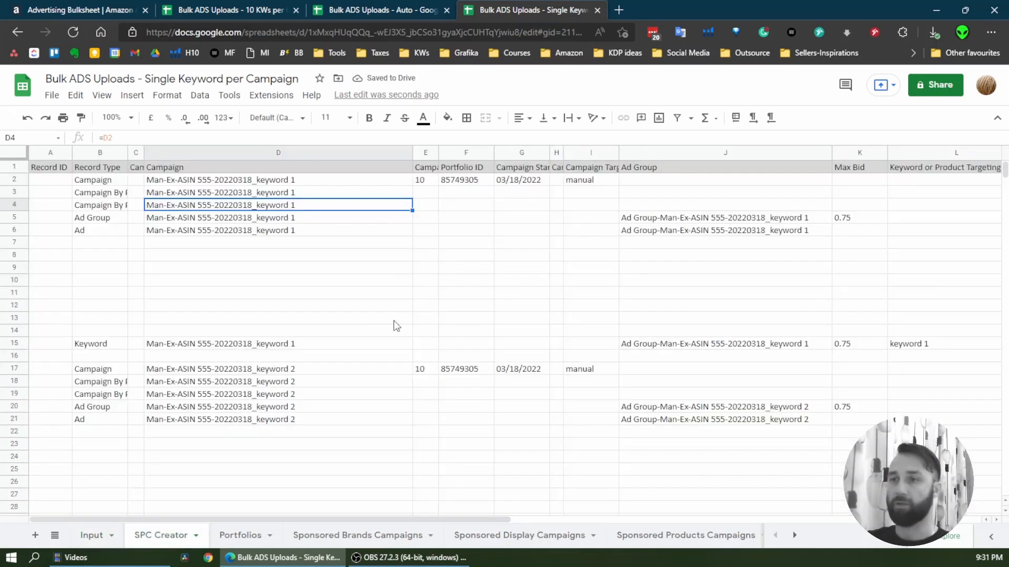
{"action": "left_click", "coordinate": [15, 179]}
{"action": "scroll", "coordinate": [439, 338], "scroll_direction": "down", "scroll_amount": 10}
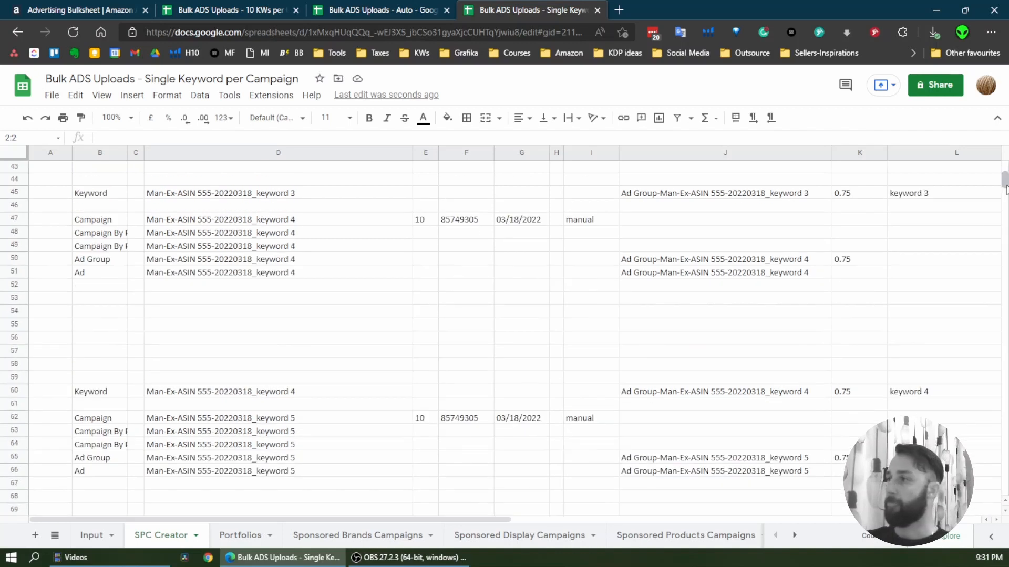
{"action": "left_click_drag", "start_coordinate": [1004, 182], "coordinate": [1006, 295]}
{"action": "scroll", "coordinate": [254, 257], "scroll_direction": "up", "scroll_amount": 3}
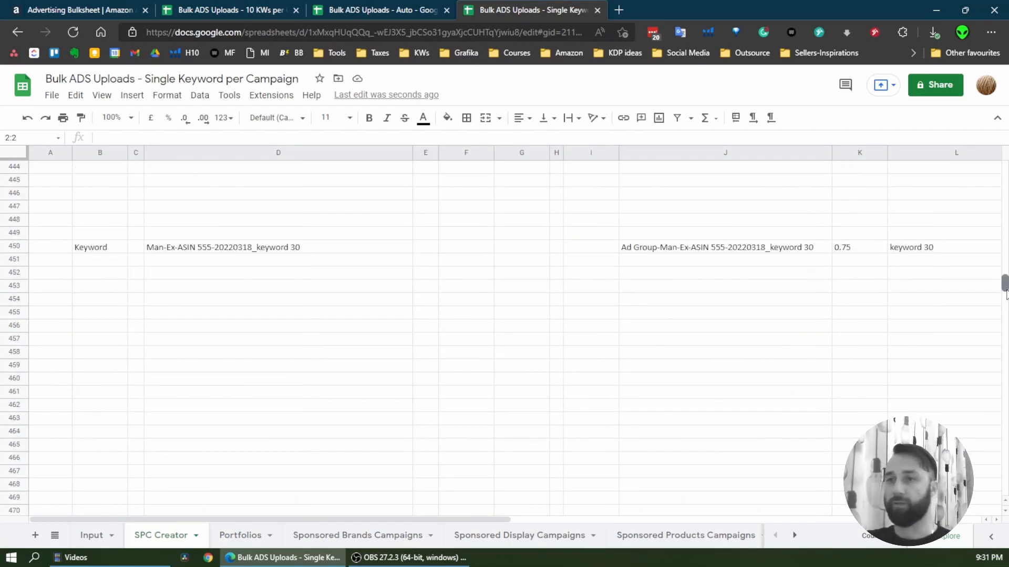
{"action": "left_click", "coordinate": [13, 313], "text": "shift"}
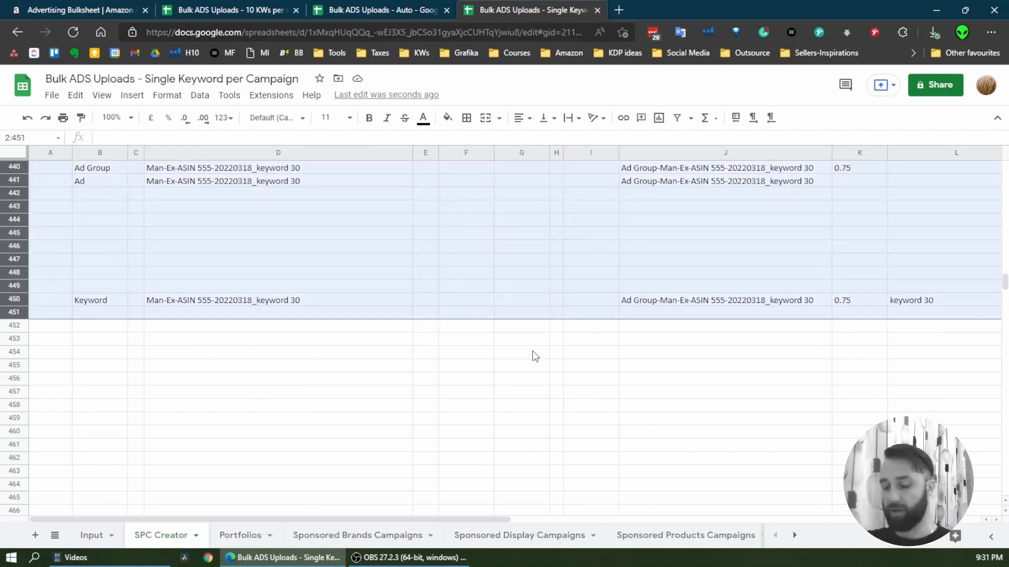
{"action": "key", "text": "ctrl+c"}
{"action": "left_click", "coordinate": [75, 95]}
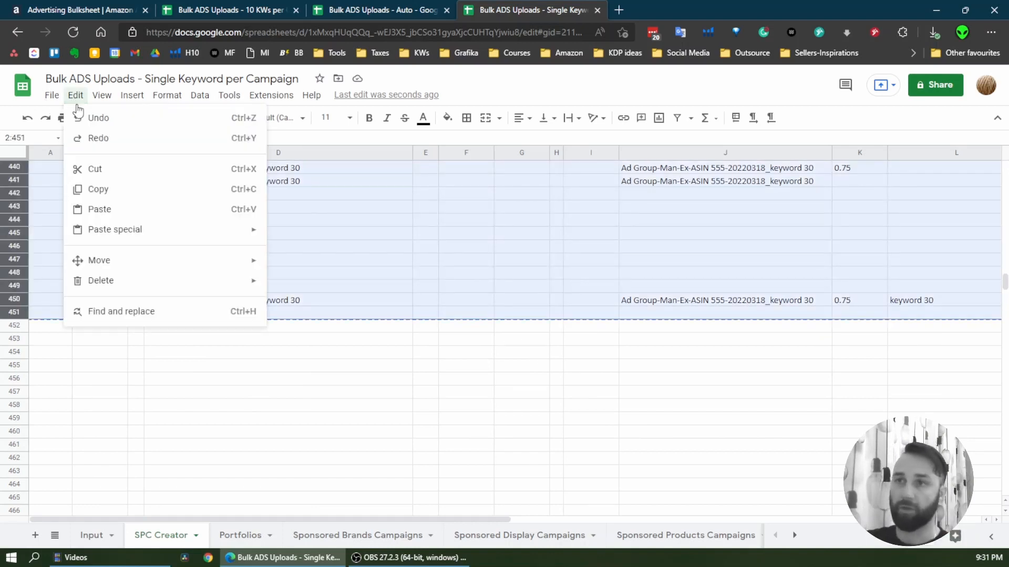
{"action": "left_click", "coordinate": [156, 190]}
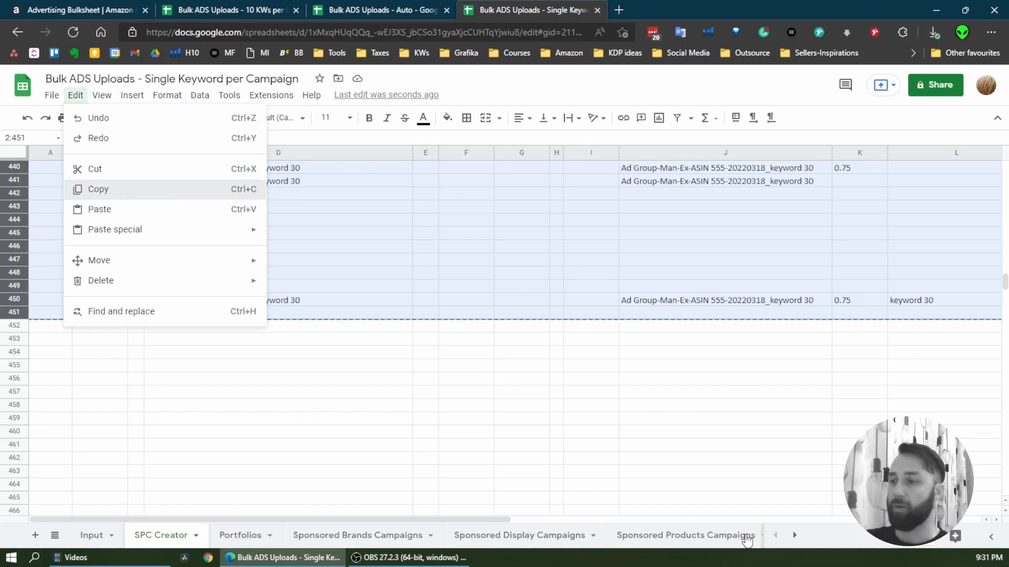
Paste the copied campaign rows as values only into the Sponsored Products Campaigns sheet, starting at cell A2
{"action": "left_click", "coordinate": [663, 541]}
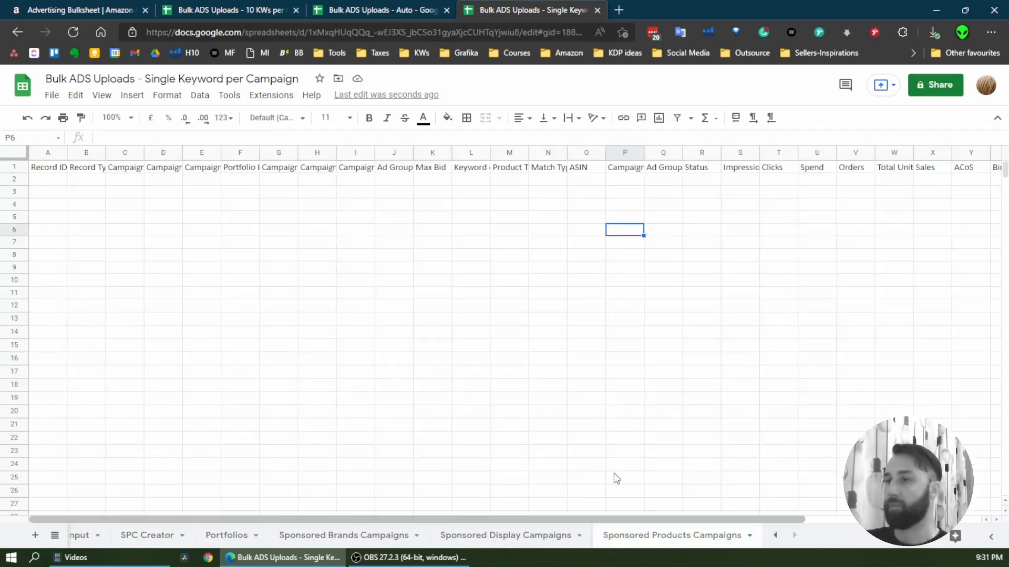
{"action": "right_click", "coordinate": [45, 182]}
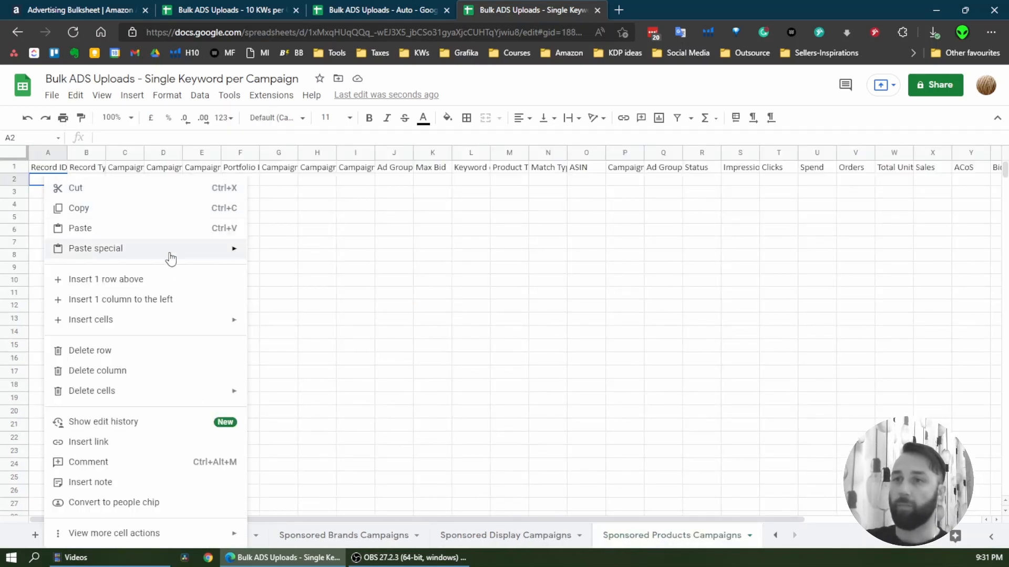
{"action": "mouse_move", "coordinate": [205, 256]}
{"action": "left_click", "coordinate": [323, 254]}
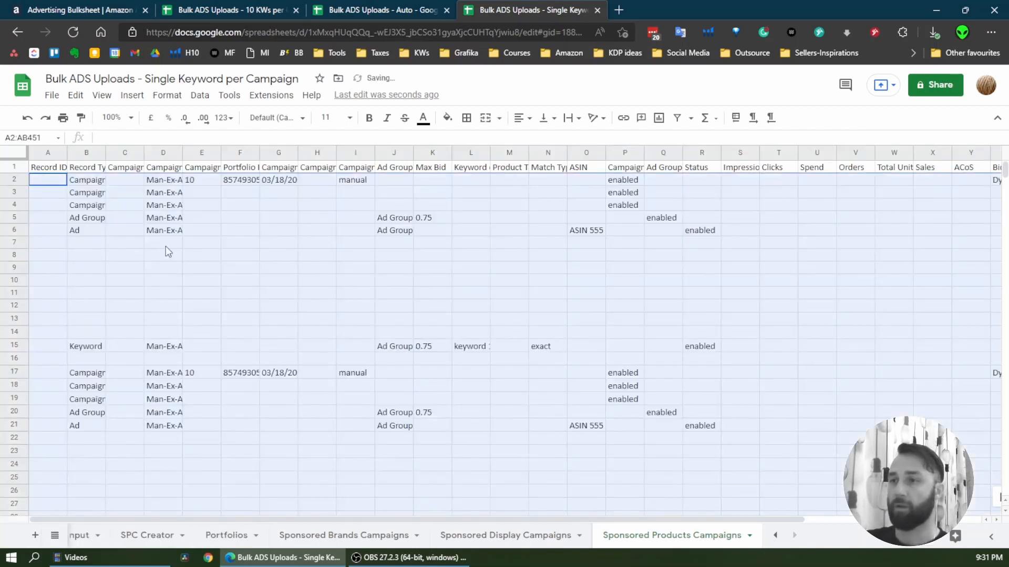
{"action": "left_click", "coordinate": [163, 243]}
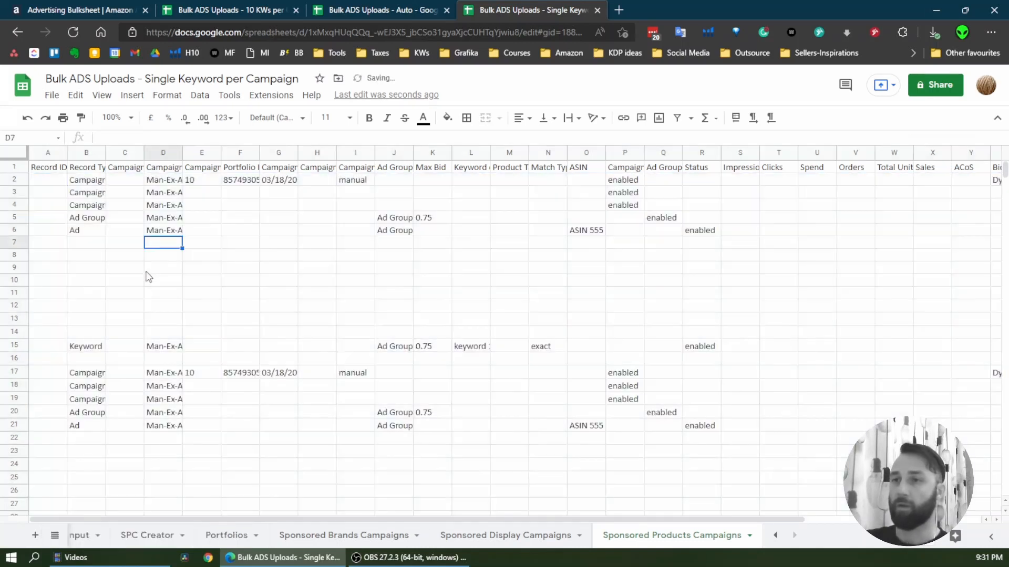
Check the pasted keyword campaign rows down the length of the Sponsored Products Campaigns sheet
{"action": "scroll", "coordinate": [294, 278], "scroll_direction": "down", "scroll_amount": 10}
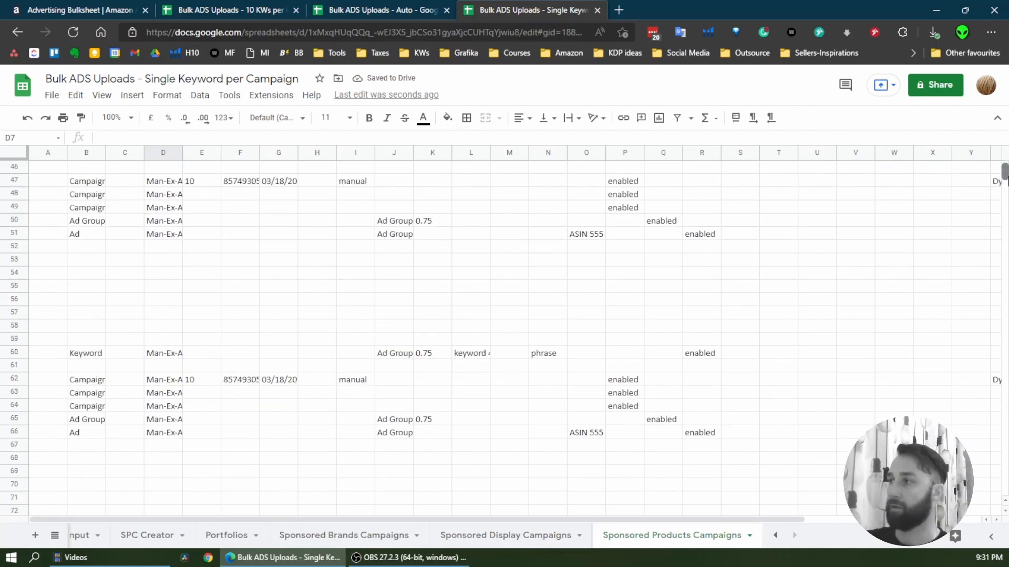
{"action": "mouse_move", "coordinate": [1004, 176]}
{"action": "left_mouse_down"}
{"action": "mouse_move", "coordinate": [1006, 202]}
{"action": "mouse_move", "coordinate": [1007, 192]}
{"action": "left_mouse_up"}
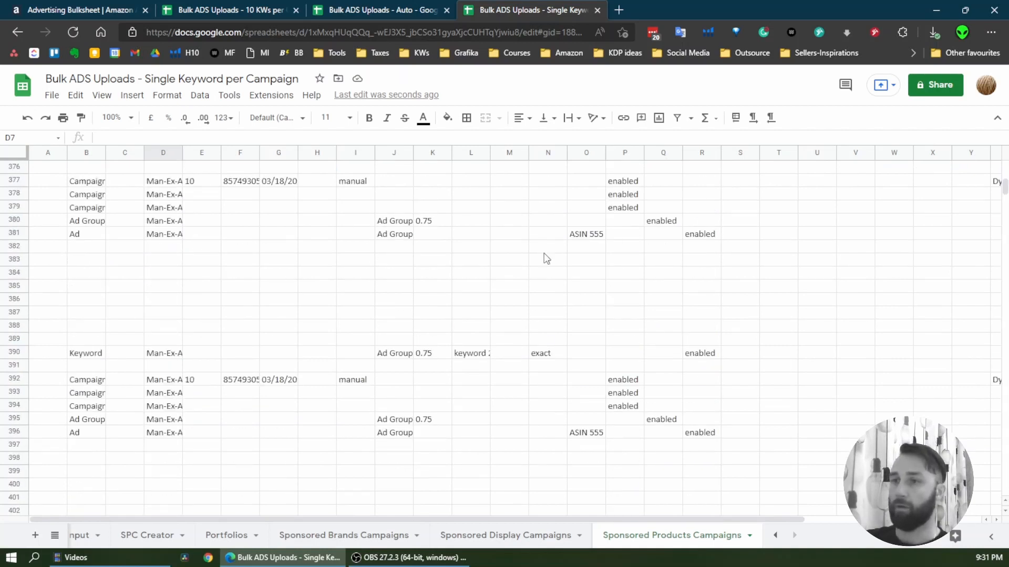
{"action": "scroll", "coordinate": [451, 304], "scroll_direction": "down", "scroll_amount": 6}
Review the keyword list from keyword 1 to keyword 30 and the match types in the Input sheet
{"action": "left_click", "coordinate": [132, 535]}
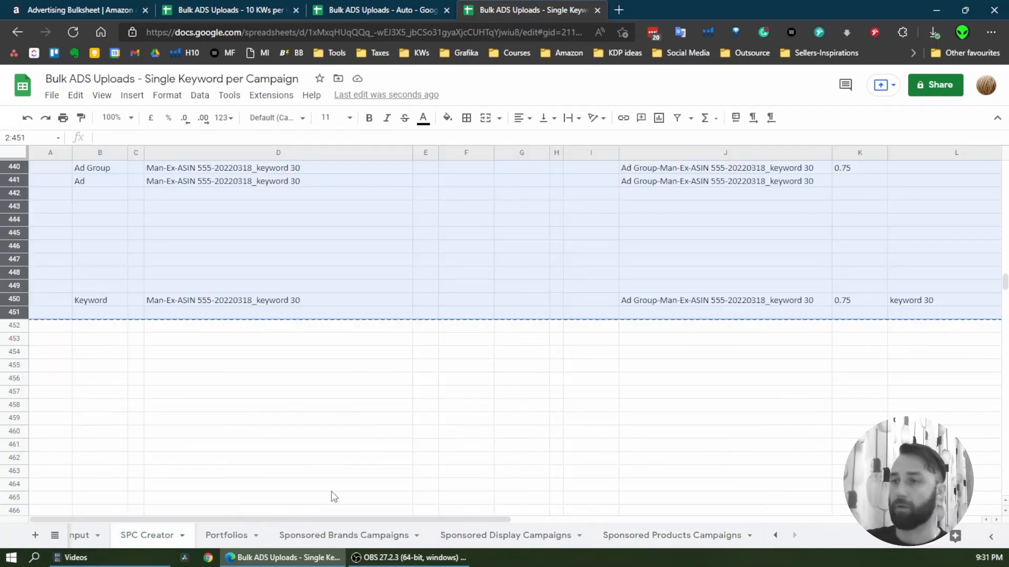
{"action": "left_click", "coordinate": [82, 536]}
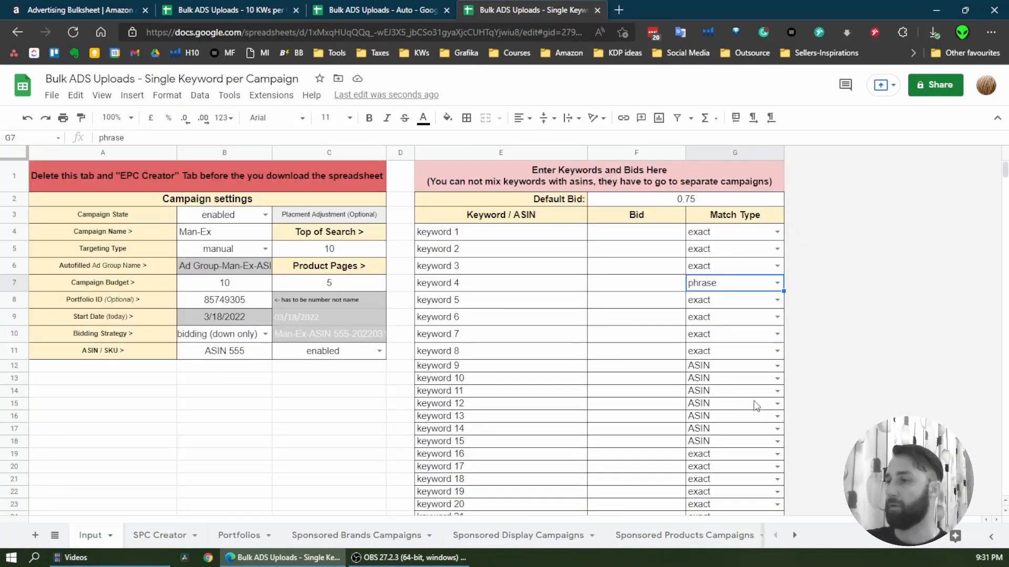
{"action": "scroll", "coordinate": [693, 389], "scroll_direction": "down", "scroll_amount": 3}
{"action": "scroll", "coordinate": [505, 331], "scroll_direction": "up", "scroll_amount": 3}
{"action": "left_click_drag", "start_coordinate": [464, 190], "coordinate": [489, 518]}
{"action": "scroll", "coordinate": [494, 473], "scroll_direction": "down", "scroll_amount": 4}
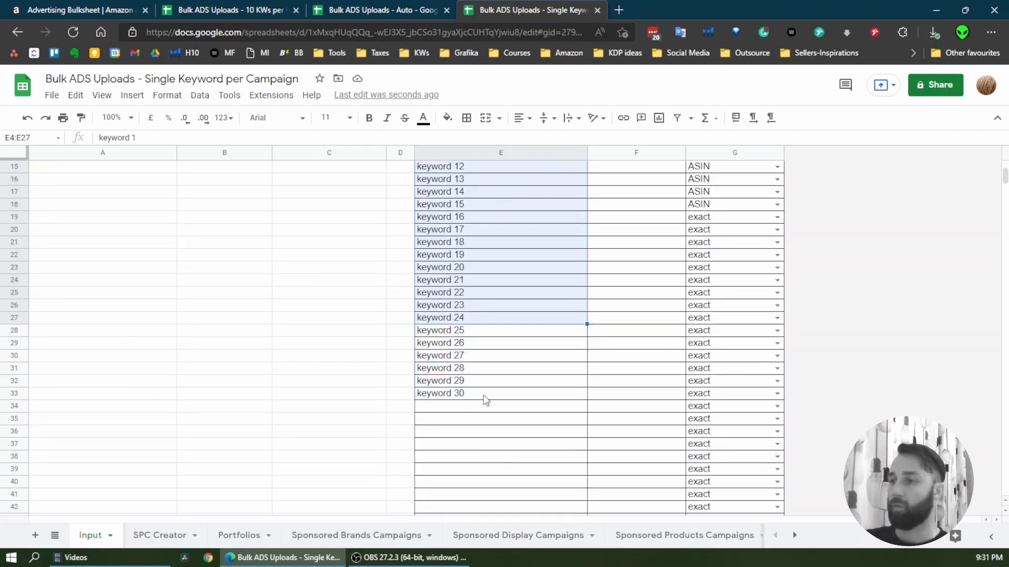
{"action": "left_click", "coordinate": [467, 392]}
{"action": "scroll", "coordinate": [578, 392], "scroll_direction": "up", "scroll_amount": 5}
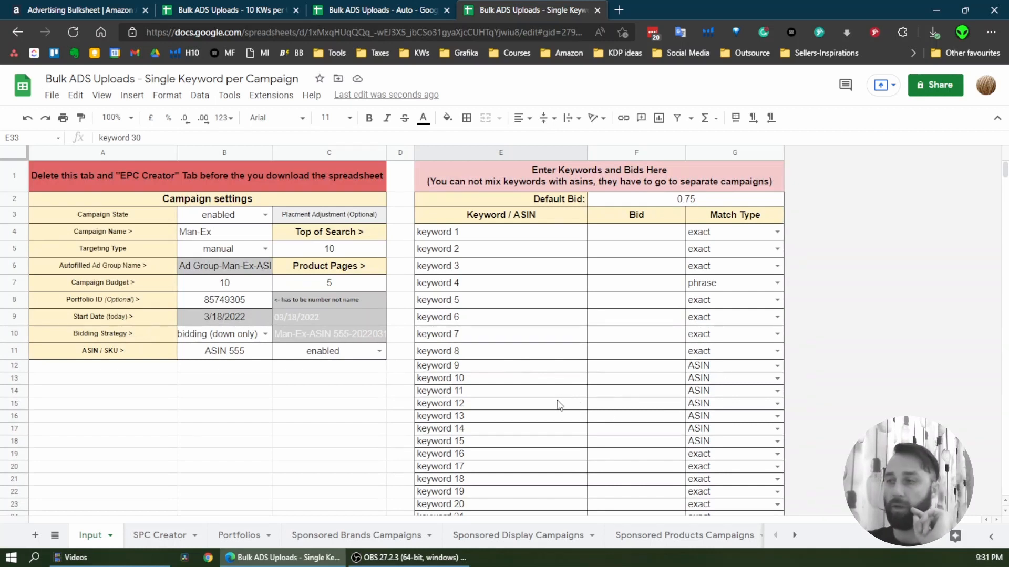
{"action": "scroll", "coordinate": [444, 374], "scroll_direction": "down", "scroll_amount": 1}
{"action": "scroll", "coordinate": [110, 456], "scroll_direction": "up", "scroll_amount": 1}
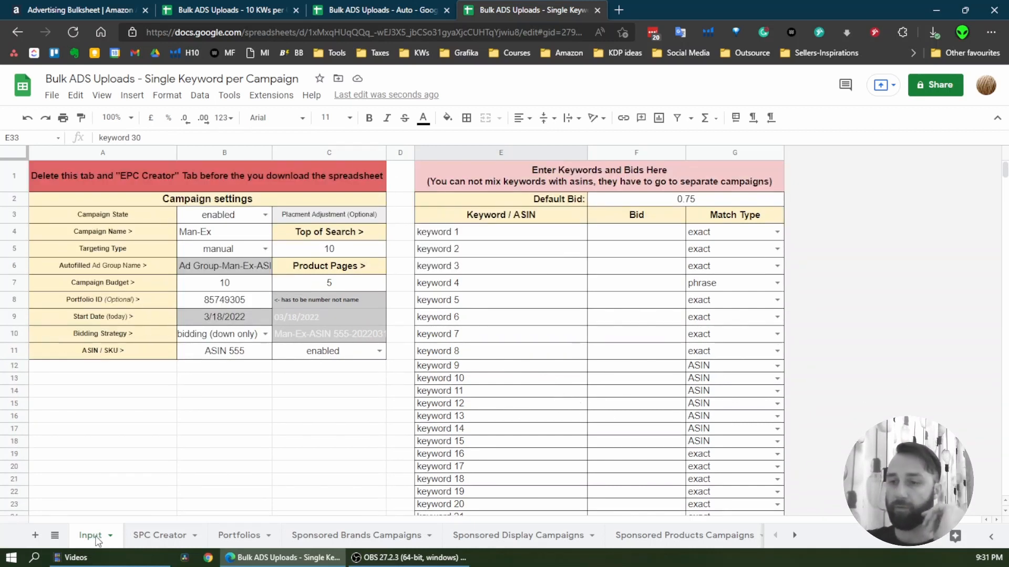
Delete the Input and SPC Creator sheets from the Single Keyword per Campaign spreadsheet
{"action": "right_click", "coordinate": [96, 536]}
{"action": "left_click", "coordinate": [95, 316]}
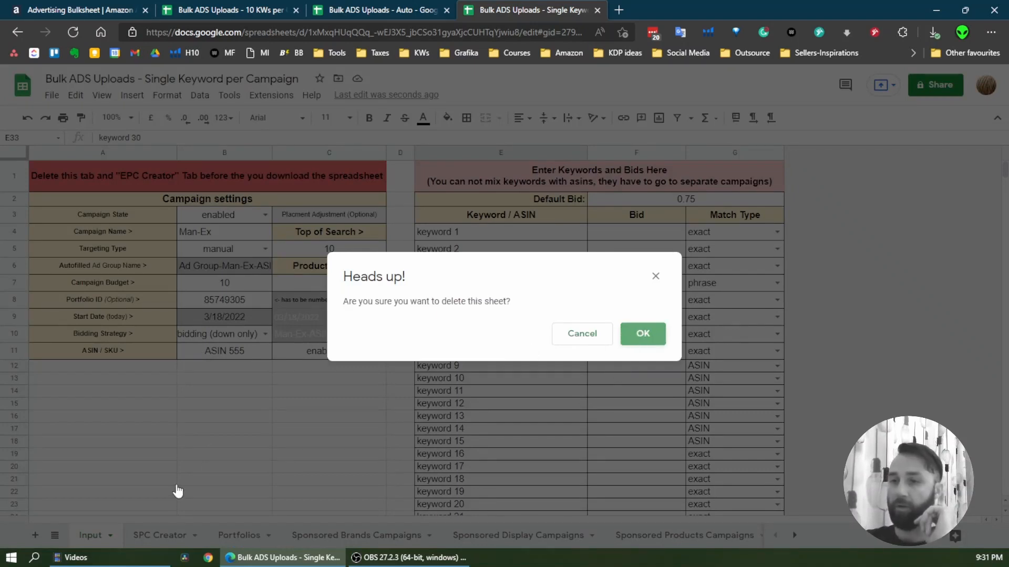
{"action": "left_click", "coordinate": [646, 336]}
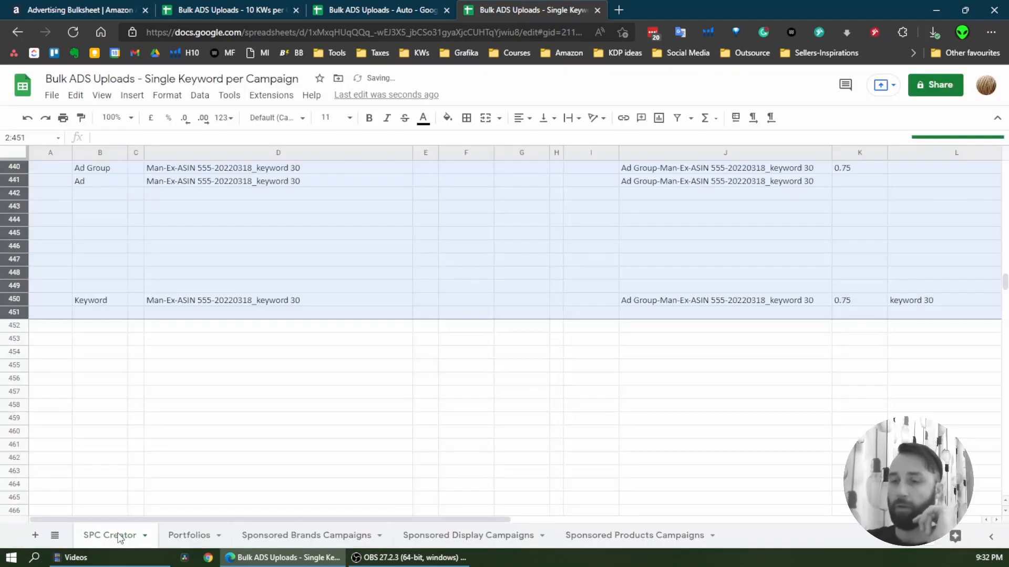
{"action": "right_click", "coordinate": [119, 537]}
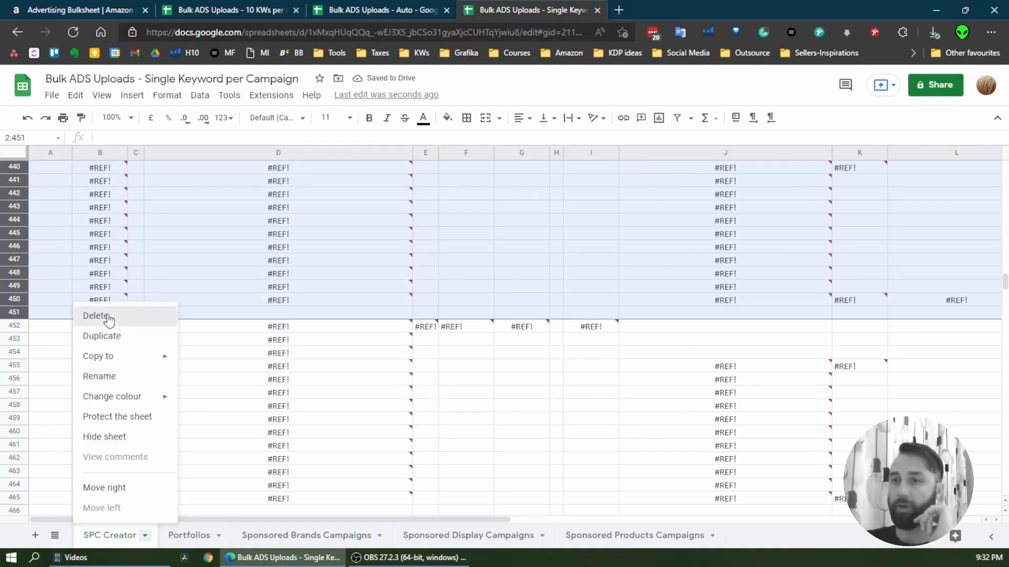
{"action": "left_click", "coordinate": [106, 317]}
{"action": "left_click", "coordinate": [644, 339]}
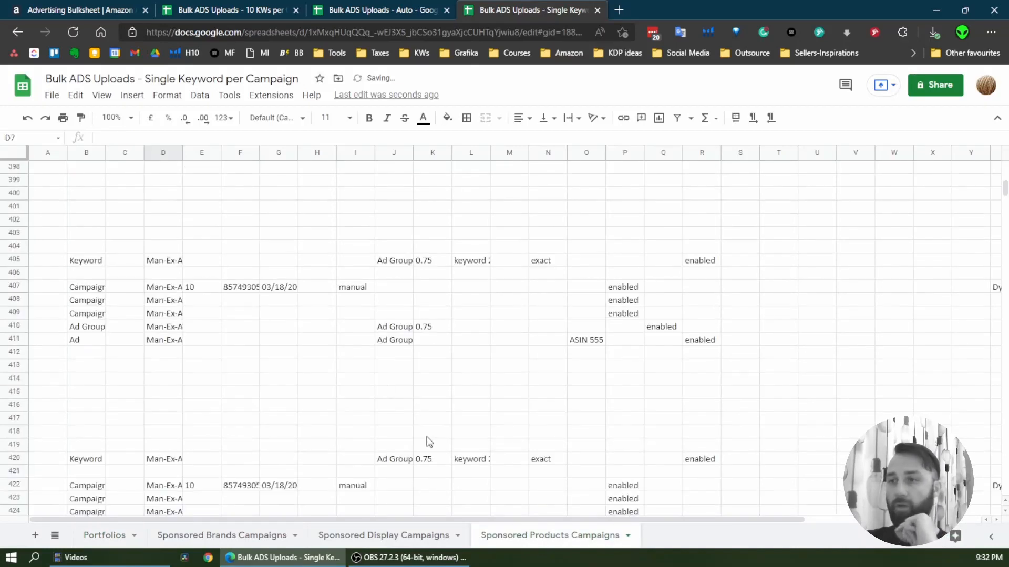
Examine the campaign rows in the Sponsored Products Campaigns sheet and the spreadsheet's file options
{"action": "left_click", "coordinate": [542, 537]}
{"action": "scroll", "coordinate": [376, 298], "scroll_direction": "up", "scroll_amount": 12}
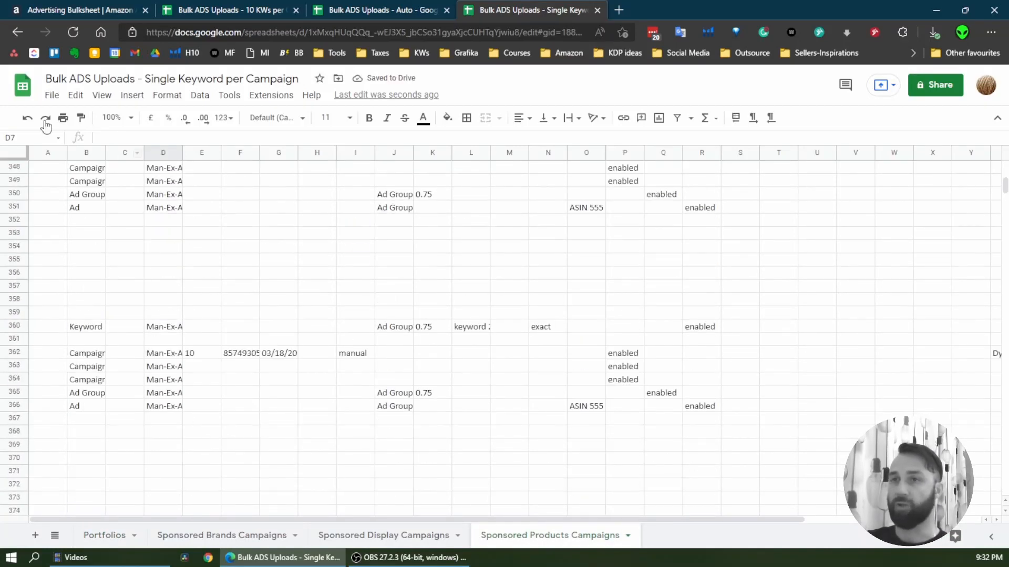
{"action": "left_click", "coordinate": [52, 95]}
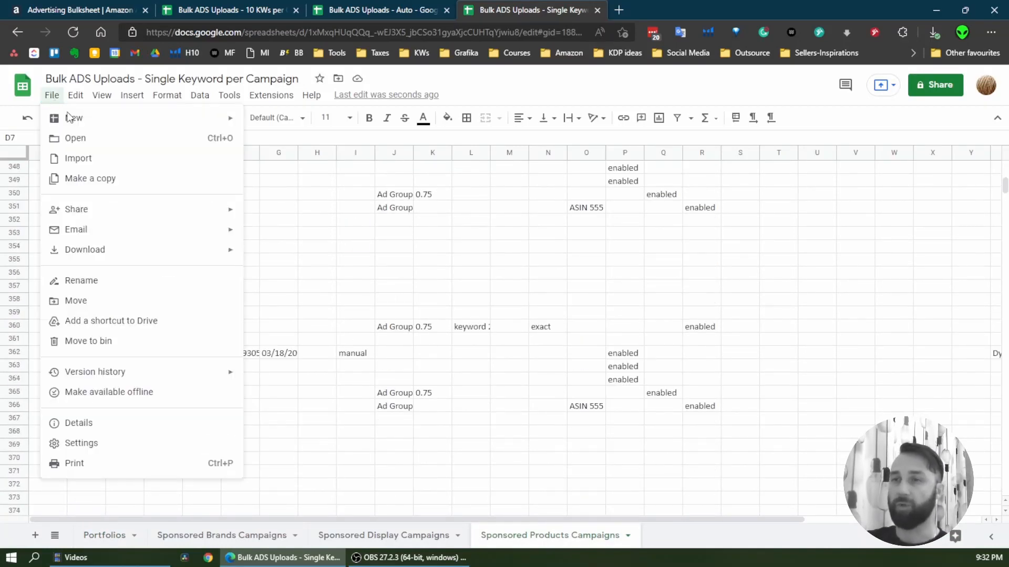
{"action": "left_click", "coordinate": [757, 326]}
{"action": "scroll", "coordinate": [541, 247], "scroll_direction": "up", "scroll_amount": 2}
Submit the selected Bulk ADS Uploads - Auto (10).xlsx file on the Amazon Ads Bulk operations page, and return to the Single Keyword per Campaign spreadsheet
{"action": "left_click", "coordinate": [71, 9]}
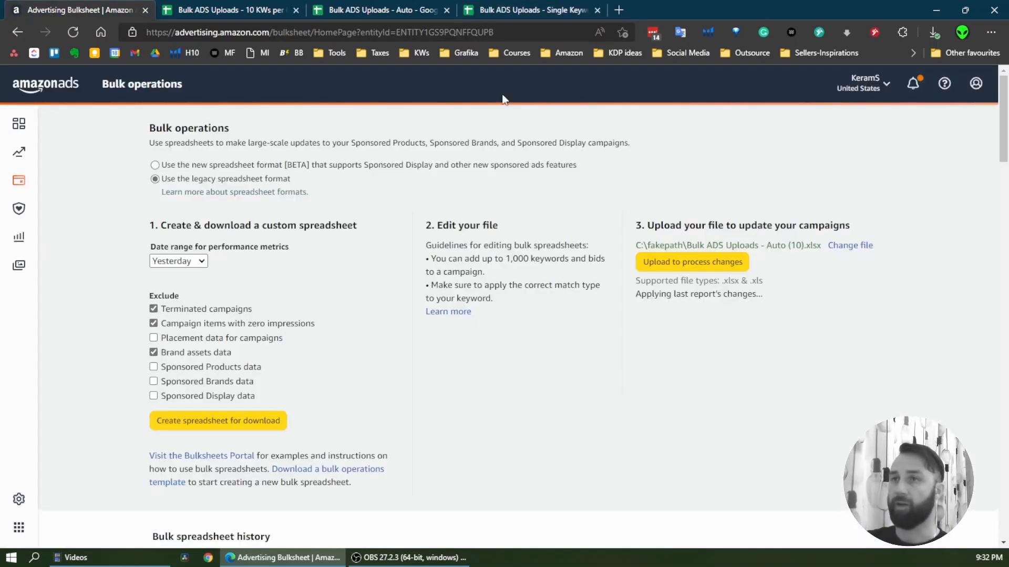
{"action": "left_click", "coordinate": [720, 261]}
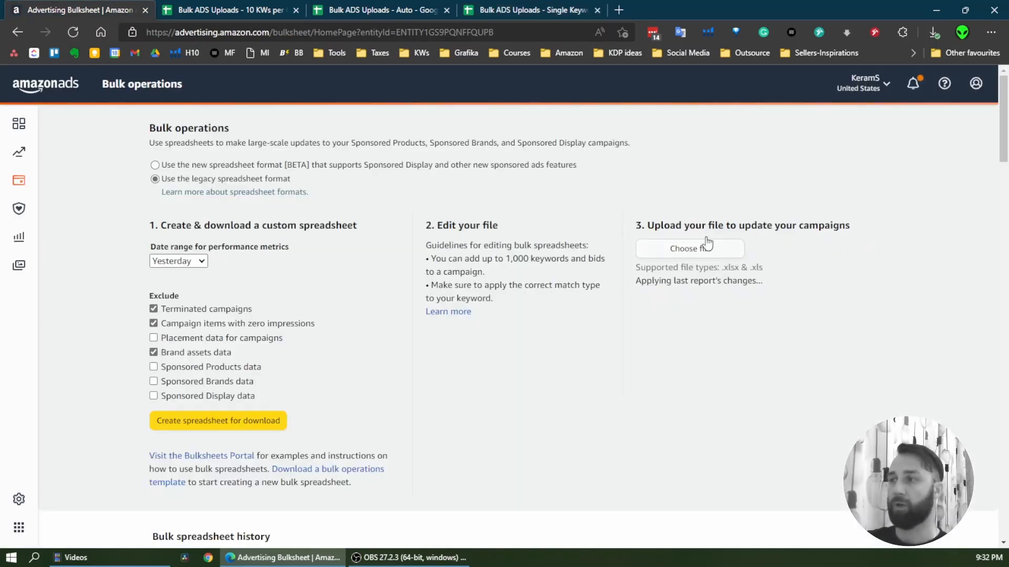
{"action": "left_click", "coordinate": [546, 7]}
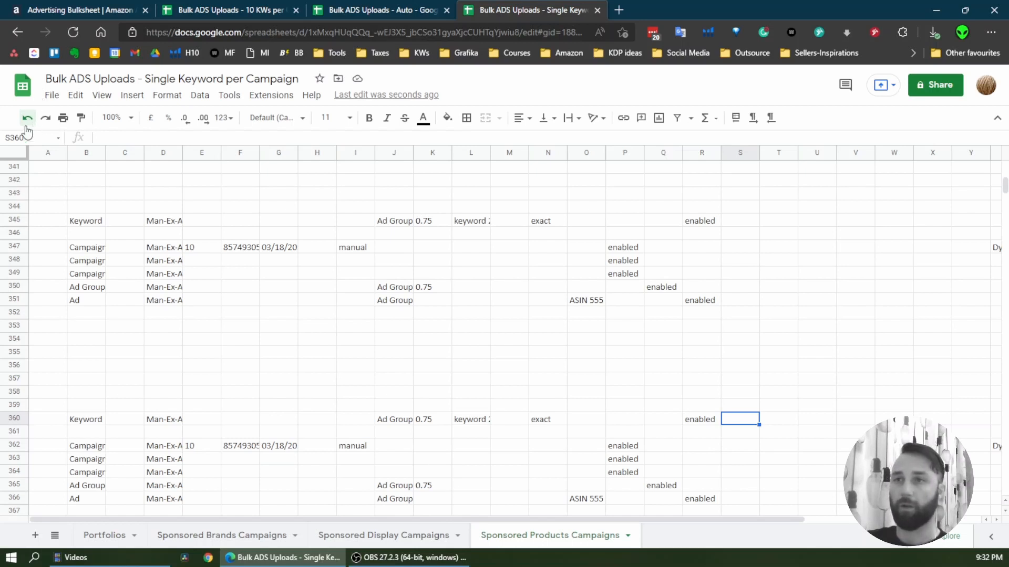
Look through the Amazon Ads Bulk operations page and the open NOT EDITABLE bulk upload templates, ending on Single Keyword per Campaign
{"action": "left_click", "coordinate": [78, 9]}
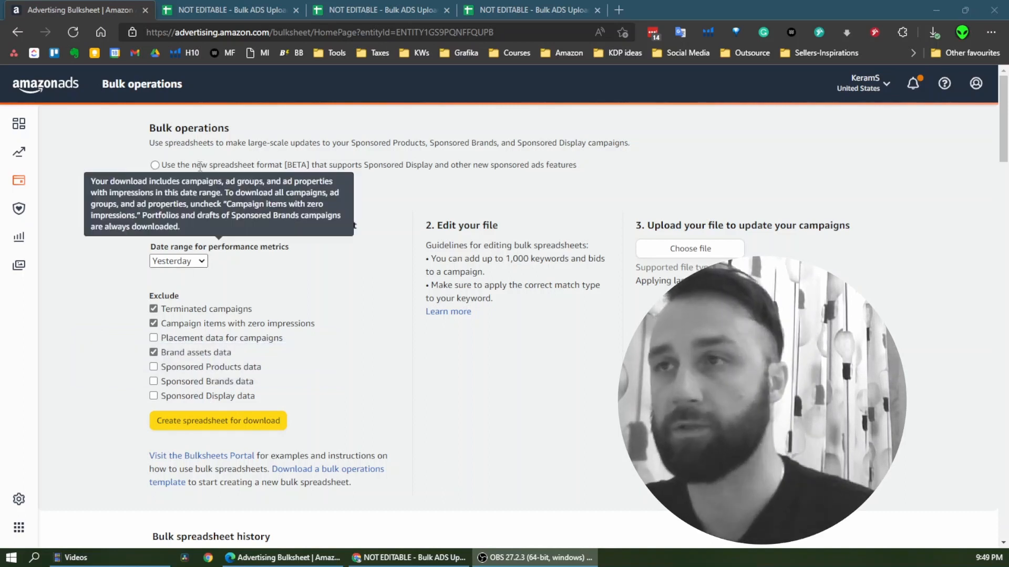
{"action": "left_click", "coordinate": [260, 9]}
{"action": "left_click", "coordinate": [403, 11]}
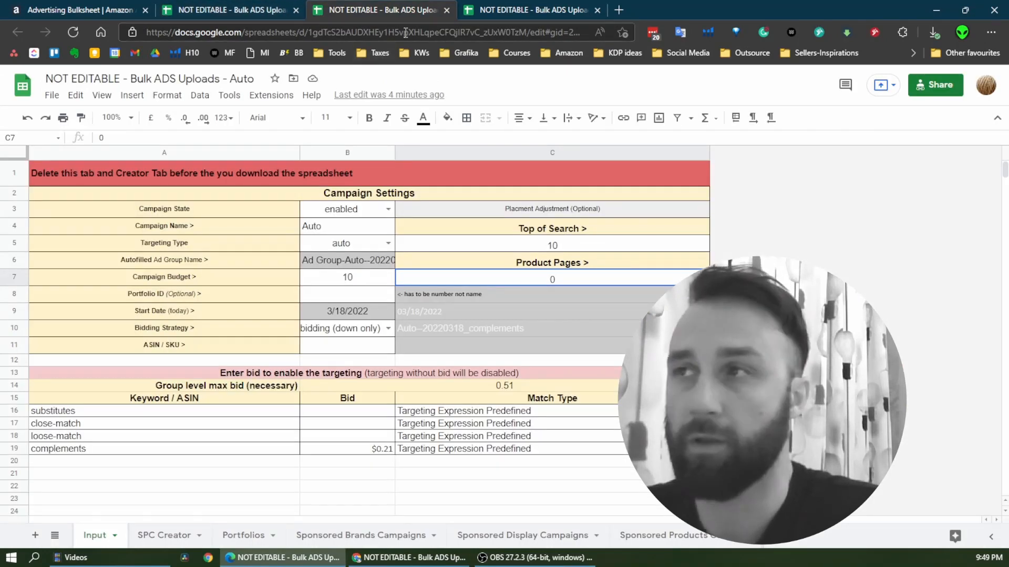
{"action": "left_click", "coordinate": [494, 11]}
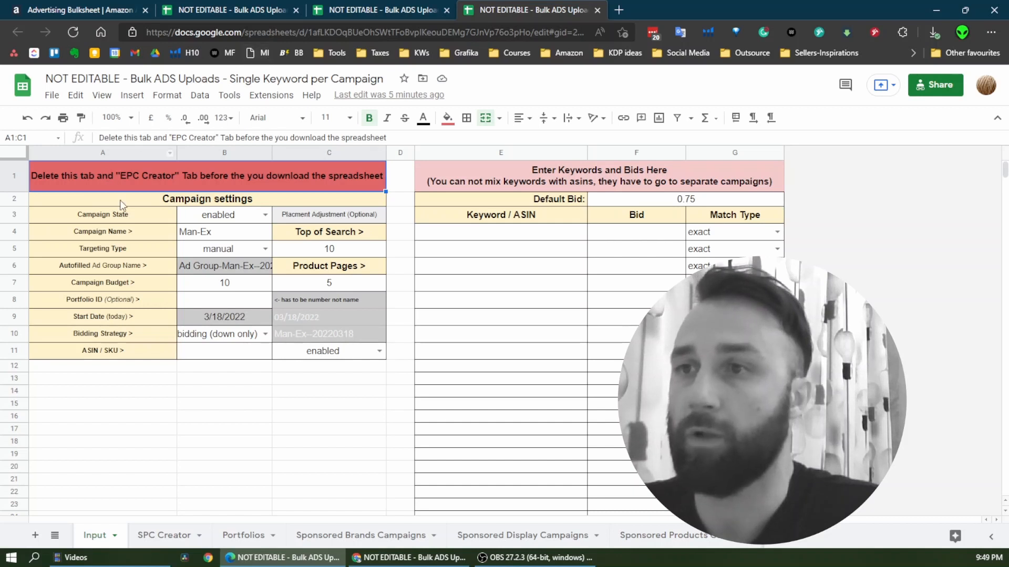
Switch to Chrome and examine the Campaign No1 and No2 settings in the view-only 10 KWs per Campaign (multiple) template
{"action": "left_click", "coordinate": [415, 556]}
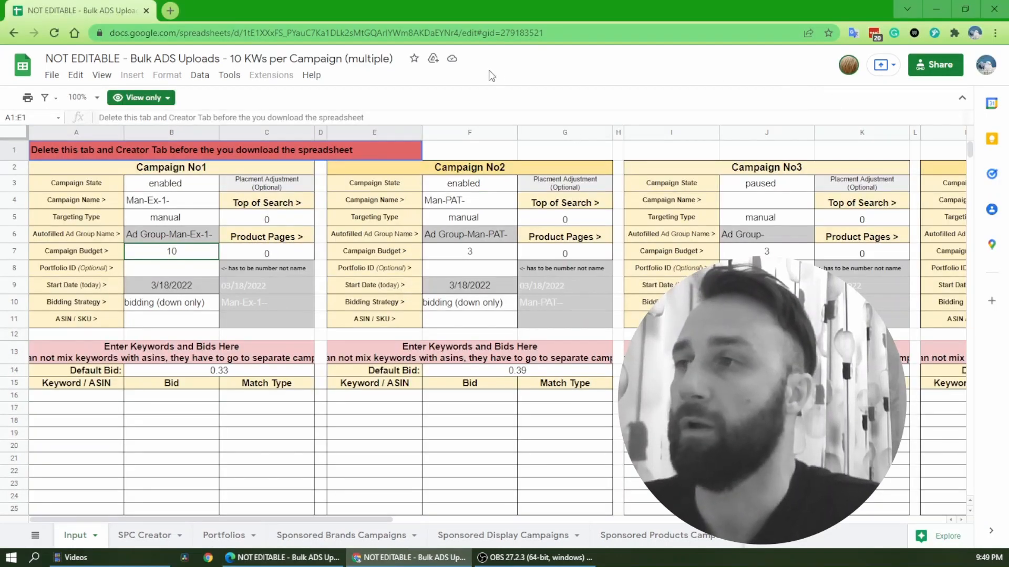
{"action": "left_click", "coordinate": [428, 239]}
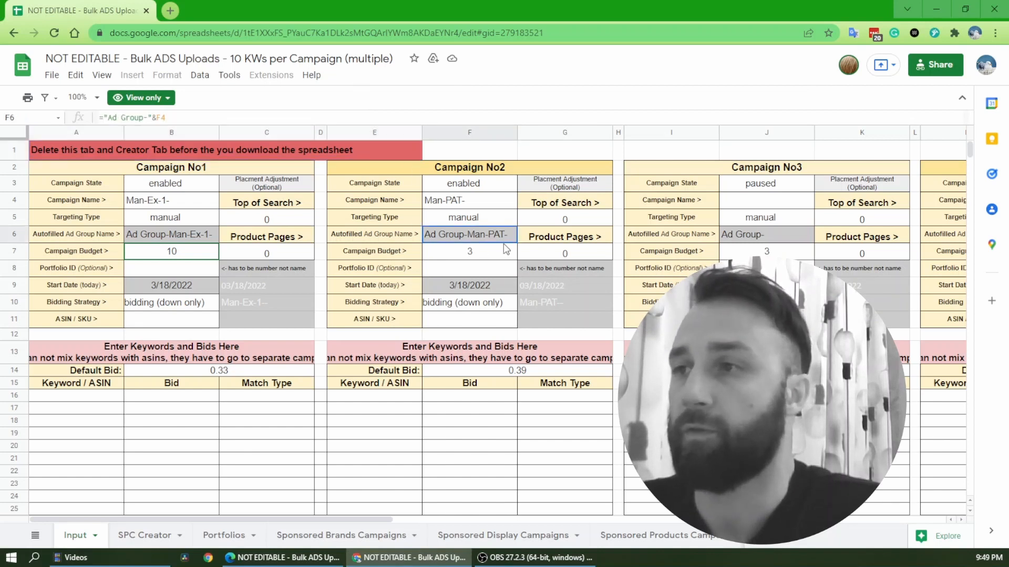
{"action": "left_click", "coordinate": [462, 268]}
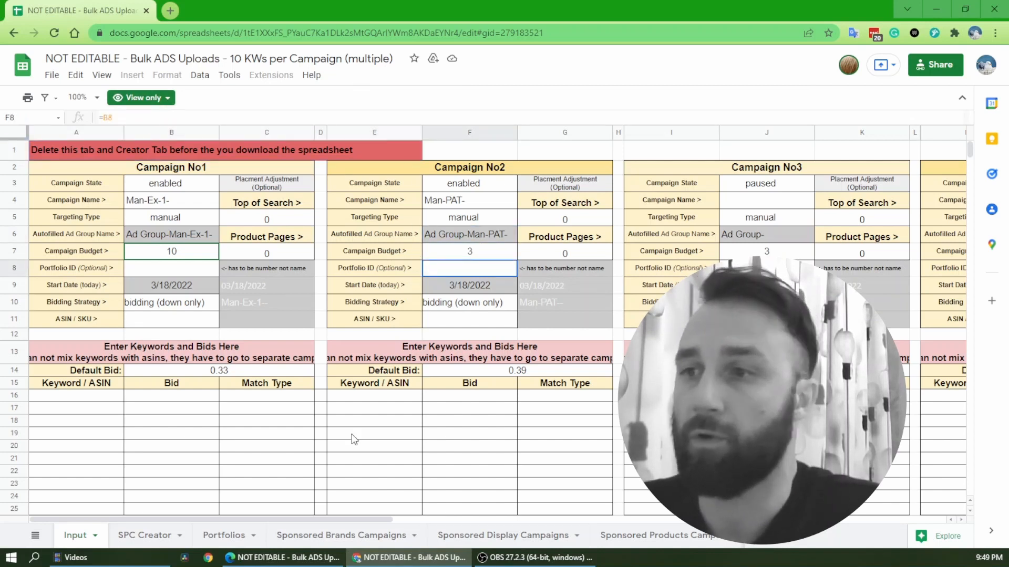
{"action": "left_click", "coordinate": [298, 437]}
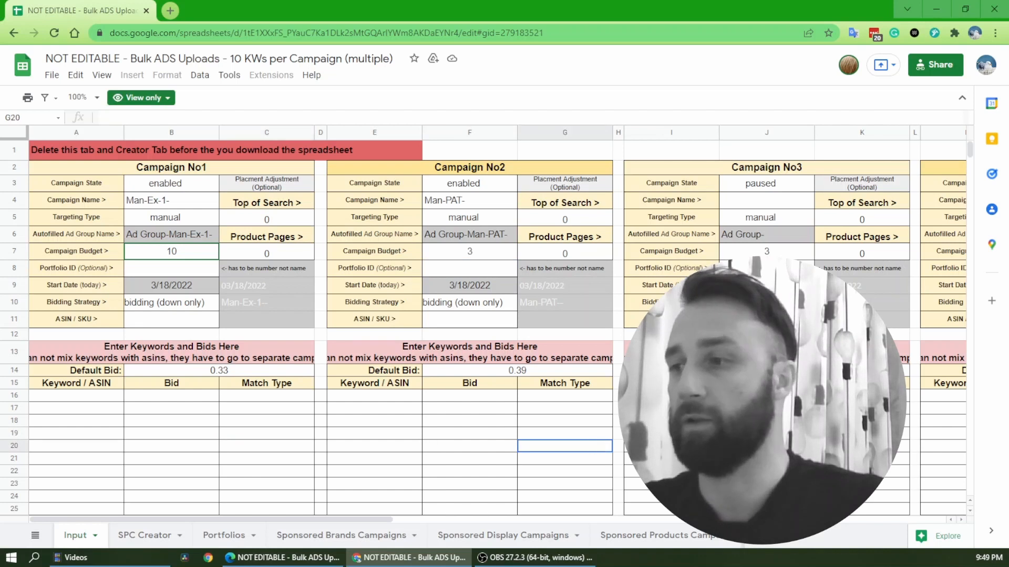
{"action": "left_click", "coordinate": [498, 205]}
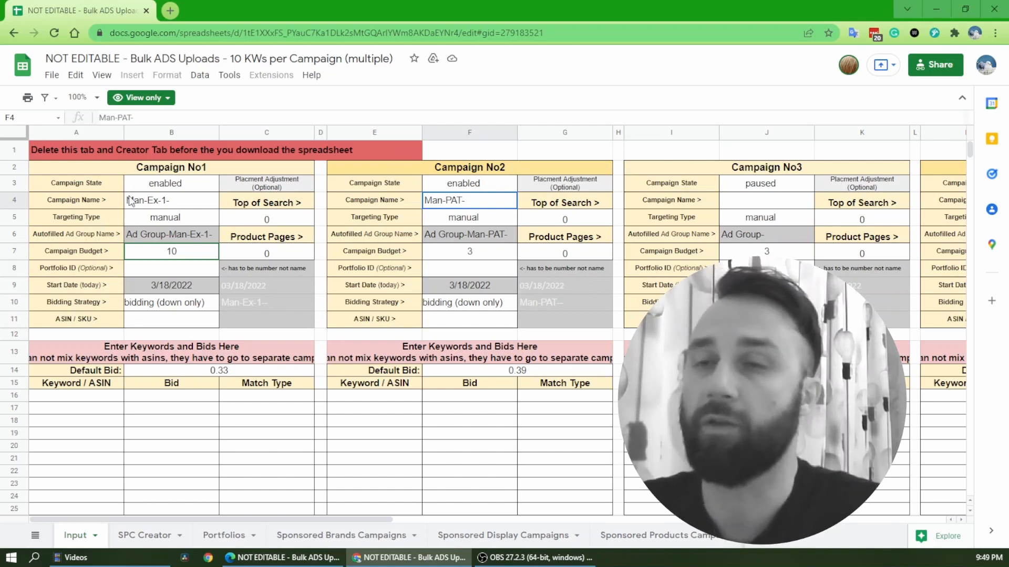
{"action": "left_click", "coordinate": [278, 234]}
{"action": "left_click", "coordinate": [100, 183]}
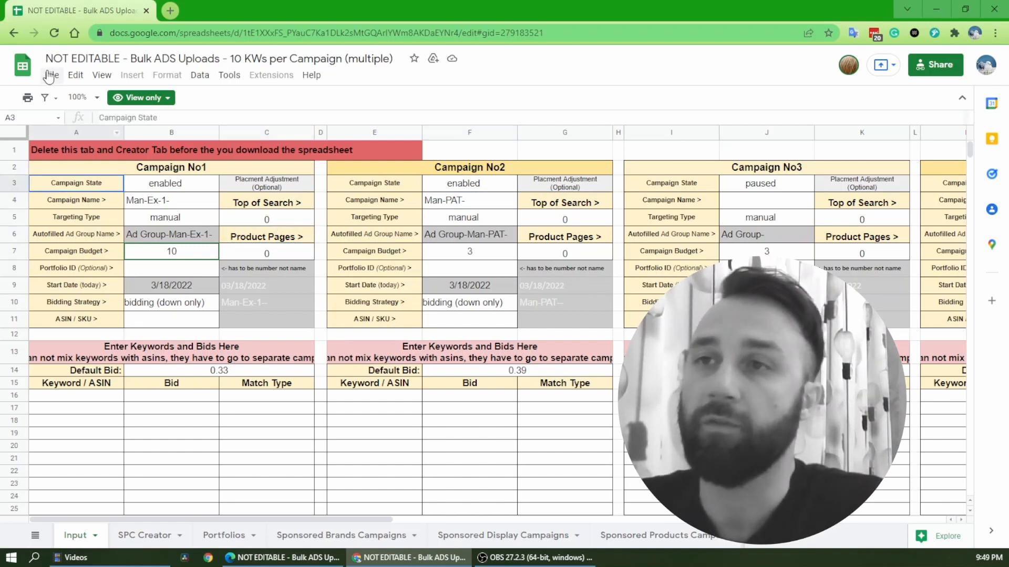
Start making a copy of the view-only 10 KWs per Campaign (multiple) template, and switch back to the Single Keyword per Campaign template in Edge
{"action": "left_click", "coordinate": [55, 82]}
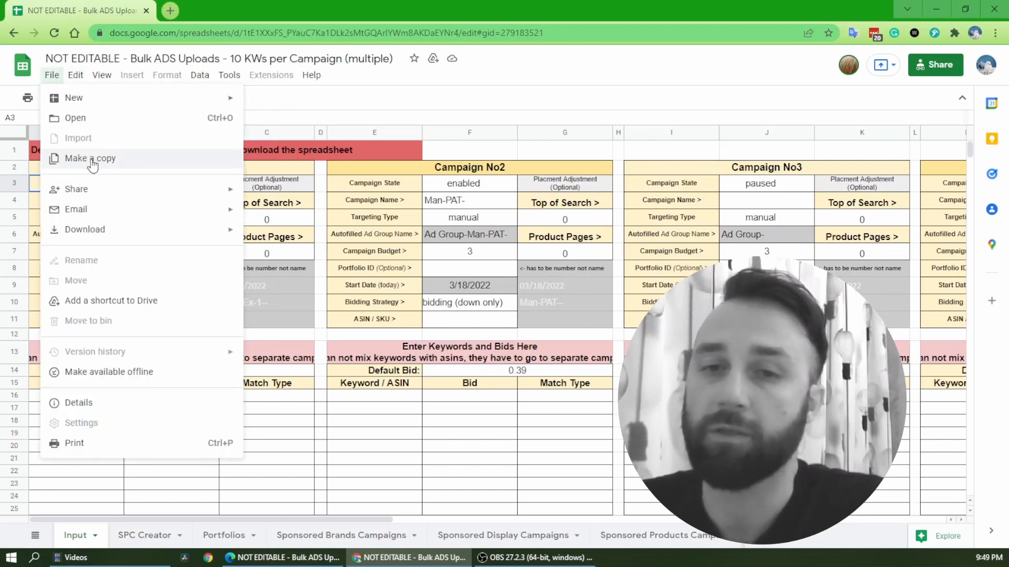
{"action": "left_click", "coordinate": [93, 160]}
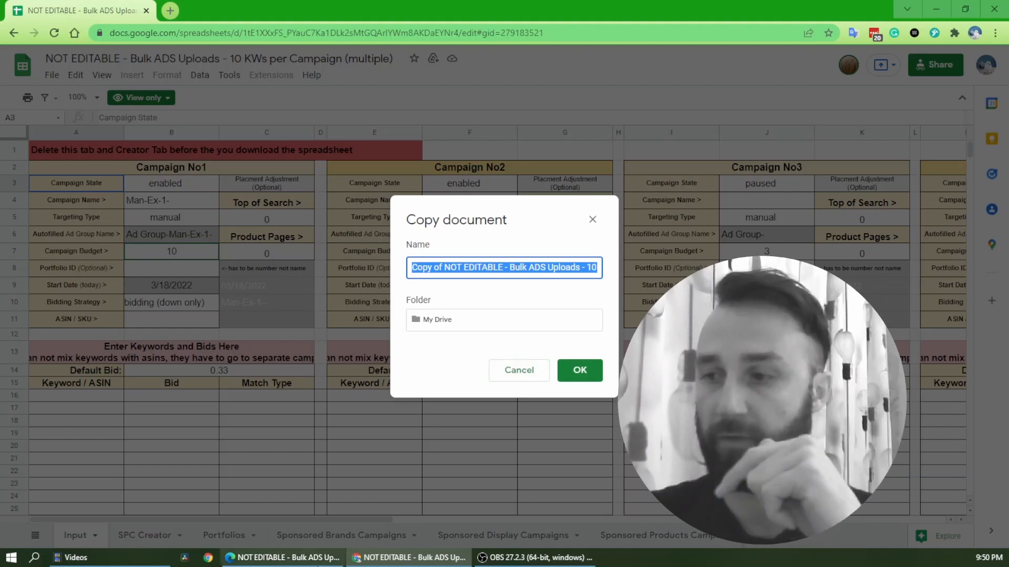
{"action": "left_click", "coordinate": [295, 560]}
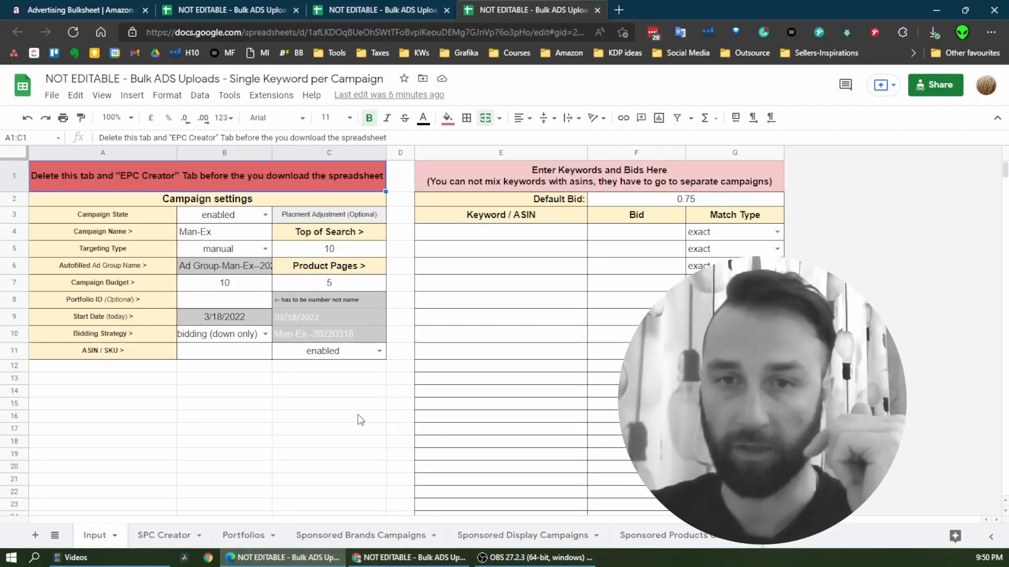